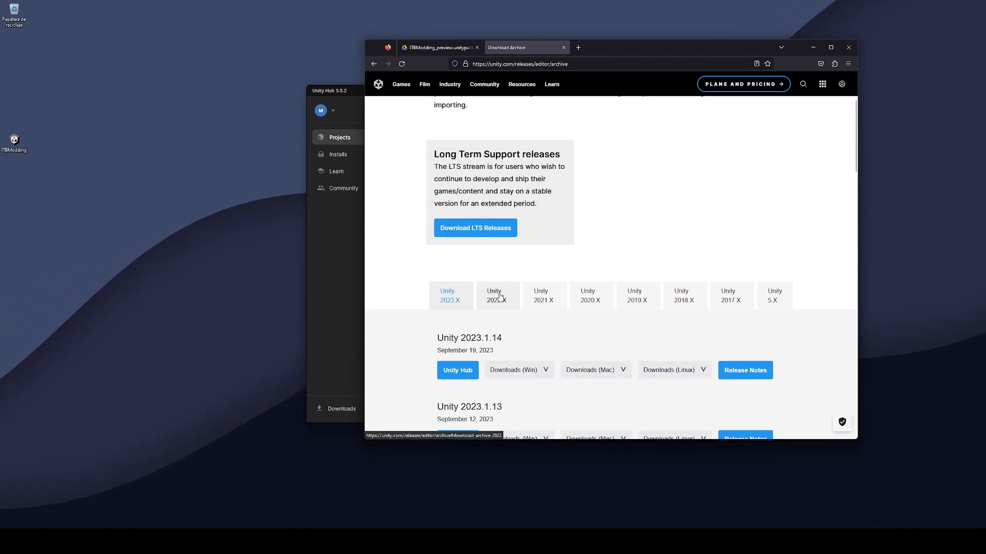
Send the Unity 2022.3.10 release from Firefox's Unity 2022.X downloads to Unity Hub.
{"action": "left_click", "coordinate": [499, 297]}
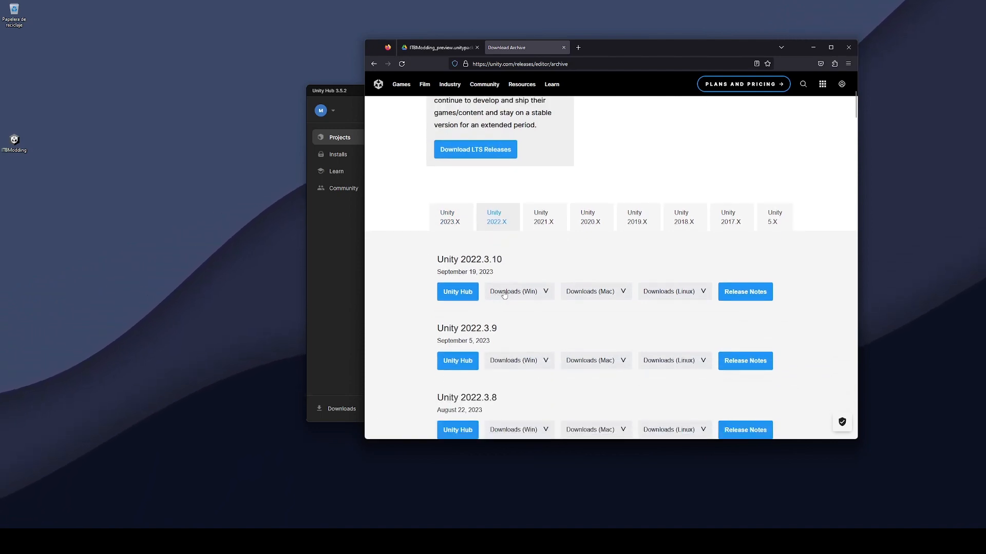
{"action": "left_click", "coordinate": [508, 292]}
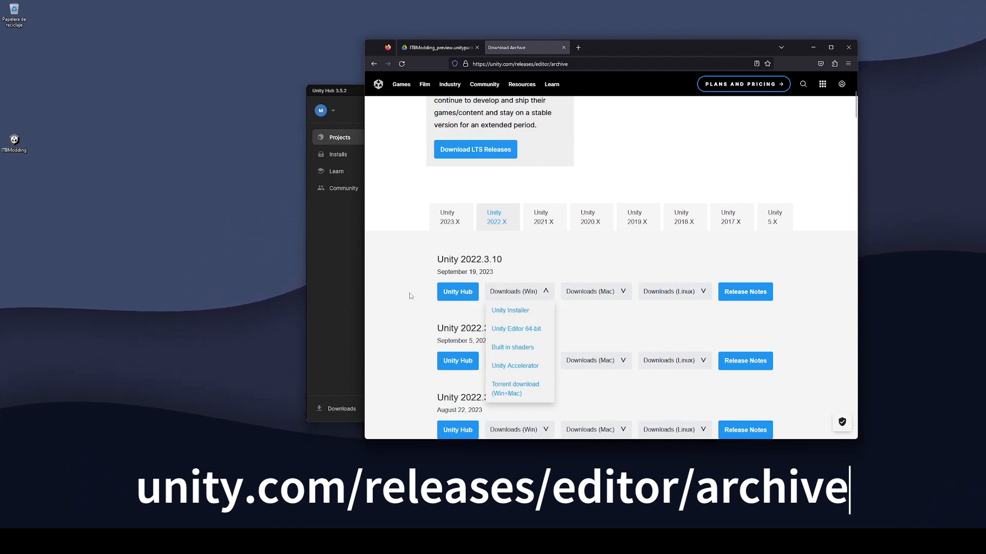
{"action": "left_click", "coordinate": [458, 293]}
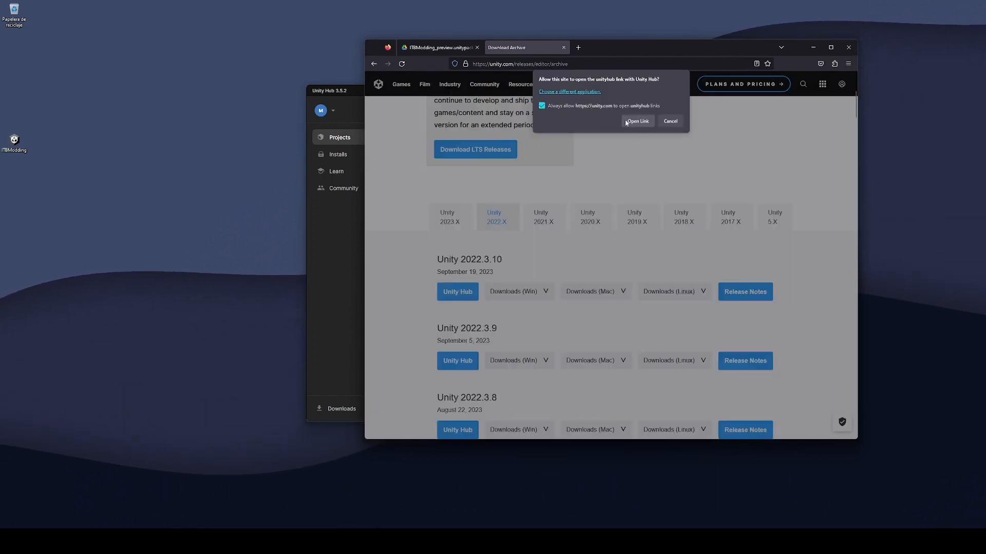
{"action": "left_click", "coordinate": [638, 121]}
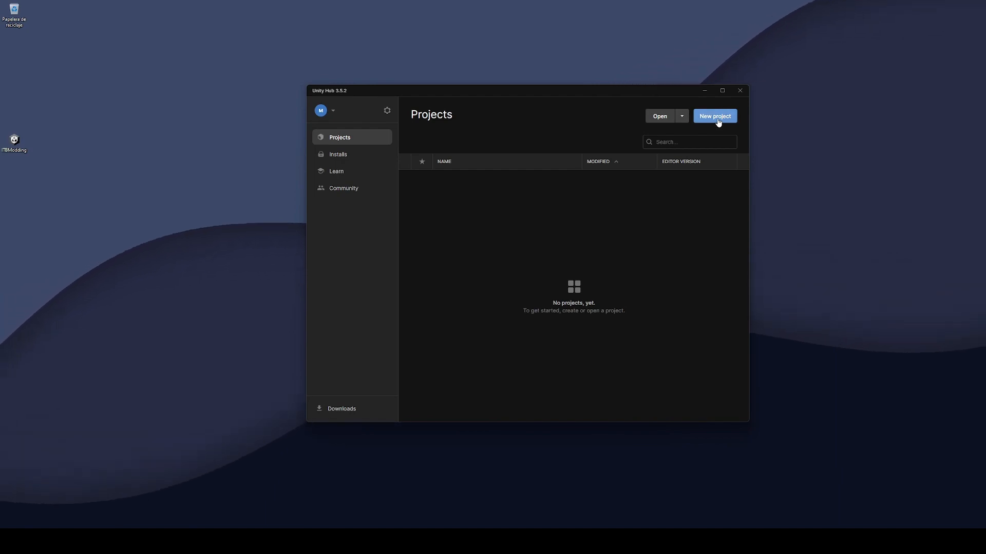
Create a new 3D (HDRP) template project named 'ITB Modding'.
{"action": "left_click", "coordinate": [717, 117]}
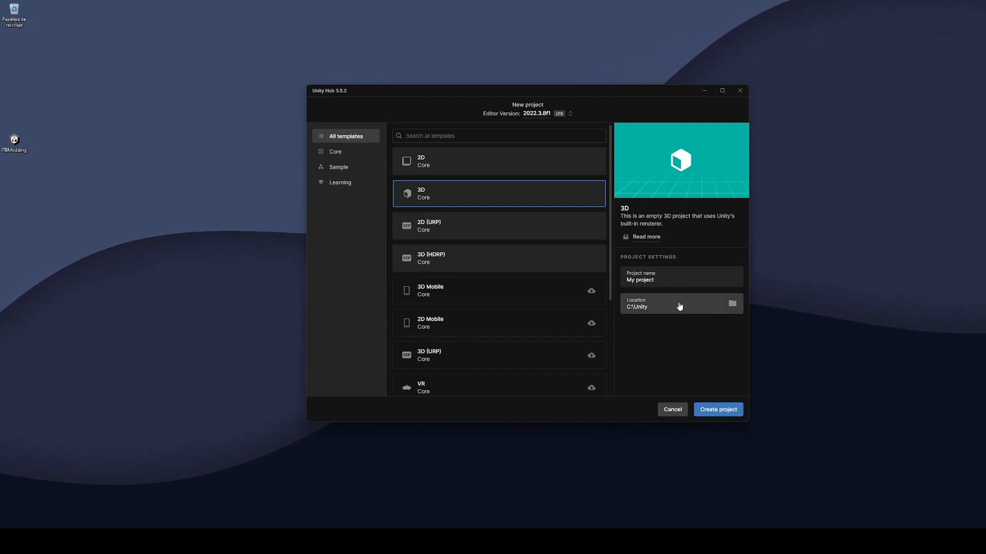
{"action": "left_click", "coordinate": [453, 262]}
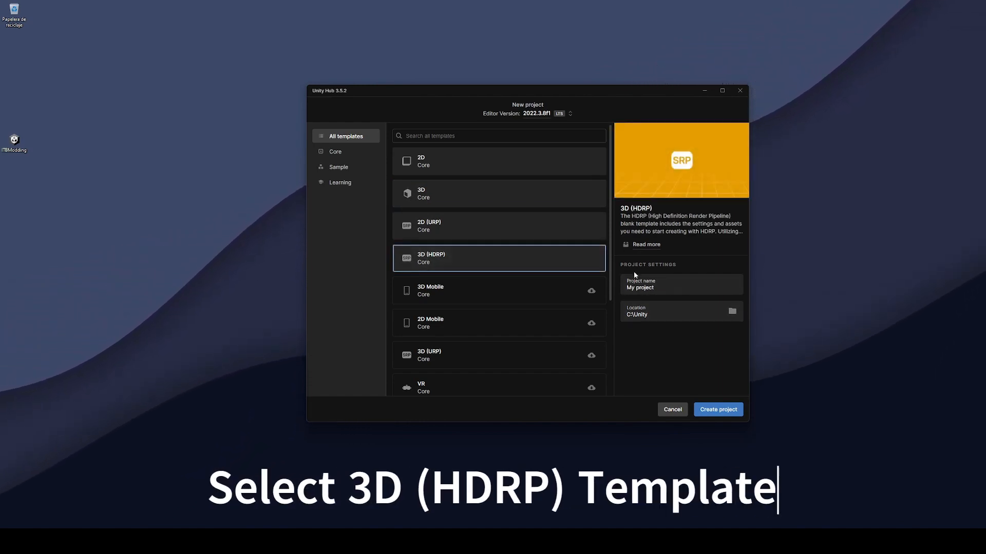
{"action": "key", "text": "Tab"}
{"action": "type", "text": "ITB M"}
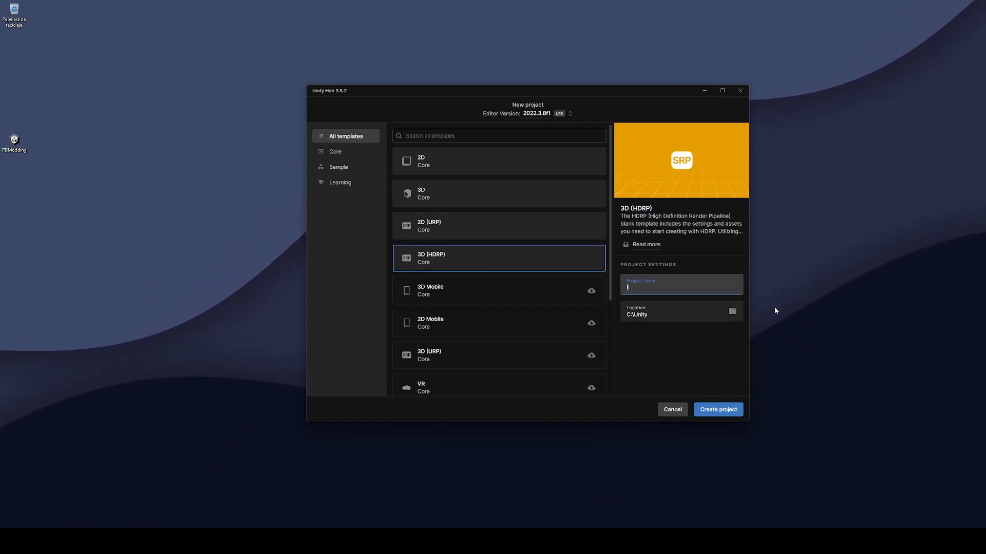
{"action": "type", "text": "odding"}
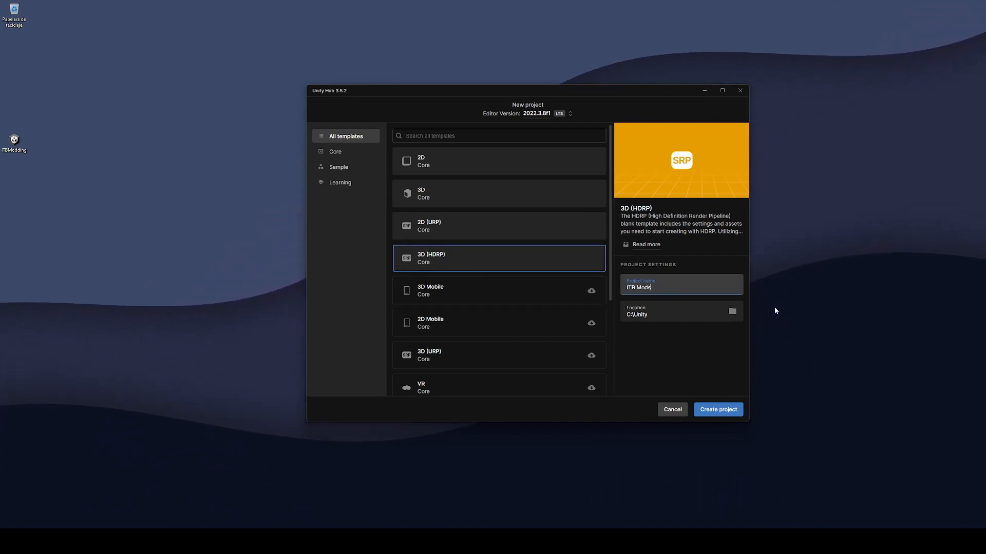
{"action": "left_click", "coordinate": [718, 409]}
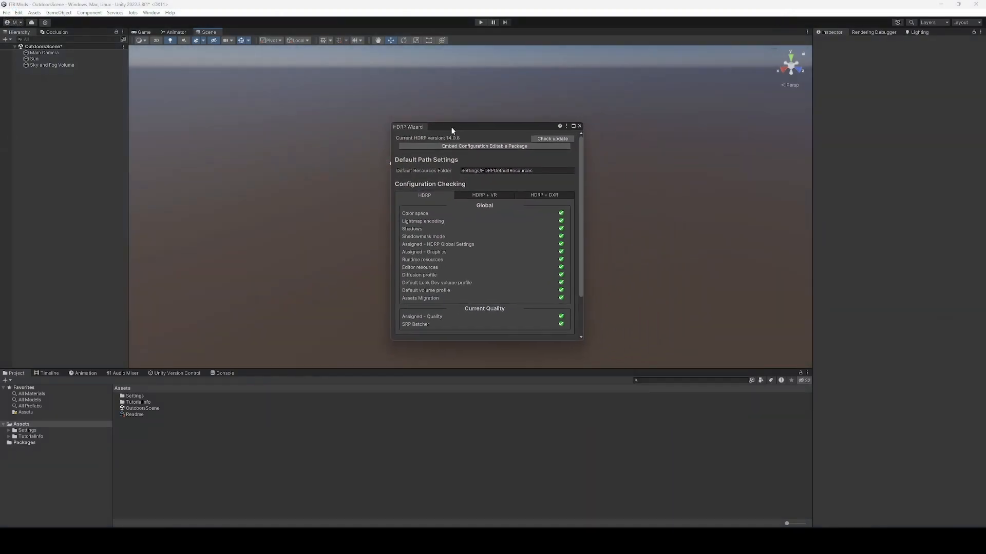
Move the HDRP Wizard aside, review its configuration checks, and close it.
{"action": "left_click_drag", "start_coordinate": [452, 131], "coordinate": [549, 165]}
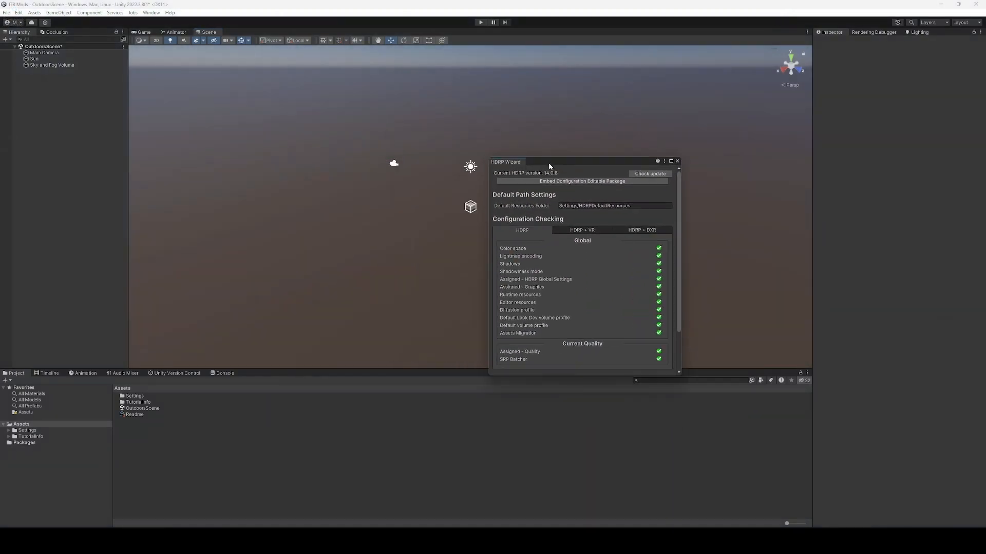
{"action": "scroll", "coordinate": [601, 205], "scroll_direction": "down", "scroll_amount": 3}
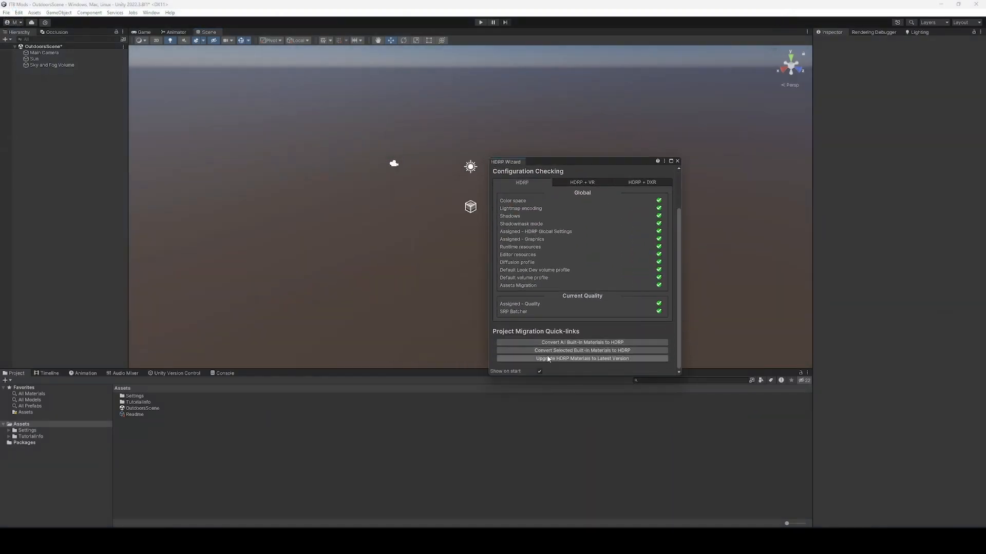
{"action": "left_click", "coordinate": [677, 161]}
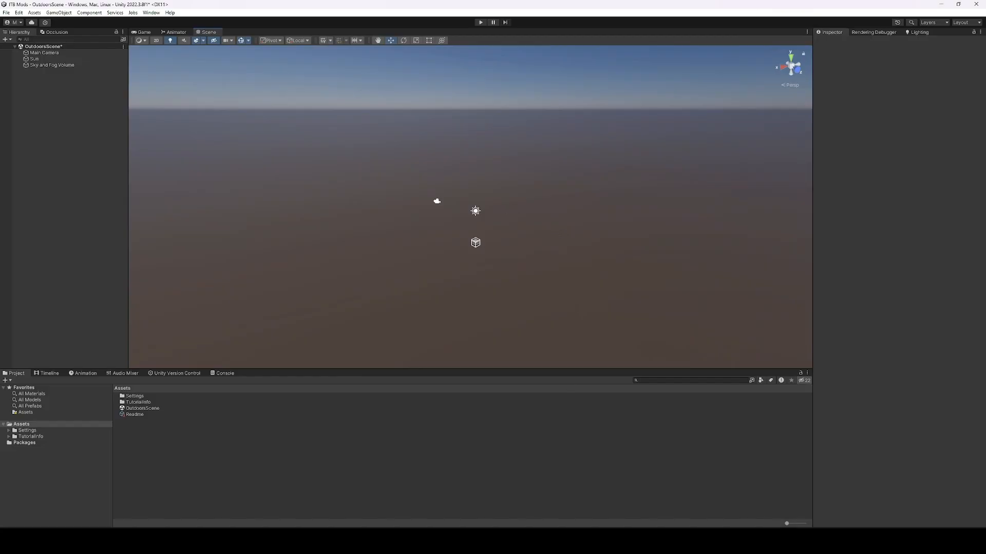
{"action": "left_click", "coordinate": [560, 541]}
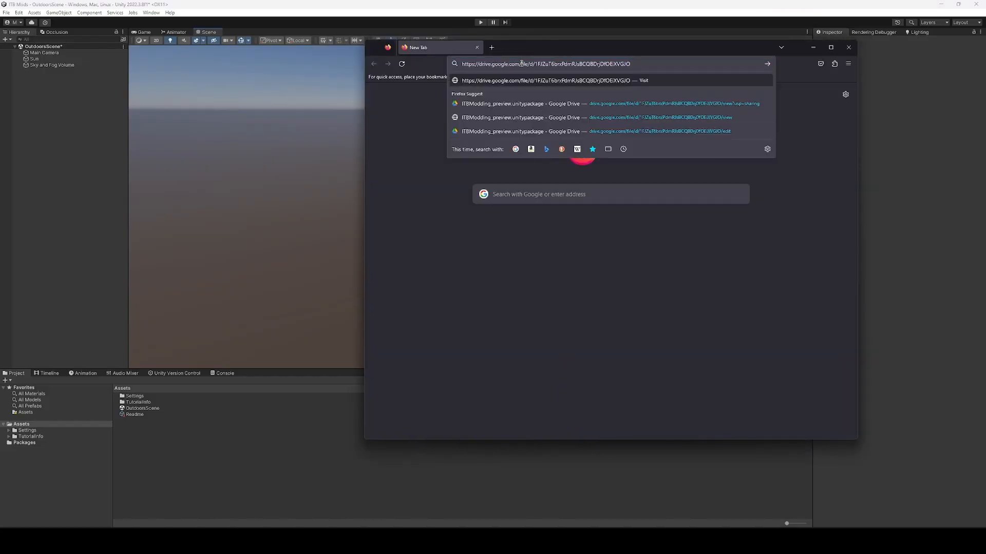
Load the Google Drive link and download ITBModding_preview.unitypackage.
{"action": "key", "text": "Return"}
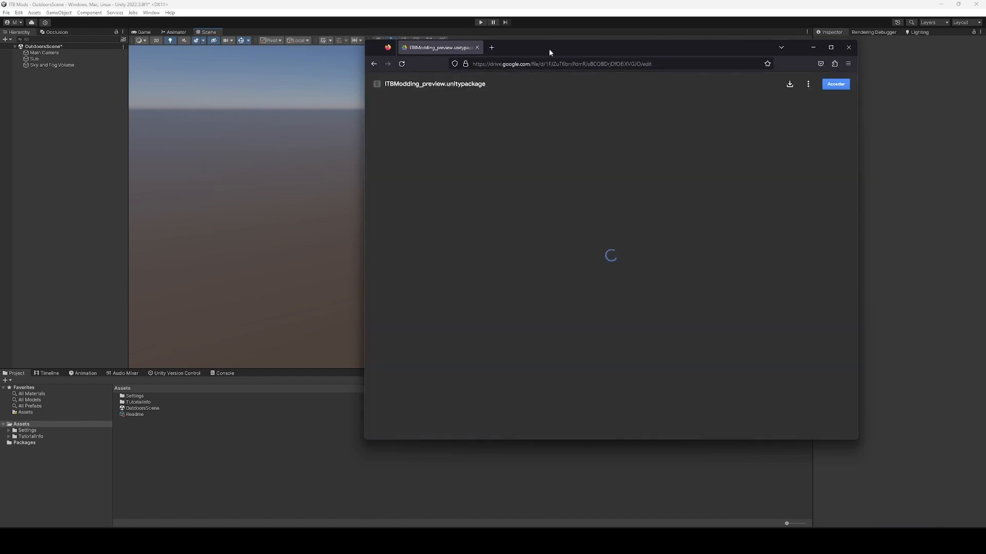
{"action": "left_click_drag", "start_coordinate": [549, 48], "coordinate": [477, 57]}
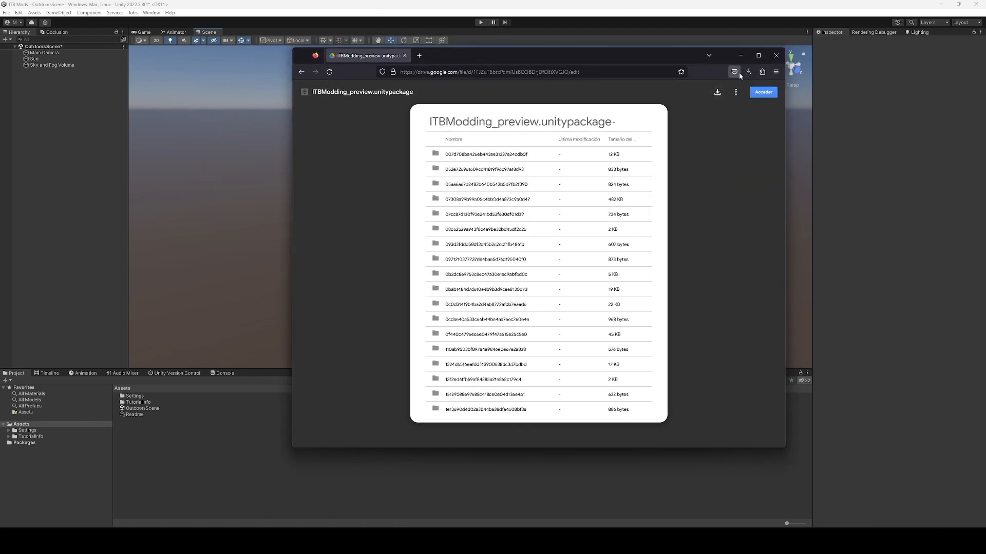
{"action": "left_click", "coordinate": [748, 71]}
Drag the downloaded package into the Unity project and import all its files.
{"action": "left_click_drag", "start_coordinate": [662, 96], "coordinate": [333, 145]}
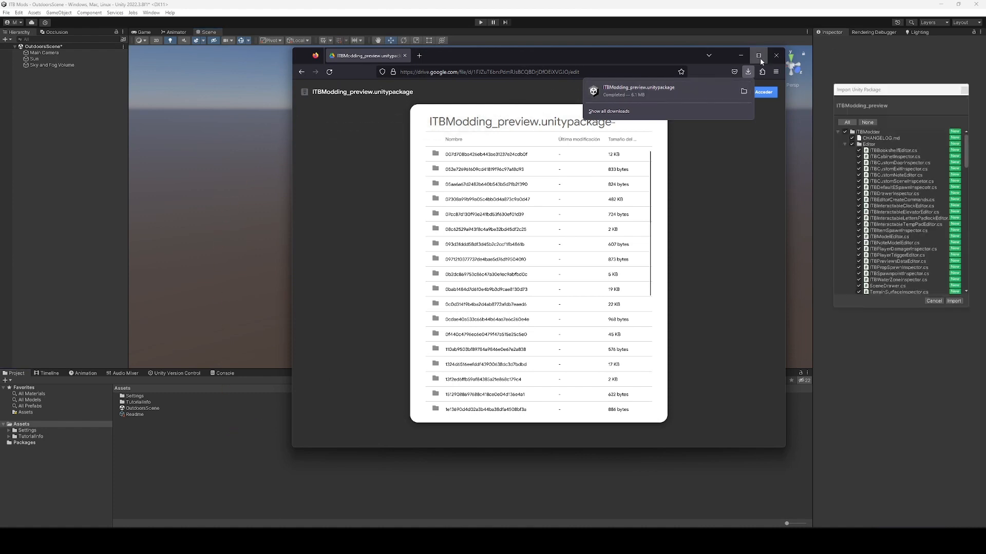
{"action": "left_click", "coordinate": [741, 55]}
{"action": "left_click_drag", "start_coordinate": [856, 90], "coordinate": [453, 136]}
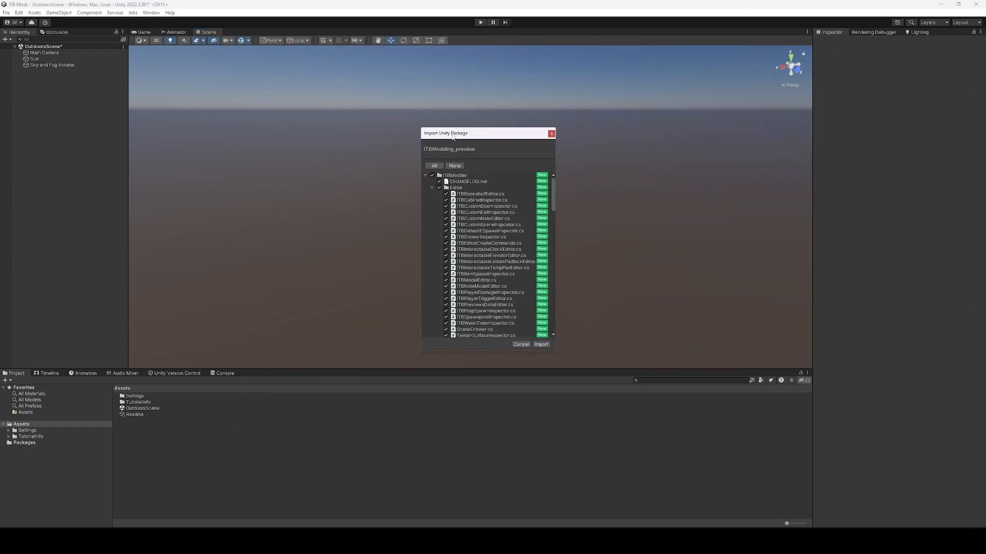
{"action": "left_click", "coordinate": [542, 344]}
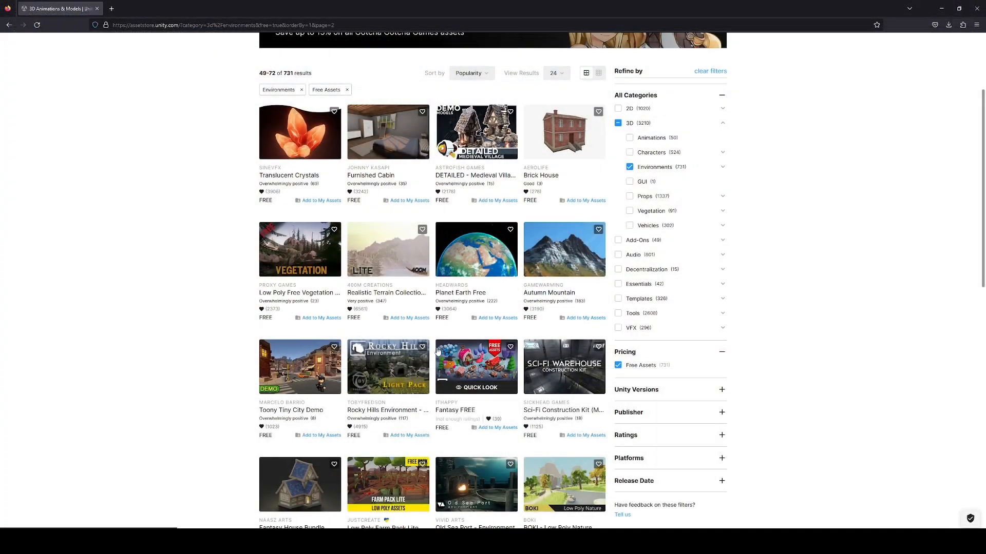
Scroll the free Environments results and preview Sci-Fi Construction Kit (Modular) in Quick Look.
{"action": "scroll", "coordinate": [429, 344], "scroll_direction": "down", "scroll_amount": 1}
{"action": "scroll", "coordinate": [429, 344], "scroll_direction": "down", "scroll_amount": 1}
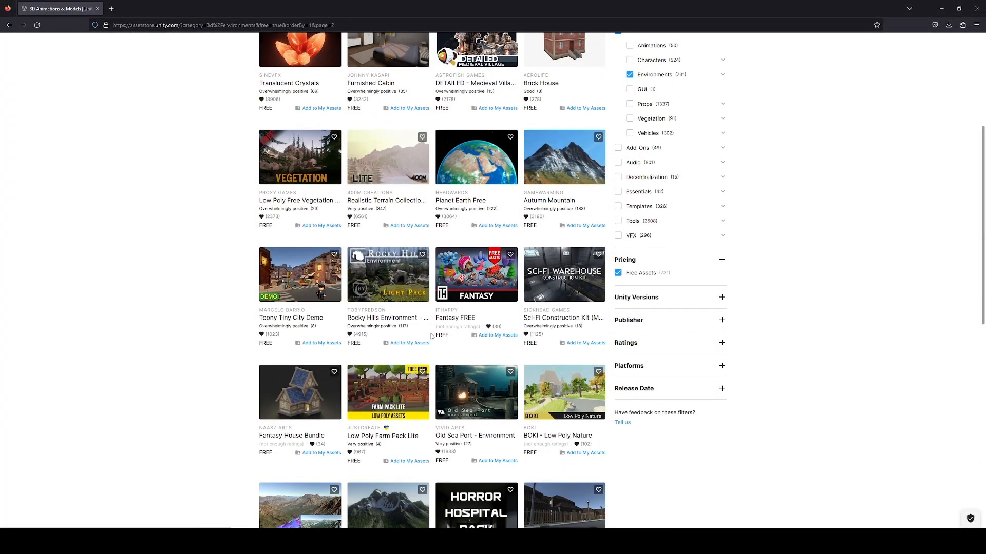
{"action": "left_click", "coordinate": [567, 296]}
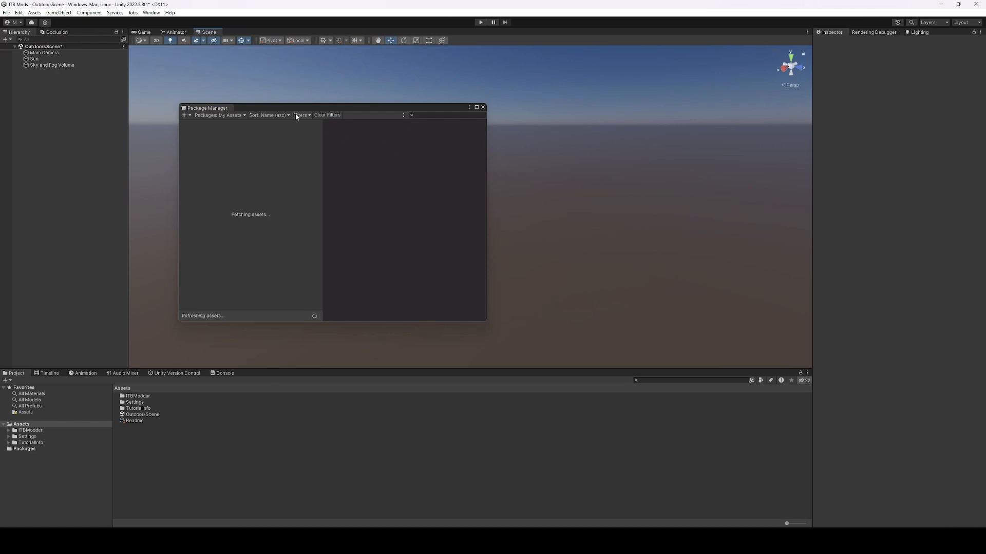
Download and import Sci-Fi Construction Kit from My Assets, then open the SciFi_Warehouse scene.
{"action": "left_click_drag", "start_coordinate": [296, 116], "coordinate": [522, 119]}
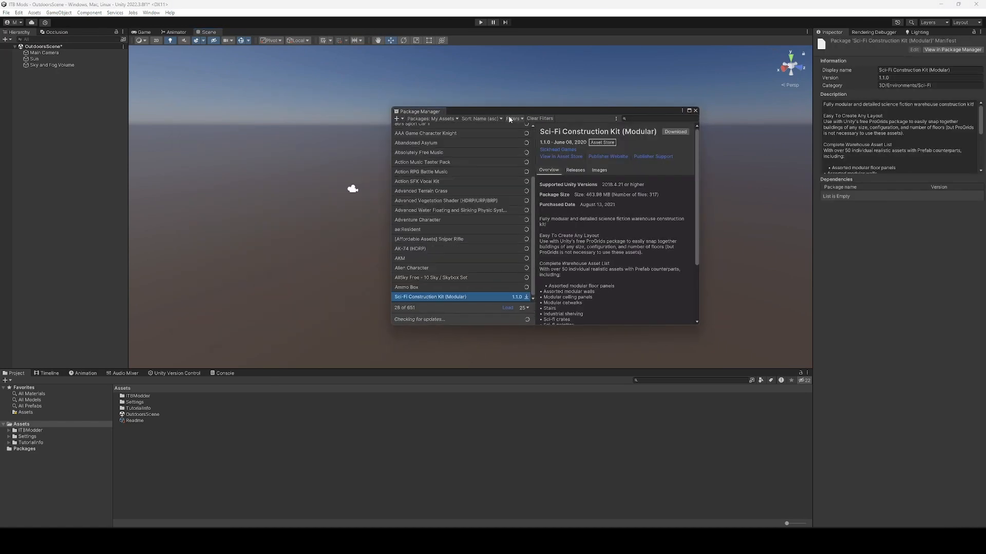
{"action": "left_click", "coordinate": [676, 132]}
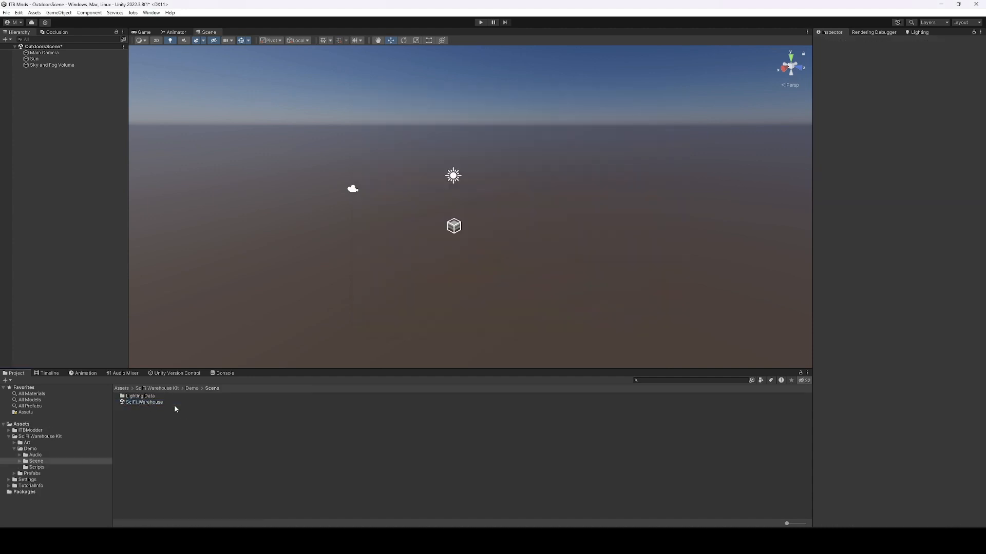
{"action": "double_click", "coordinate": [178, 402]}
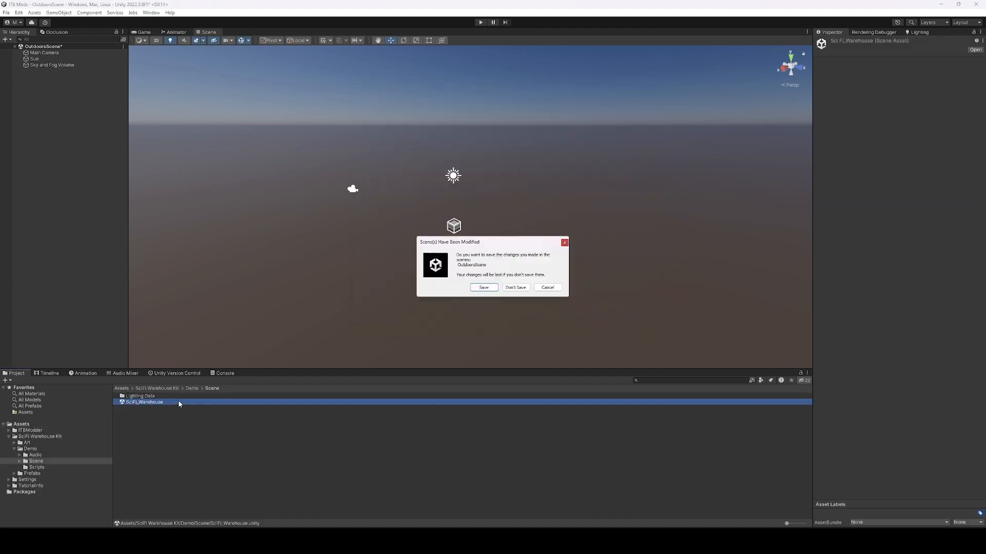
Discard OutdoorsScene changes, load SciFi_Warehouse, and view the whole warehouse from overhead.
{"action": "left_click", "coordinate": [522, 289]}
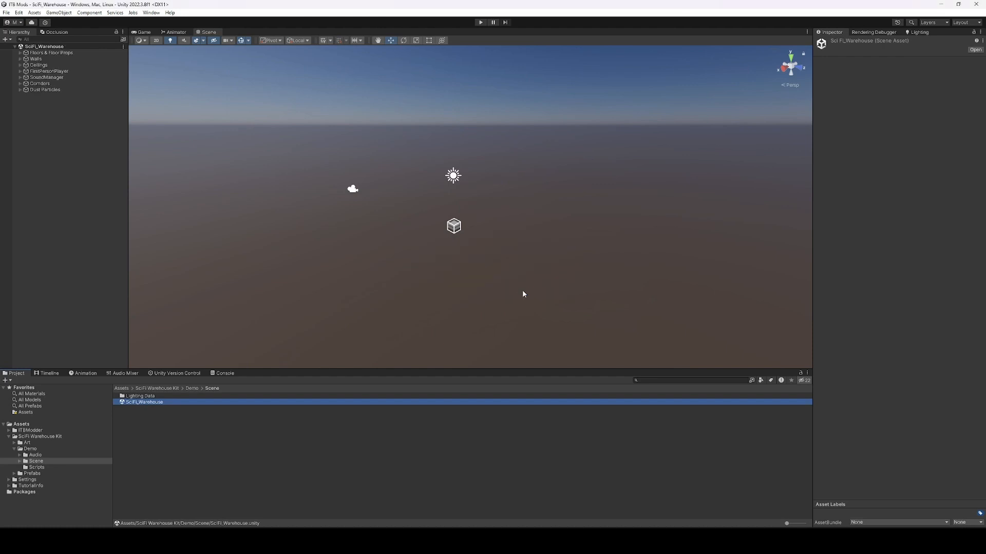
{"action": "scroll", "coordinate": [508, 281], "scroll_direction": "down", "scroll_amount": 5}
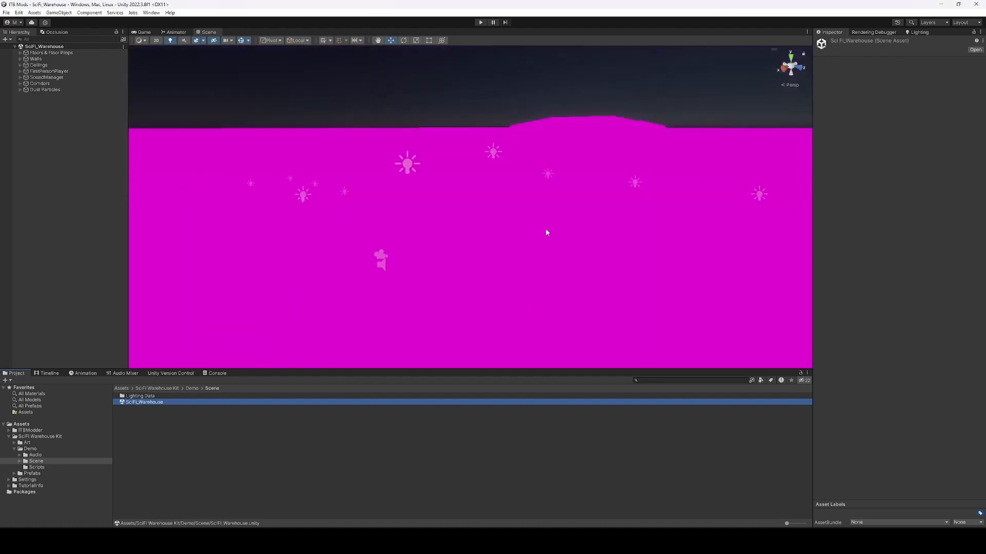
{"action": "left_click_drag", "start_coordinate": [545, 229], "coordinate": [477, 215], "text": "alt"}
{"action": "right_click_drag", "start_coordinate": [478, 214], "coordinate": [449, 217], "text": "alt"}
{"action": "left_click_drag", "start_coordinate": [446, 227], "coordinate": [500, 262], "text": "alt"}
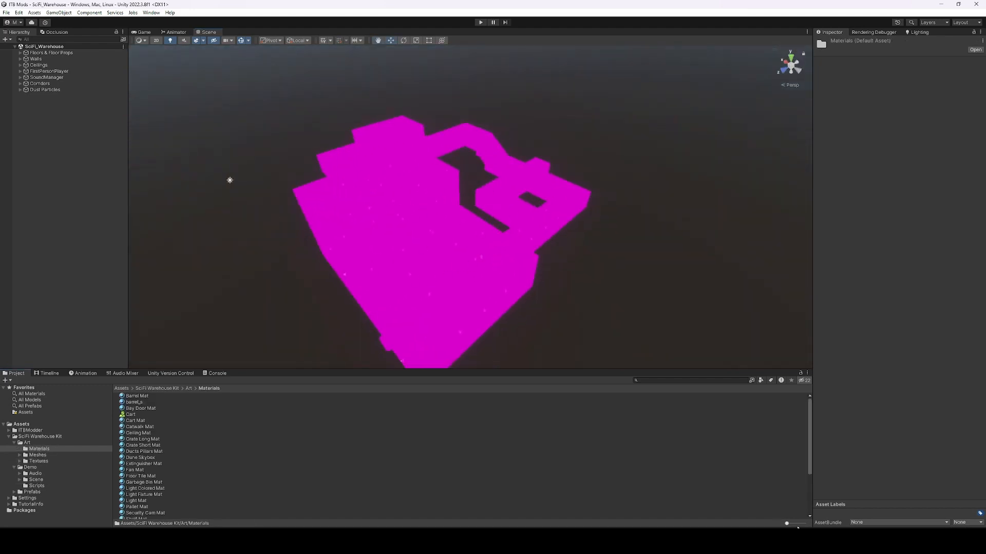
{"action": "left_click_drag", "start_coordinate": [786, 524], "coordinate": [797, 525]}
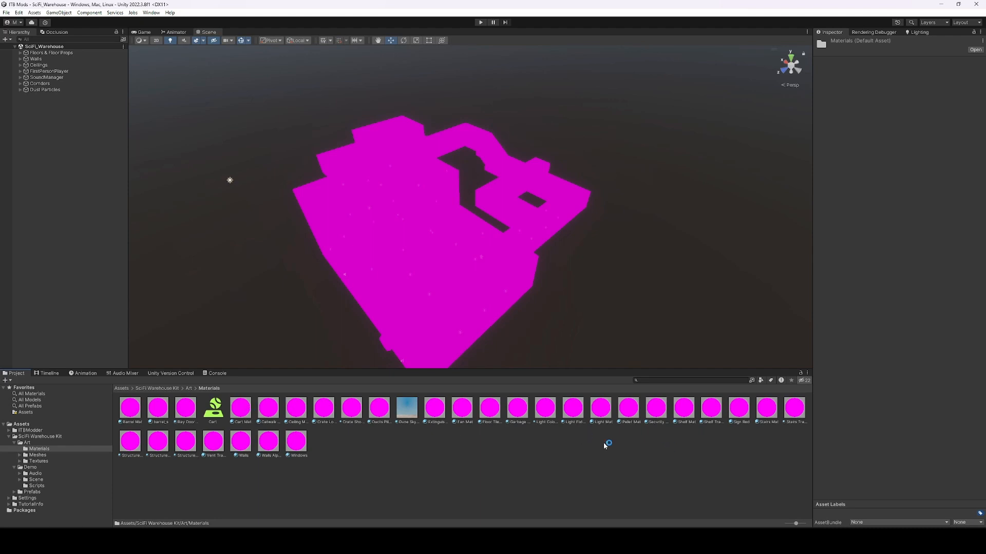
Convert all built-in materials to HDRP via Edit > Rendering > Materials.
{"action": "left_click", "coordinate": [22, 12]}
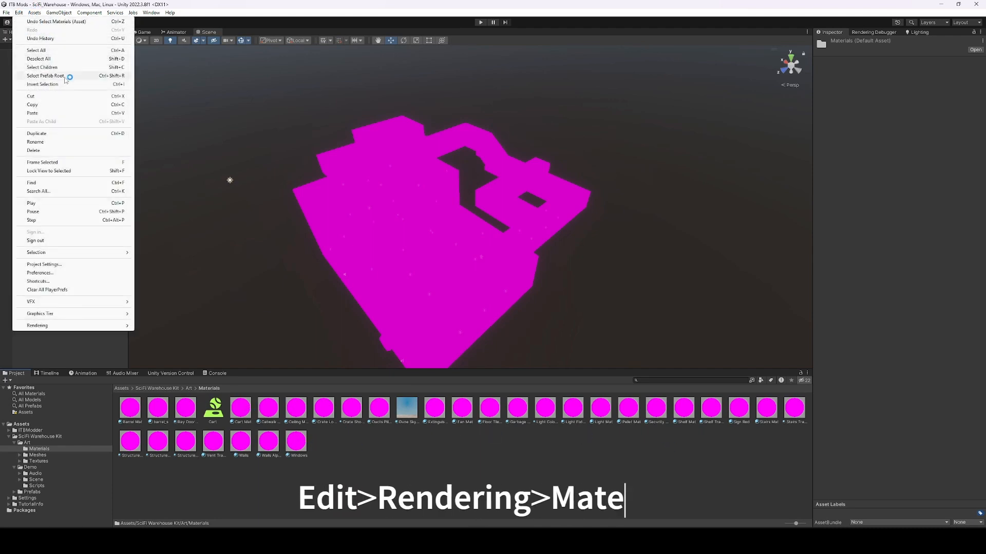
{"action": "mouse_move", "coordinate": [72, 325]}
{"action": "mouse_move", "coordinate": [205, 326]}
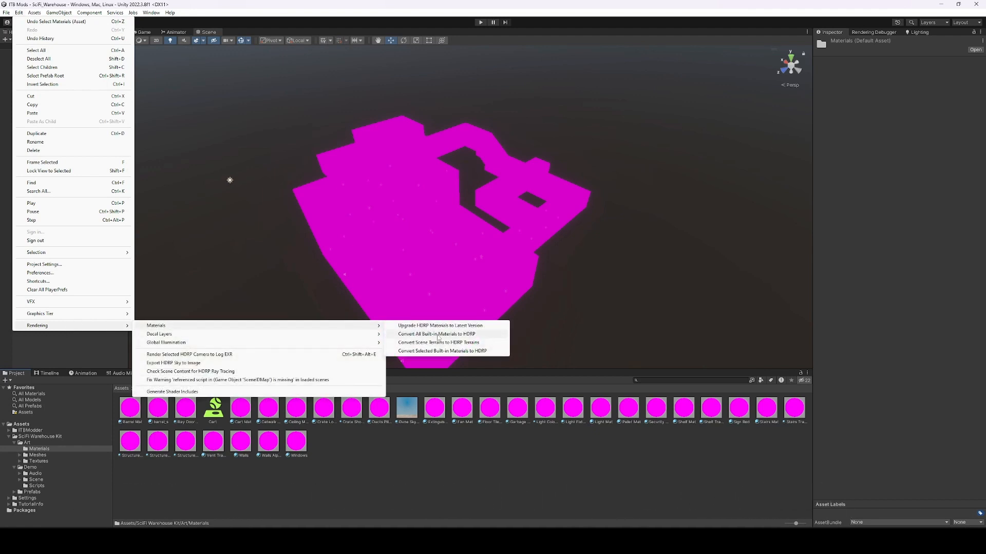
{"action": "left_click", "coordinate": [460, 335]}
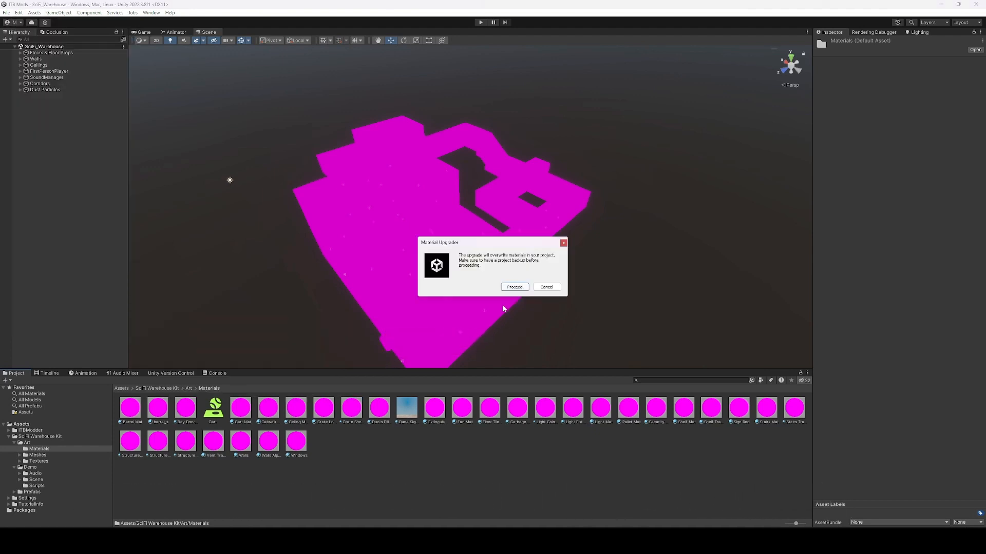
{"action": "left_click", "coordinate": [508, 289]}
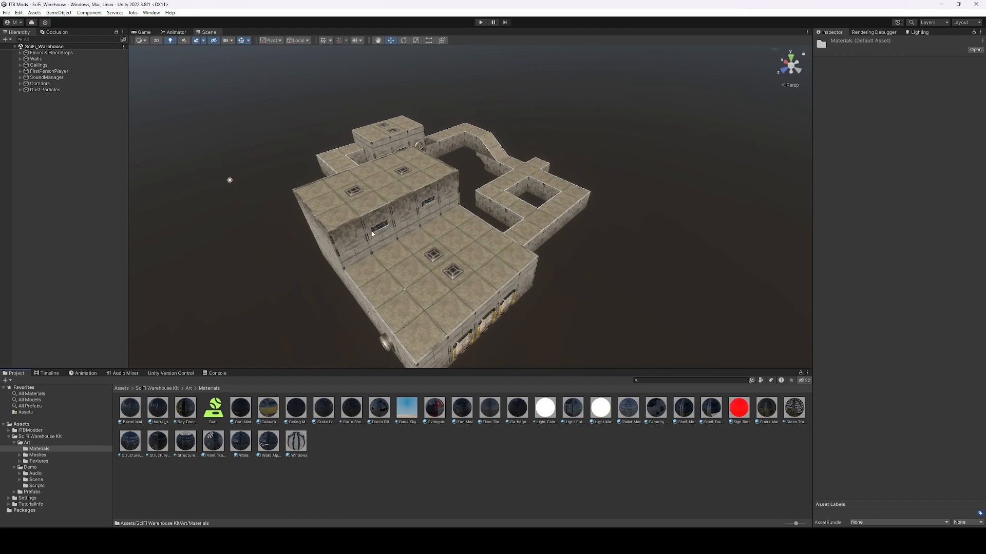
{"action": "left_click", "coordinate": [632, 277]}
{"action": "right_click_drag", "start_coordinate": [477, 235], "coordinate": [447, 223]}
{"action": "key", "text": "w"}
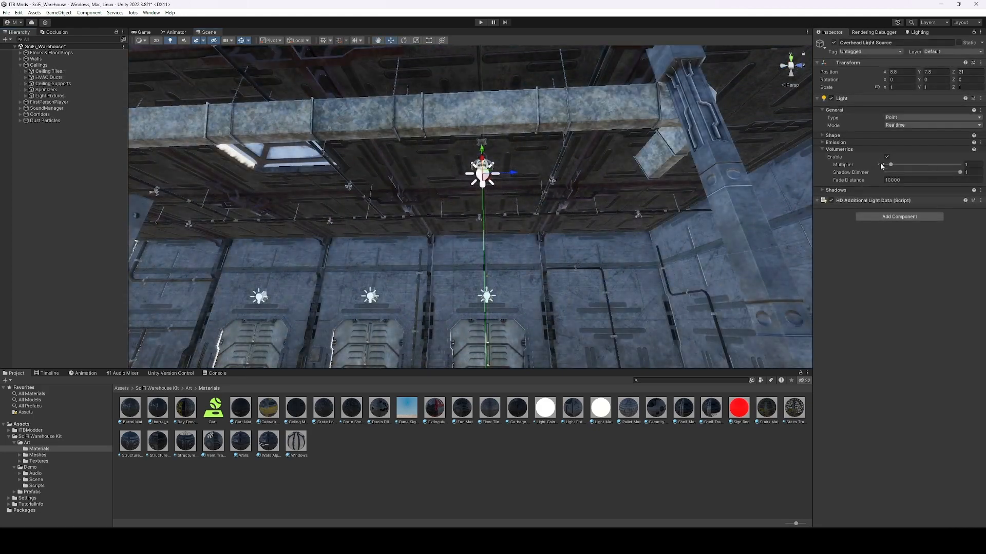
{"action": "right_click_drag", "start_coordinate": [470, 110], "coordinate": [256, 192]}
{"action": "key", "text": "w"}
{"action": "left_click", "coordinate": [34, 164]}
Add a Global Volume to the scene and give it a new volume profile.
{"action": "right_click", "coordinate": [77, 221]}
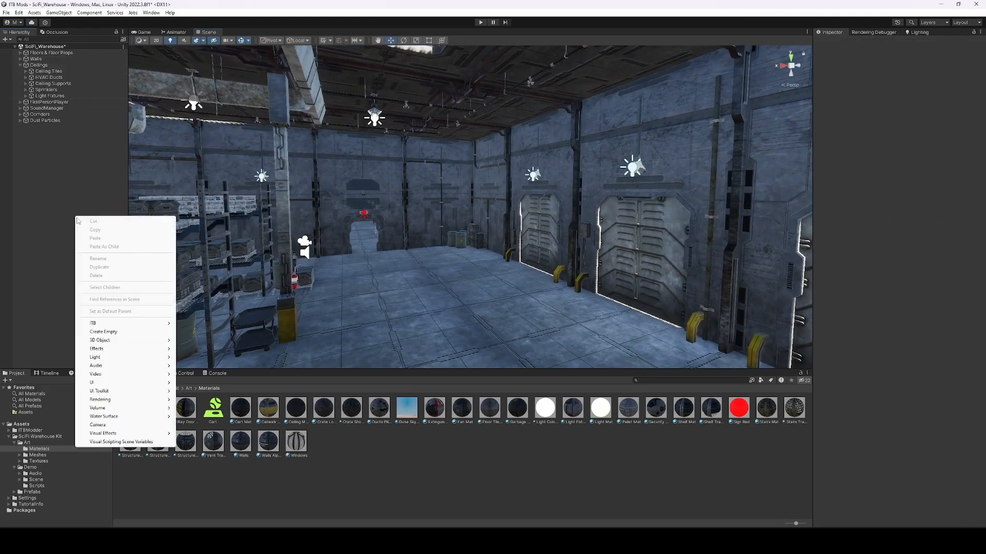
{"action": "mouse_move", "coordinate": [149, 408]}
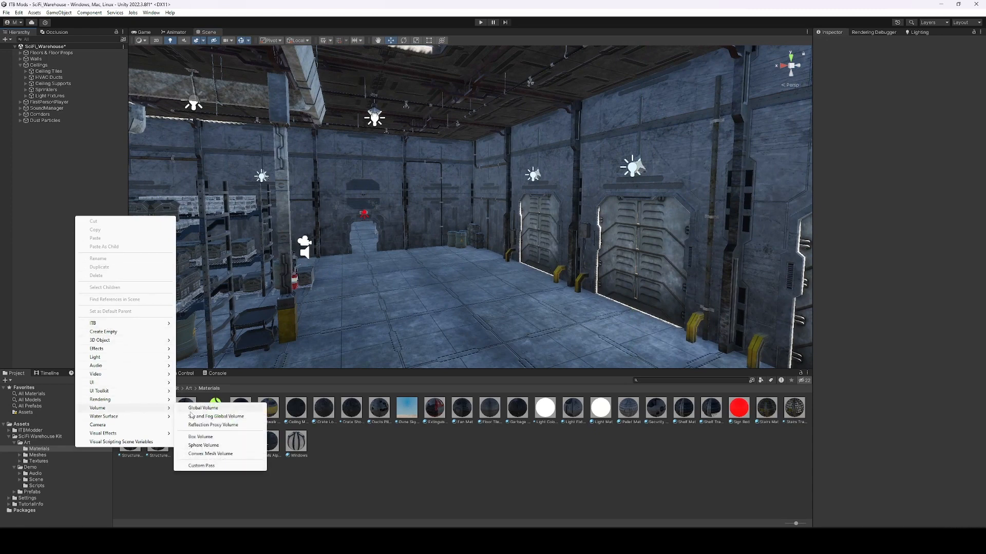
{"action": "left_click", "coordinate": [221, 409]}
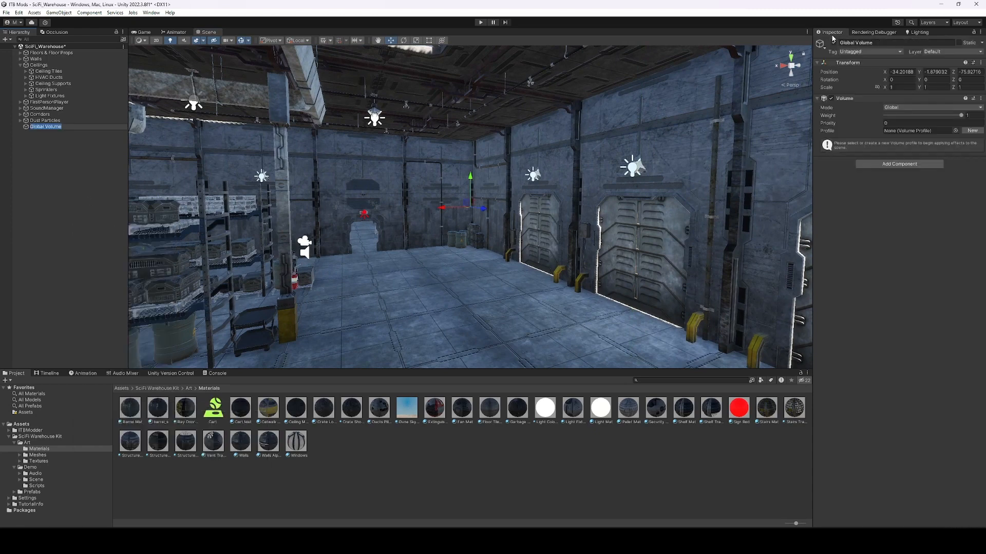
{"action": "left_click", "coordinate": [955, 131]}
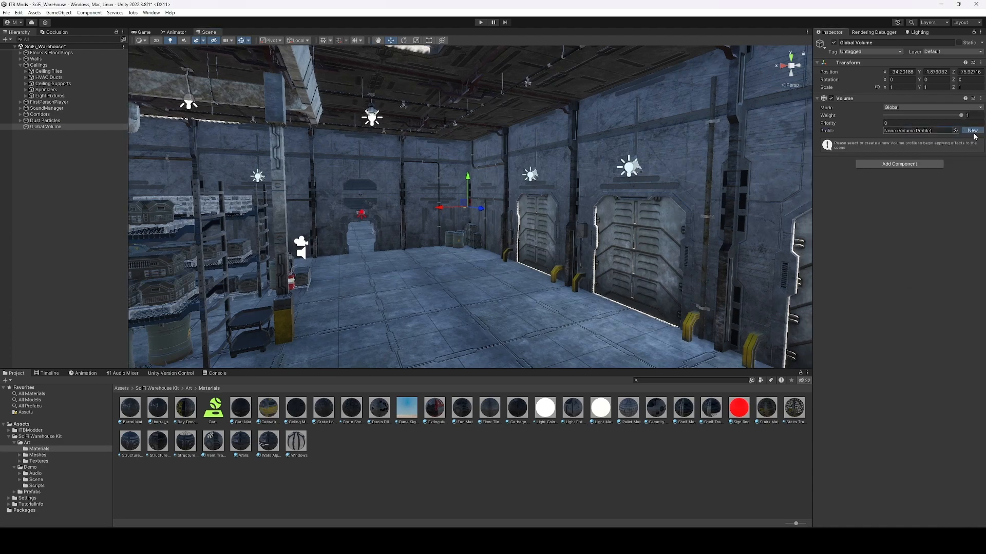
{"action": "left_click", "coordinate": [972, 131]}
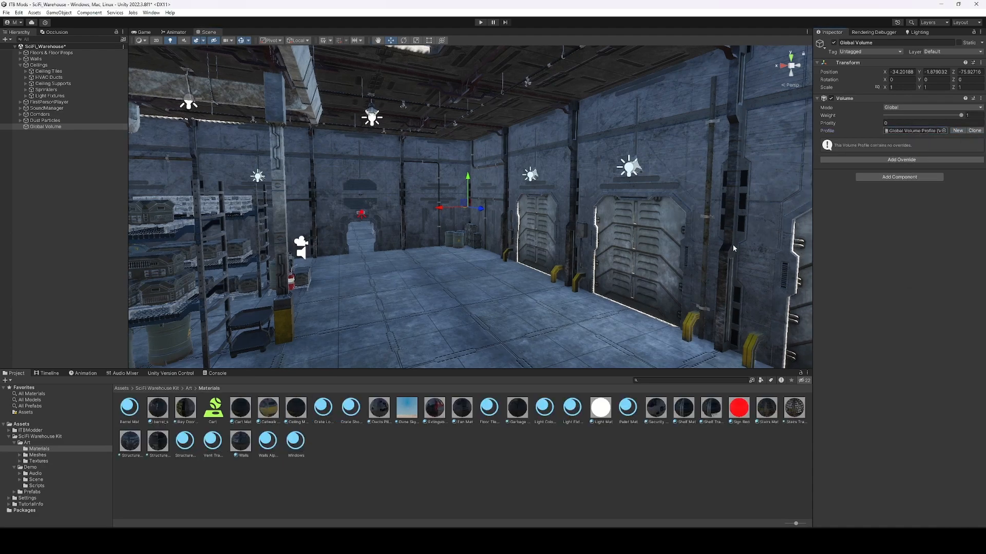
Add a Visual Environment override to the volume profile.
{"action": "left_click", "coordinate": [909, 162]}
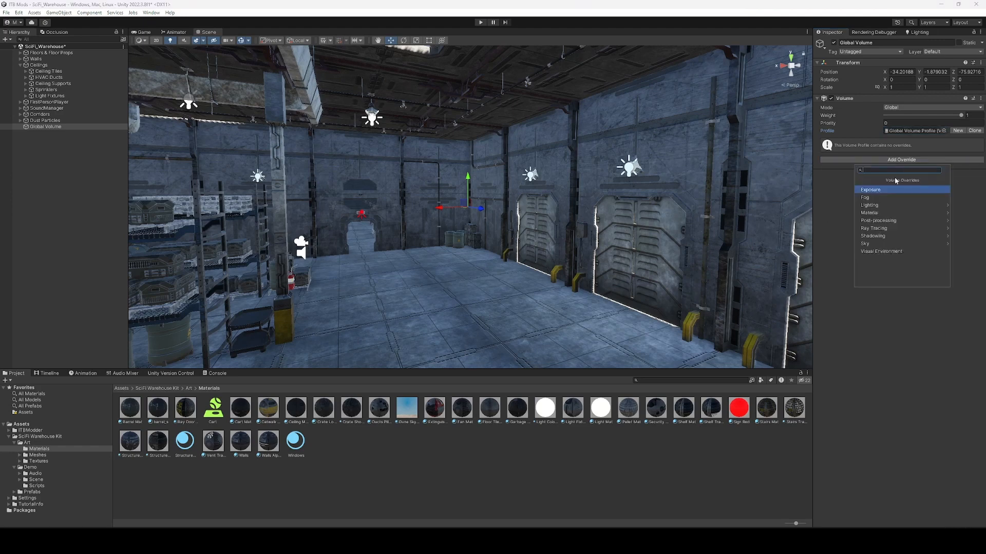
{"action": "left_click", "coordinate": [878, 207]}
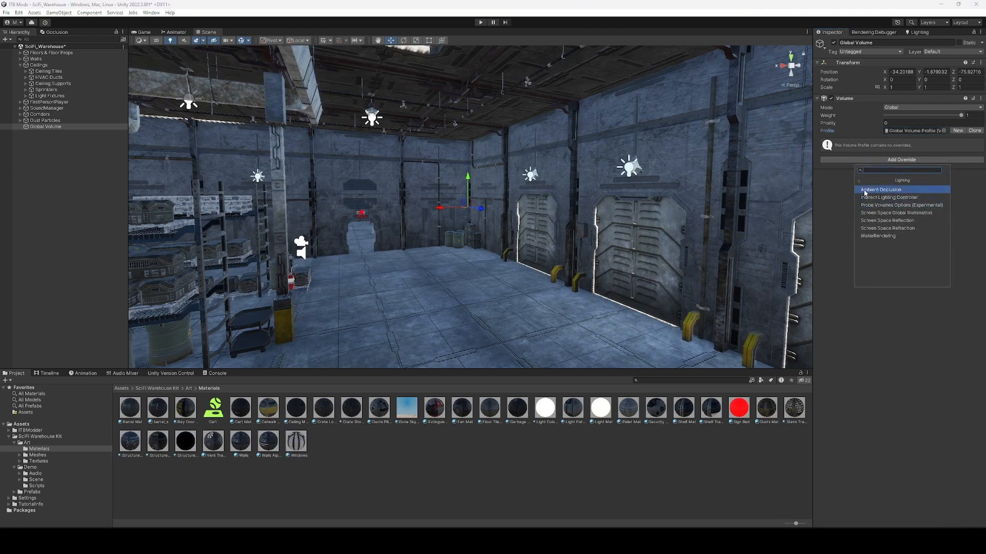
{"action": "left_click", "coordinate": [864, 181]}
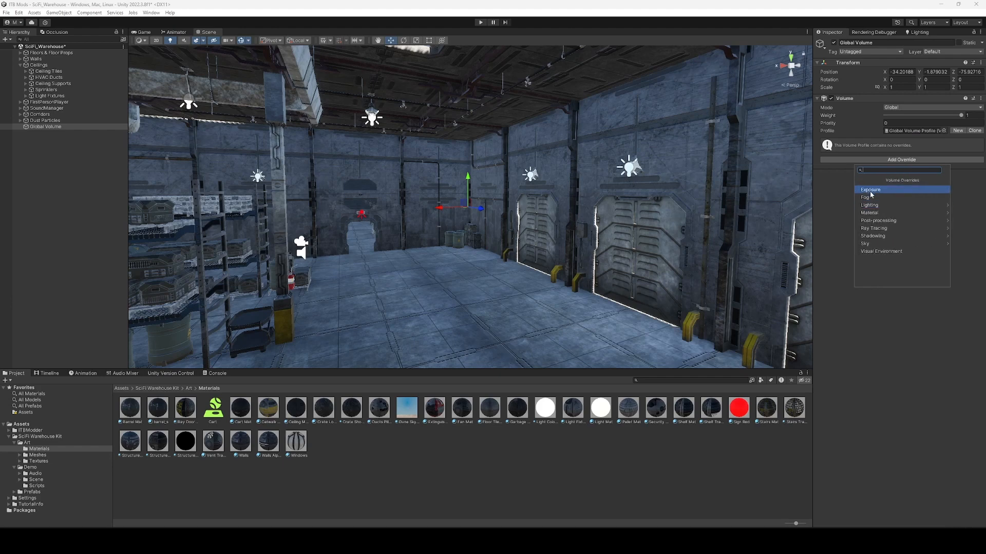
{"action": "left_click", "coordinate": [871, 242]}
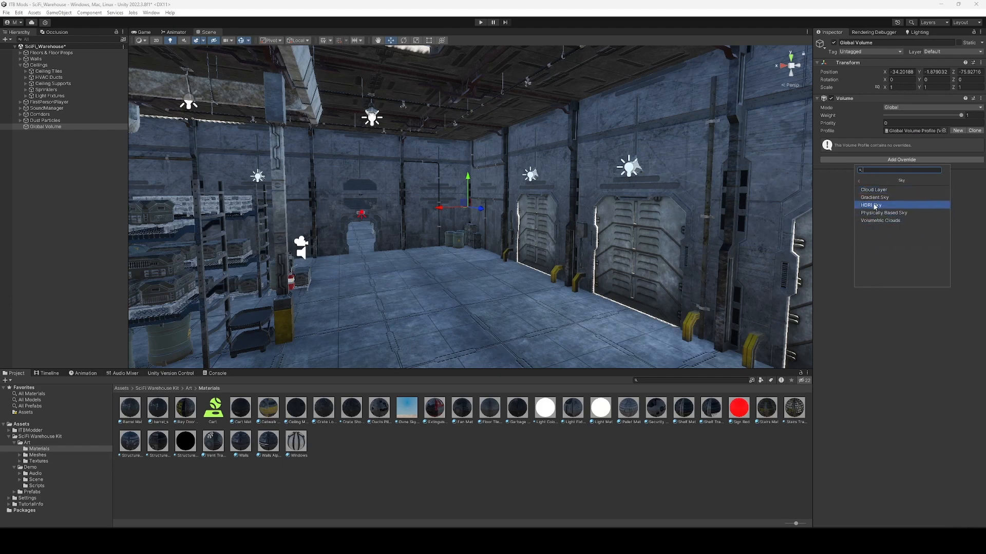
{"action": "left_click", "coordinate": [859, 181]}
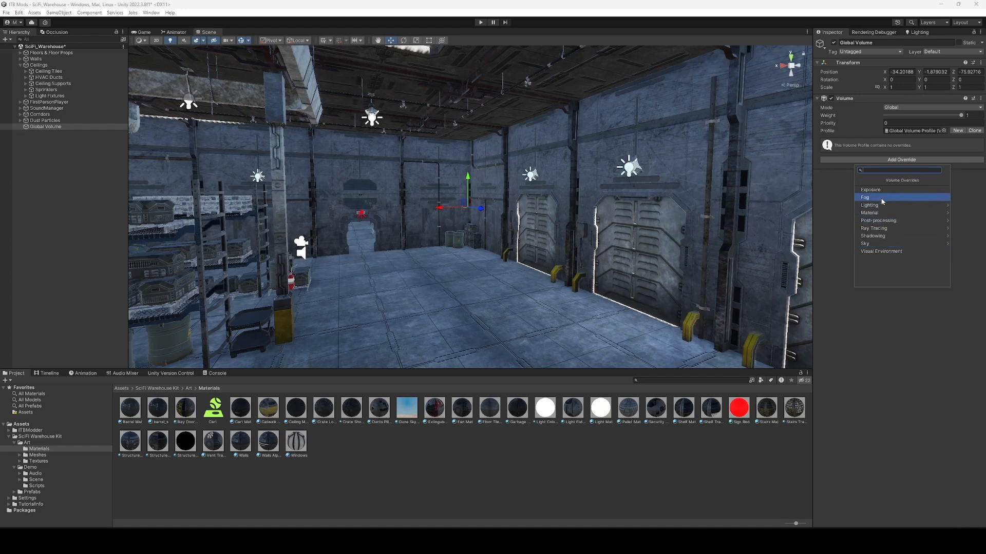
{"action": "left_click", "coordinate": [886, 251]}
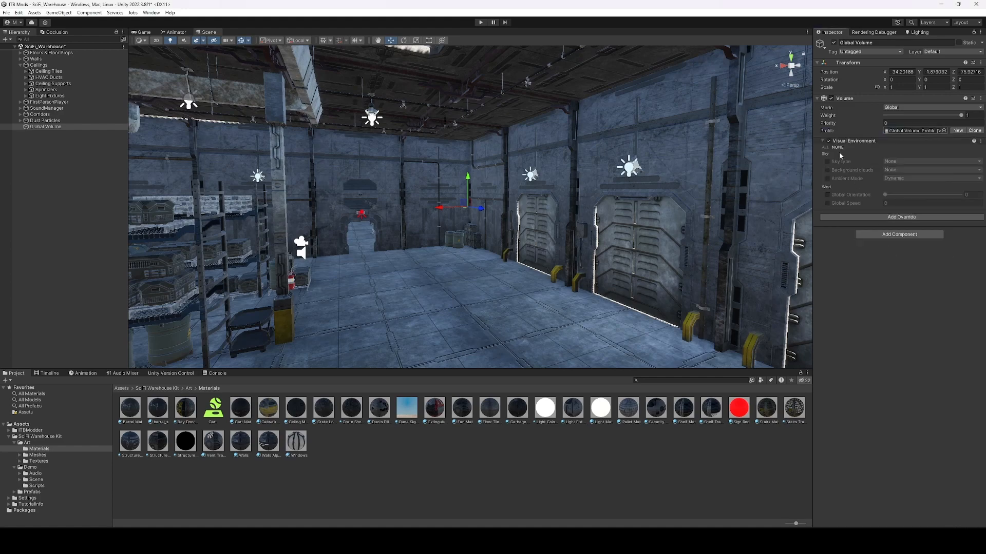
Set Visual Environment sky type to Gradient Sky, clouds None, ambient mode Dynamic.
{"action": "left_click", "coordinate": [825, 148]}
{"action": "left_click", "coordinate": [899, 162]}
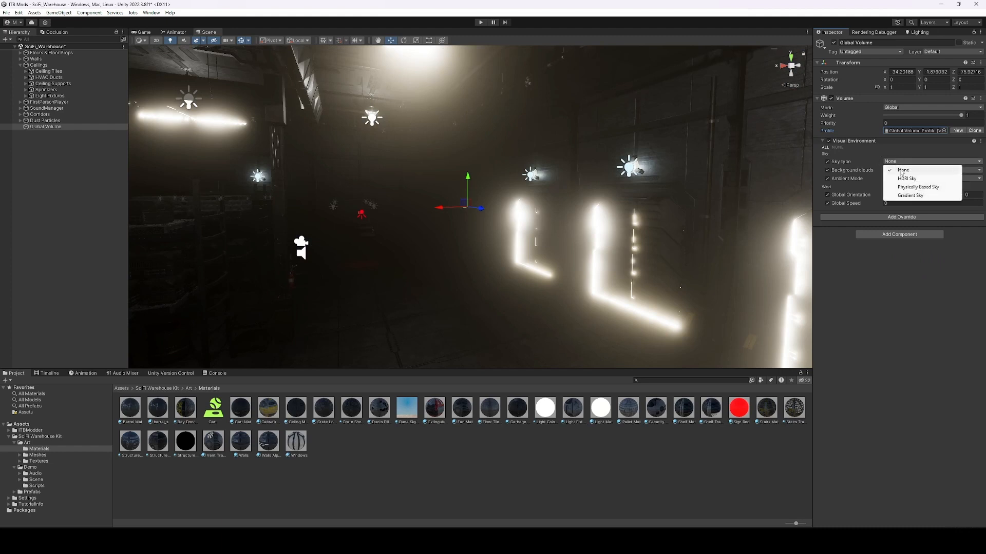
{"action": "left_click", "coordinate": [912, 196]}
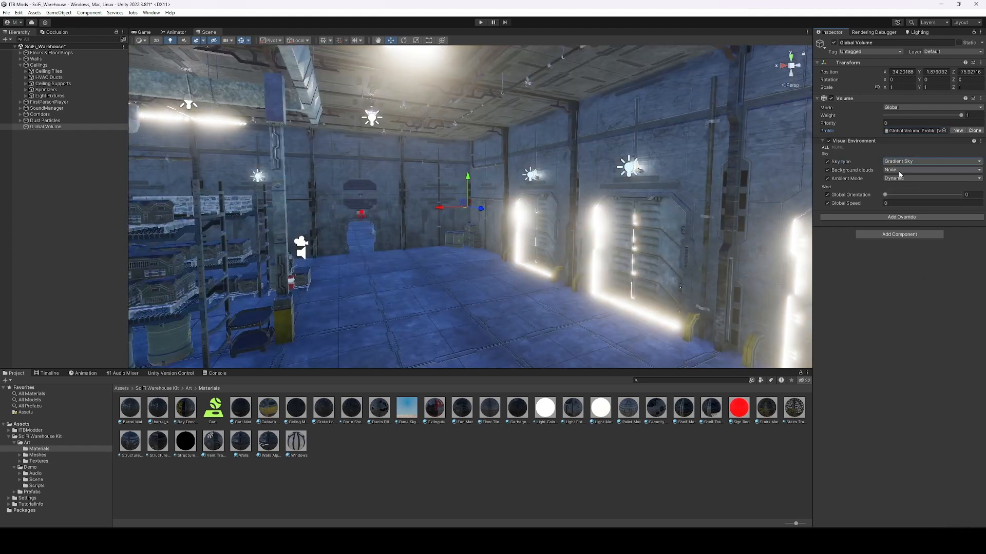
{"action": "left_click", "coordinate": [900, 170]}
{"action": "left_click", "coordinate": [902, 179]}
{"action": "left_click", "coordinate": [900, 179]}
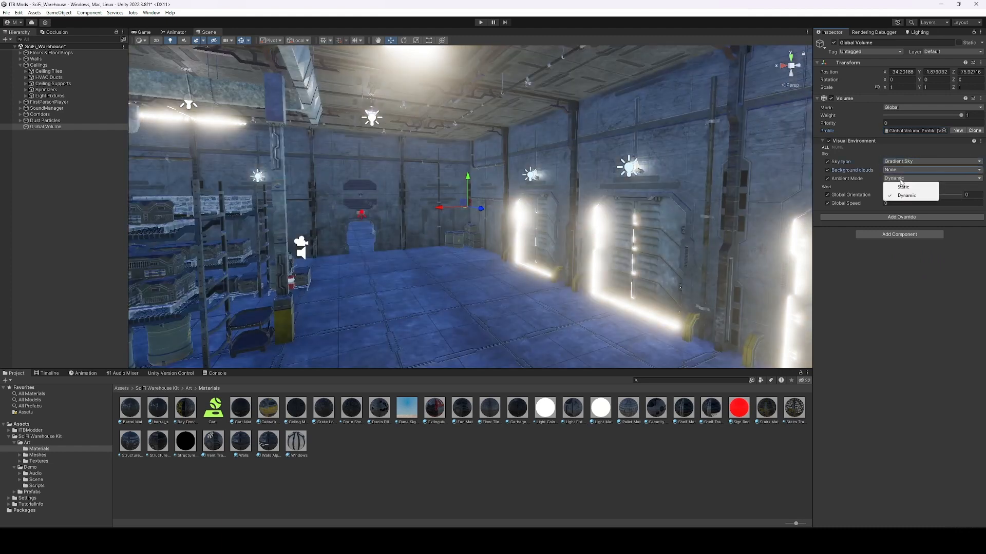
{"action": "left_click", "coordinate": [905, 195]}
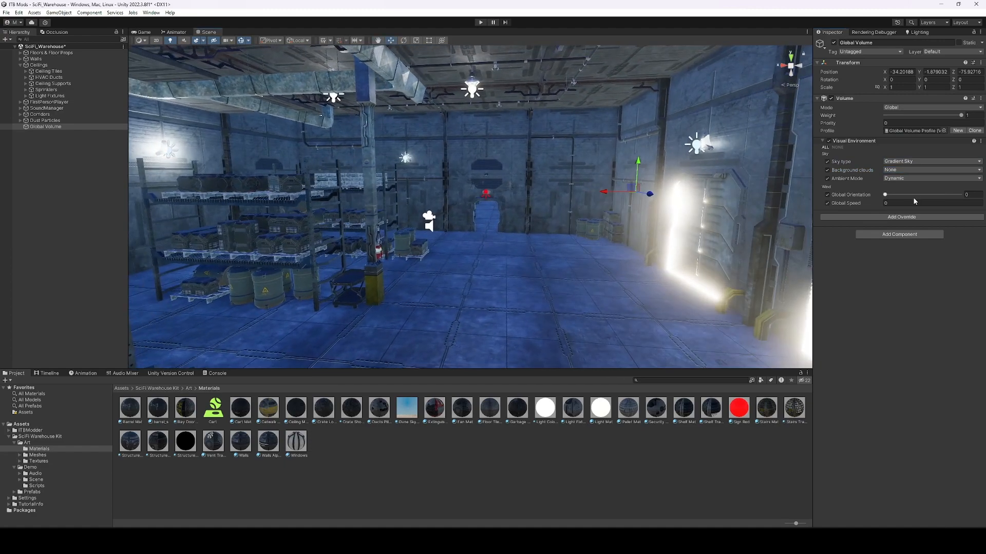
Add a Gradient Sky override to the profile.
{"action": "left_click", "coordinate": [894, 218]}
{"action": "type", "text": "grad"}
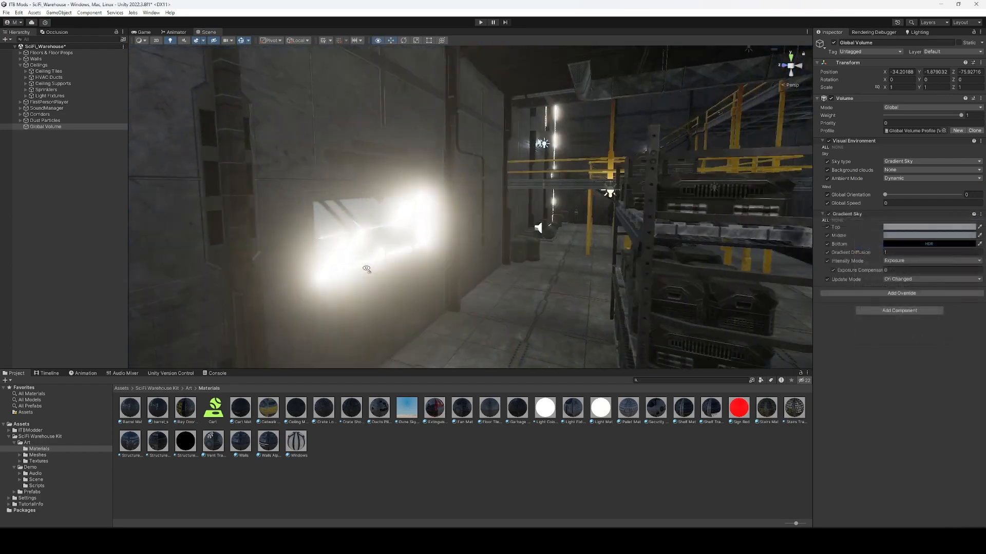
{"action": "right_click_drag", "start_coordinate": [367, 268], "coordinate": [467, 191]}
Add an Exposure override with all settings enabled and Fixed mode.
{"action": "left_click", "coordinate": [901, 294]}
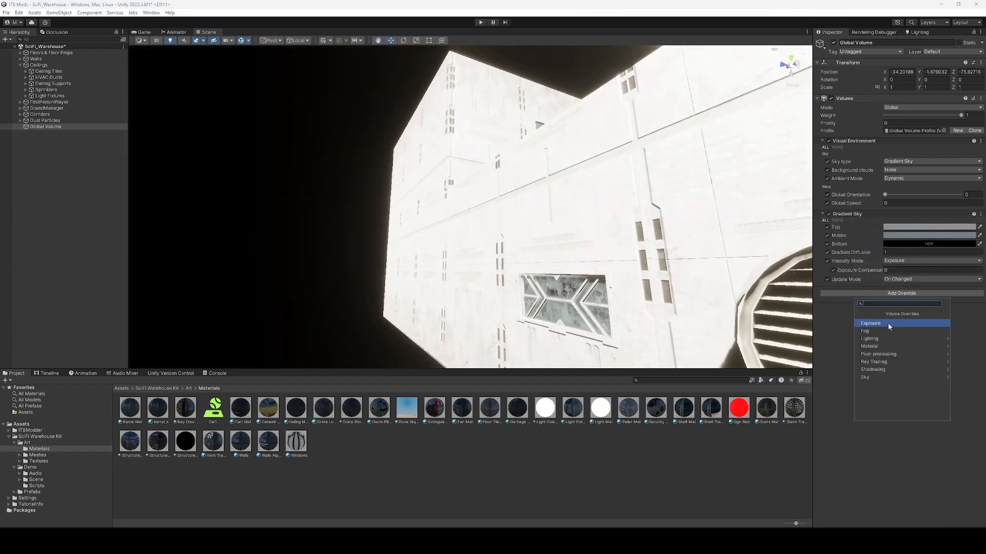
{"action": "left_click", "coordinate": [888, 323]}
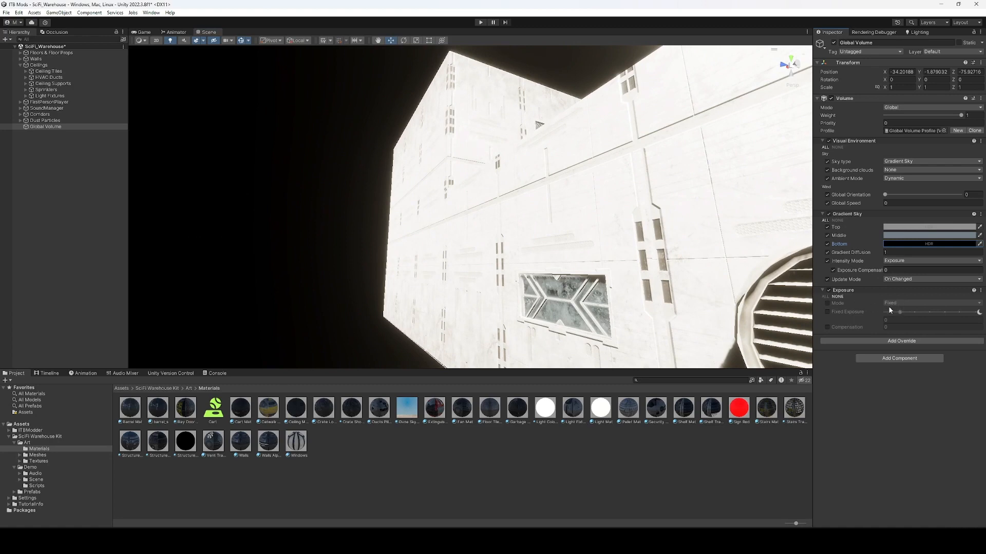
{"action": "left_click", "coordinate": [824, 297]}
{"action": "left_click_drag", "start_coordinate": [908, 314], "coordinate": [902, 318]}
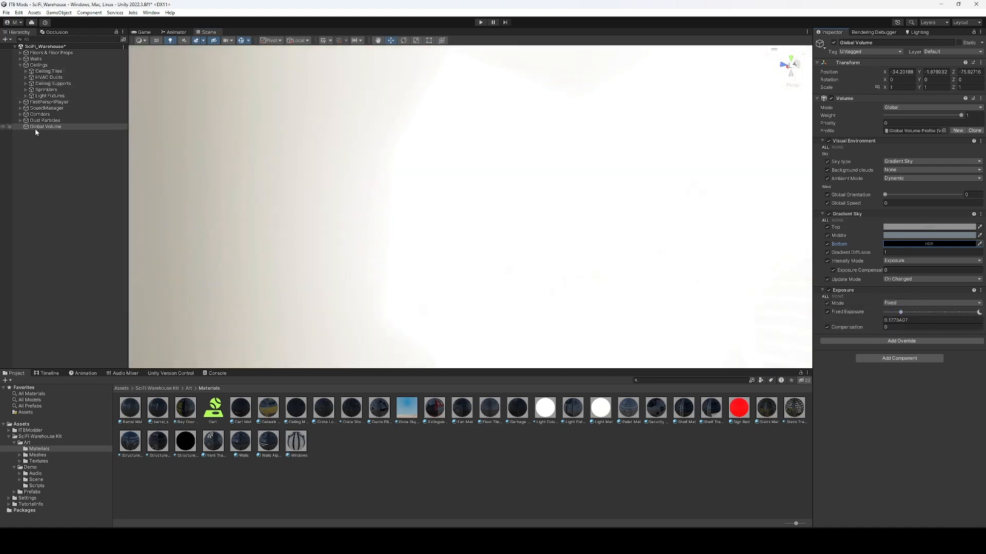
Fly the view into the warehouse past the ceiling lights toward the catwalk.
{"action": "left_click", "coordinate": [49, 102]}
{"action": "left_click", "coordinate": [50, 96]}
{"action": "key", "text": "w"}
{"action": "right_click_drag", "start_coordinate": [528, 180], "coordinate": [396, 204]}
{"action": "key", "text": "w"}
{"action": "right_click_drag", "start_coordinate": [465, 192], "coordinate": [562, 192]}
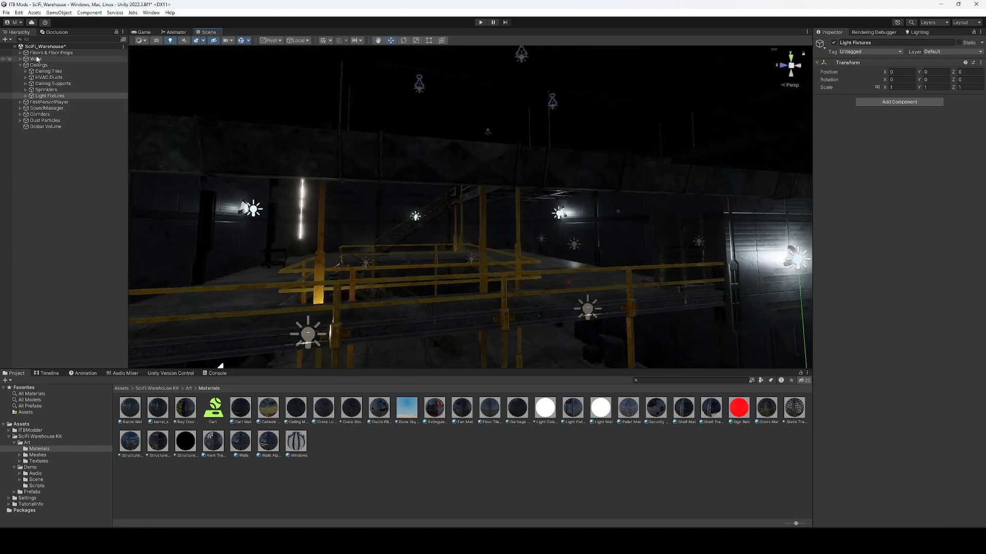
Adjust the Global Volume's Fixed Exposure to about 11.24.
{"action": "left_click", "coordinate": [39, 127]}
{"action": "left_click_drag", "start_coordinate": [894, 315], "coordinate": [937, 313]}
{"action": "right_click_drag", "start_coordinate": [390, 221], "coordinate": [350, 224]}
{"action": "right_click_drag", "start_coordinate": [357, 225], "coordinate": [505, 239]}
{"action": "left_click_drag", "start_coordinate": [938, 312], "coordinate": [955, 317]}
{"action": "right_click_drag", "start_coordinate": [478, 200], "coordinate": [584, 242]}
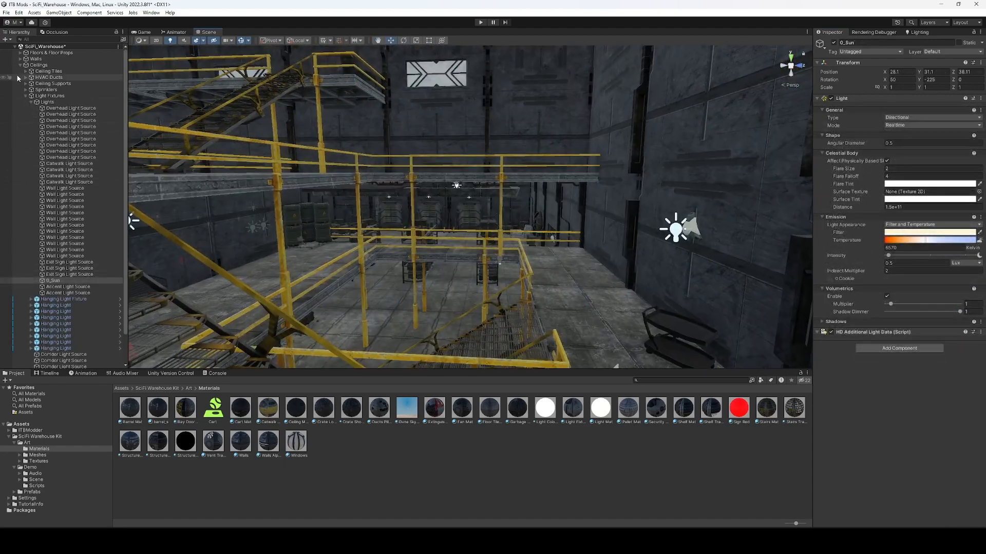
Set the Global Volume's Gradient Sky exposure compensation to 4.
{"action": "left_click", "coordinate": [20, 65]}
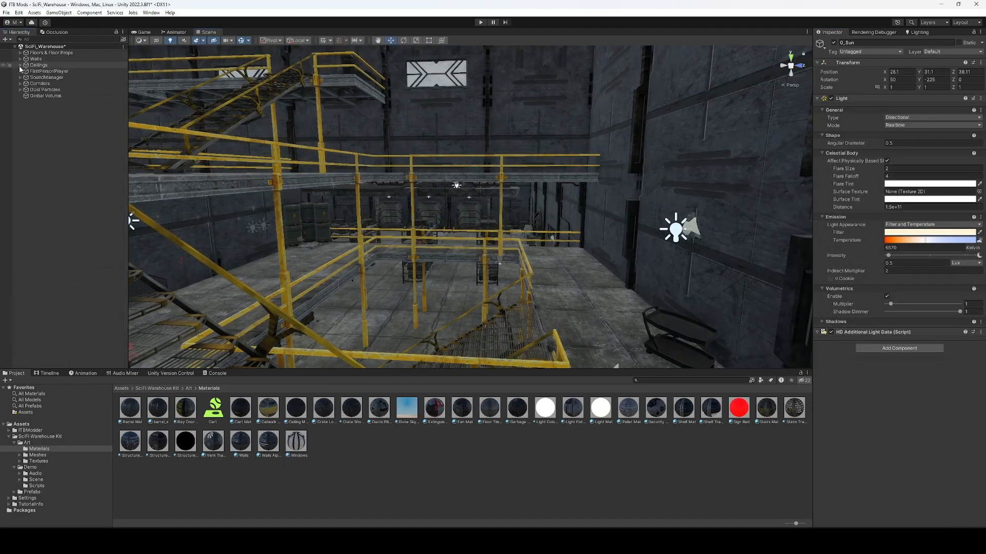
{"action": "left_click", "coordinate": [46, 96]}
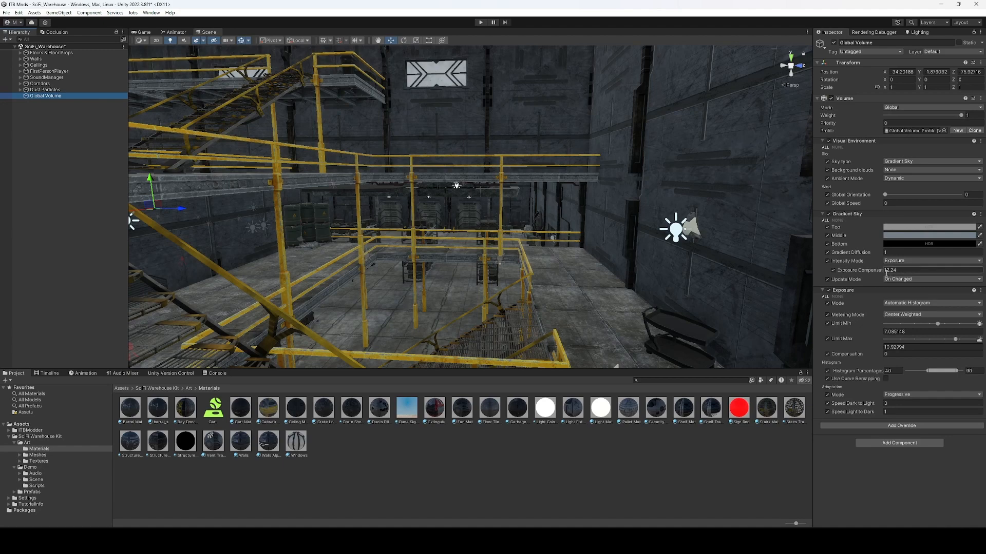
{"action": "left_click_drag", "start_coordinate": [867, 272], "coordinate": [803, 267]}
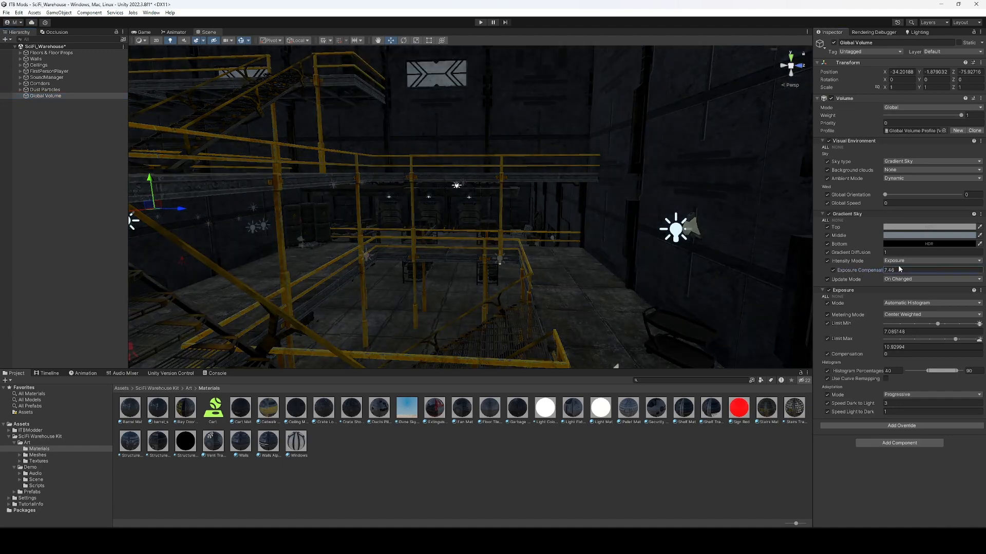
{"action": "type", "text": "4"}
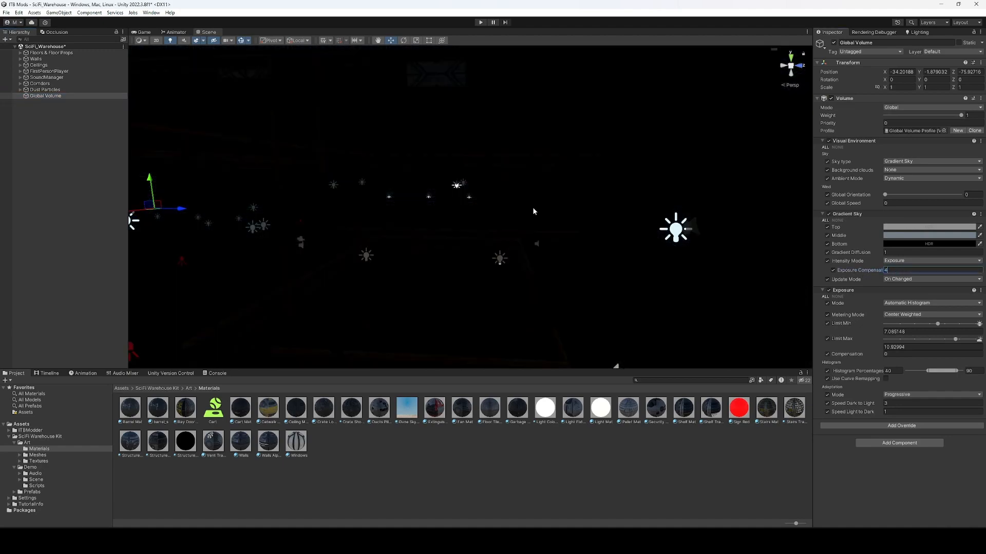
{"action": "key", "text": "Return"}
Set Exposure Limit Min and Max to 4.5 with the Interior Scene preset.
{"action": "left_click", "coordinate": [977, 325]}
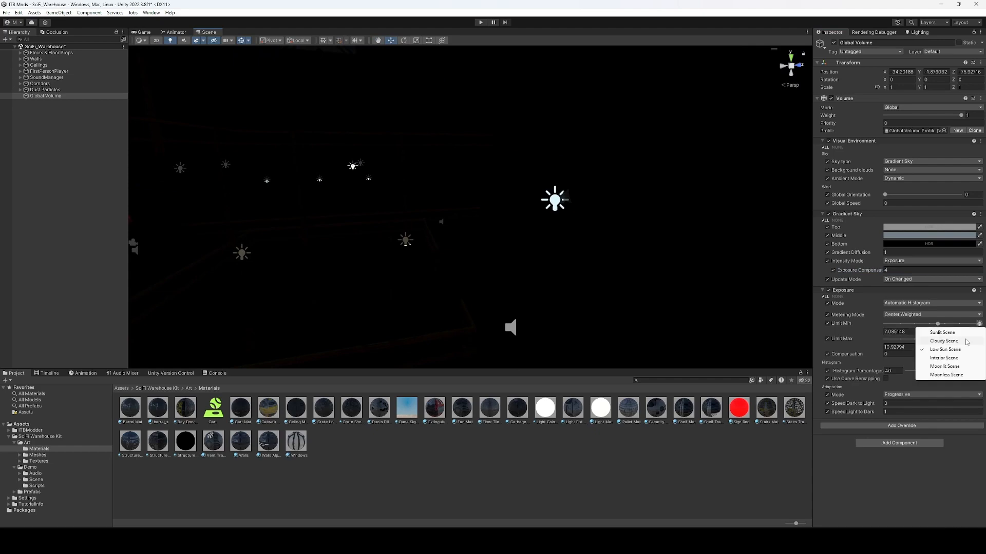
{"action": "left_click", "coordinate": [947, 357]}
{"action": "left_click", "coordinate": [979, 340]}
{"action": "left_click", "coordinate": [947, 375]}
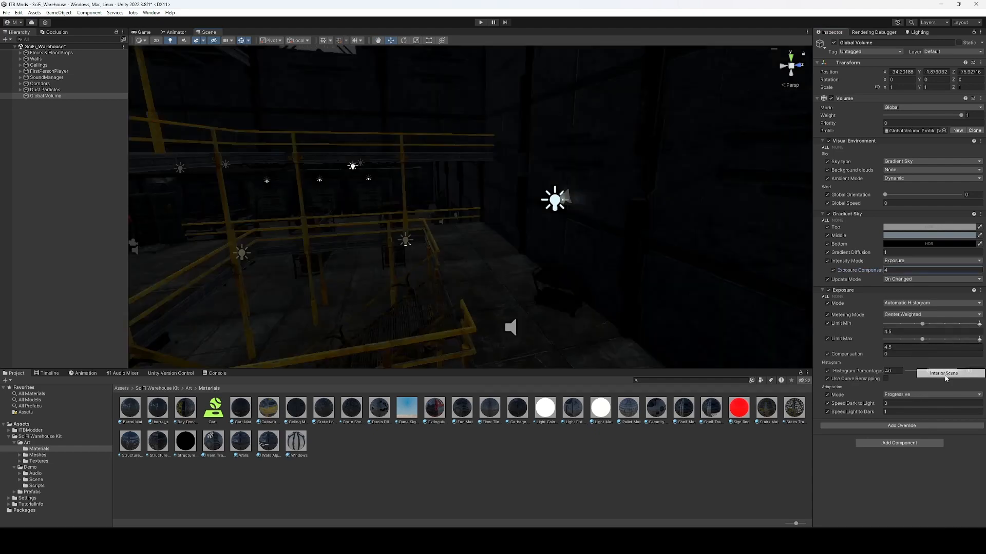
{"action": "right_click_drag", "start_coordinate": [570, 221], "coordinate": [548, 247]}
{"action": "key", "text": "w"}
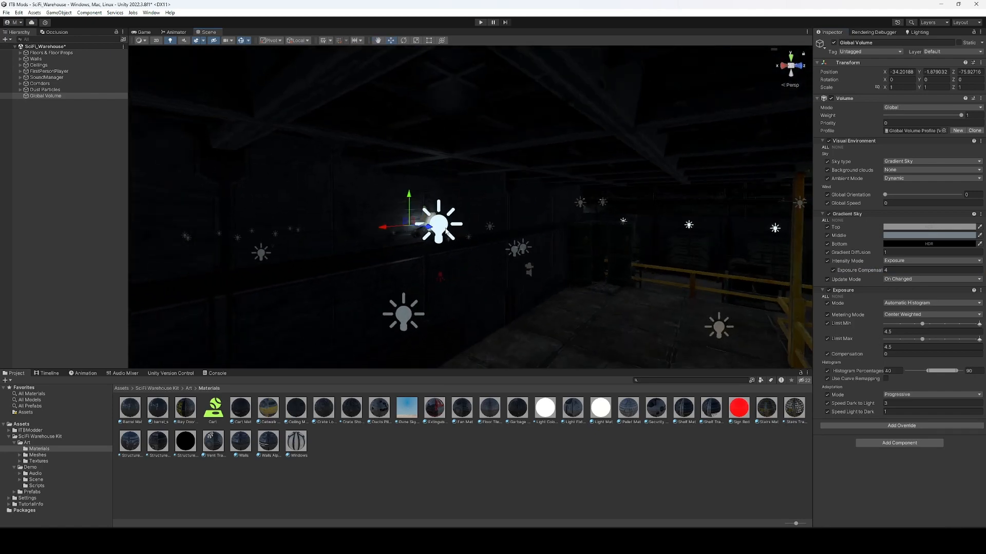
{"action": "left_click", "coordinate": [445, 233]}
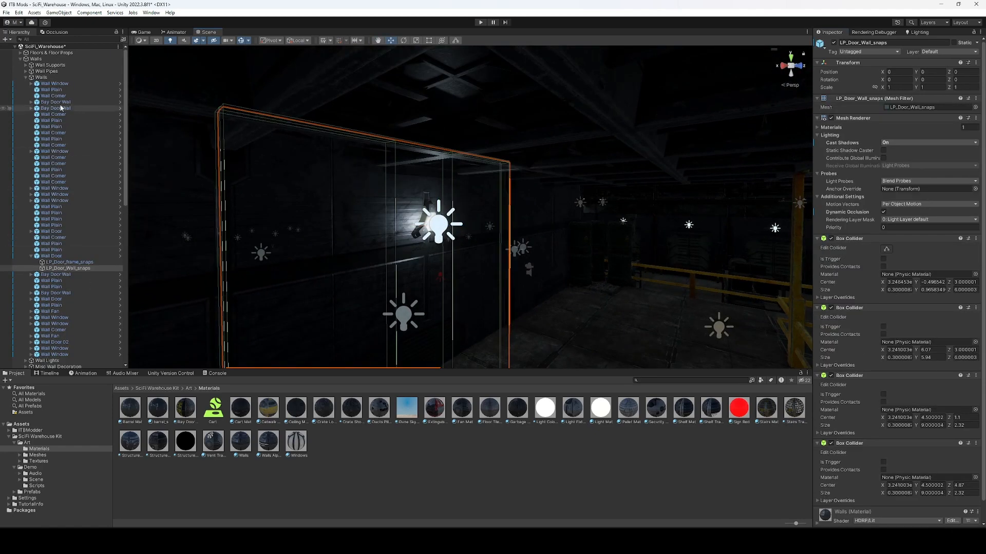
Fly past the door wall and select the catwalk light.
{"action": "key", "text": "w"}
{"action": "right_click_drag", "start_coordinate": [654, 272], "coordinate": [515, 203]}
{"action": "scroll", "coordinate": [647, 334], "scroll_direction": "up", "scroll_amount": 2}
{"action": "left_click", "coordinate": [437, 213]}
{"action": "key", "text": "s"}
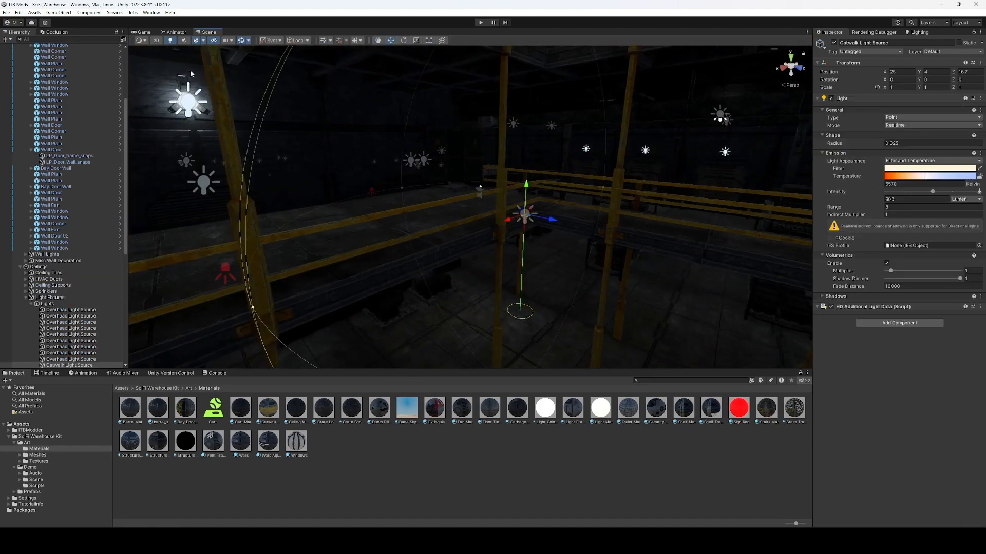
Filter the Hierarchy by t:light, select and frame all lights, then clear the filter.
{"action": "left_click", "coordinate": [78, 40]}
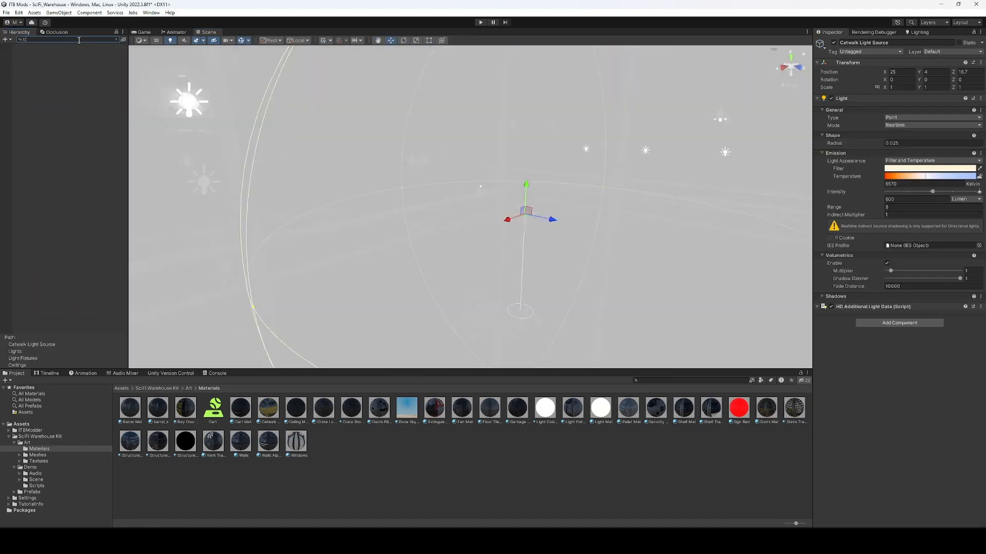
{"action": "type", "text": "t:light"}
{"action": "left_click", "coordinate": [82, 52]}
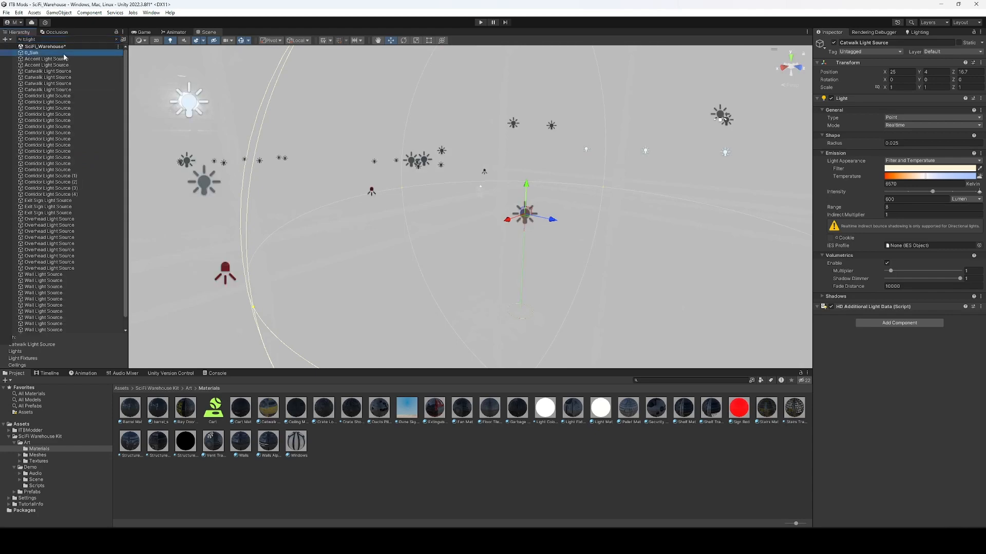
{"action": "scroll", "coordinate": [104, 260], "scroll_direction": "down", "scroll_amount": 1}
{"action": "key", "text": "ctrl+a"}
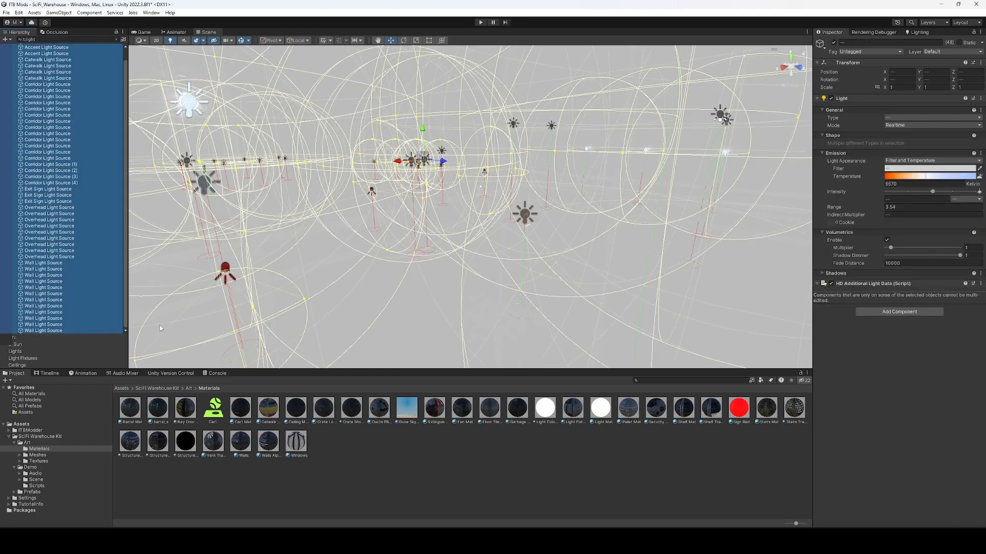
{"action": "key", "text": "f"}
{"action": "left_click", "coordinate": [117, 40]}
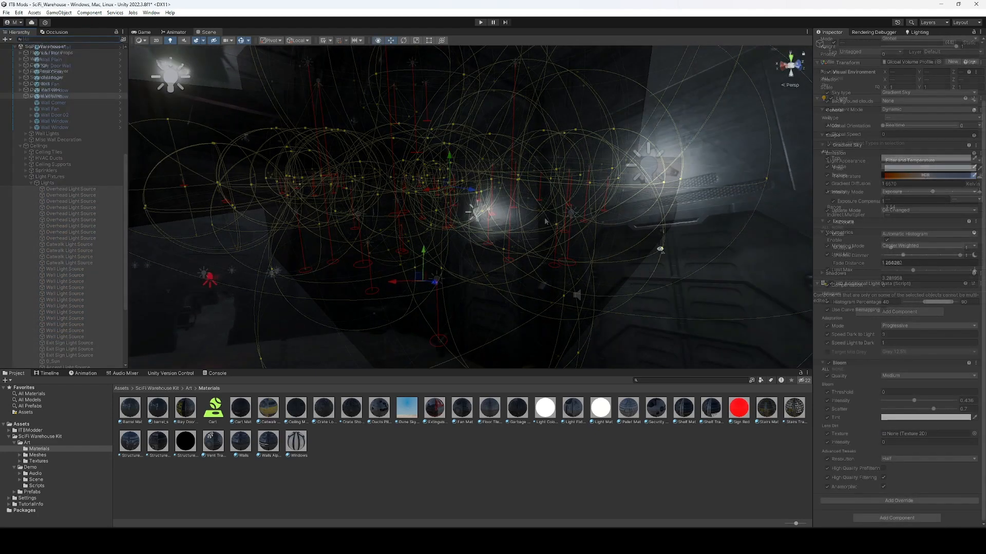
{"action": "right_click_drag", "start_coordinate": [658, 250], "coordinate": [661, 263]}
Add a Fog override to the Global Volume with its State set to Enabled.
{"action": "left_click", "coordinate": [916, 500]}
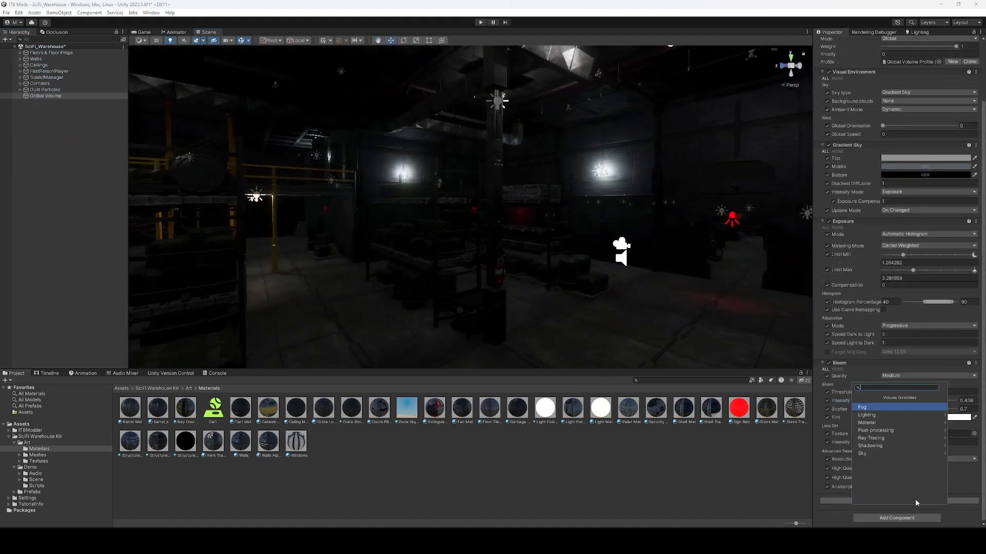
{"action": "left_click", "coordinate": [865, 407]}
{"action": "scroll", "coordinate": [827, 362], "scroll_direction": "down", "scroll_amount": 5}
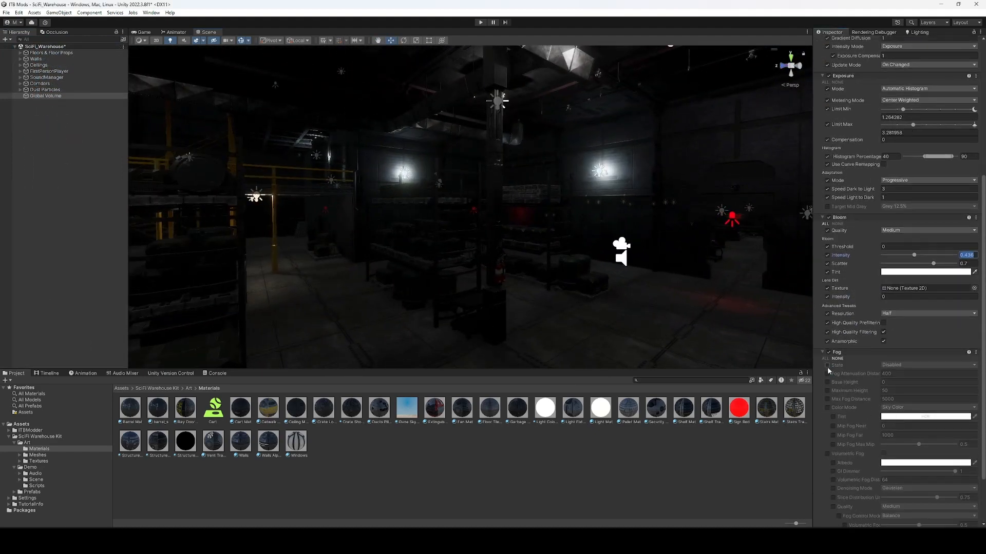
{"action": "left_click", "coordinate": [827, 365]}
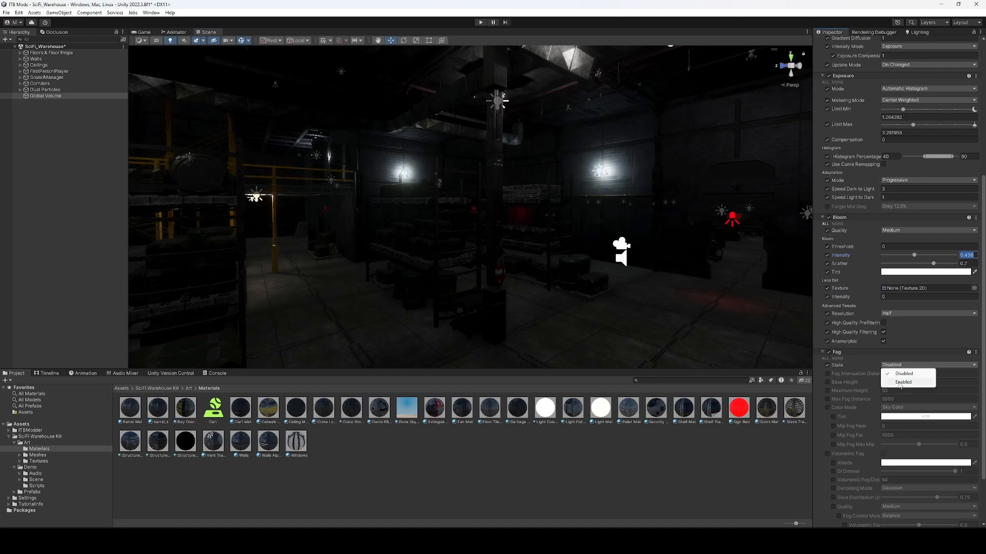
{"action": "left_click", "coordinate": [899, 383]}
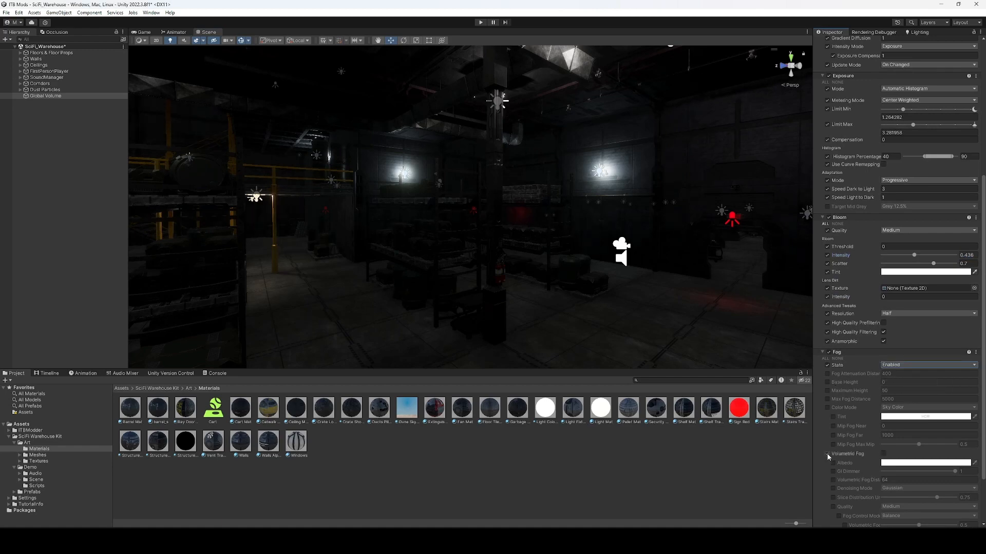
{"action": "left_click", "coordinate": [883, 454]}
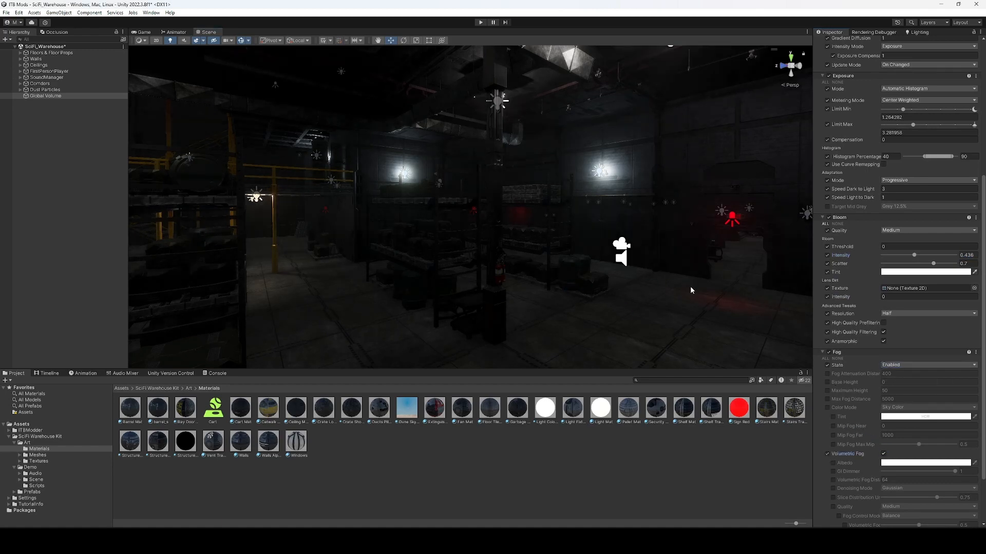
{"action": "key", "text": "s"}
{"action": "right_click_drag", "start_coordinate": [597, 284], "coordinate": [718, 270]}
Turn on all fog settings and set Fog Attenuation Distance to 50.
{"action": "left_click", "coordinate": [825, 358]}
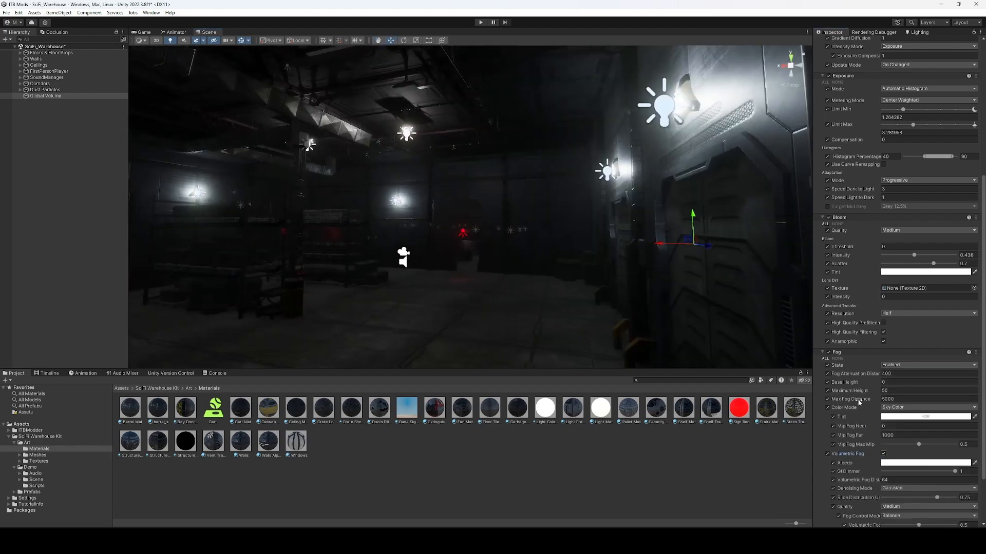
{"action": "left_click", "coordinate": [887, 399]}
{"action": "left_click", "coordinate": [857, 376]}
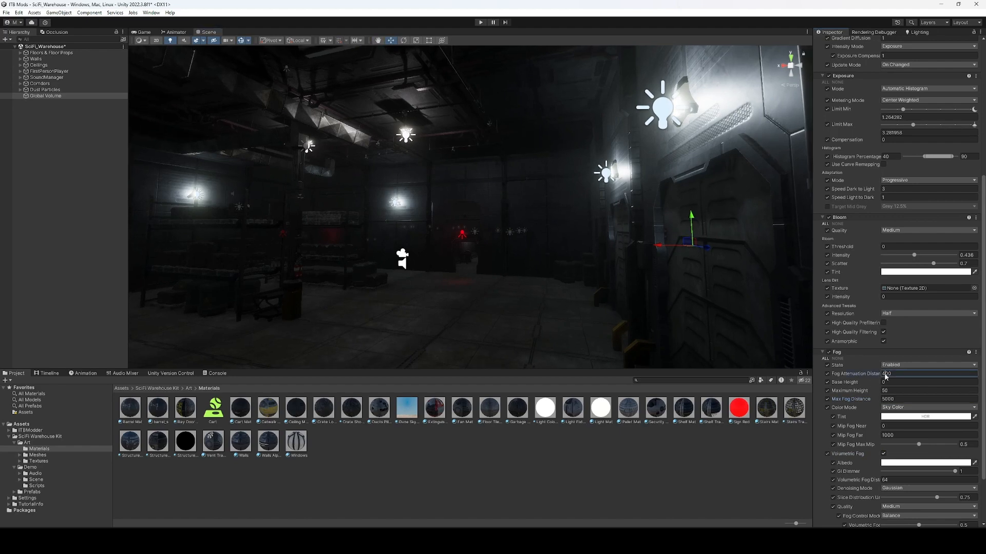
{"action": "type", "text": "11"}
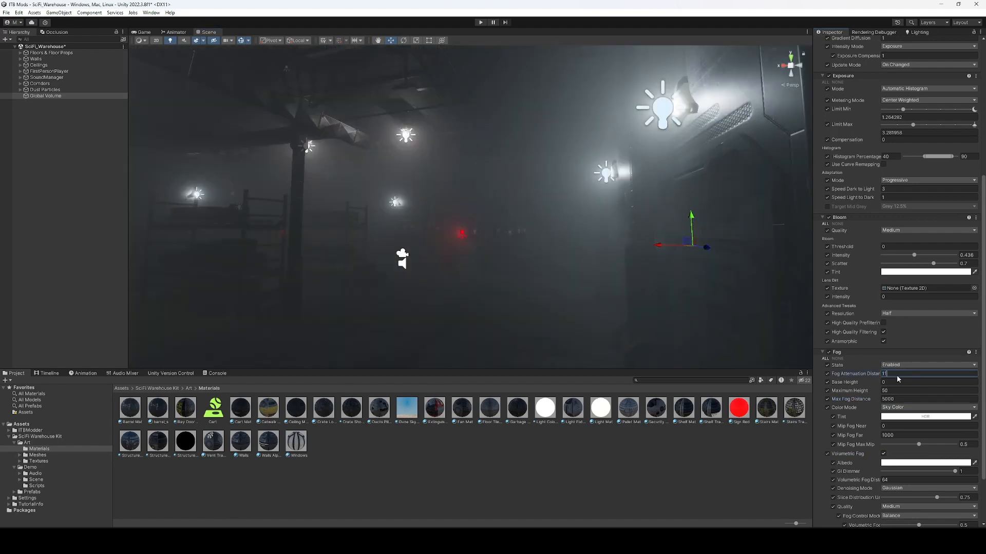
{"action": "left_click_drag", "start_coordinate": [896, 376], "coordinate": [871, 375]}
{"action": "type", "text": "50"}
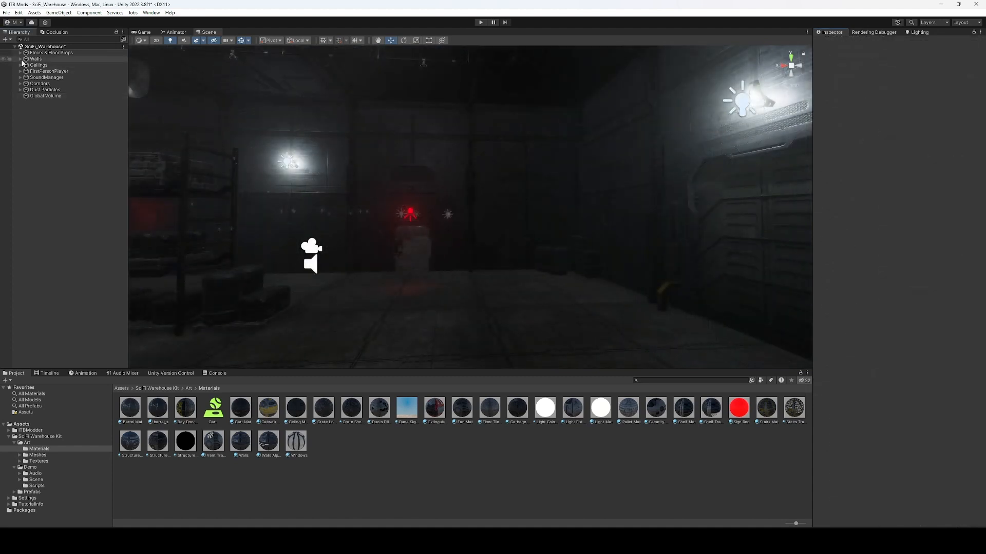
Add an ITB Custom Level Manager and create its missing level data object.
{"action": "left_click", "coordinate": [6, 39]}
{"action": "mouse_move", "coordinate": [51, 50]}
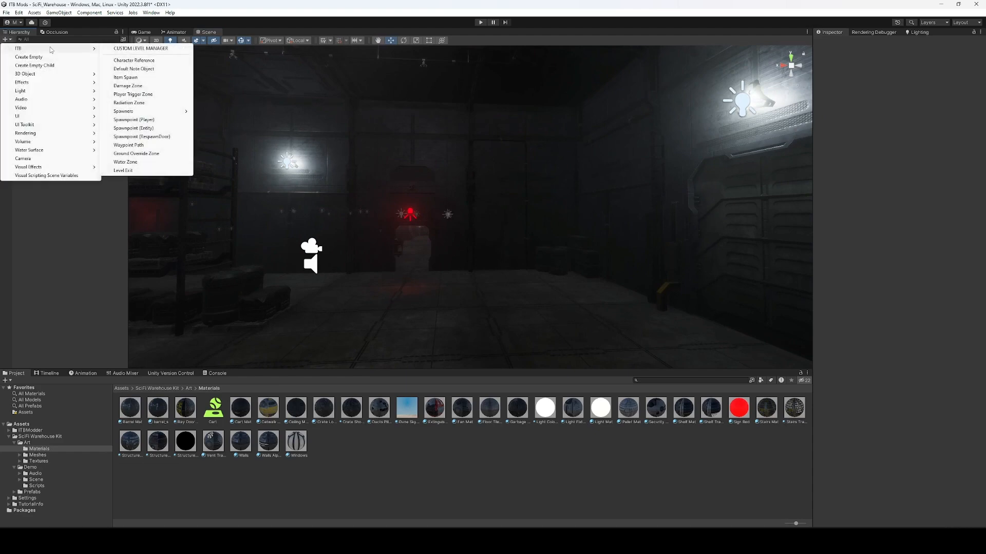
{"action": "left_click", "coordinate": [145, 49]}
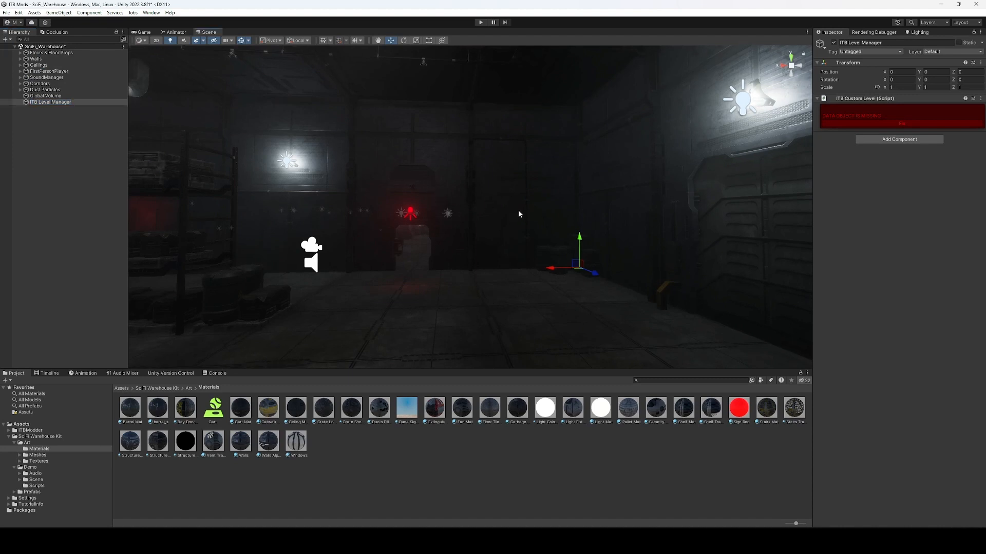
{"action": "left_click", "coordinate": [890, 124]}
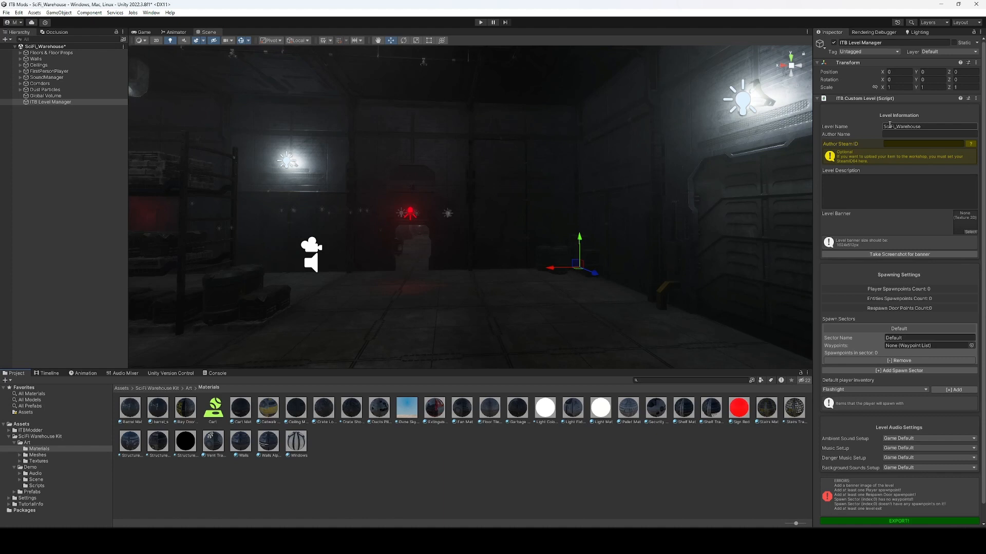
{"action": "right_click_drag", "start_coordinate": [718, 169], "coordinate": [645, 183]}
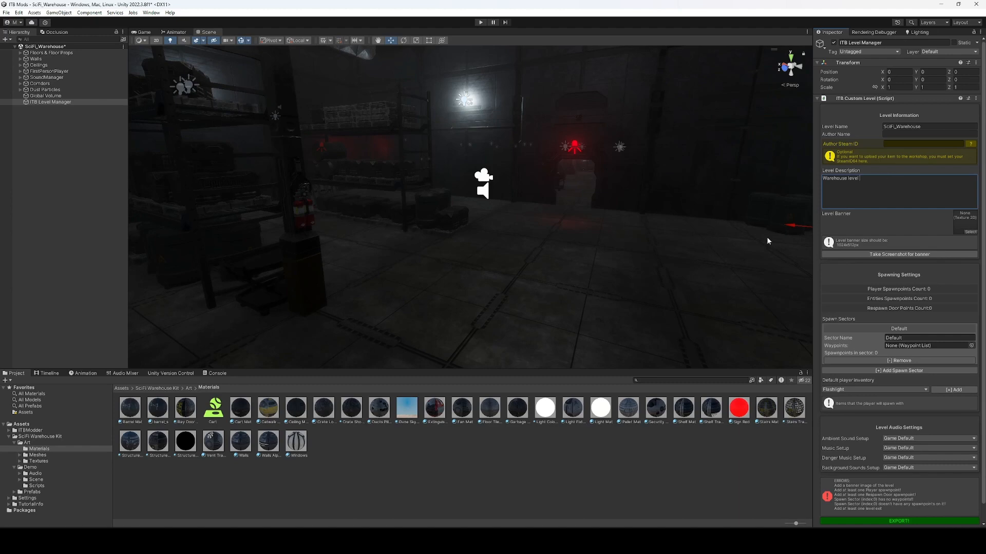
Move the Main Camera along the floor and turn it to about 98 degrees.
{"action": "right_click_drag", "start_coordinate": [769, 241], "coordinate": [597, 225]}
{"action": "key", "text": "w"}
{"action": "left_click", "coordinate": [482, 236]}
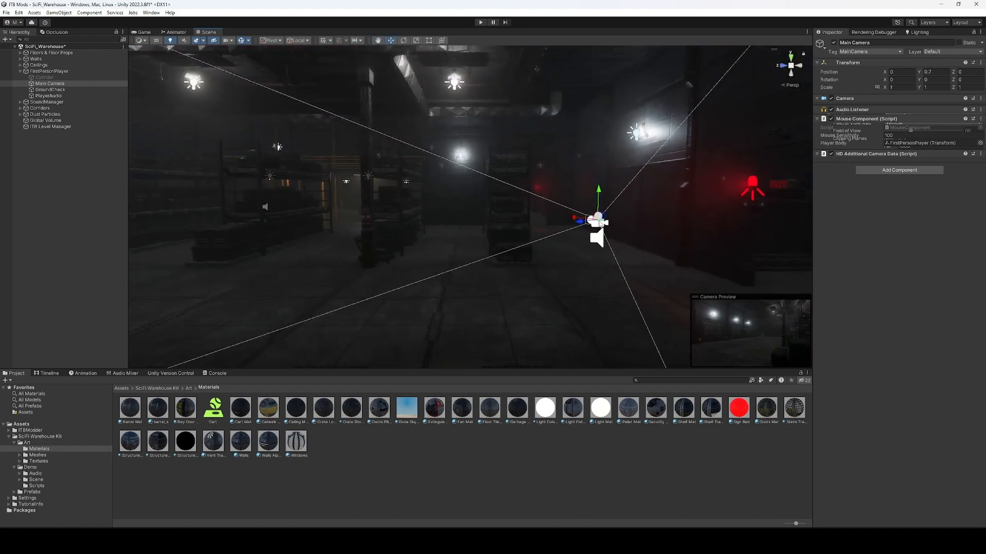
{"action": "left_click_drag", "start_coordinate": [593, 220], "coordinate": [482, 292]}
{"action": "key", "text": "e"}
{"action": "key", "text": "w"}
{"action": "right_click_drag", "start_coordinate": [482, 291], "coordinate": [432, 290]}
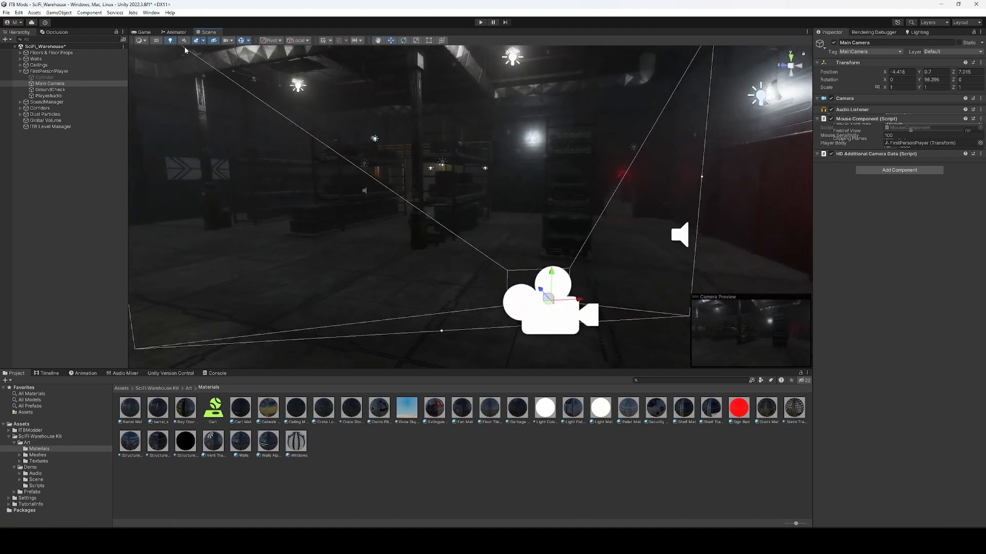
Capture the Game view as the ITB Level Manager's banner screenshot.
{"action": "left_click", "coordinate": [143, 32]}
{"action": "left_click", "coordinate": [50, 126]}
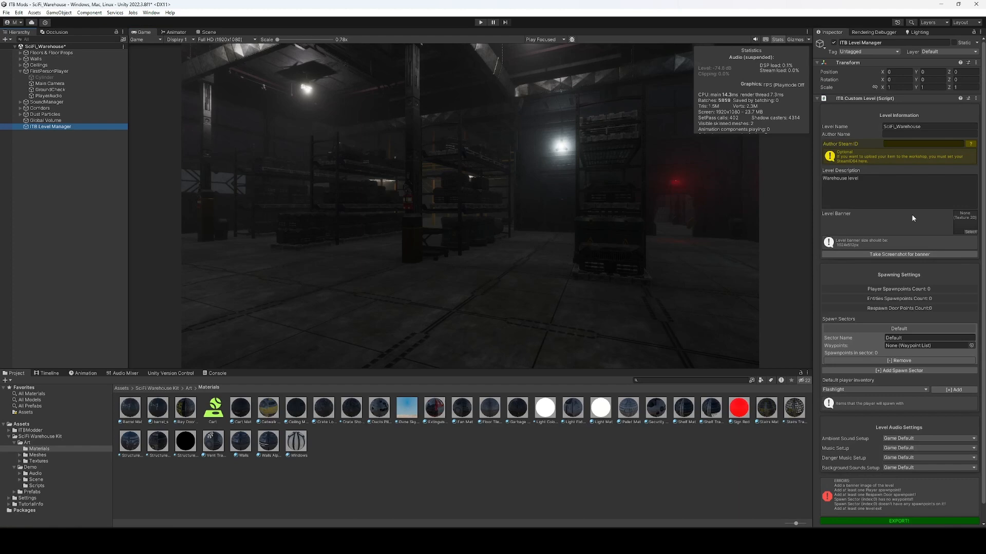
{"action": "left_click", "coordinate": [891, 256]}
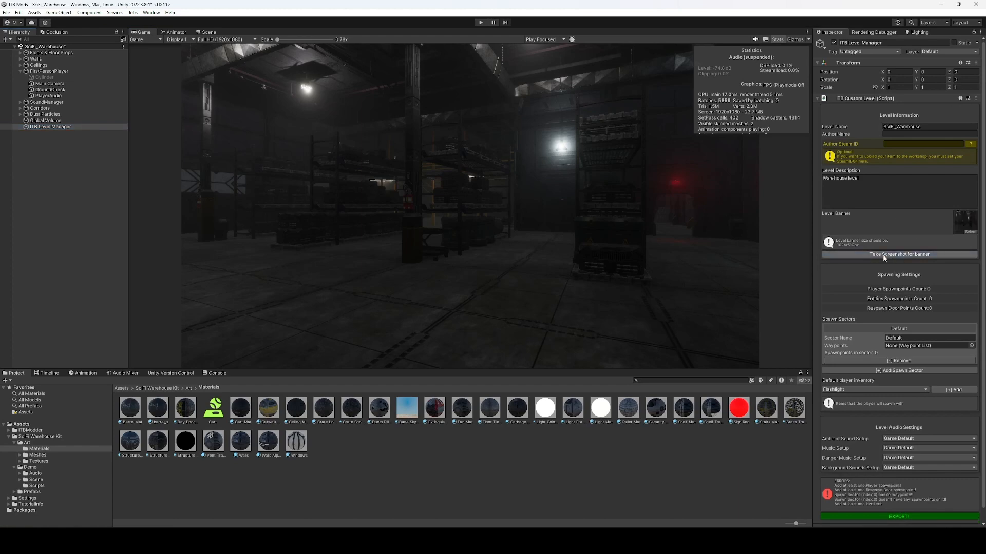
{"action": "left_click", "coordinate": [208, 32]}
{"action": "right_click_drag", "start_coordinate": [676, 231], "coordinate": [737, 216]}
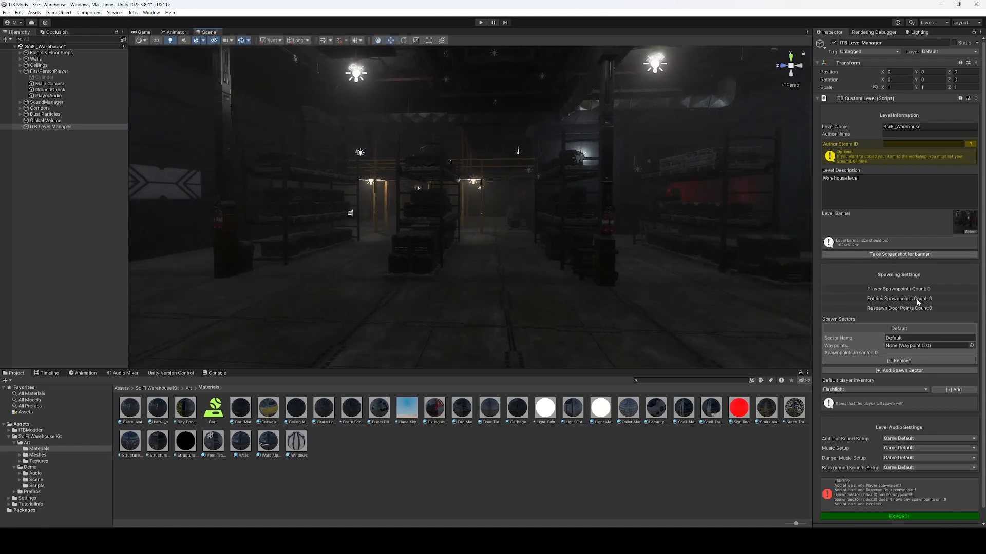
{"action": "scroll", "coordinate": [918, 297], "scroll_direction": "down", "scroll_amount": 1}
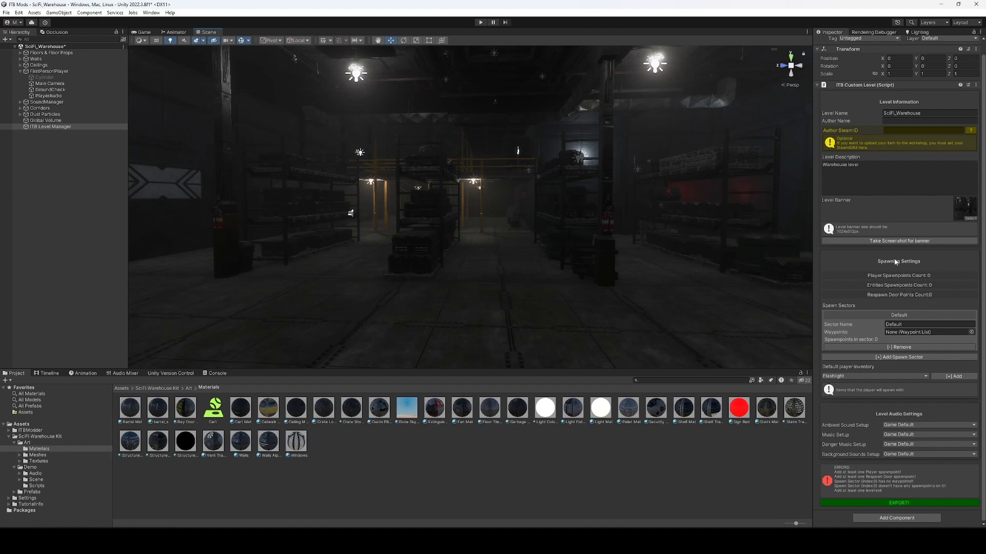
Add an ITB player spawnpoint and move it down onto the warehouse floor.
{"action": "right_click_drag", "start_coordinate": [698, 267], "coordinate": [759, 267]}
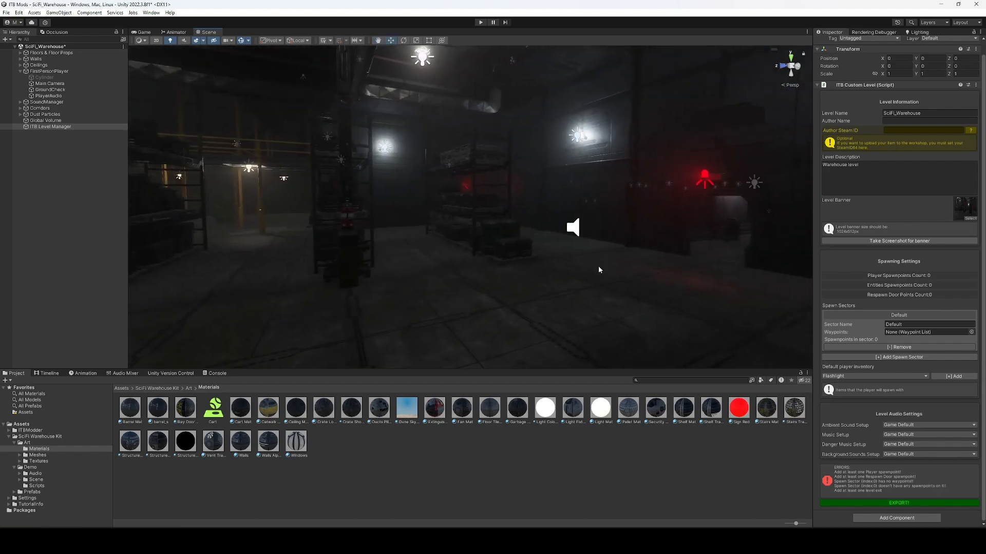
{"action": "left_click", "coordinate": [59, 227]}
{"action": "right_click", "coordinate": [60, 228]}
{"action": "mouse_move", "coordinate": [118, 321]}
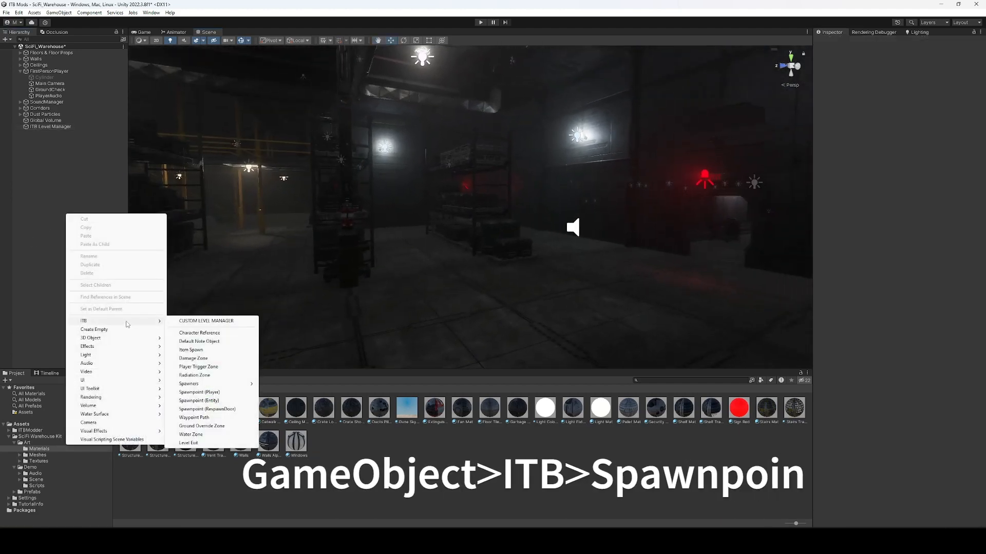
{"action": "left_click", "coordinate": [199, 392]}
{"action": "key", "text": "f"}
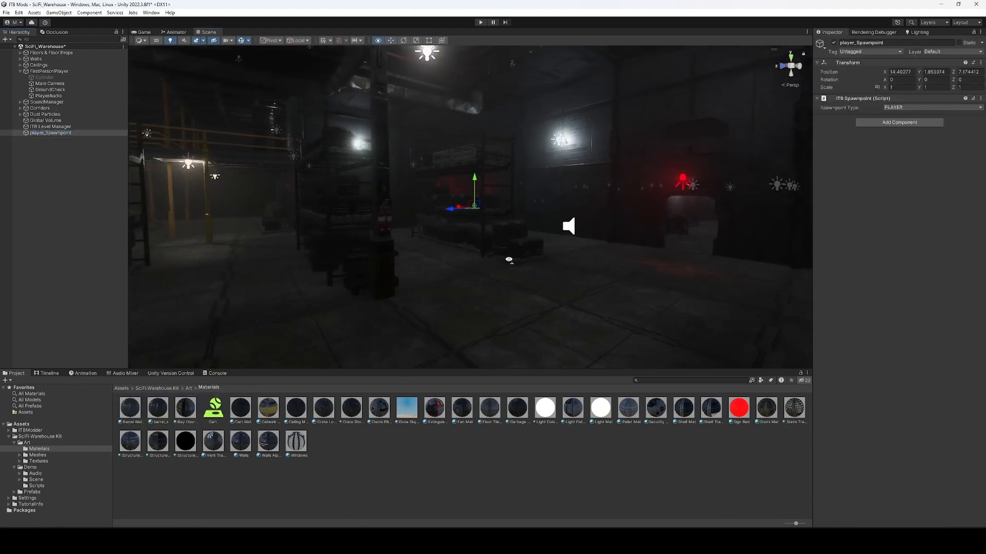
{"action": "left_click_drag", "start_coordinate": [480, 212], "coordinate": [579, 353]}
{"action": "right_click_drag", "start_coordinate": [579, 354], "coordinate": [580, 370]}
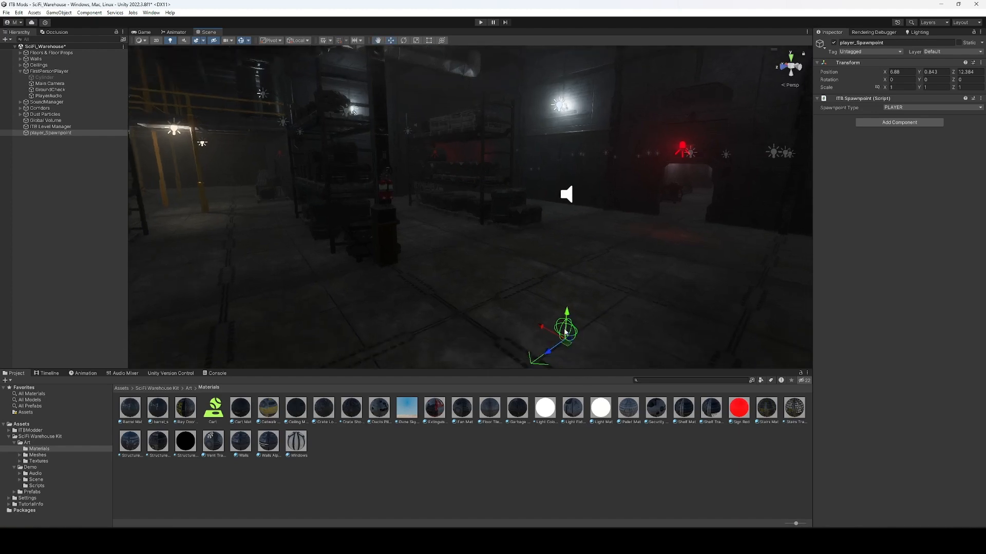
{"action": "left_click_drag", "start_coordinate": [567, 343], "coordinate": [558, 319]}
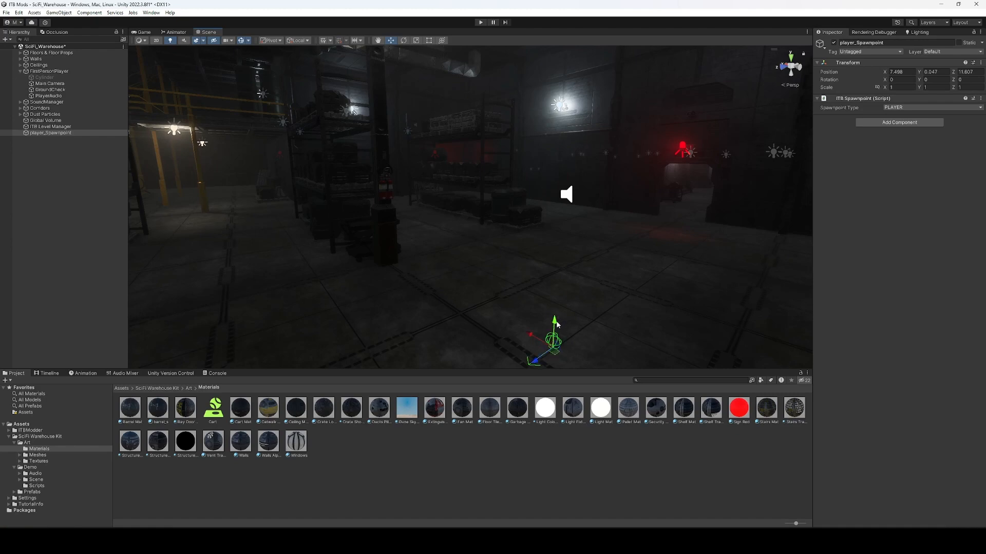
Fine-tune the spawnpoint's floor position and duplicate it into a row of five.
{"action": "key", "text": "d"}
{"action": "right_click_drag", "start_coordinate": [558, 319], "coordinate": [515, 285]}
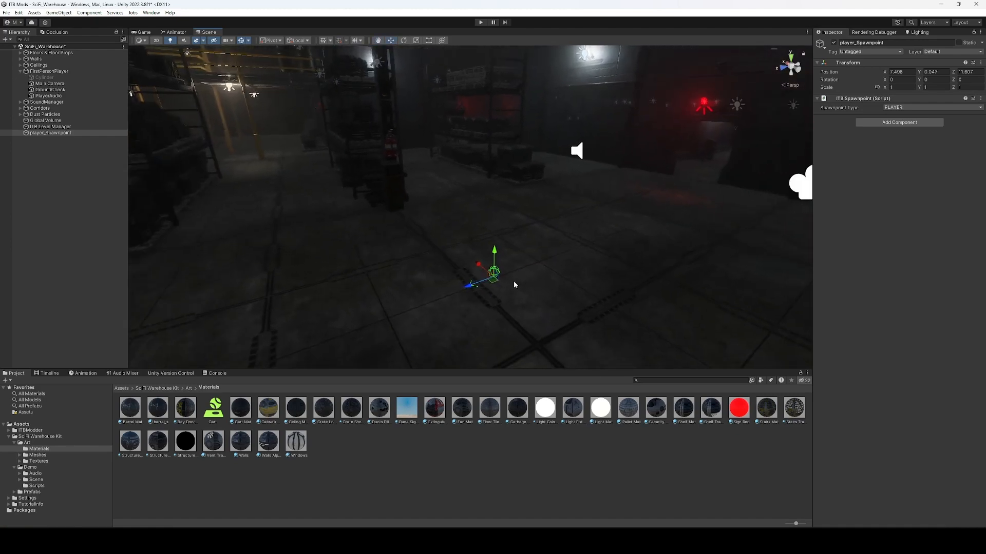
{"action": "left_click_drag", "start_coordinate": [544, 239], "coordinate": [529, 231]}
{"action": "right_click_drag", "start_coordinate": [529, 231], "coordinate": [659, 257]}
{"action": "key", "text": "w"}
{"action": "middle_click_drag", "start_coordinate": [384, 204], "coordinate": [489, 262]}
{"action": "key", "text": "f"}
{"action": "scroll", "coordinate": [428, 201], "scroll_direction": "up", "scroll_amount": 8}
{"action": "scroll", "coordinate": [511, 226], "scroll_direction": "up", "scroll_amount": 1}
{"action": "left_click_drag", "start_coordinate": [489, 259], "coordinate": [545, 259]}
{"action": "key", "text": "ctrl+d"}
{"action": "key", "text": "ctrl+d"}
{"action": "key", "text": "ctrl+d"}
{"action": "key", "text": "ctrl+d"}
{"action": "left_click", "coordinate": [80, 251]}
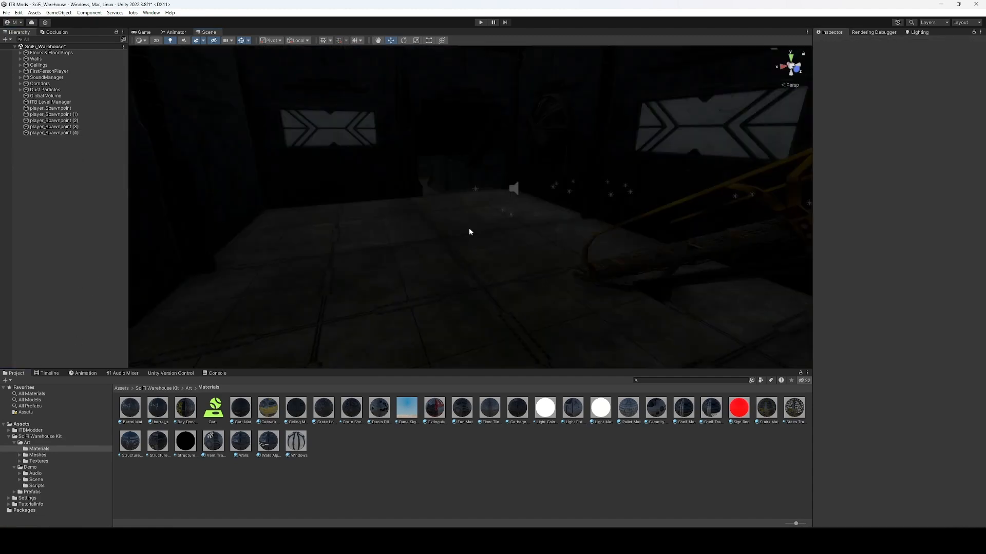
{"action": "right_click_drag", "start_coordinate": [469, 232], "coordinate": [455, 232]}
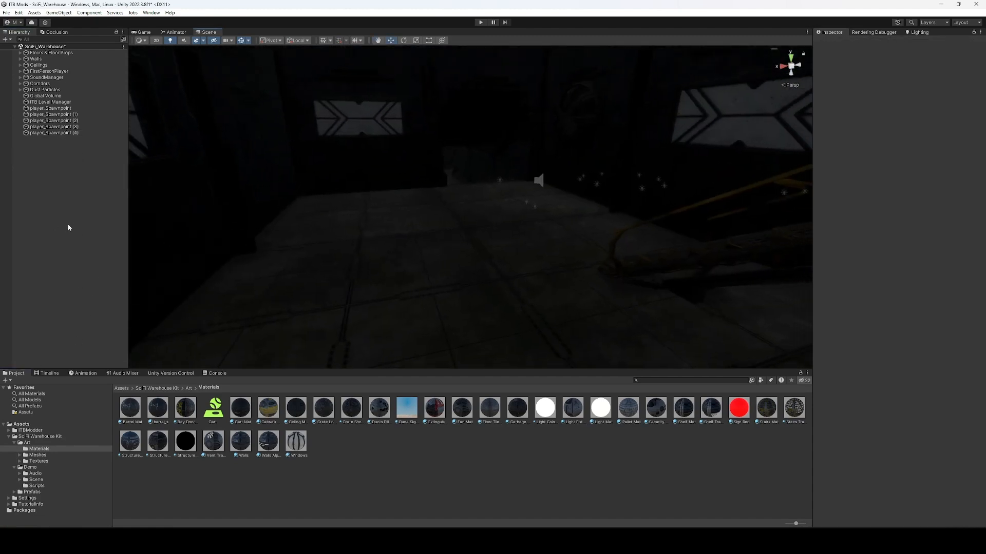
Add an entity spawnpoint on the floor and duplicate it twice, spreading the copies.
{"action": "right_click", "coordinate": [86, 208]}
{"action": "mouse_move", "coordinate": [136, 314]}
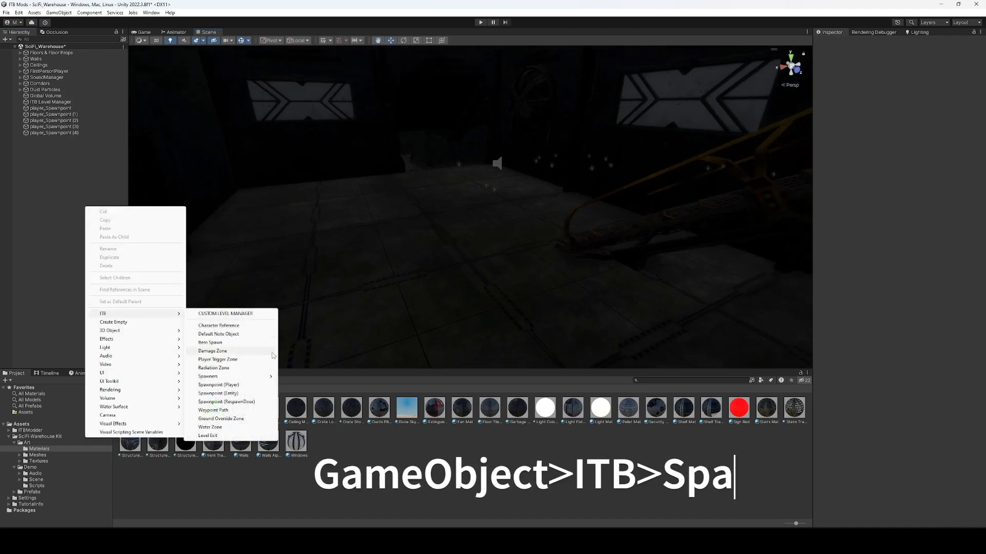
{"action": "left_click", "coordinate": [230, 394]}
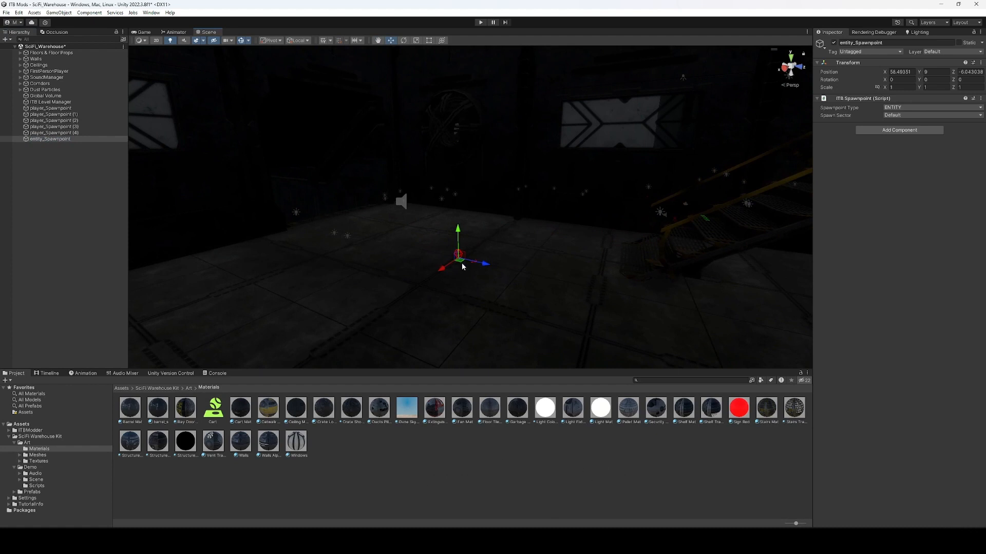
{"action": "left_click_drag", "start_coordinate": [460, 262], "coordinate": [465, 242]}
{"action": "right_click_drag", "start_coordinate": [465, 242], "coordinate": [381, 245]}
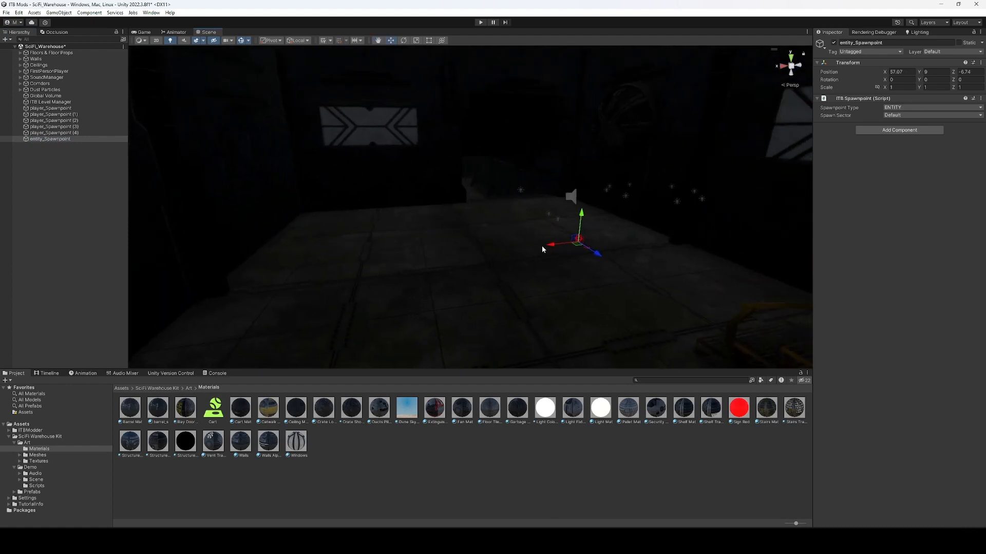
{"action": "key", "text": "ctrl+d"}
{"action": "left_click_drag", "start_coordinate": [577, 245], "coordinate": [494, 219]}
{"action": "key", "text": "ctrl+d"}
{"action": "right_click_drag", "start_coordinate": [485, 215], "coordinate": [491, 217]}
Rotate entity_Spawnpoint (2) to 165 degrees on Y and slide it to a new floor spot.
{"action": "key", "text": "e"}
{"action": "left_click_drag", "start_coordinate": [472, 220], "coordinate": [287, 206], "text": "ctrl"}
{"action": "right_click_drag", "start_coordinate": [466, 218], "coordinate": [580, 226]}
{"action": "key", "text": "w"}
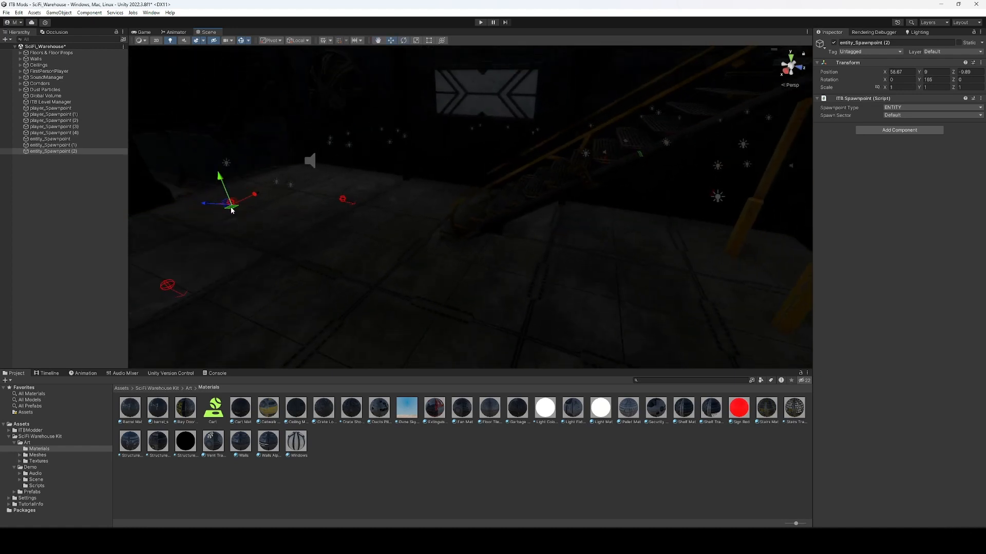
{"action": "left_click_drag", "start_coordinate": [232, 210], "coordinate": [569, 308]}
{"action": "right_click_drag", "start_coordinate": [569, 308], "coordinate": [623, 275]}
{"action": "right_click_drag", "start_coordinate": [343, 284], "coordinate": [333, 305]}
{"action": "left_click", "coordinate": [67, 271]}
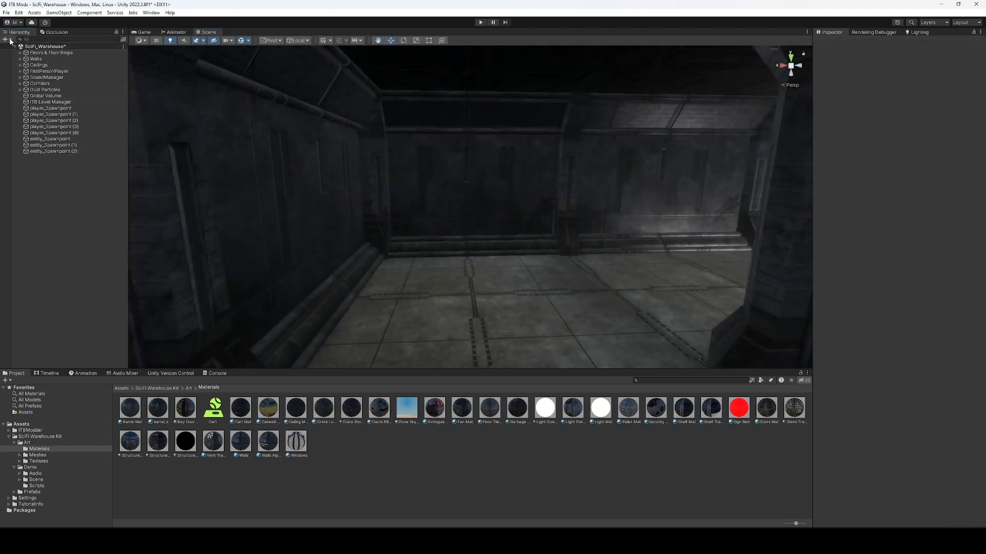
Create a respawn door spawnpoint and lower it onto the floor near the door.
{"action": "right_click", "coordinate": [84, 232]}
{"action": "mouse_move", "coordinate": [124, 340]}
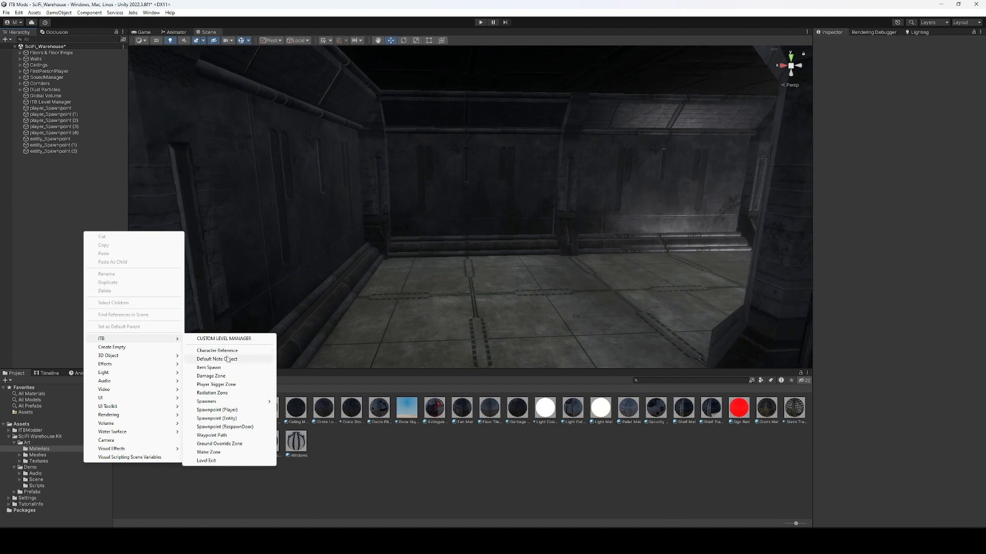
{"action": "left_click", "coordinate": [242, 428]}
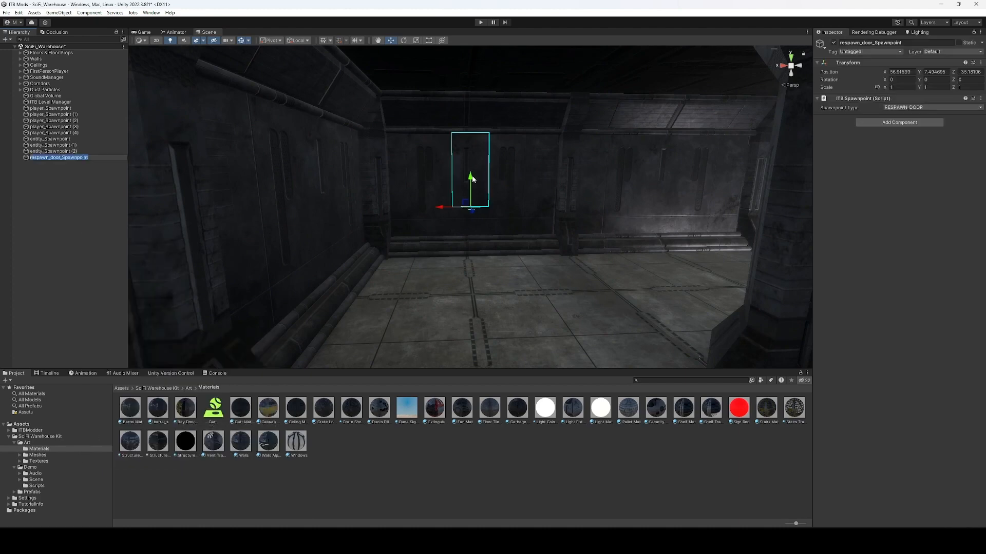
{"action": "left_click_drag", "start_coordinate": [472, 179], "coordinate": [470, 234]}
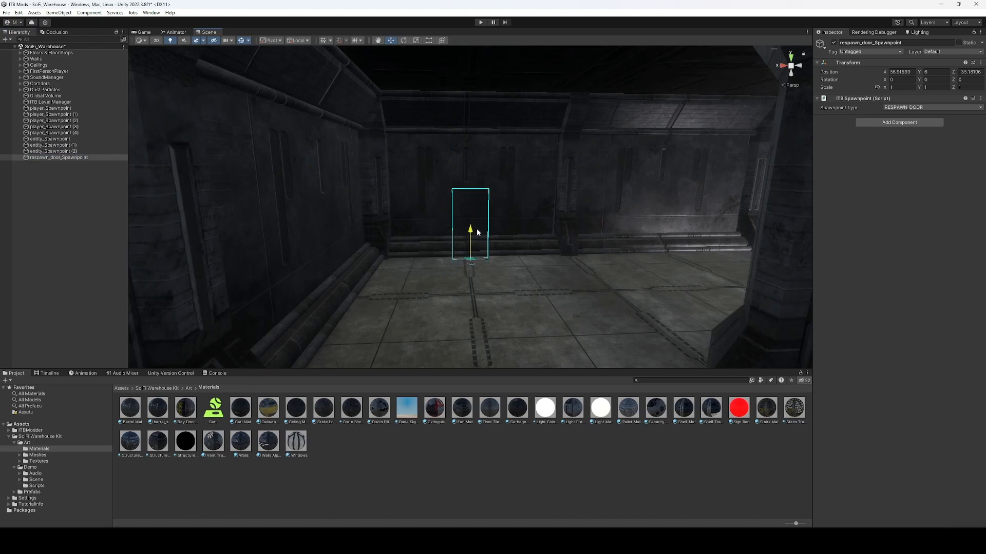
{"action": "right_click_drag", "start_coordinate": [477, 230], "coordinate": [409, 238]}
{"action": "key", "text": "w"}
{"action": "key", "text": "d"}
{"action": "left_click_drag", "start_coordinate": [435, 267], "coordinate": [437, 265]}
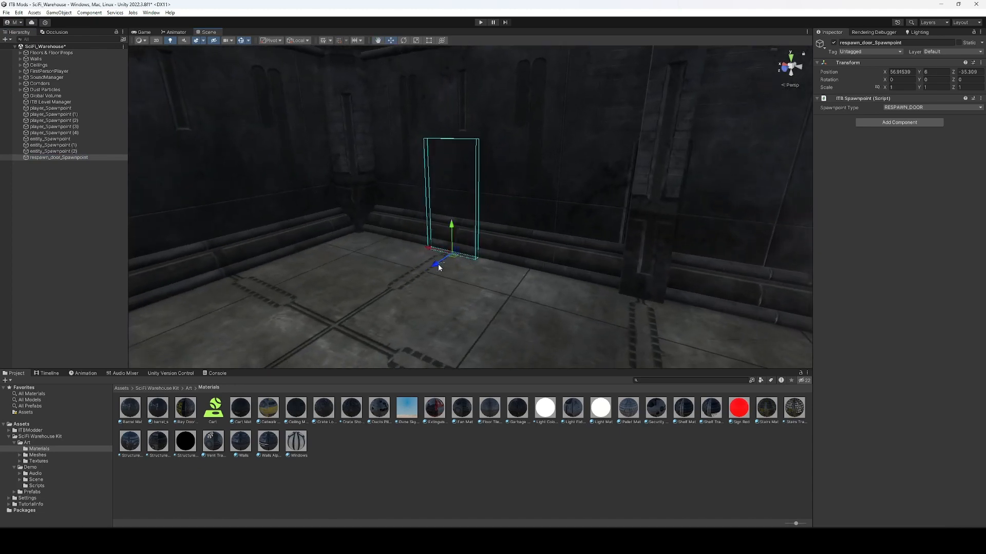
Slide the respawn door spawnpoint along its depth axis flush against the corridor wall.
{"action": "right_click_drag", "start_coordinate": [433, 263], "coordinate": [350, 272]}
{"action": "key", "text": "w"}
{"action": "key", "text": "d"}
{"action": "left_click", "coordinate": [310, 265]}
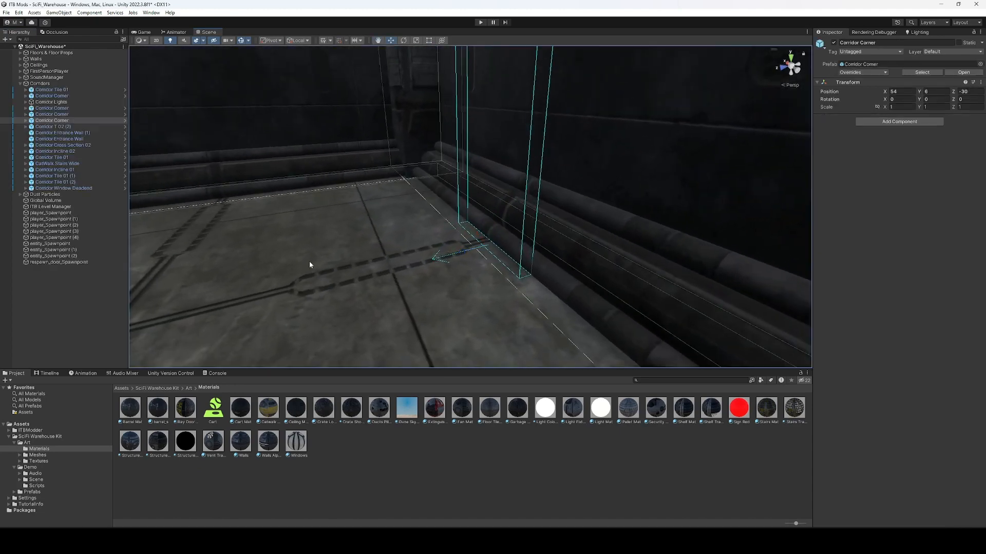
{"action": "left_click", "coordinate": [10, 302]}
{"action": "mouse_move", "coordinate": [503, 254]}
{"action": "right_mouse_down"}
{"action": "mouse_move", "coordinate": [454, 195]}
{"action": "mouse_move", "coordinate": [447, 209]}
{"action": "mouse_move", "coordinate": [321, 205]}
{"action": "mouse_move", "coordinate": [554, 244]}
{"action": "mouse_move", "coordinate": [504, 249]}
{"action": "right_mouse_up"}
{"action": "left_click", "coordinate": [509, 250]}
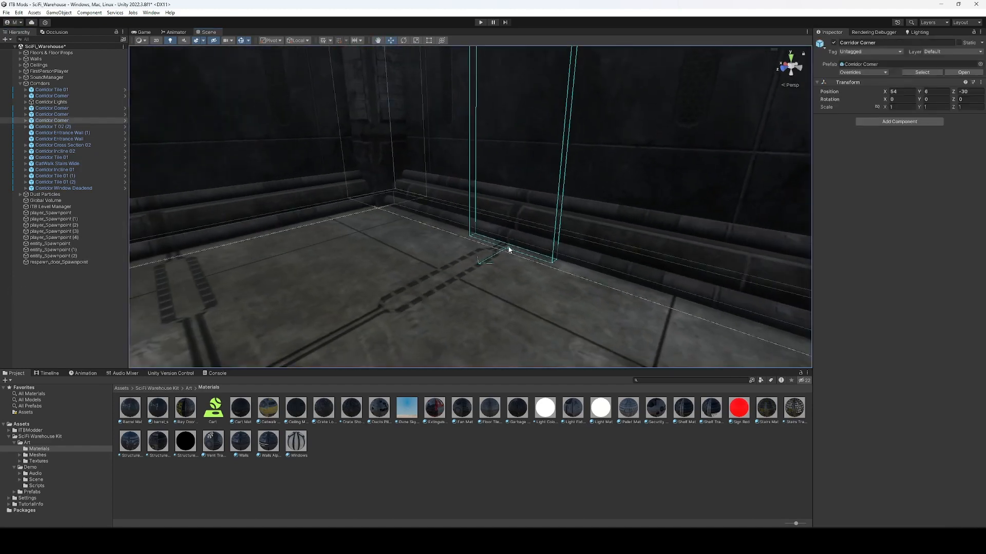
{"action": "left_click", "coordinate": [64, 262]}
{"action": "right_click_drag", "start_coordinate": [483, 263], "coordinate": [446, 260]}
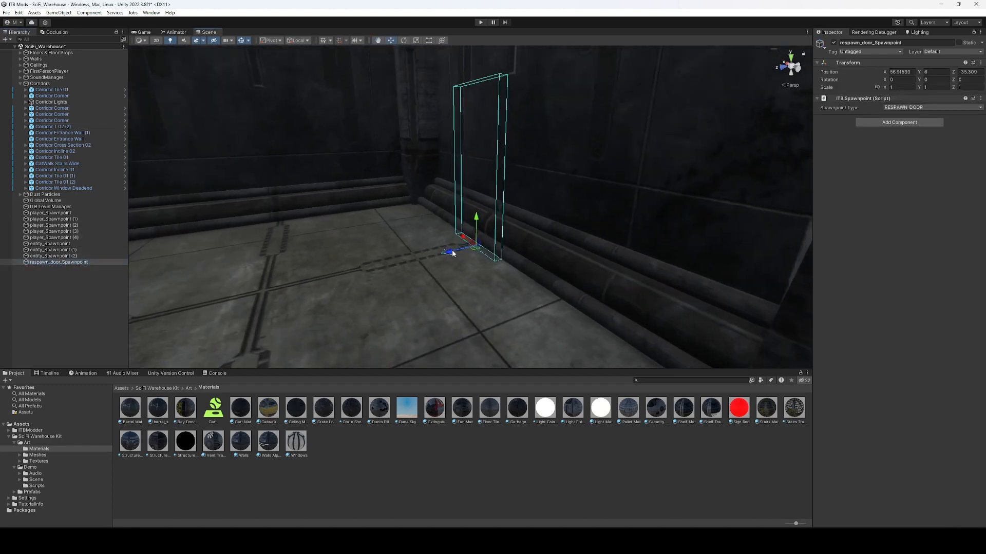
{"action": "mouse_move", "coordinate": [452, 250]}
{"action": "left_mouse_down"}
{"action": "mouse_move", "coordinate": [461, 249]}
{"action": "mouse_move", "coordinate": [451, 253]}
{"action": "left_mouse_up"}
{"action": "right_click_drag", "start_coordinate": [451, 253], "coordinate": [581, 300]}
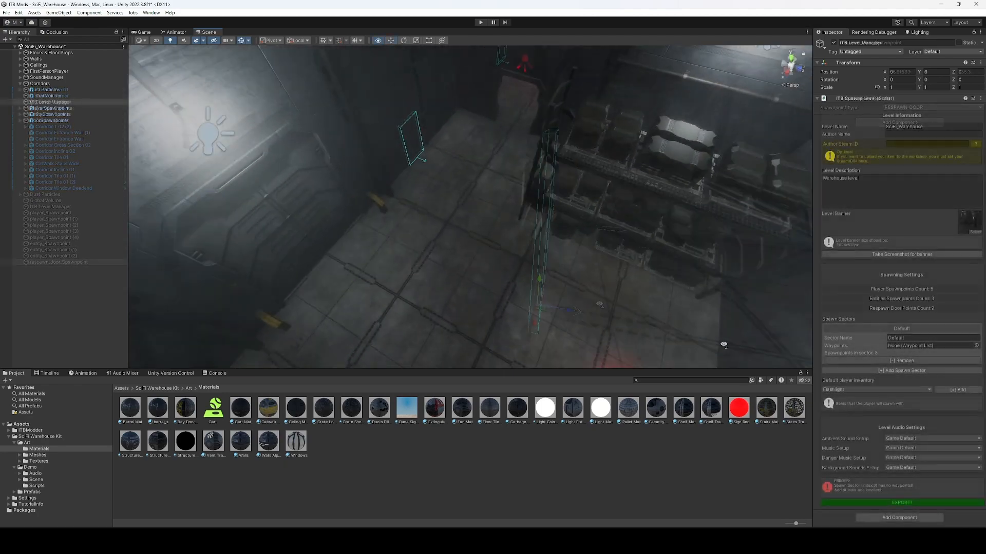
{"action": "right_click_drag", "start_coordinate": [719, 345], "coordinate": [770, 226]}
{"action": "left_click", "coordinate": [68, 226]}
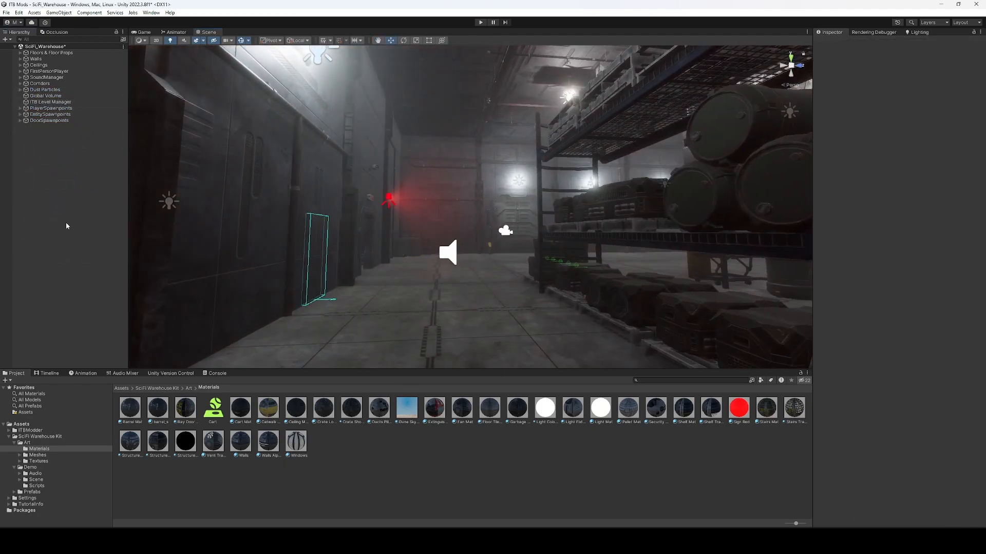
Create an ITB Waypoint Path and place its first waypoint on the floor.
{"action": "right_click", "coordinate": [83, 197]}
{"action": "mouse_move", "coordinate": [149, 304]}
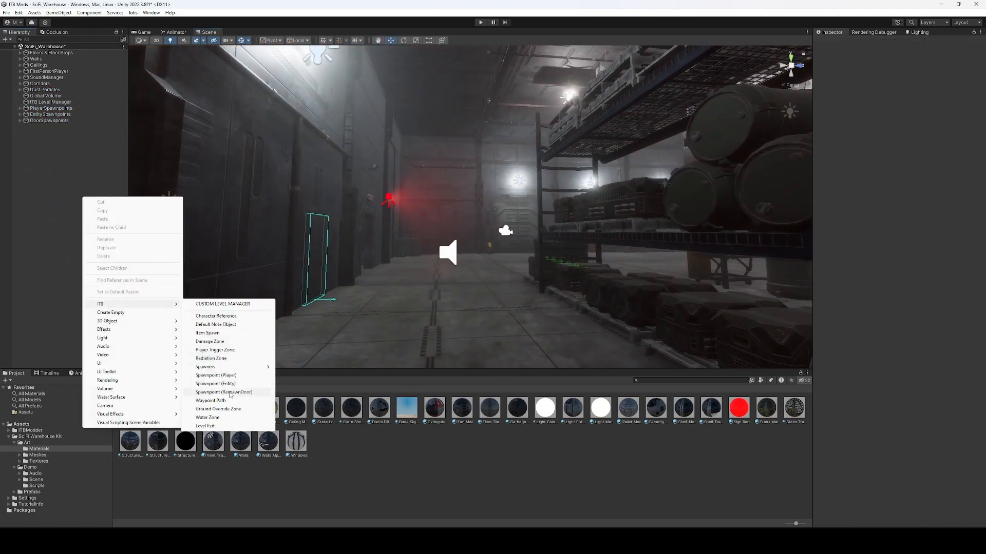
{"action": "left_click", "coordinate": [210, 400]}
{"action": "right_click_drag", "start_coordinate": [456, 272], "coordinate": [472, 292]}
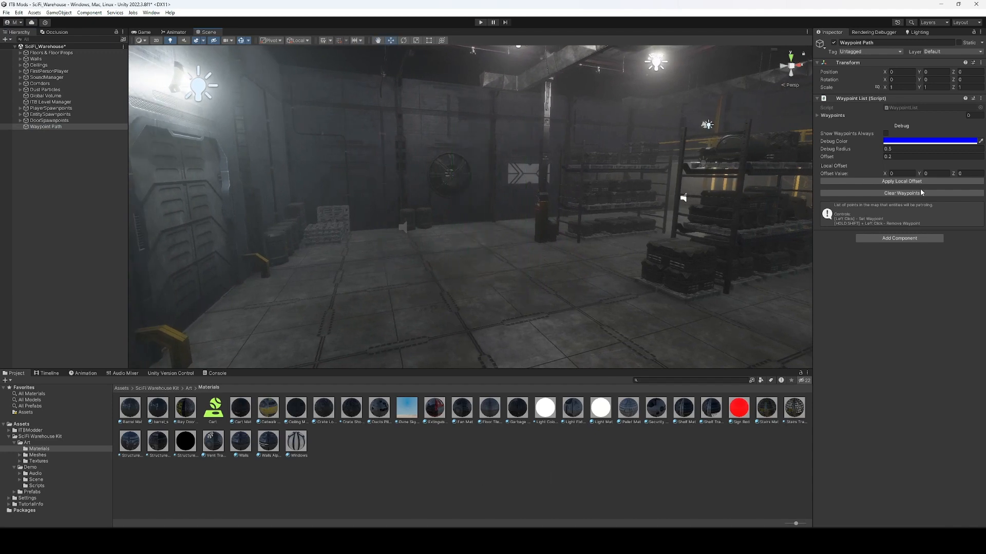
{"action": "right_click_drag", "start_coordinate": [561, 268], "coordinate": [403, 258]}
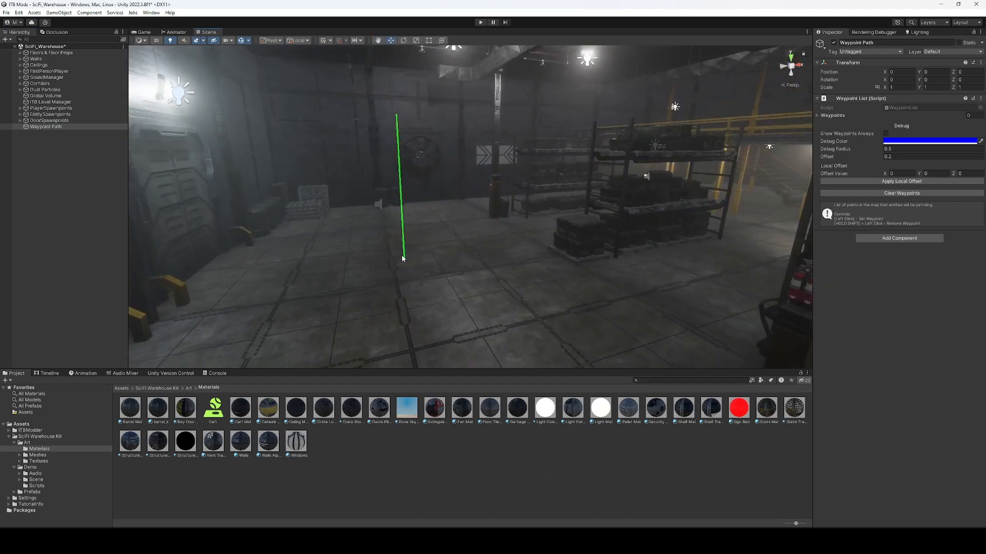
{"action": "right_click_drag", "start_coordinate": [365, 223], "coordinate": [373, 250]}
{"action": "left_click", "coordinate": [450, 317]}
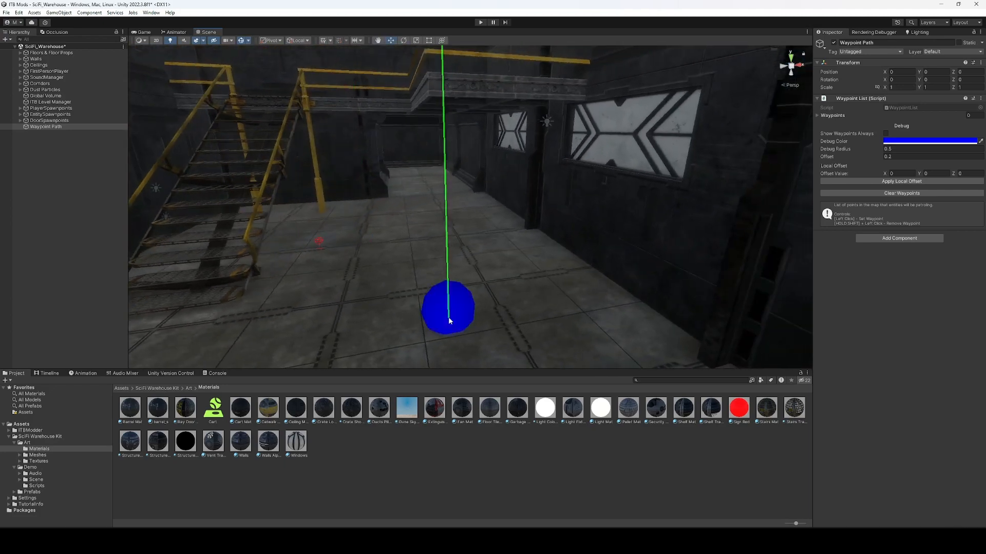
Set the waypoint Debug Radius to 0.1 and Debug Color to red.
{"action": "right_click_drag", "start_coordinate": [449, 319], "coordinate": [984, 249]}
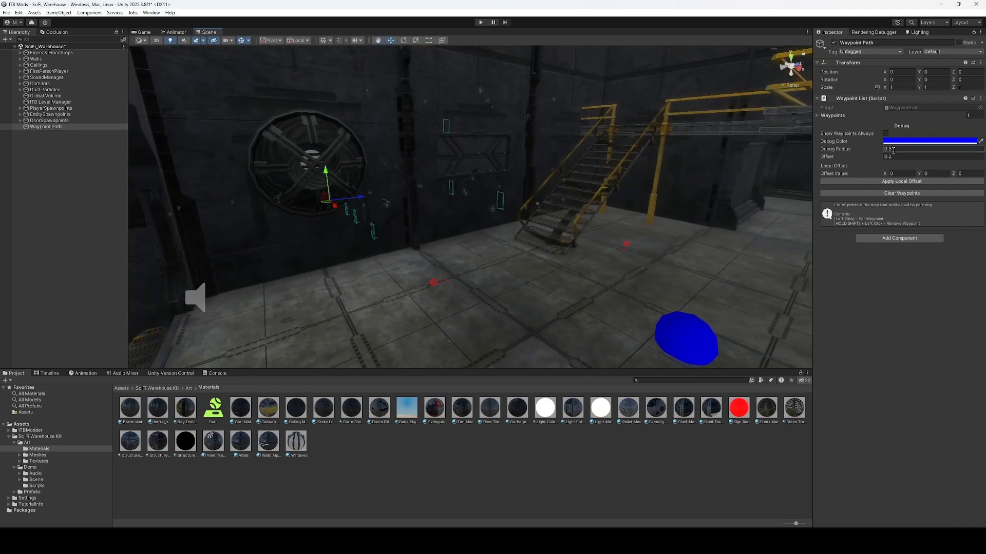
{"action": "type", "text": "1"}
{"action": "right_click_drag", "start_coordinate": [467, 180], "coordinate": [484, 196]}
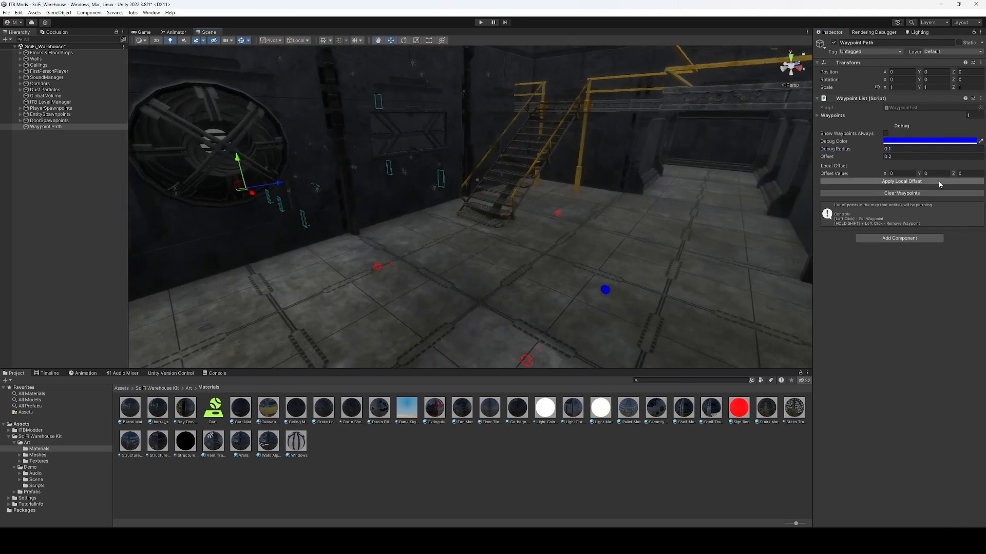
{"action": "left_click", "coordinate": [925, 141]}
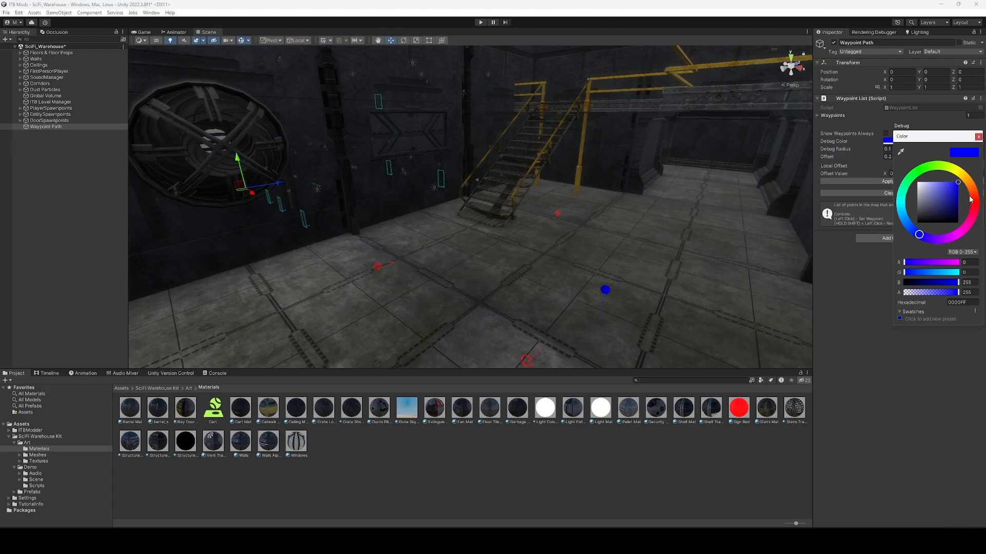
{"action": "left_click", "coordinate": [970, 200]}
Remove an unwanted waypoint and review the 19-waypoint path through the warehouse.
{"action": "right_click_drag", "start_coordinate": [639, 226], "coordinate": [636, 234]}
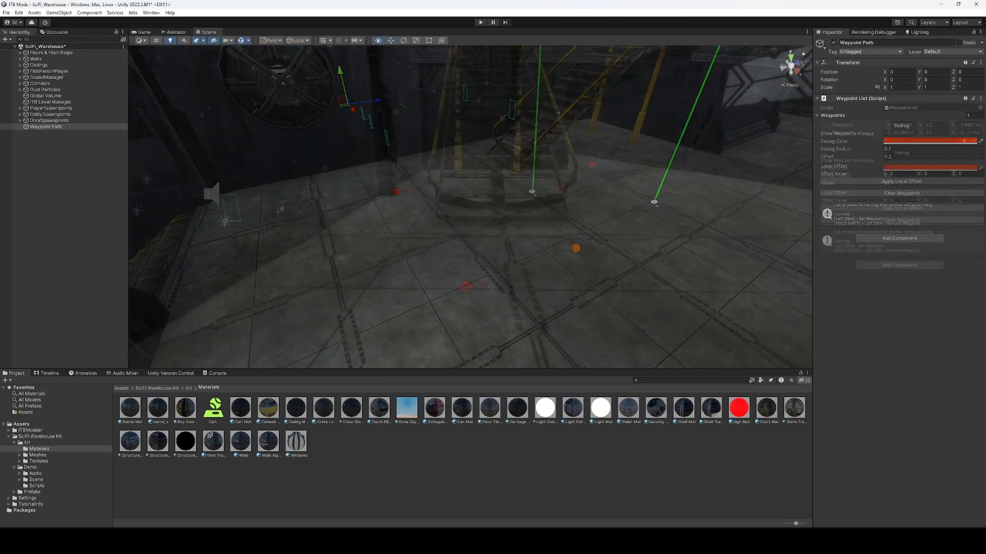
{"action": "right_click_drag", "start_coordinate": [532, 193], "coordinate": [480, 214]}
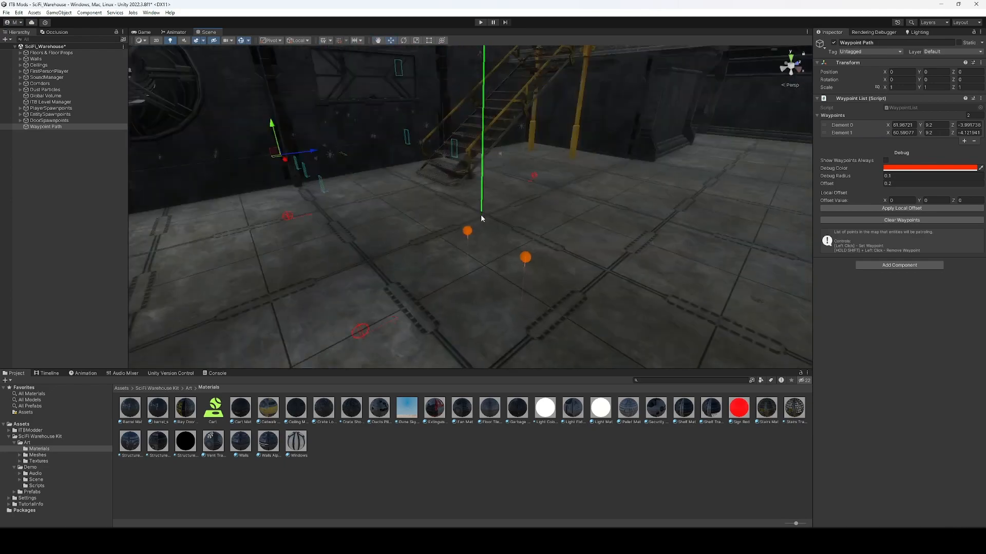
{"action": "left_click", "coordinate": [525, 259], "text": "shift"}
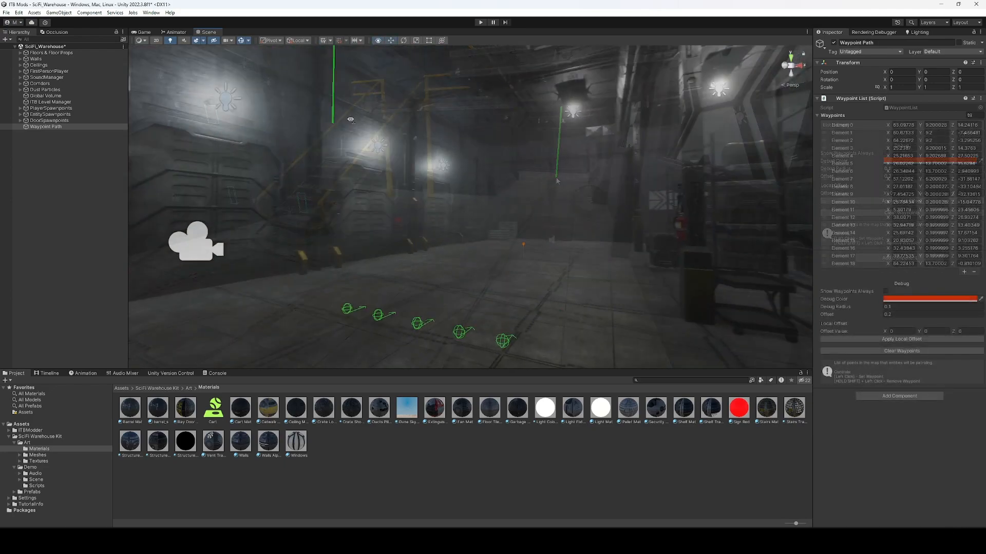
{"action": "right_click_drag", "start_coordinate": [338, 123], "coordinate": [613, 245]}
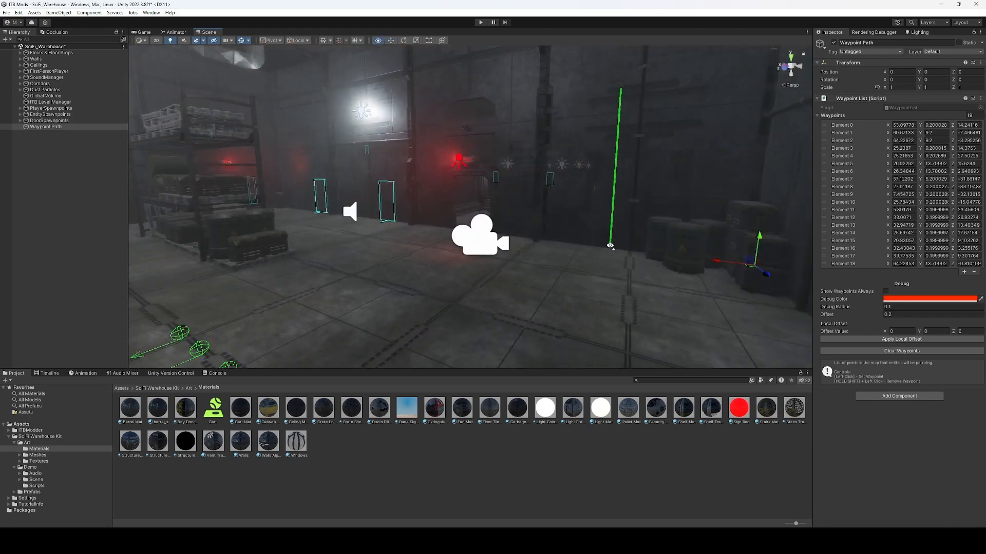
{"action": "left_click", "coordinate": [55, 175]}
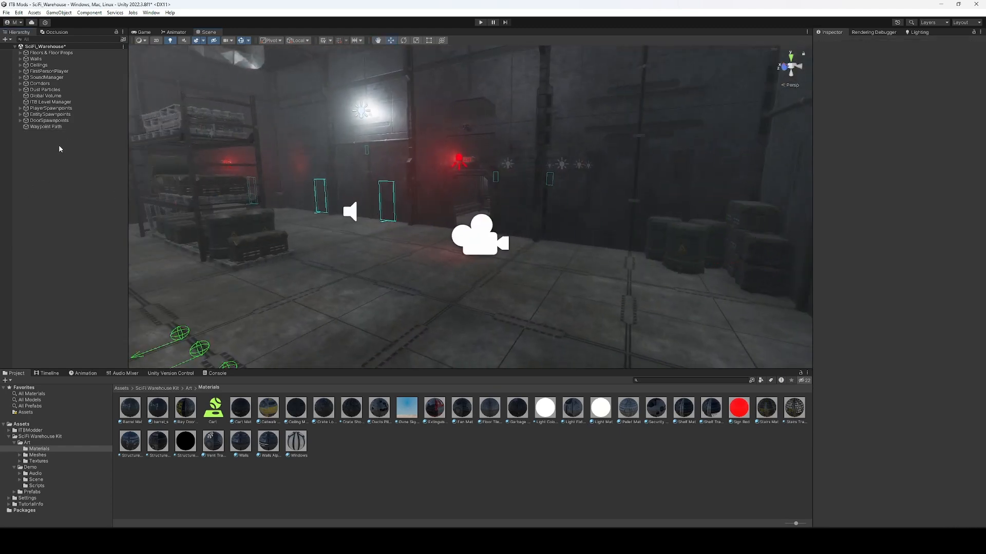
Assign Waypoint Path as the waypoints of the level manager's Default spawn sector.
{"action": "left_click", "coordinate": [51, 102]}
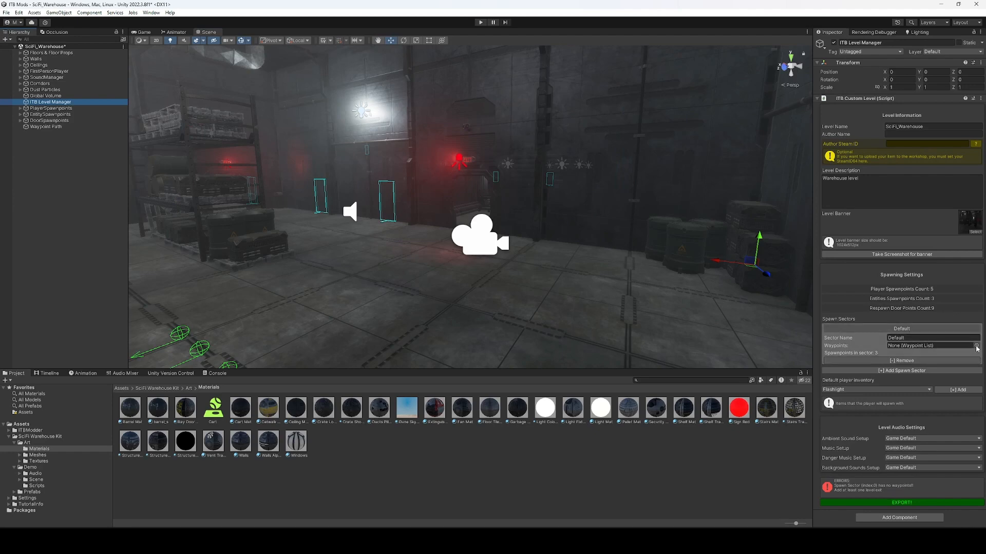
{"action": "left_click", "coordinate": [977, 348]}
{"action": "left_click", "coordinate": [950, 372]}
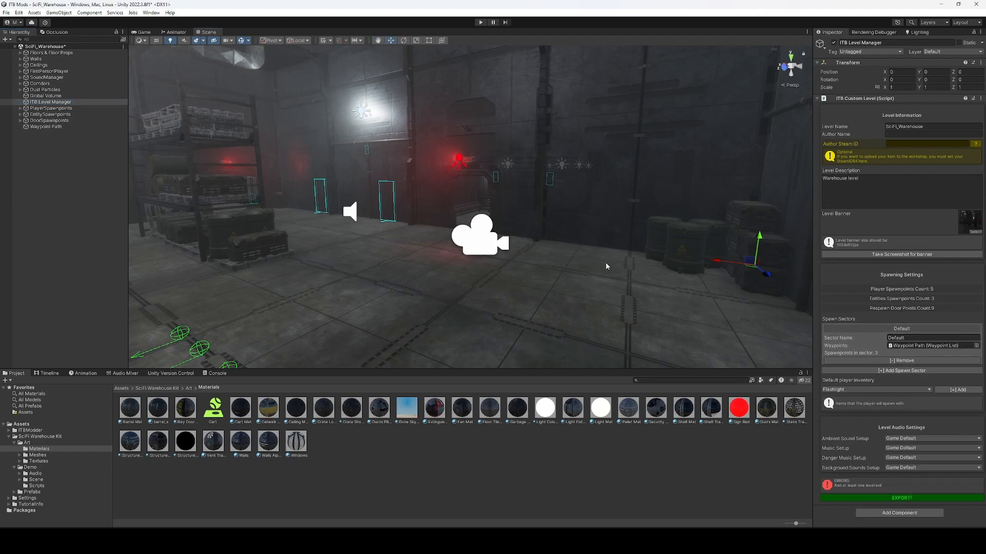
{"action": "key", "text": "w"}
{"action": "right_click_drag", "start_coordinate": [583, 251], "coordinate": [518, 257]}
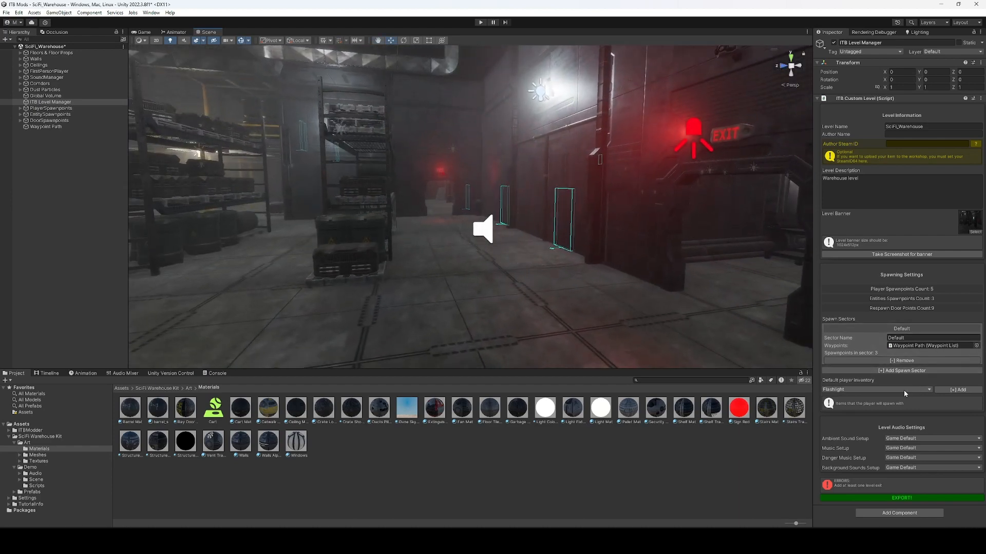
Add Radio and Calming Pills to the default player inventory.
{"action": "left_click", "coordinate": [849, 388]}
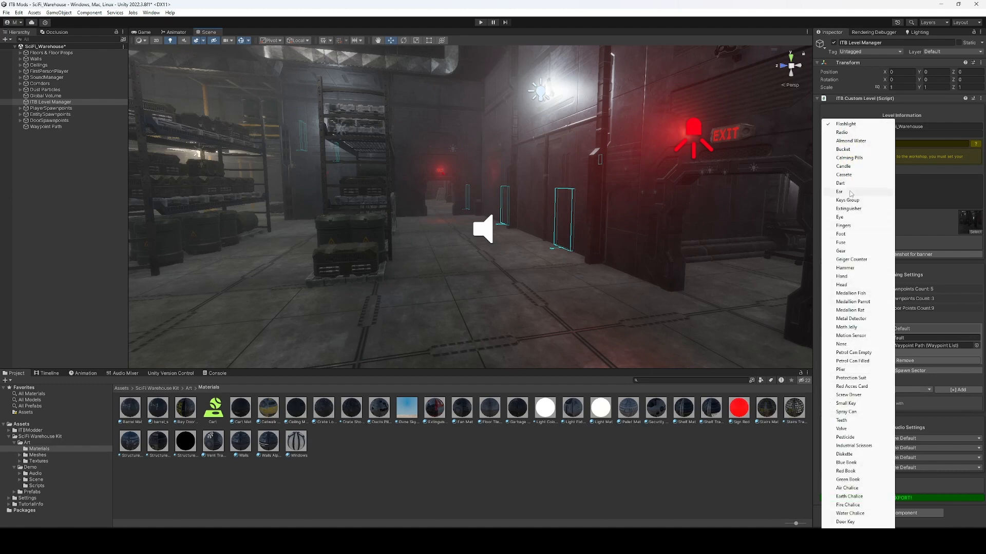
{"action": "left_click", "coordinate": [842, 132]}
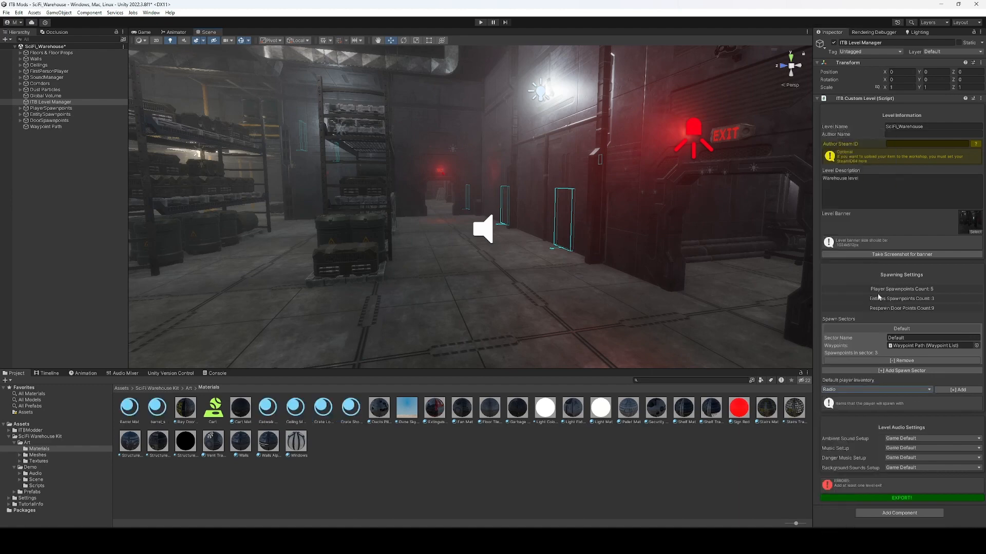
{"action": "left_click", "coordinate": [956, 391]}
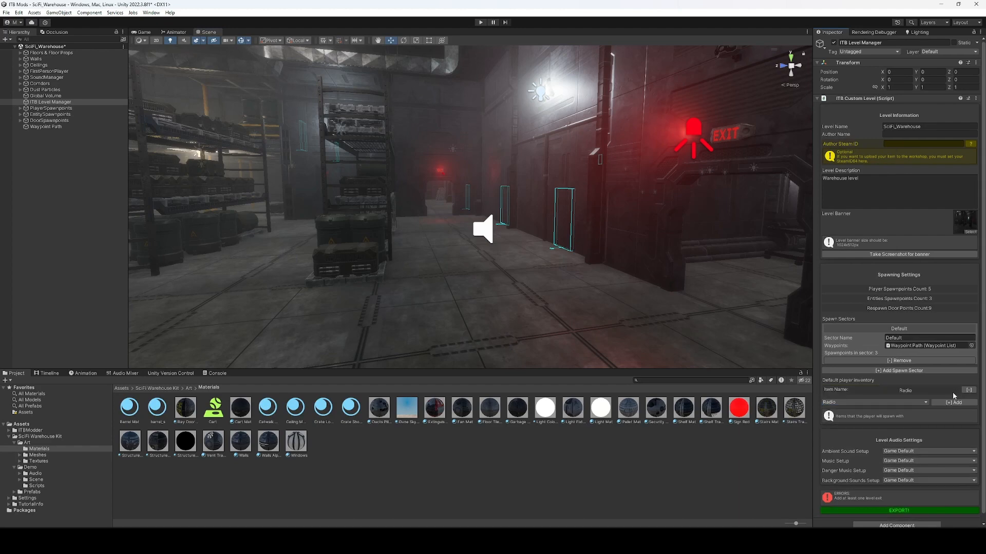
{"action": "left_click", "coordinate": [888, 403]}
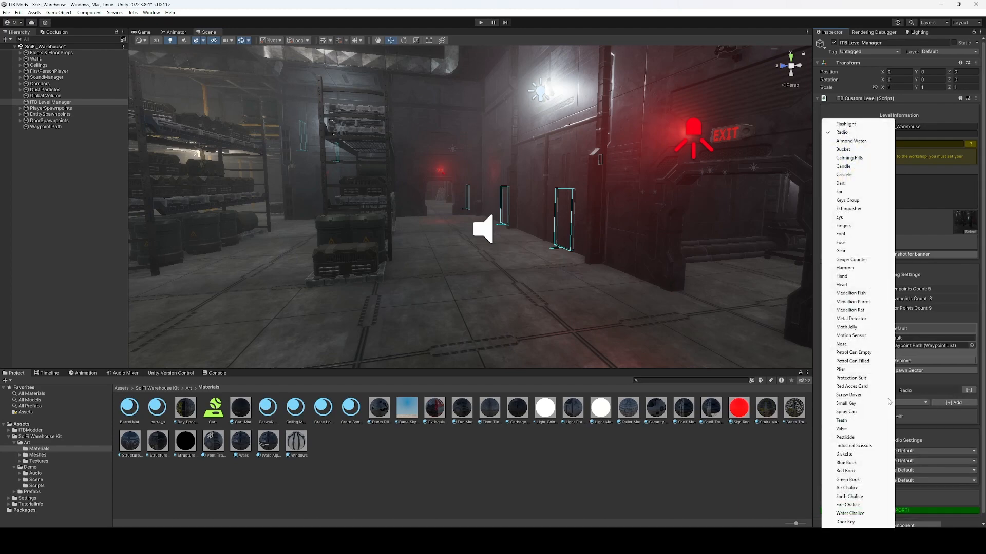
{"action": "left_click", "coordinate": [849, 158]}
{"action": "left_click", "coordinate": [948, 404]}
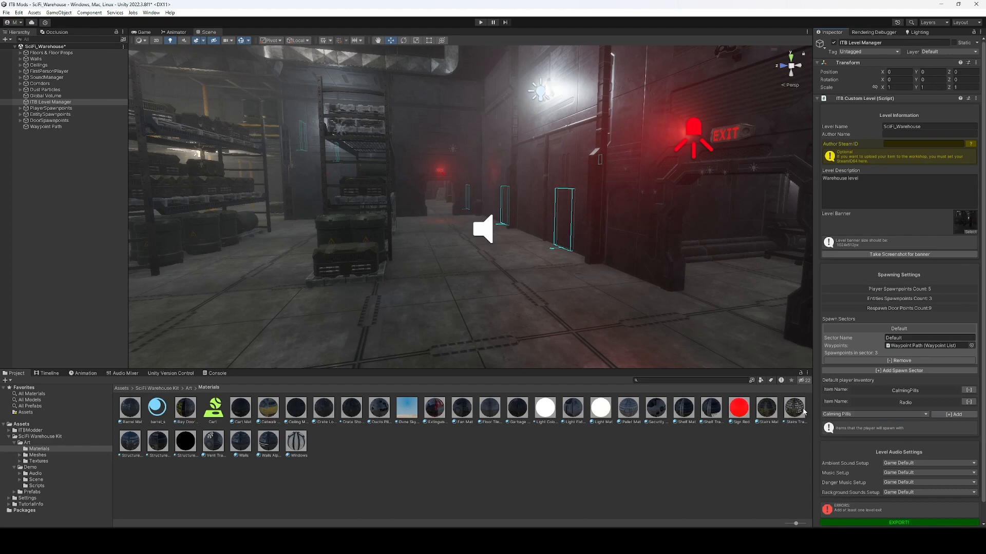
Add Flashlight to the default inventory and remove CalmingPills.
{"action": "left_click", "coordinate": [874, 413]}
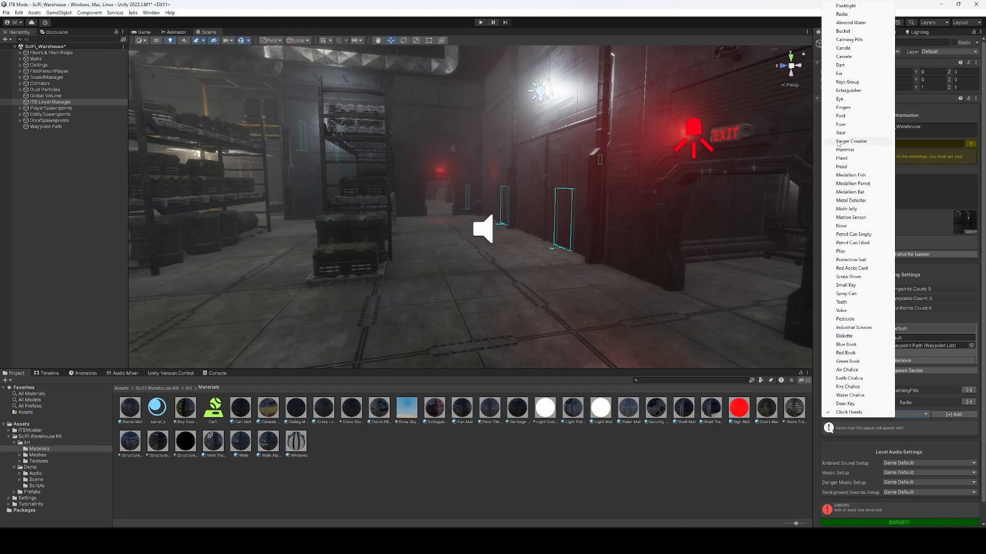
{"action": "left_click", "coordinate": [846, 6]}
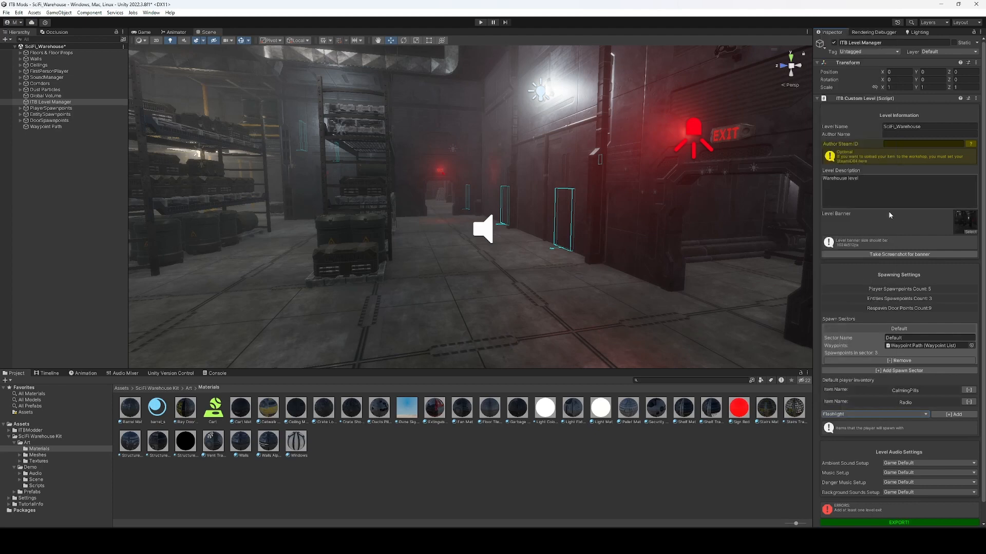
{"action": "left_click", "coordinate": [962, 414]}
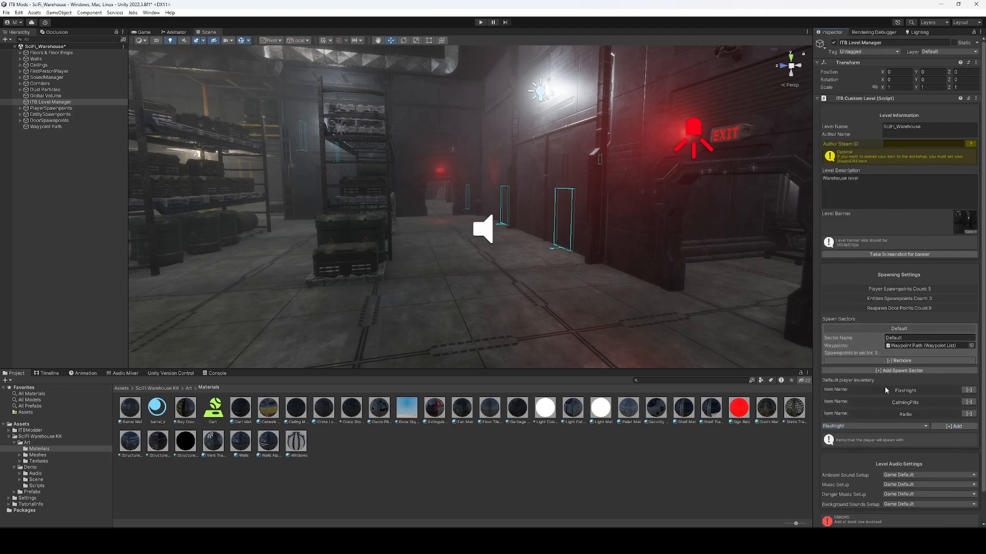
{"action": "left_click", "coordinate": [968, 403]}
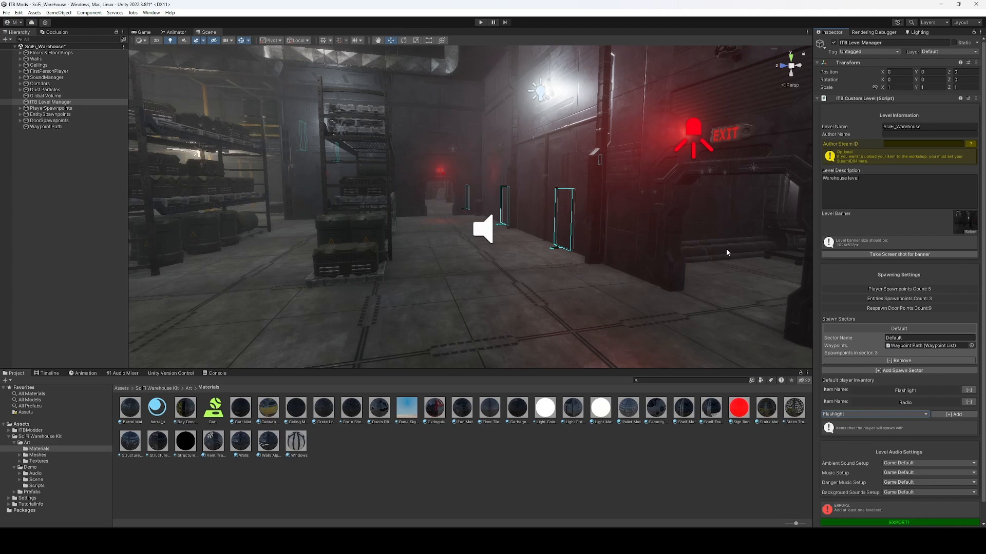
{"action": "scroll", "coordinate": [916, 332], "scroll_direction": "down", "scroll_amount": 1}
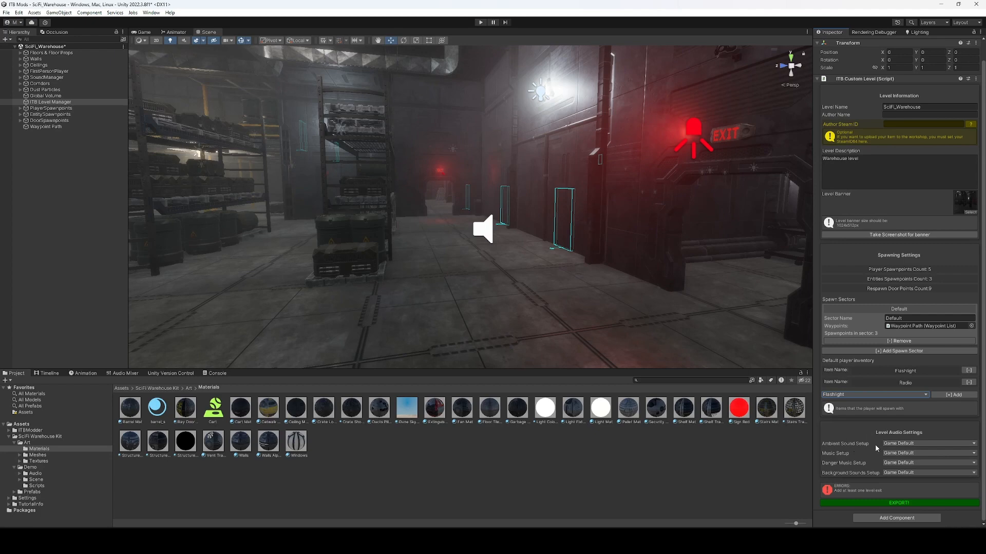
{"action": "left_click", "coordinate": [899, 445]}
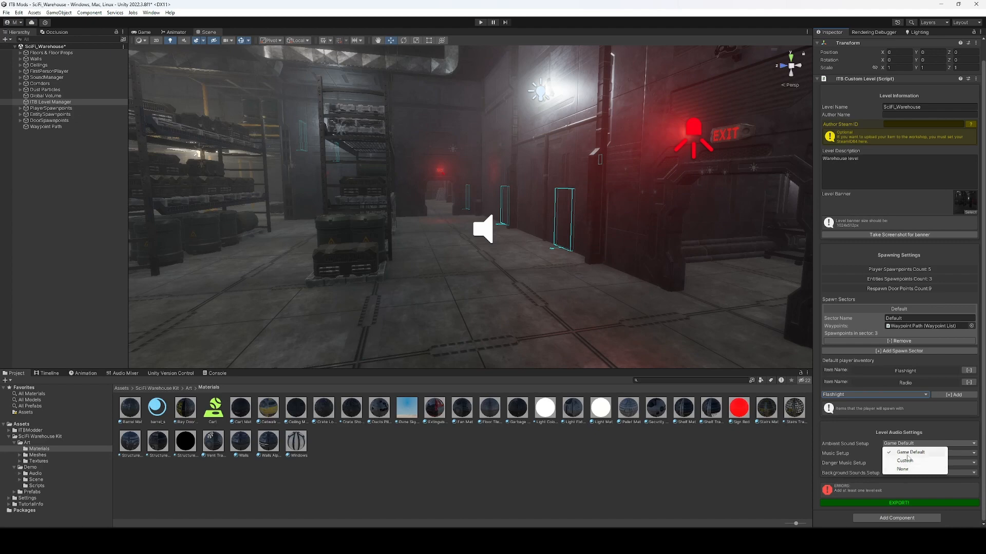
Set Ambient Sound Setup to Custom using the background_rumble clip.
{"action": "left_click", "coordinate": [907, 453]}
{"action": "left_click", "coordinate": [907, 444]}
{"action": "left_click", "coordinate": [904, 453]}
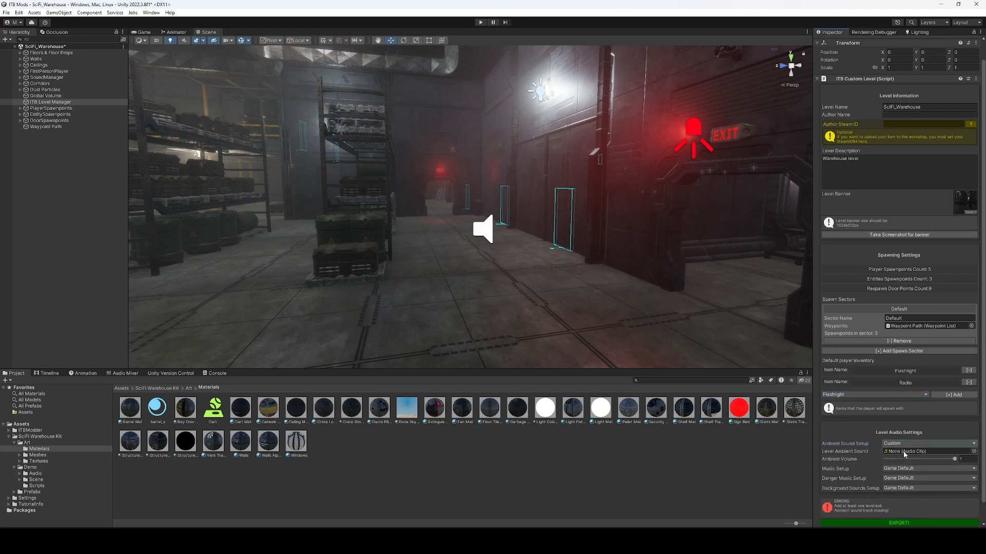
{"action": "left_click", "coordinate": [974, 452]}
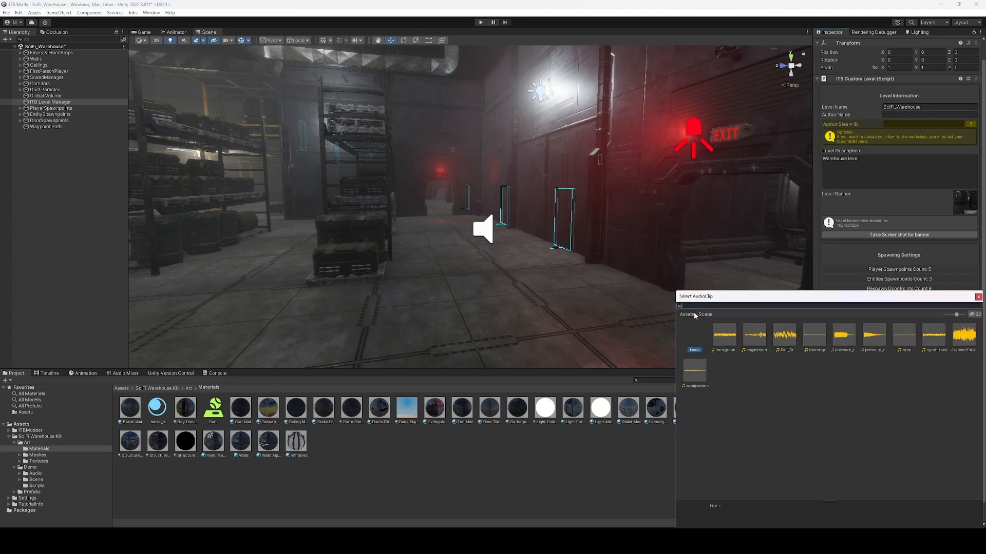
{"action": "left_click", "coordinate": [724, 339]}
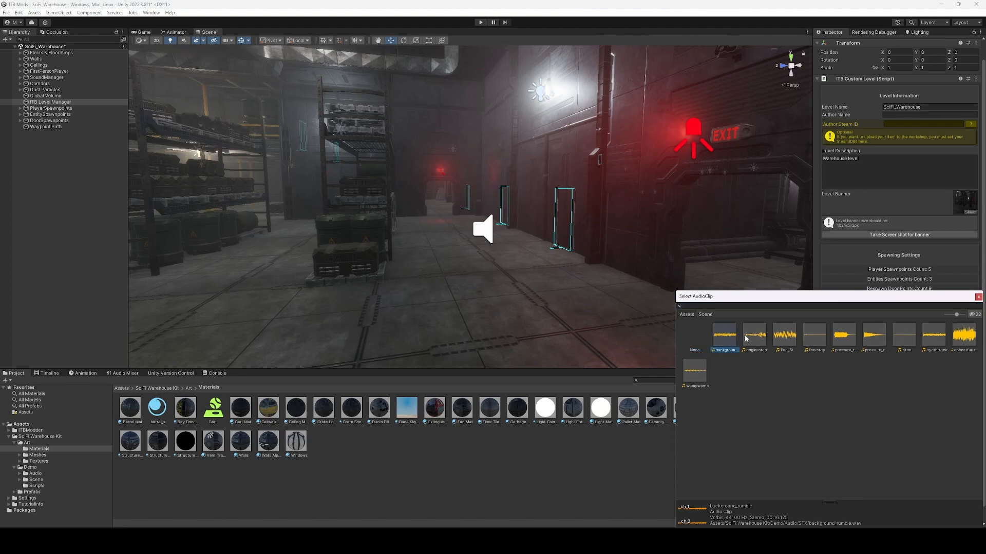
{"action": "left_click", "coordinate": [670, 177]}
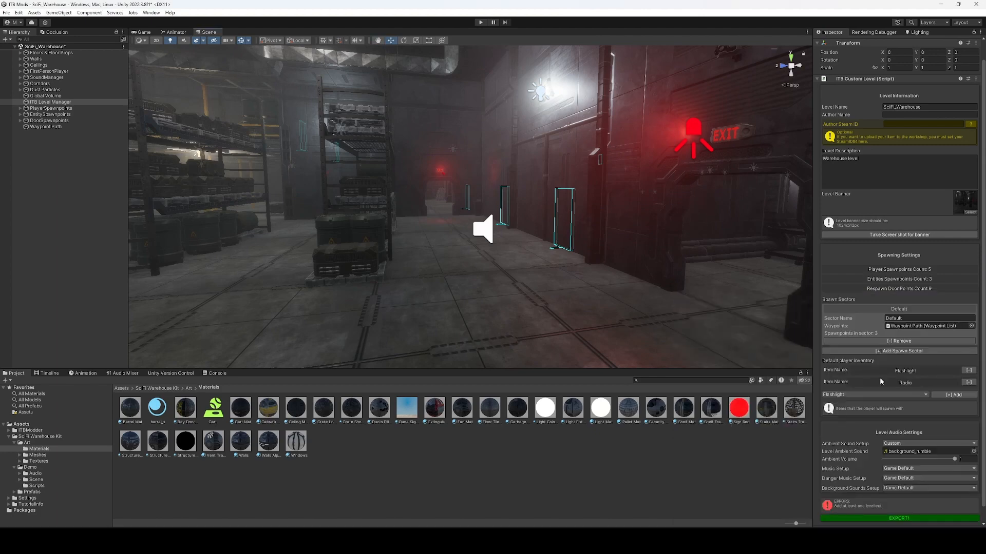
Leave danger music at Game Default and switch Background Sounds Setup to Custom.
{"action": "left_click", "coordinate": [885, 478]}
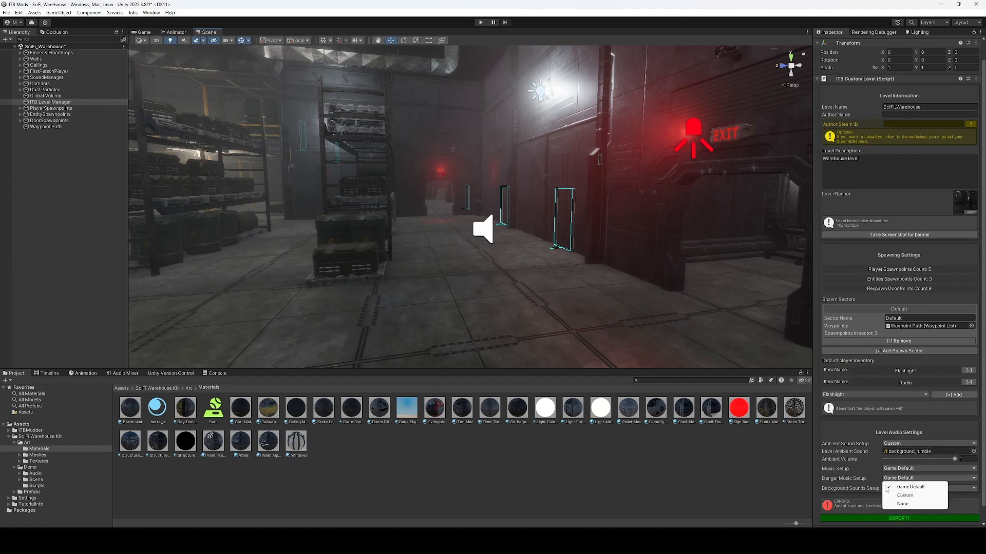
{"action": "left_click", "coordinate": [870, 497]}
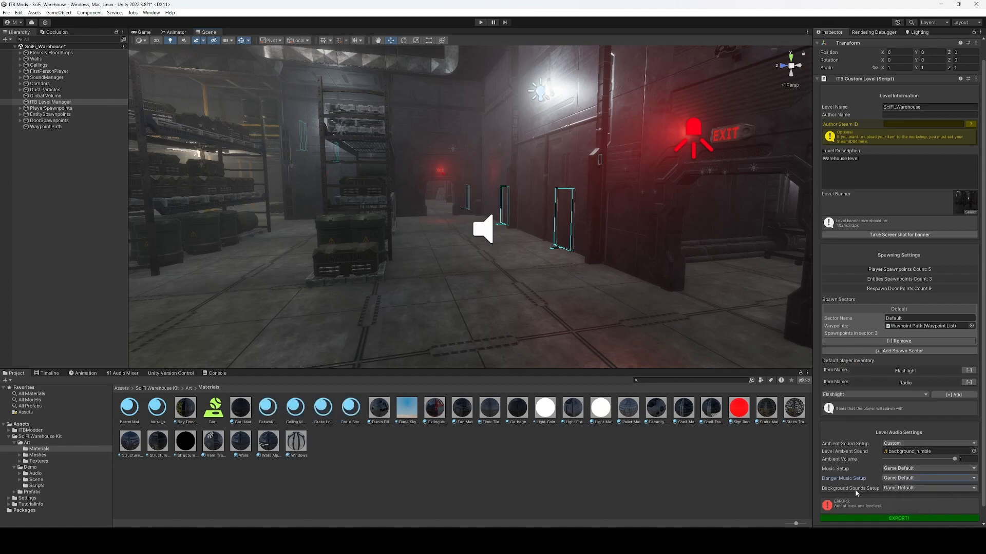
{"action": "left_click", "coordinate": [894, 488]}
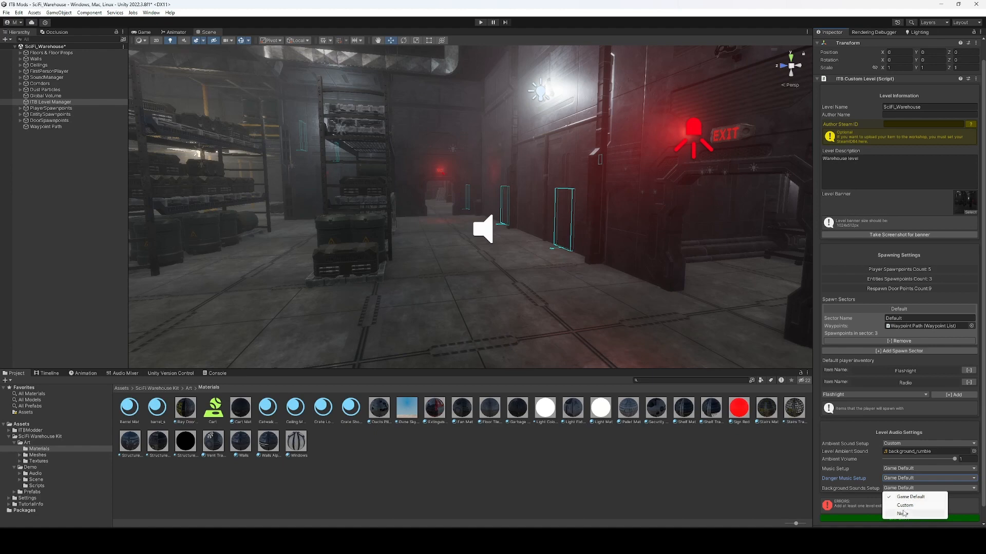
{"action": "left_click", "coordinate": [902, 514]}
{"action": "left_click", "coordinate": [903, 488]}
{"action": "left_click", "coordinate": [905, 505]}
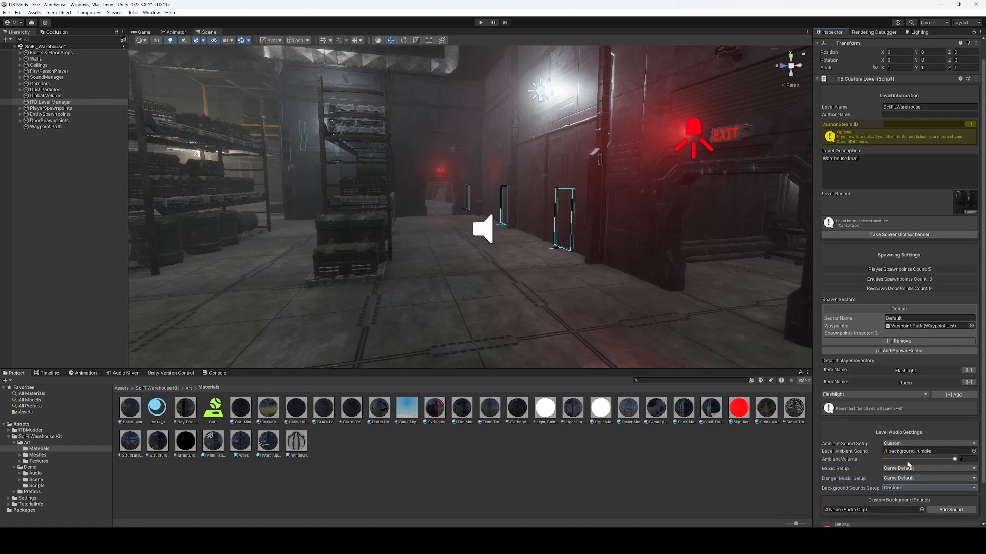
{"action": "scroll", "coordinate": [907, 464], "scroll_direction": "down", "scroll_amount": 2}
Add pressure_release_01 and pressure_release_02 to the background sounds list.
{"action": "left_click", "coordinate": [922, 466]}
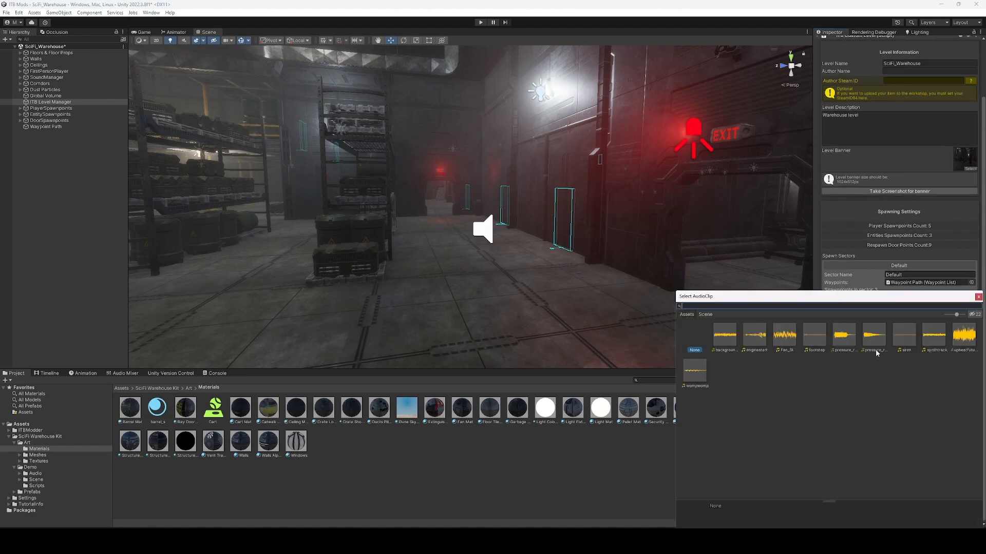
{"action": "double_click", "coordinate": [843, 341]}
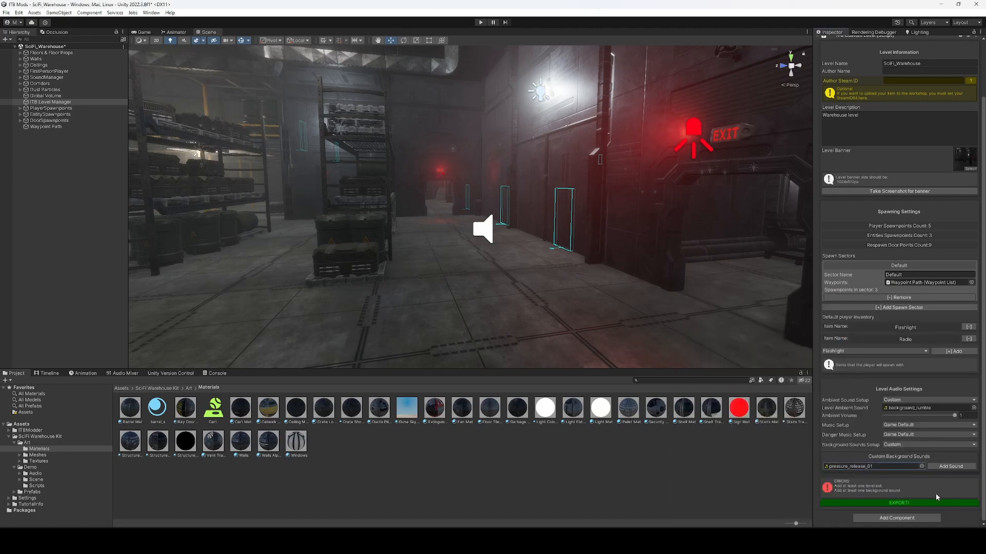
{"action": "left_click", "coordinate": [936, 467]}
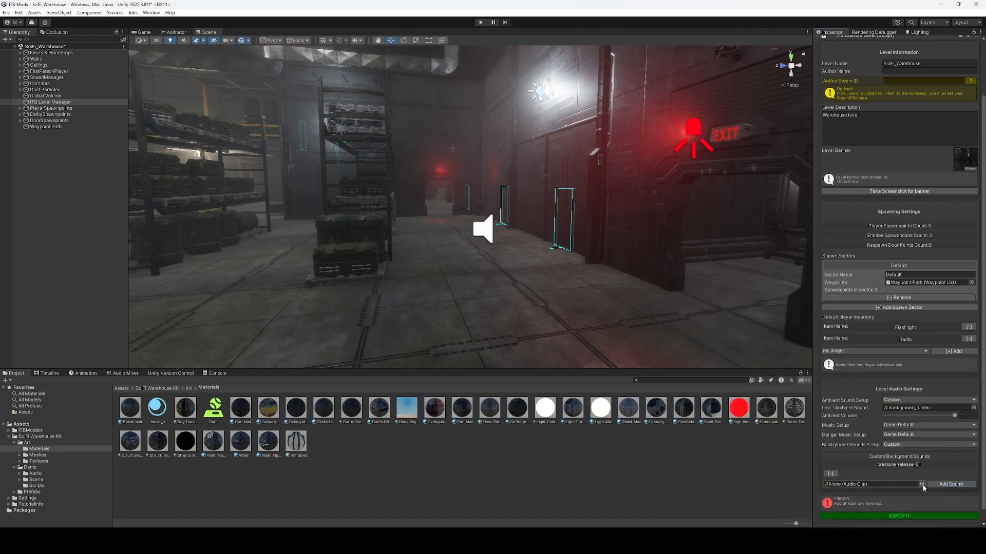
{"action": "left_click", "coordinate": [921, 484]}
{"action": "double_click", "coordinate": [878, 342]}
{"action": "left_click", "coordinate": [950, 485]}
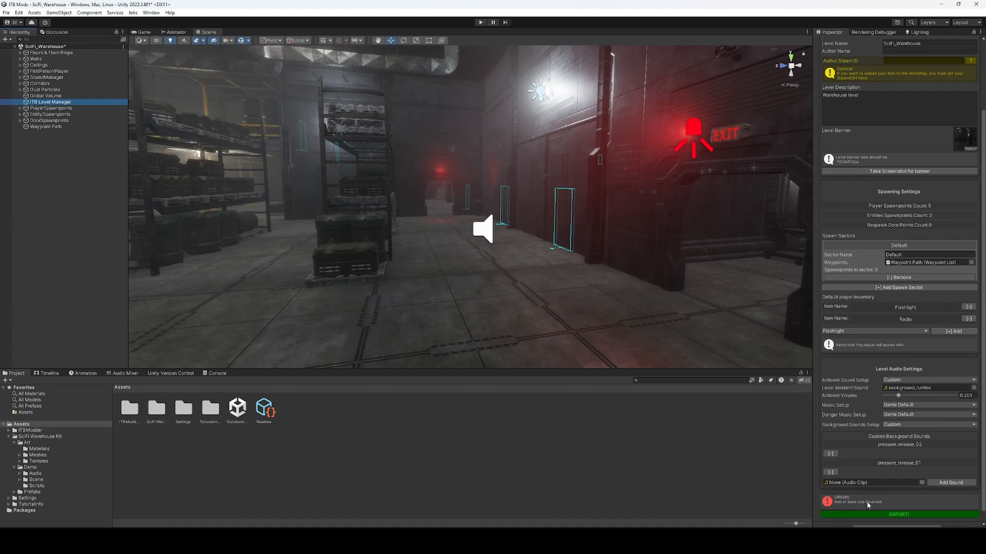
Create a Level Exit object from the Hierarchy's ITB create menu.
{"action": "left_click", "coordinate": [695, 465]}
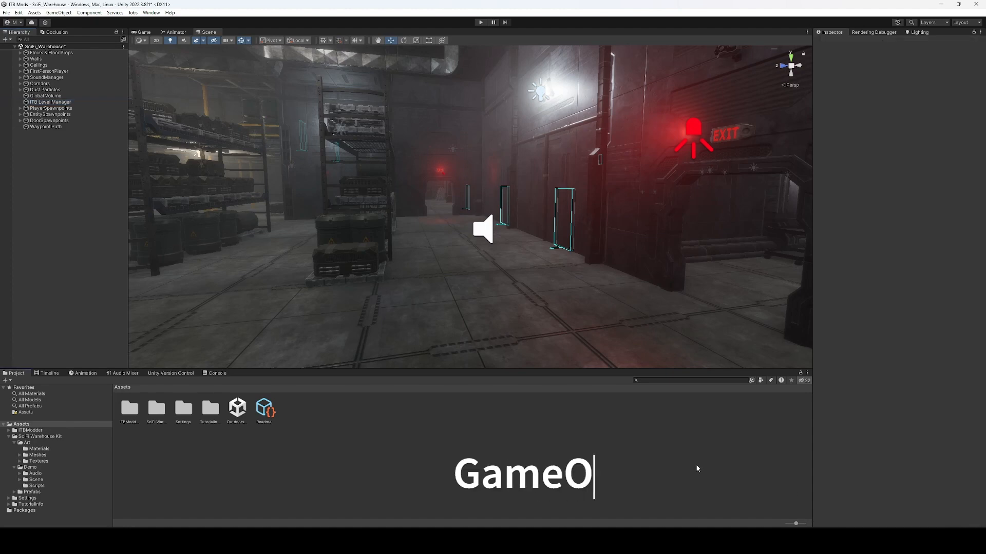
{"action": "right_click", "coordinate": [46, 245]}
{"action": "mouse_move", "coordinate": [88, 352]}
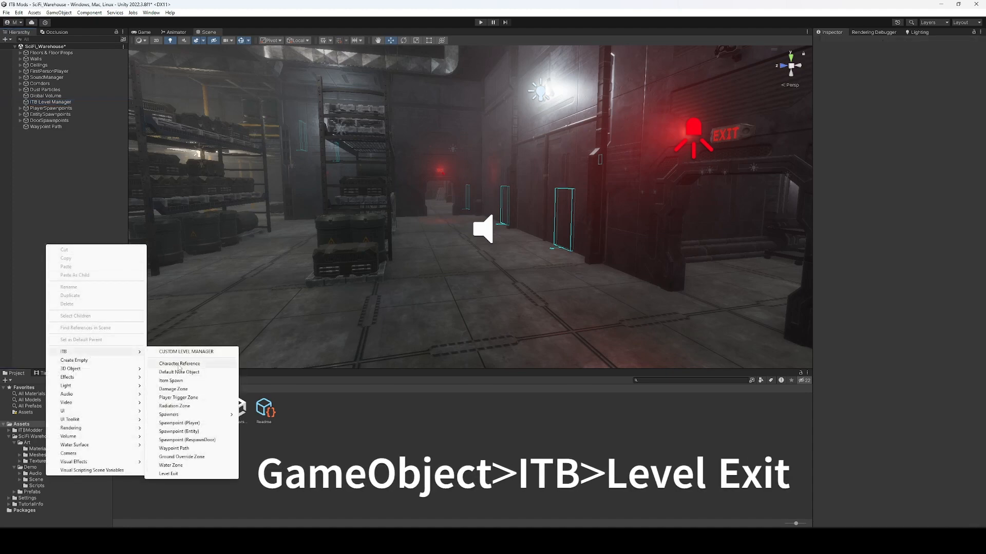
{"action": "left_click", "coordinate": [170, 473]}
Lower, enlarge and thin the Level Exit box, then frame it near the walkway.
{"action": "key", "text": "s"}
{"action": "right_click_drag", "start_coordinate": [493, 250], "coordinate": [567, 255]}
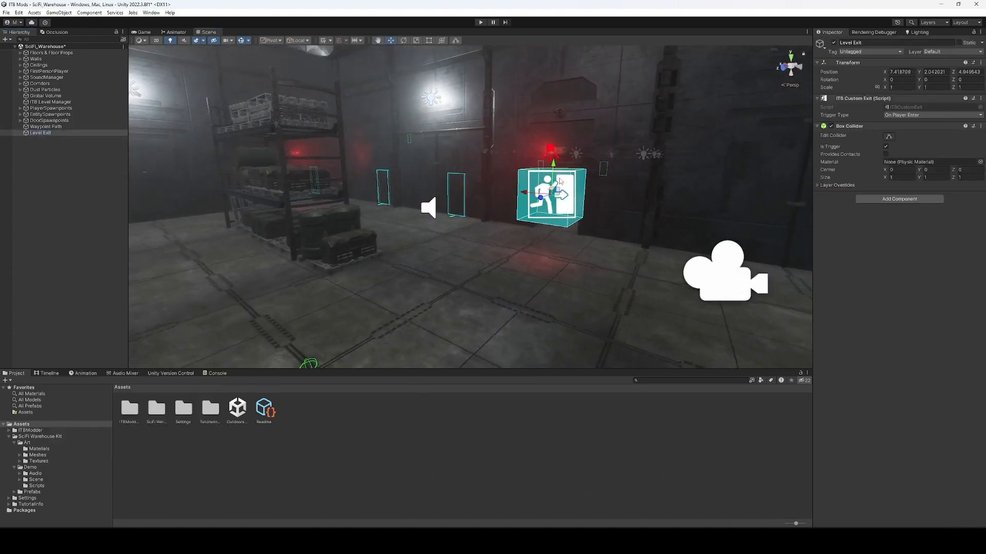
{"action": "left_click_drag", "start_coordinate": [555, 164], "coordinate": [551, 226]}
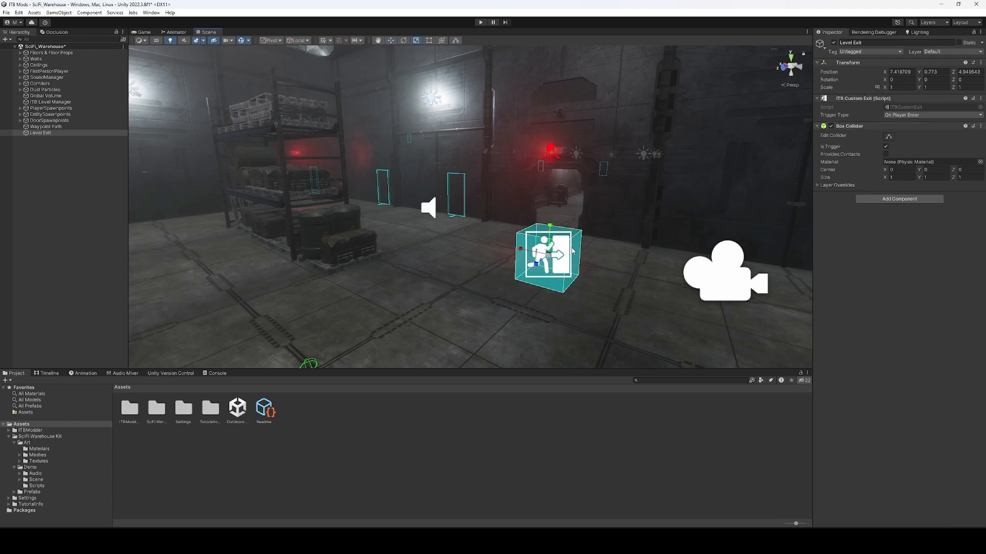
{"action": "left_click_drag", "start_coordinate": [548, 255], "coordinate": [506, 285]}
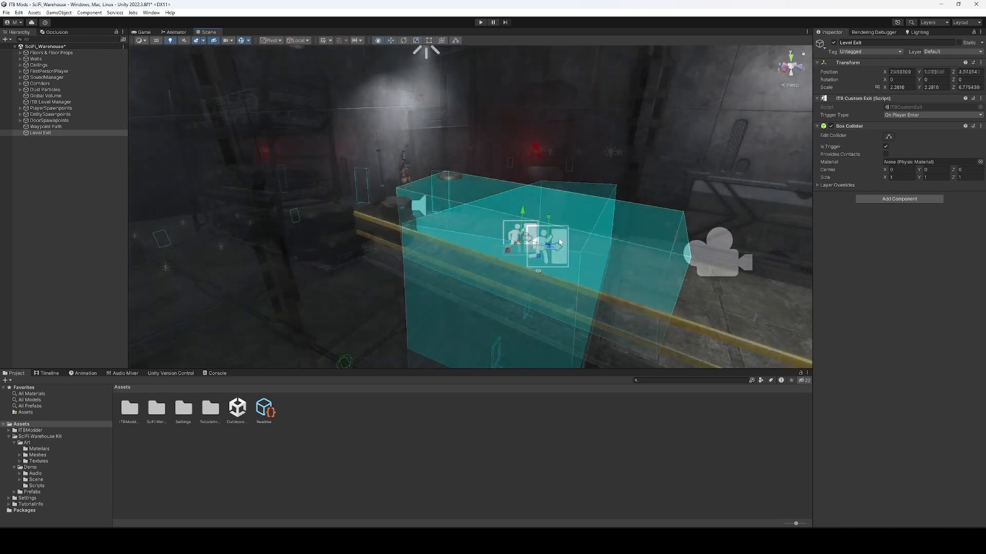
{"action": "left_click_drag", "start_coordinate": [550, 247], "coordinate": [529, 241]}
{"action": "right_click_drag", "start_coordinate": [527, 243], "coordinate": [362, 300]}
{"action": "key", "text": "f"}
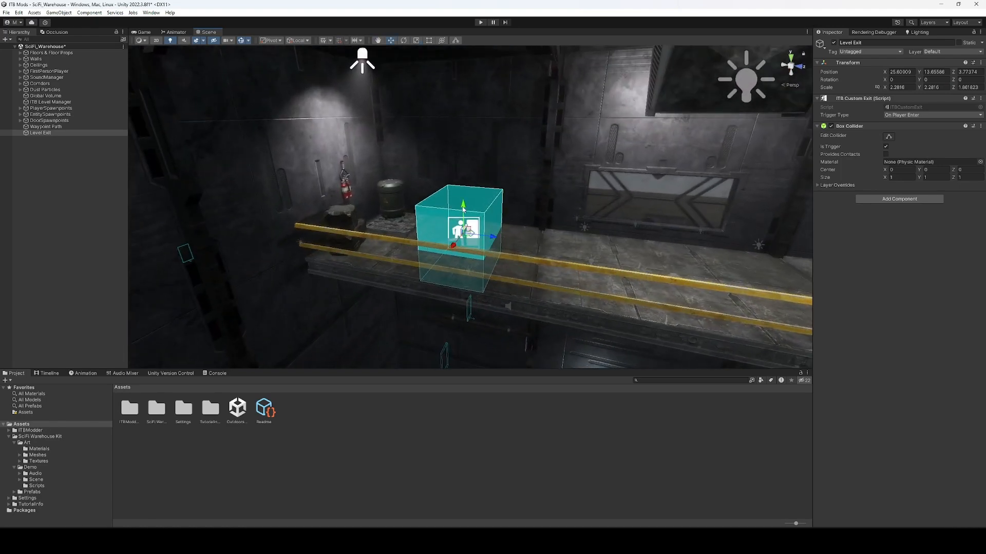
{"action": "left_click_drag", "start_coordinate": [463, 209], "coordinate": [463, 188]}
Widen the Level Exit box along X, raise it onto the upper walkway and stretch its depth.
{"action": "right_click_drag", "start_coordinate": [463, 188], "coordinate": [383, 179]}
{"action": "key", "text": "d"}
{"action": "key", "text": "r"}
{"action": "left_click_drag", "start_coordinate": [448, 202], "coordinate": [427, 207]}
{"action": "key", "text": "w"}
{"action": "right_click_drag", "start_coordinate": [426, 207], "coordinate": [543, 200]}
{"action": "left_click_drag", "start_coordinate": [501, 194], "coordinate": [514, 160]}
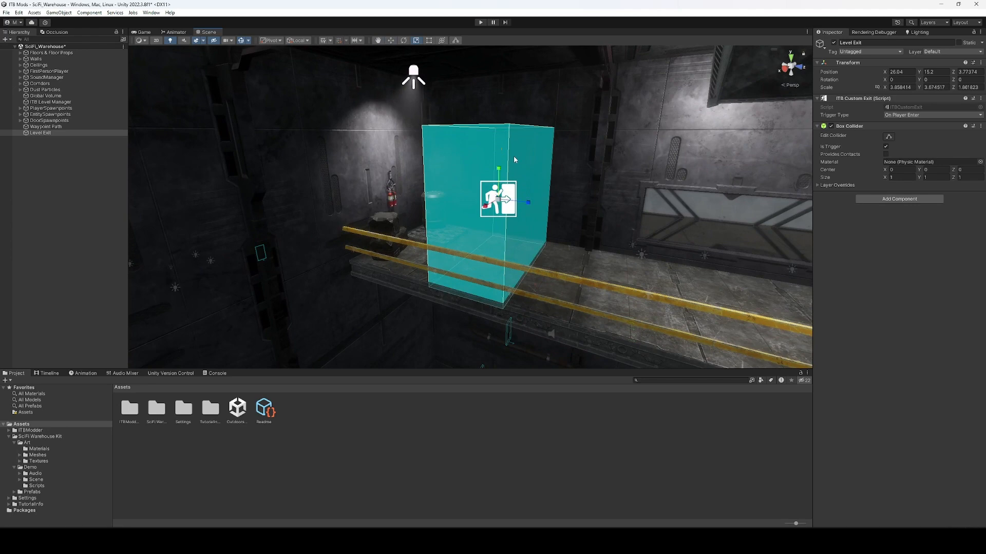
{"action": "left_click_drag", "start_coordinate": [529, 203], "coordinate": [505, 201]}
{"action": "key", "text": "w"}
Review the ITB Level Manager's settings in the Inspector.
{"action": "left_click", "coordinate": [655, 489]}
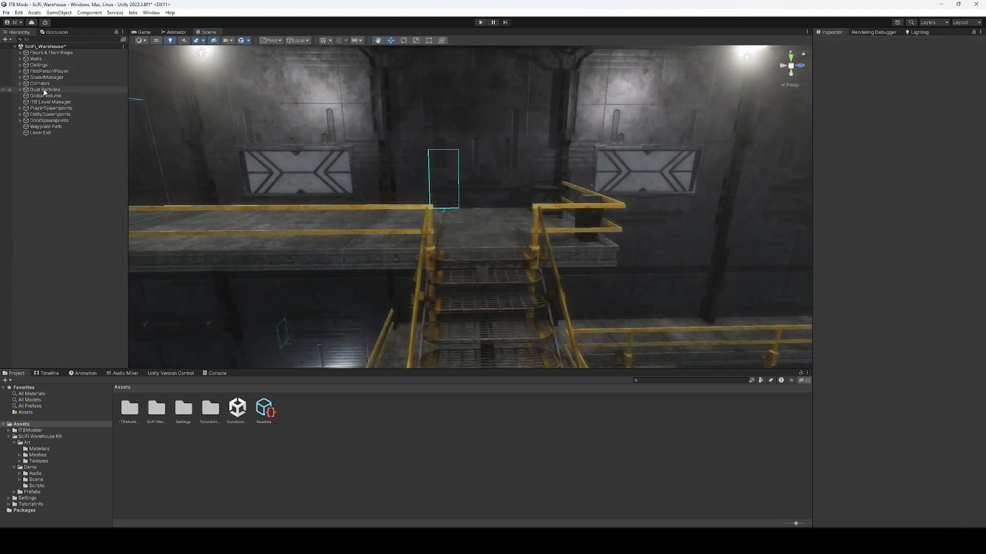
{"action": "left_click", "coordinate": [51, 102]}
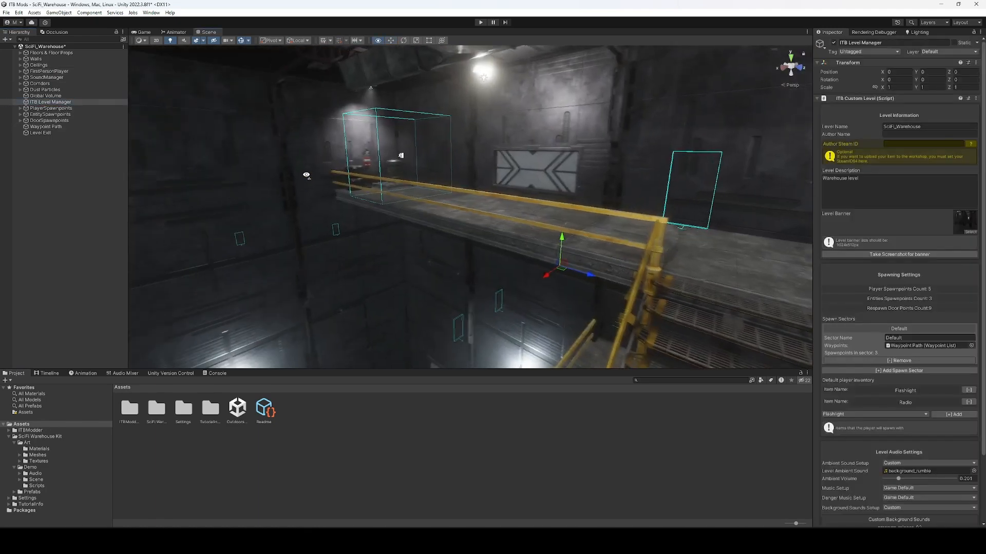
{"action": "scroll", "coordinate": [937, 319], "scroll_direction": "down", "scroll_amount": 3}
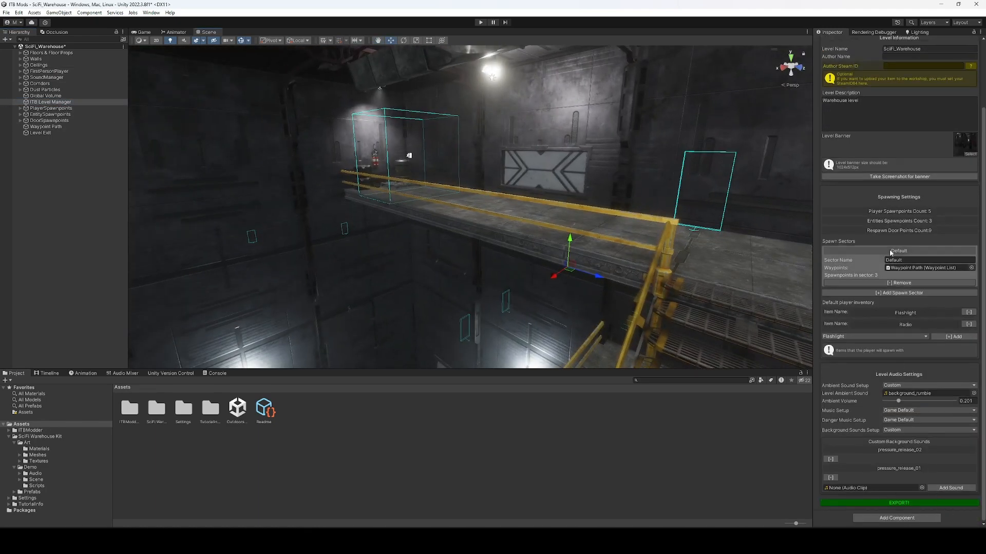
{"action": "scroll", "coordinate": [913, 267], "scroll_direction": "up", "scroll_amount": 3}
{"action": "right_click_drag", "start_coordinate": [561, 232], "coordinate": [444, 208]}
{"action": "left_click", "coordinate": [581, 449]}
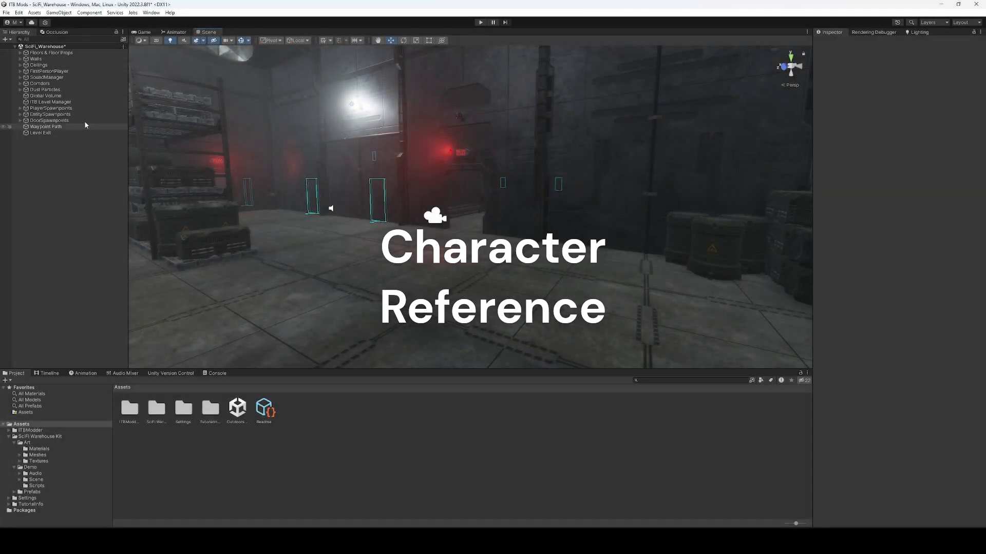
Add an ITB Character Reference figure and frame it in the Scene view.
{"action": "left_click", "coordinate": [9, 40]}
{"action": "mouse_move", "coordinate": [28, 49]}
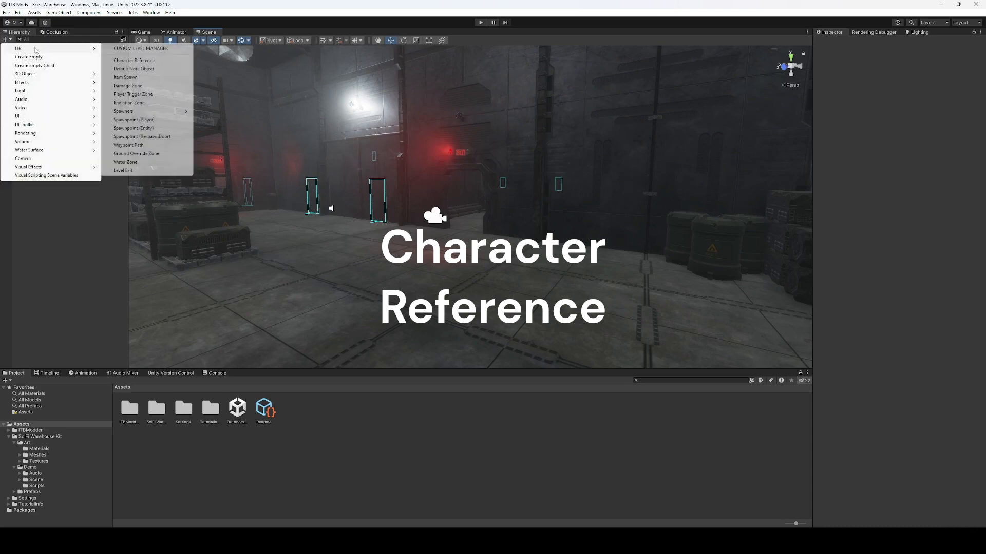
{"action": "left_click", "coordinate": [132, 61]}
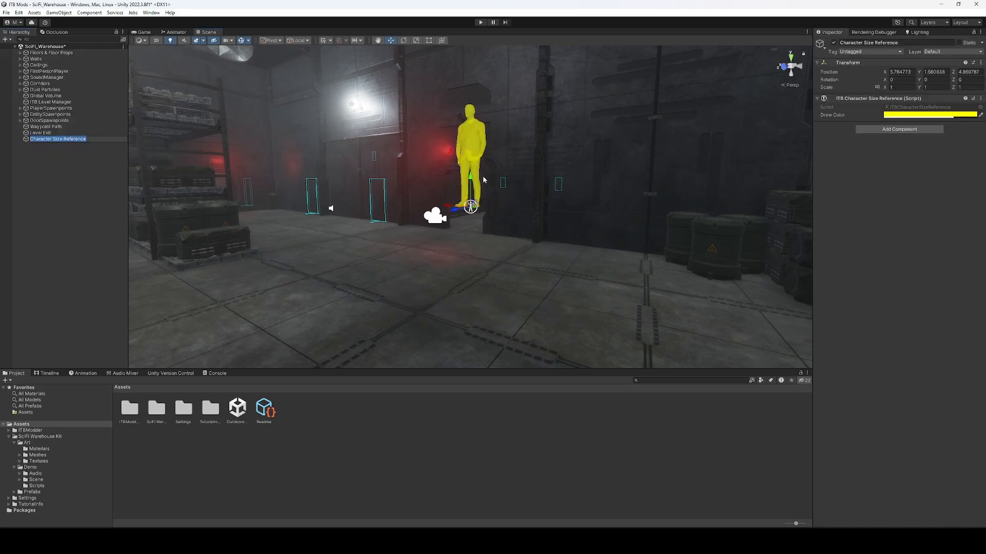
{"action": "key", "text": "f"}
Move the yellow figure down onto the floor and into the exit doorway.
{"action": "left_click_drag", "start_coordinate": [474, 249], "coordinate": [477, 380]}
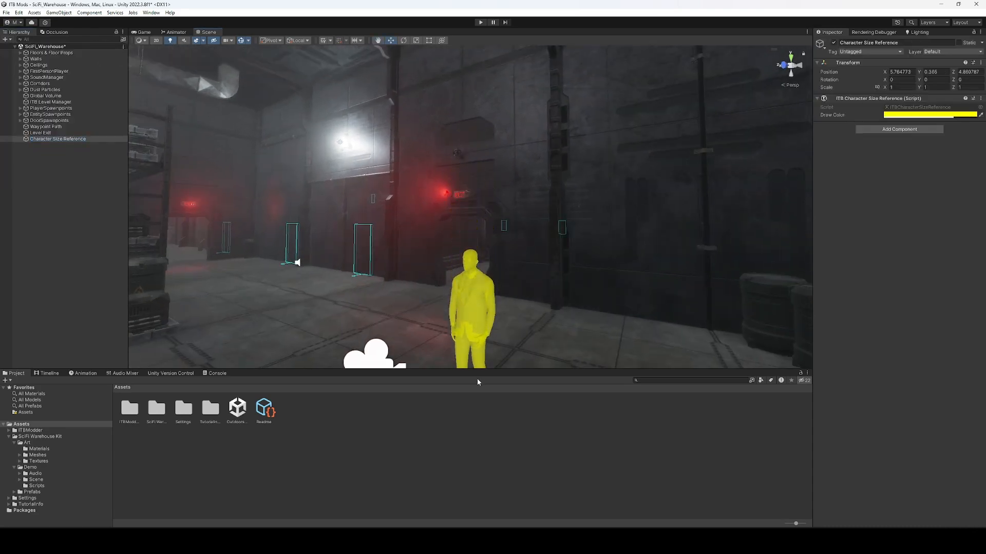
{"action": "right_click_drag", "start_coordinate": [476, 323], "coordinate": [475, 351]}
{"action": "left_click_drag", "start_coordinate": [474, 348], "coordinate": [468, 241]}
{"action": "key", "text": "w"}
{"action": "right_click_drag", "start_coordinate": [469, 240], "coordinate": [518, 235]}
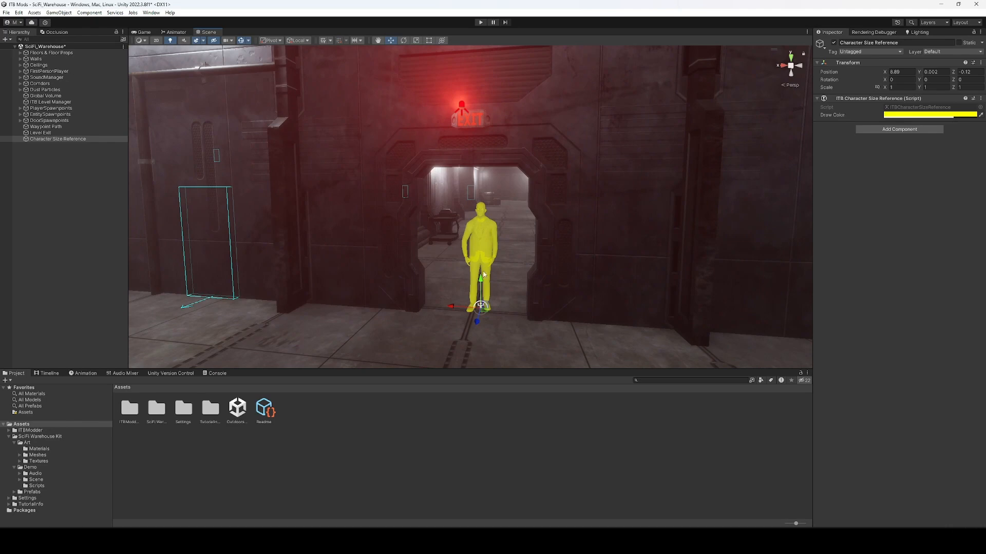
{"action": "mouse_move", "coordinate": [483, 314]}
{"action": "left_mouse_down"}
{"action": "mouse_move", "coordinate": [418, 310]}
{"action": "mouse_move", "coordinate": [468, 321]}
{"action": "left_mouse_up"}
{"action": "left_click", "coordinate": [530, 435]}
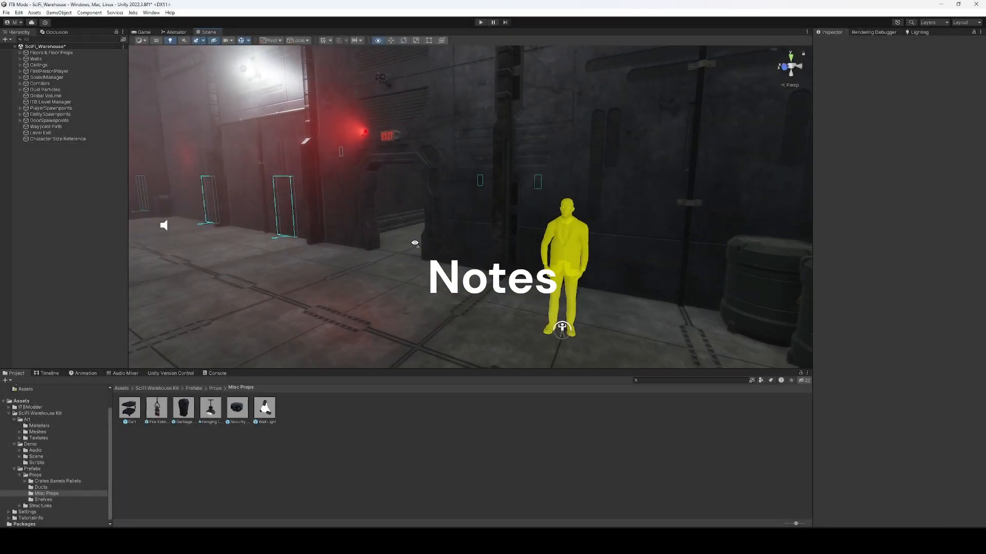
Add a Default Note Object and lower it onto the pallet stack.
{"action": "right_click_drag", "start_coordinate": [493, 256], "coordinate": [424, 247]}
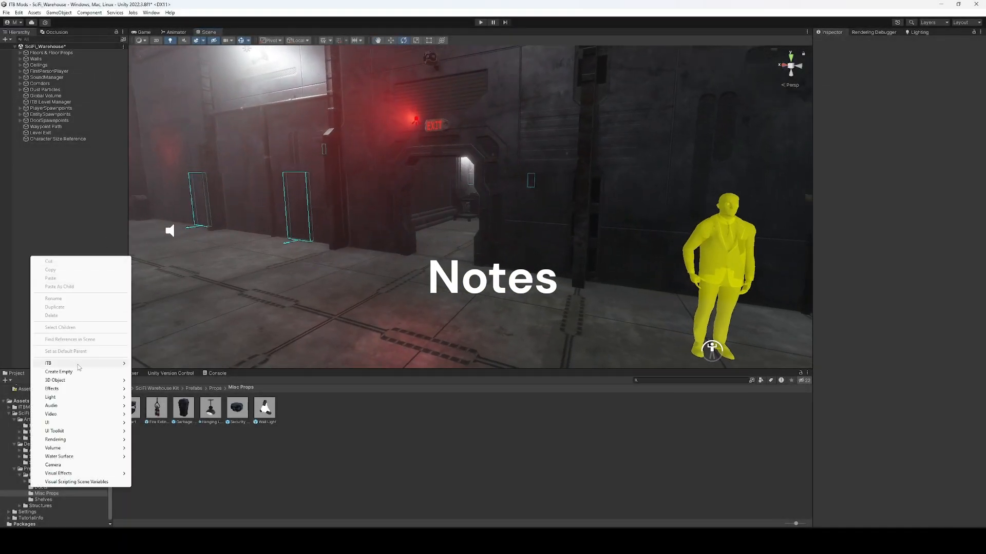
{"action": "mouse_move", "coordinate": [82, 364]}
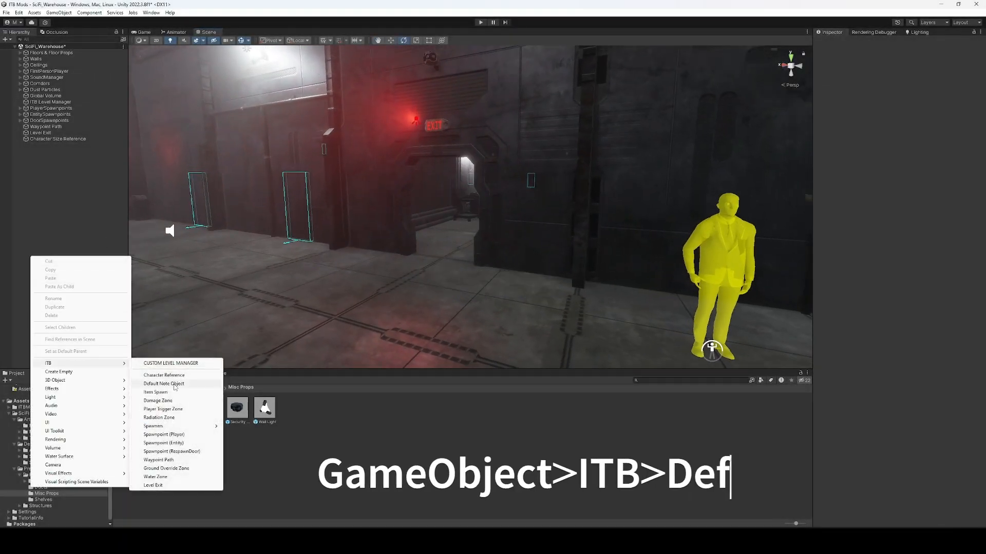
{"action": "left_click", "coordinate": [167, 383]}
{"action": "right_click_drag", "start_coordinate": [414, 284], "coordinate": [426, 271]}
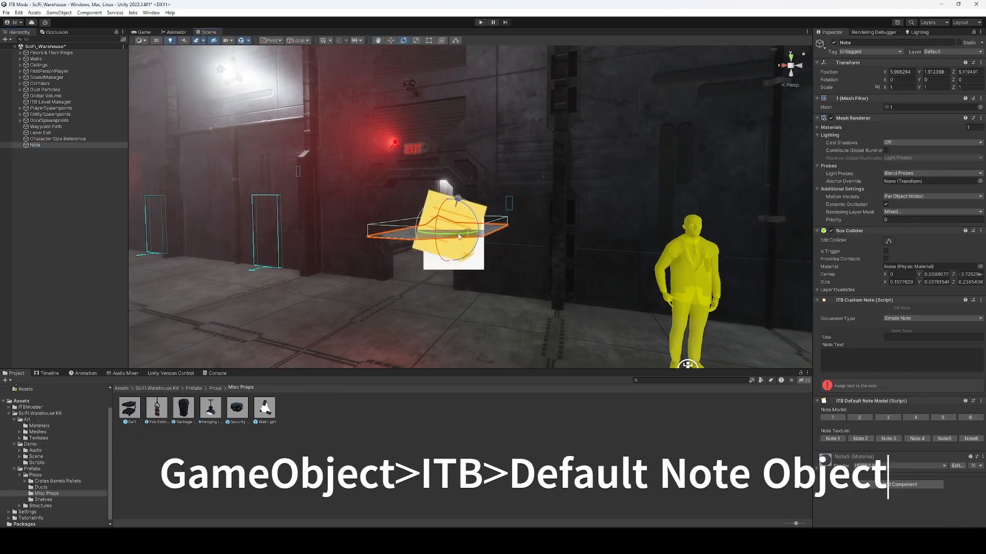
{"action": "key", "text": "w"}
{"action": "left_click_drag", "start_coordinate": [449, 201], "coordinate": [451, 343]}
{"action": "key", "text": "f"}
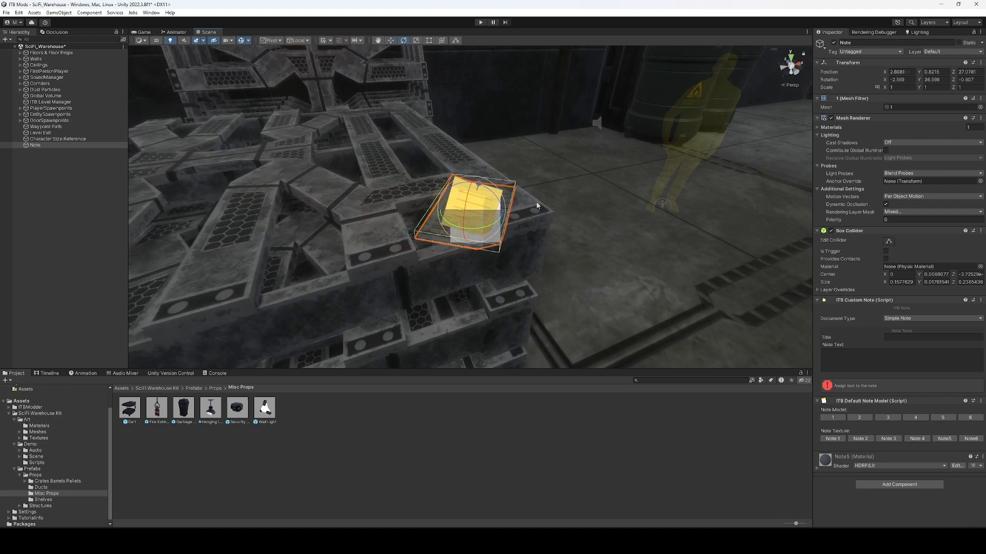
Shrink the note's gizmo icon size in the Scene view.
{"action": "left_click_drag", "start_coordinate": [537, 206], "coordinate": [472, 253], "text": "alt"}
{"action": "scroll", "coordinate": [472, 253], "scroll_direction": "up", "scroll_amount": 3}
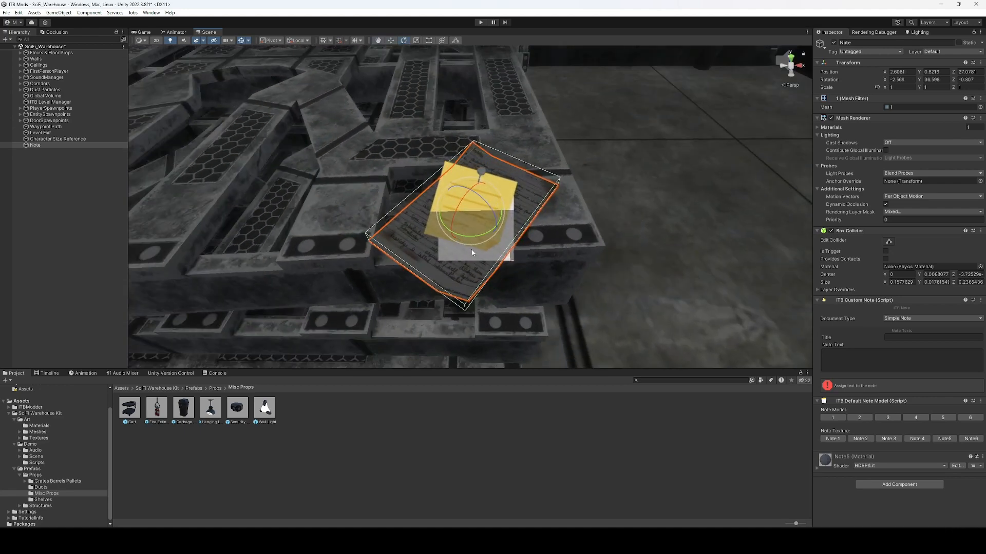
{"action": "left_click", "coordinate": [250, 41]}
{"action": "left_click_drag", "start_coordinate": [313, 52], "coordinate": [310, 53]}
{"action": "left_click", "coordinate": [685, 236]}
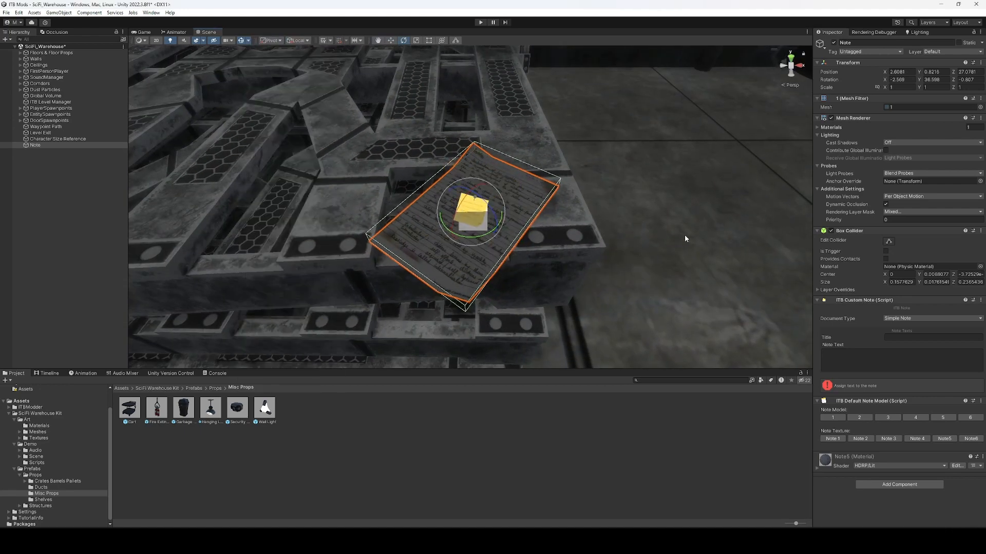
Preview note models 2–6 and textures, settling on model 1 with the Note5 texture.
{"action": "left_click", "coordinate": [860, 417]}
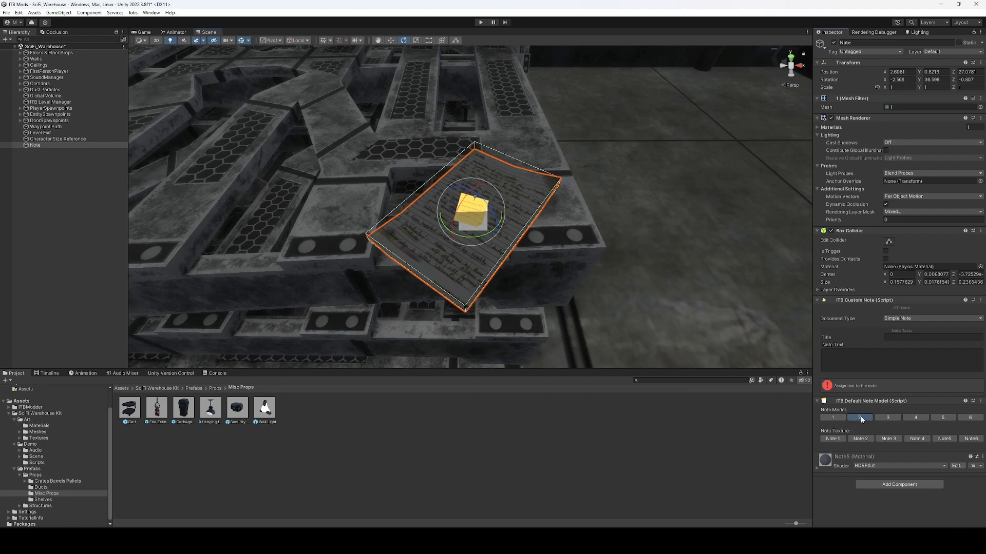
{"action": "left_click", "coordinate": [888, 417]}
{"action": "left_click", "coordinate": [920, 418]}
{"action": "left_click", "coordinate": [942, 418]}
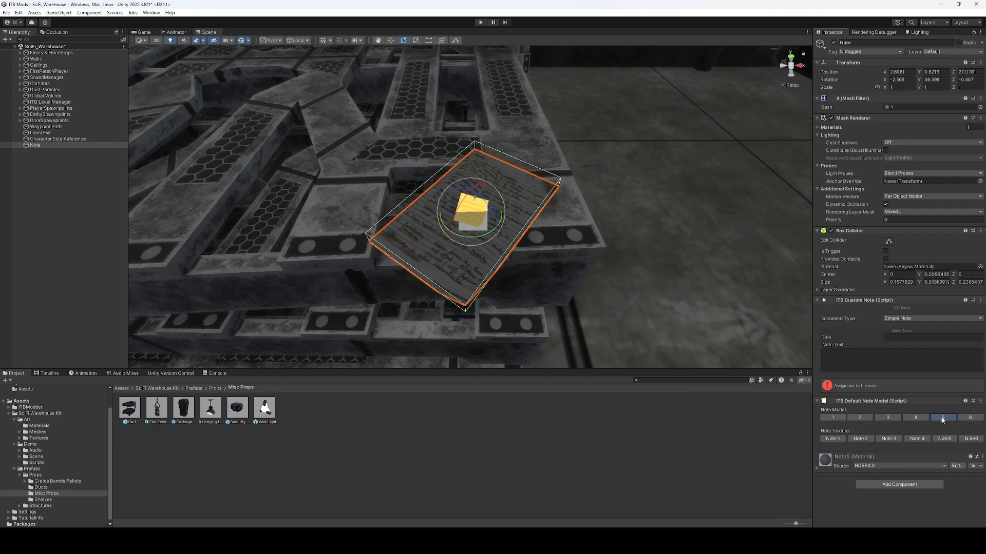
{"action": "left_click", "coordinate": [970, 418]}
{"action": "left_click", "coordinate": [834, 439]}
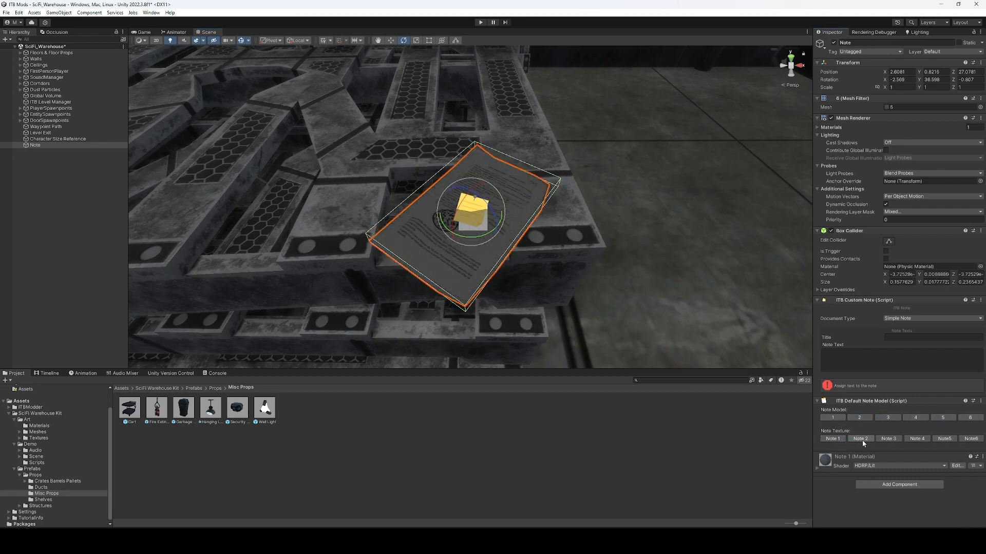
{"action": "left_click", "coordinate": [861, 439]}
{"action": "left_click", "coordinate": [898, 438]}
{"action": "left_click", "coordinate": [917, 439]}
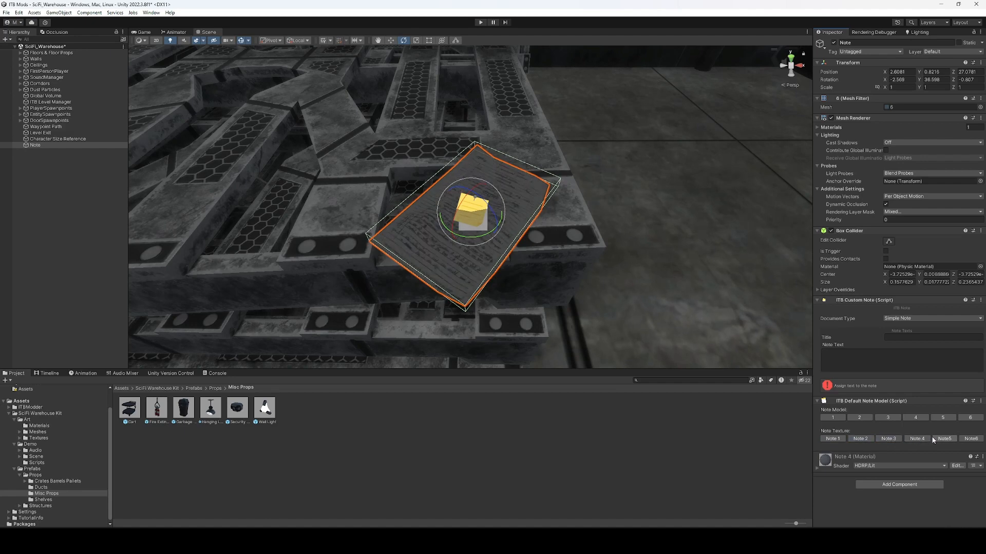
{"action": "left_click", "coordinate": [948, 439]}
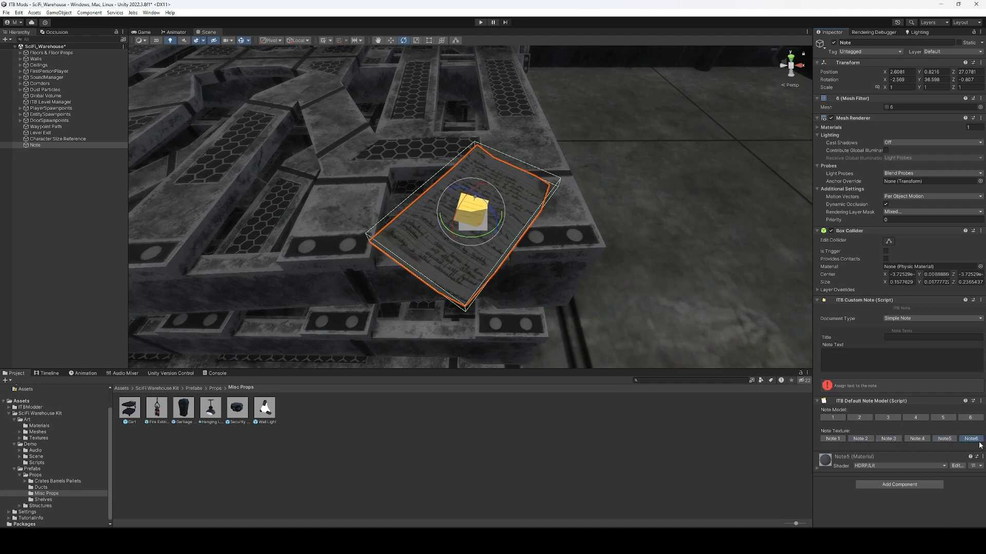
{"action": "left_click", "coordinate": [839, 419]}
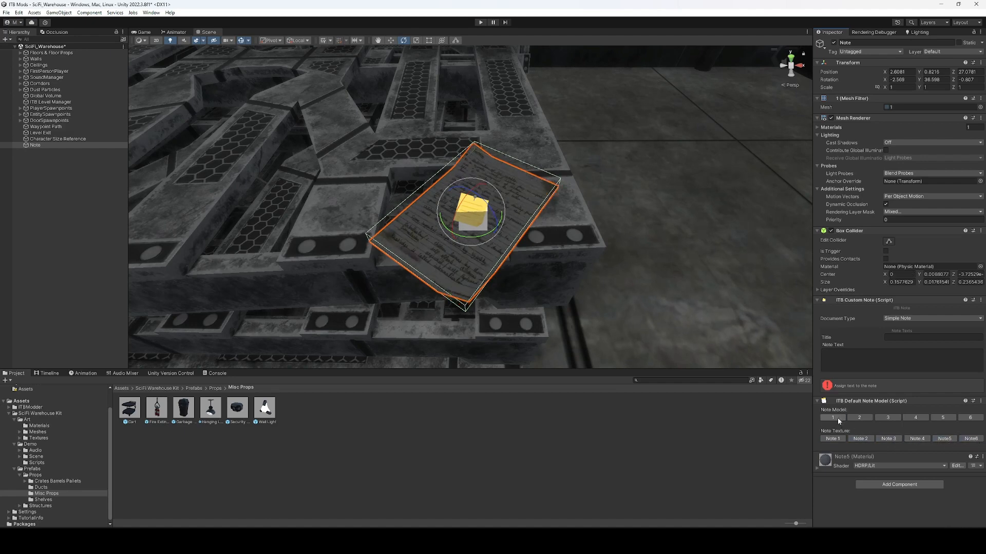
Keep the note a Simple Note titled 'Escape!!' and begin its note text.
{"action": "left_click", "coordinate": [909, 320]}
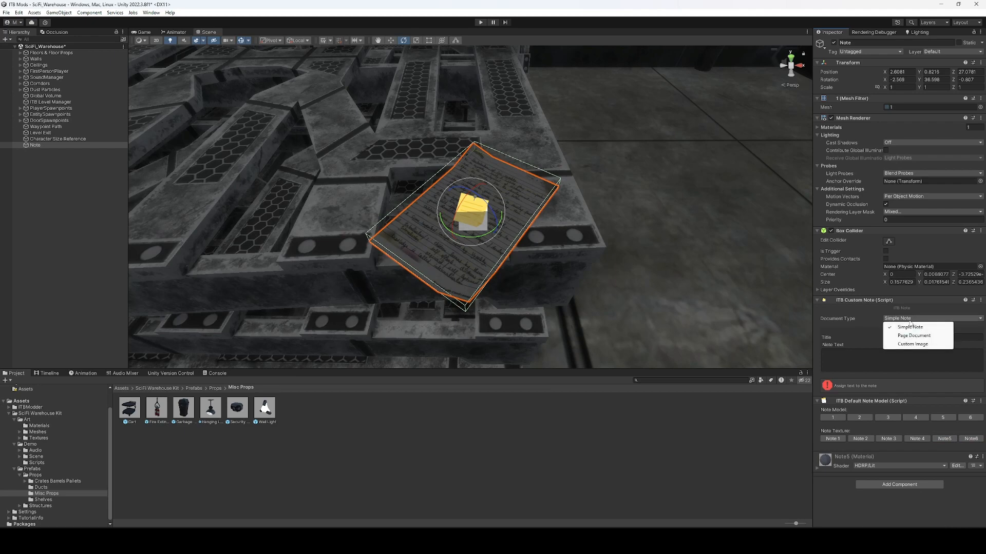
{"action": "left_click", "coordinate": [843, 347]}
{"action": "left_click", "coordinate": [914, 338]}
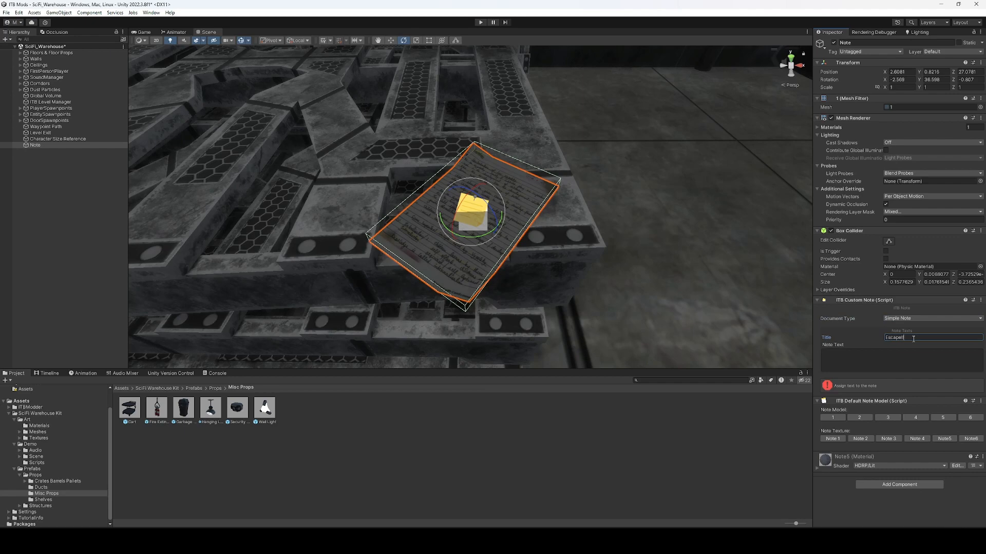
{"action": "type", "text": "Escape!!"}
{"action": "key", "text": "Tab"}
{"action": "type", "text": "F"}
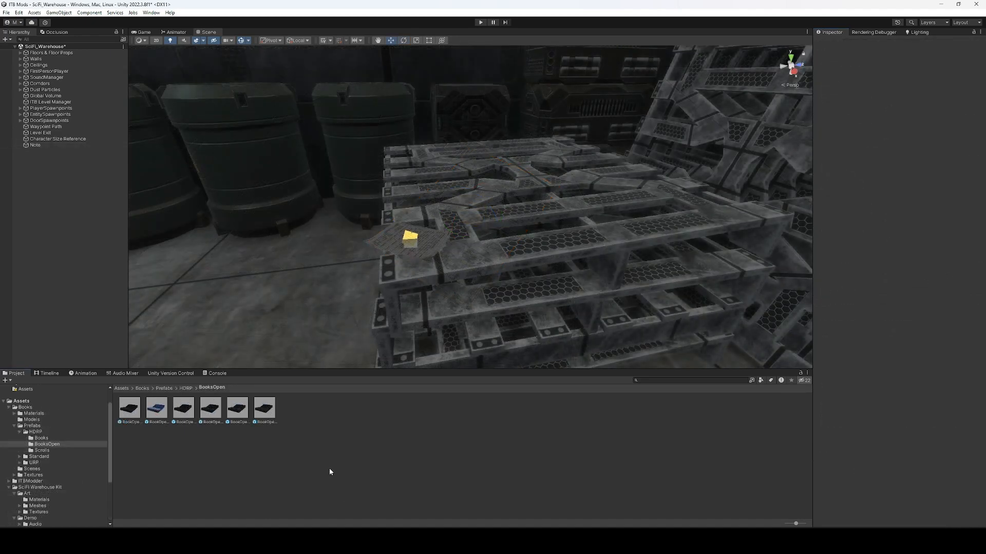
{"action": "left_click", "coordinate": [157, 409]}
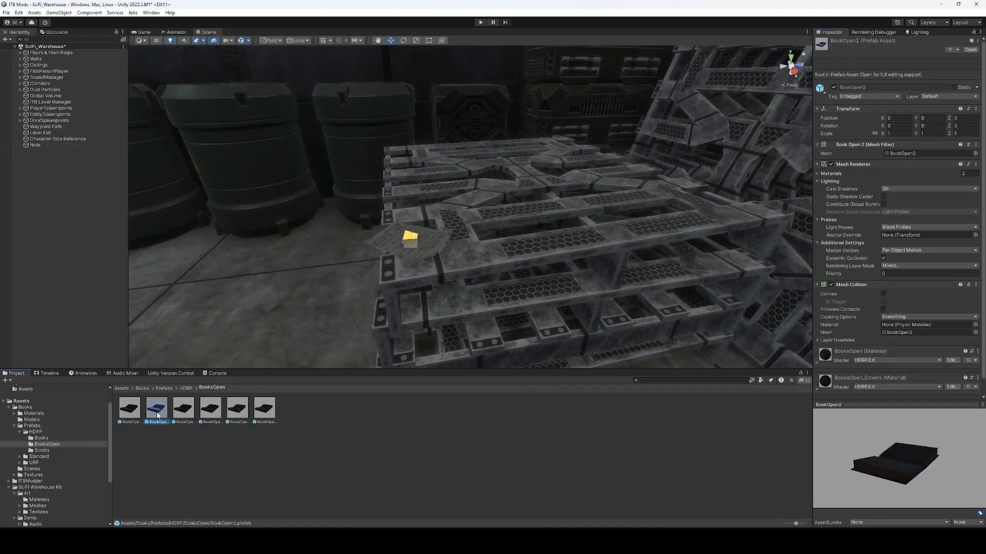
Place the BookOpen2 book on the pallets with the BookPage sprite, captioned 'Book page #3'.
{"action": "left_click_drag", "start_coordinate": [157, 415], "coordinate": [552, 237]}
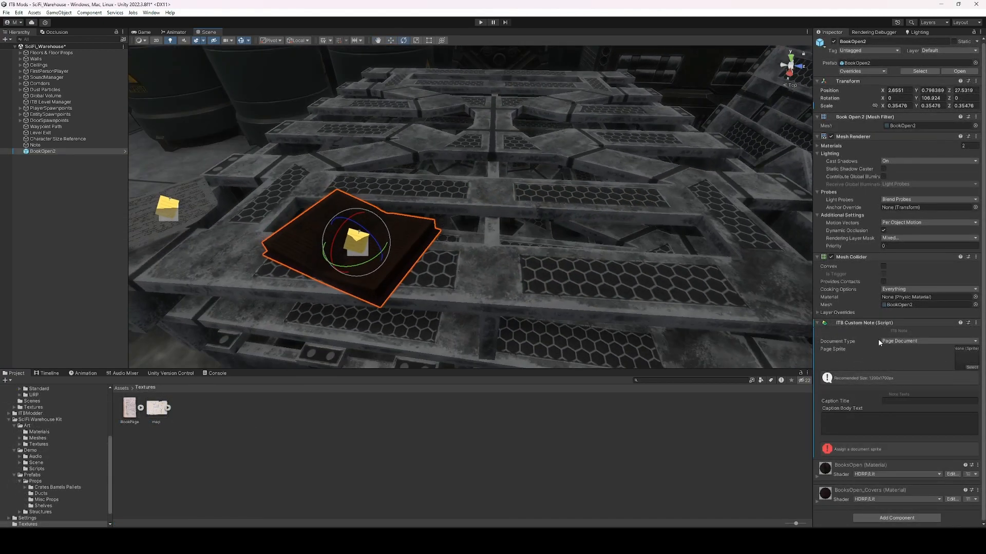
{"action": "key", "text": "w"}
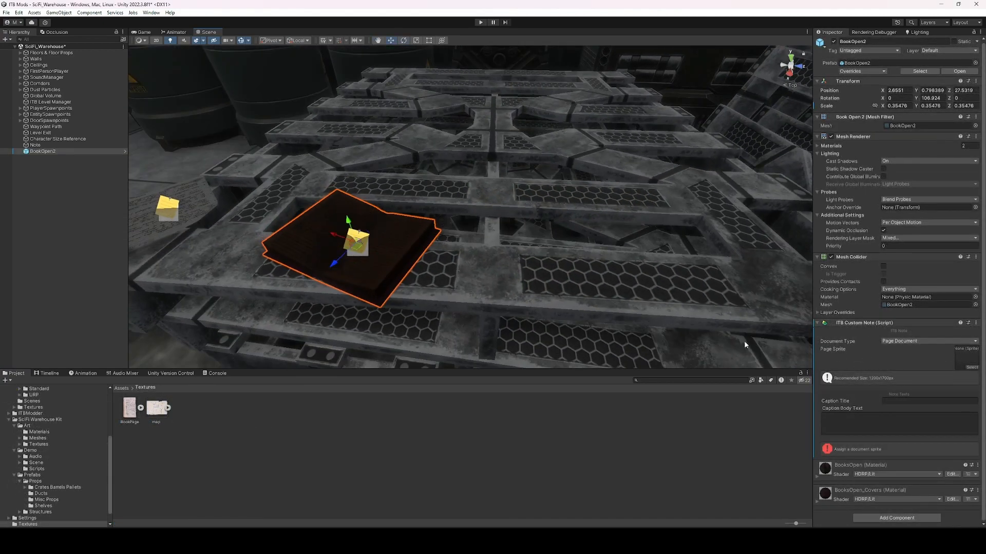
{"action": "left_click_drag", "start_coordinate": [182, 342], "coordinate": [969, 361]}
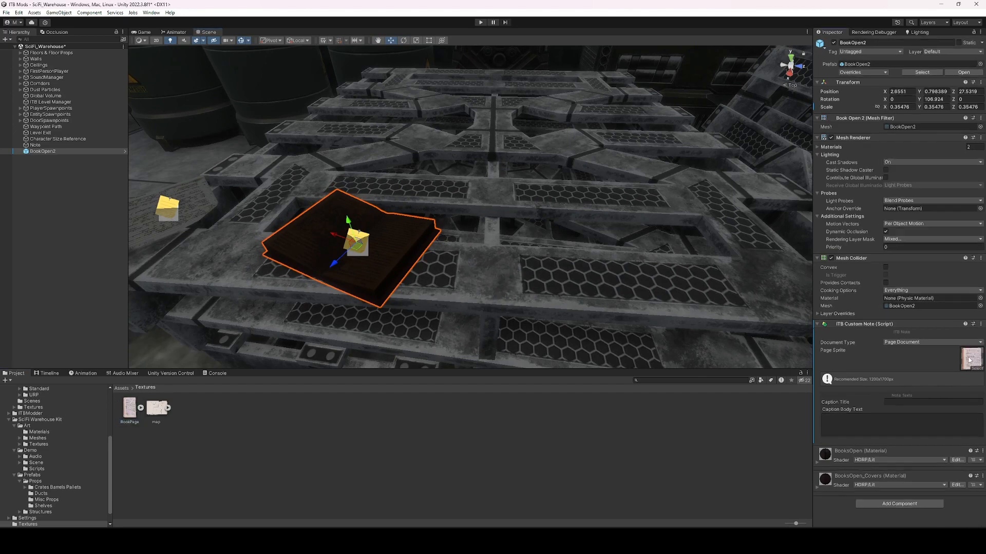
{"action": "left_click", "coordinate": [909, 403]}
{"action": "type", "text": "#3"}
{"action": "key", "text": "Tab"}
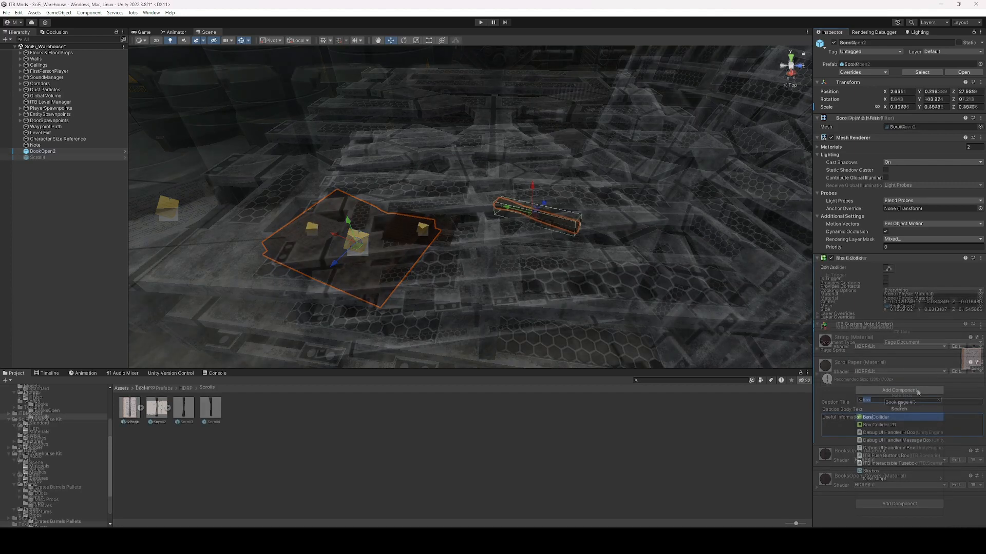
Add an ITB Custom Note component to Scroll4 and set Document Type to Custom Image.
{"action": "type", "text": "e"}
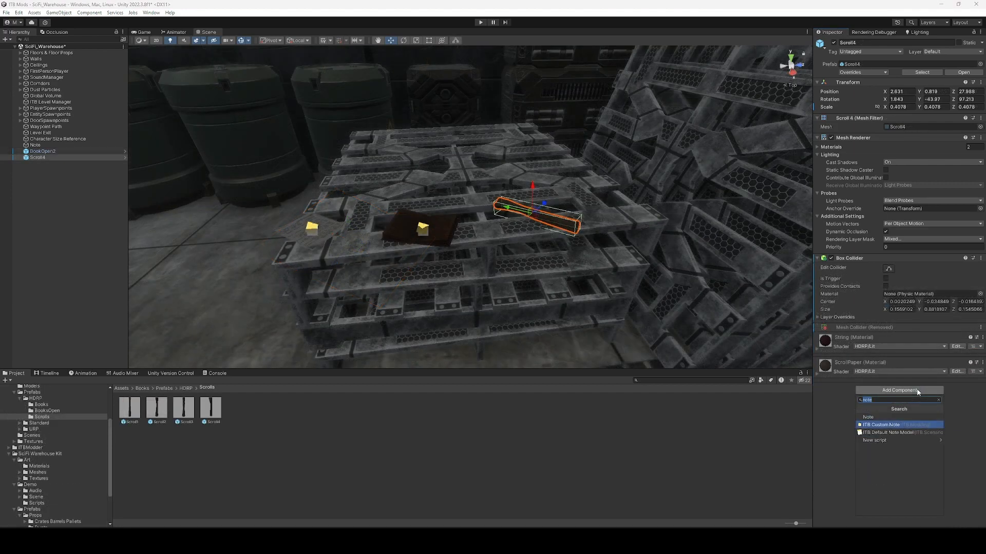
{"action": "left_click", "coordinate": [904, 425]}
{"action": "left_click", "coordinate": [924, 348]}
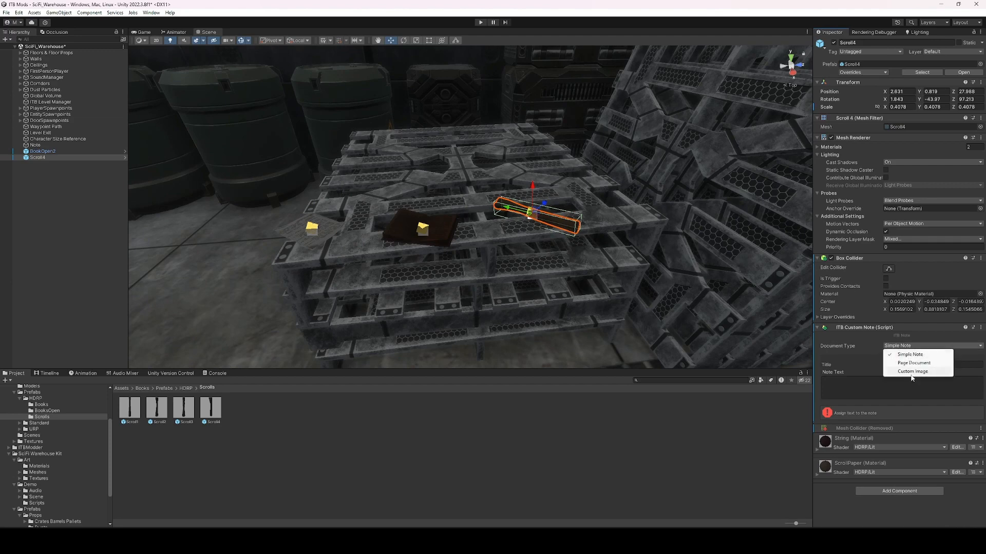
{"action": "left_click", "coordinate": [901, 372]}
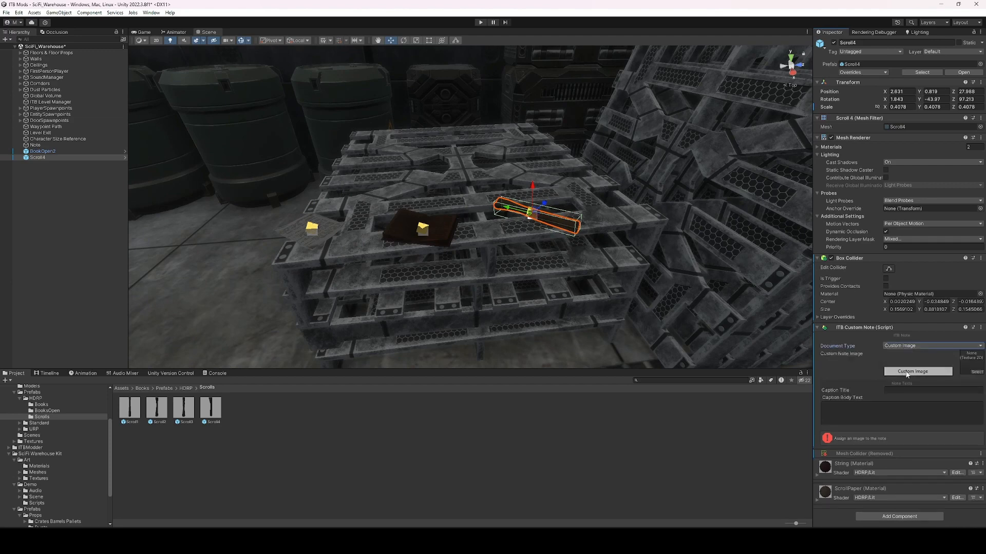
Assign the map texture as the note image and check its import settings.
{"action": "left_click", "coordinate": [979, 373]}
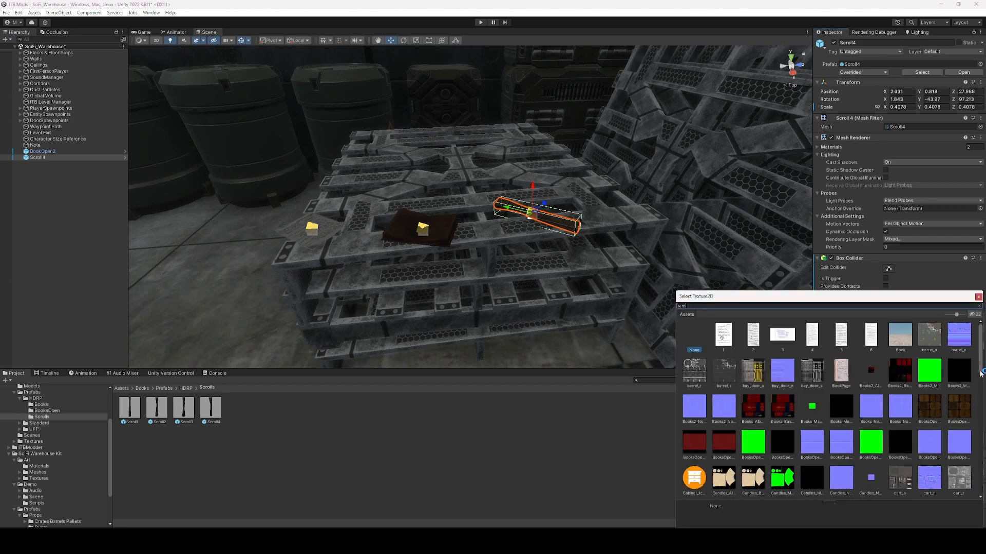
{"action": "type", "text": "map"}
{"action": "left_click", "coordinate": [846, 379]}
{"action": "right_click_drag", "start_coordinate": [619, 240], "coordinate": [626, 237]}
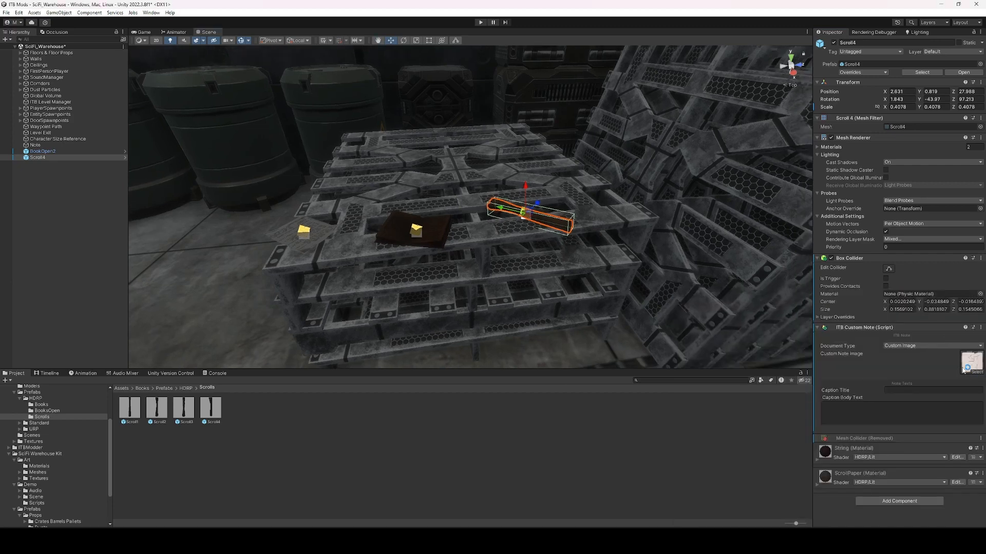
{"action": "left_click", "coordinate": [962, 367]}
{"action": "left_click", "coordinate": [156, 422]}
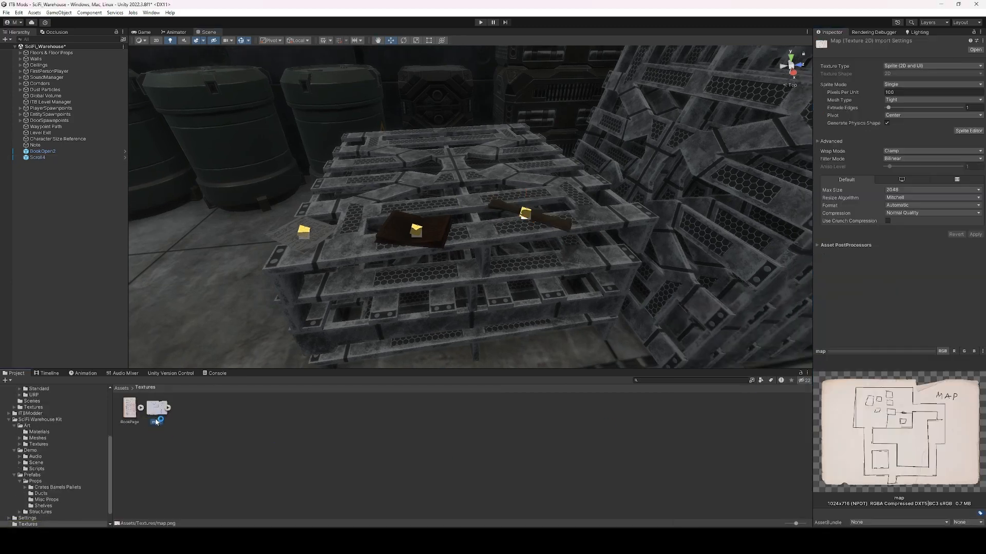
{"action": "left_click", "coordinate": [526, 213]}
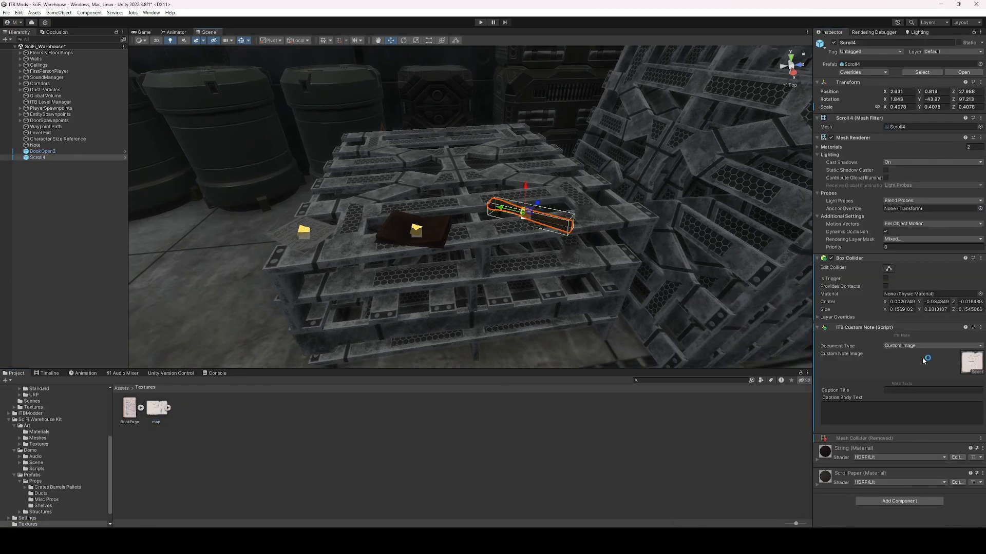
{"action": "left_click", "coordinate": [979, 373]}
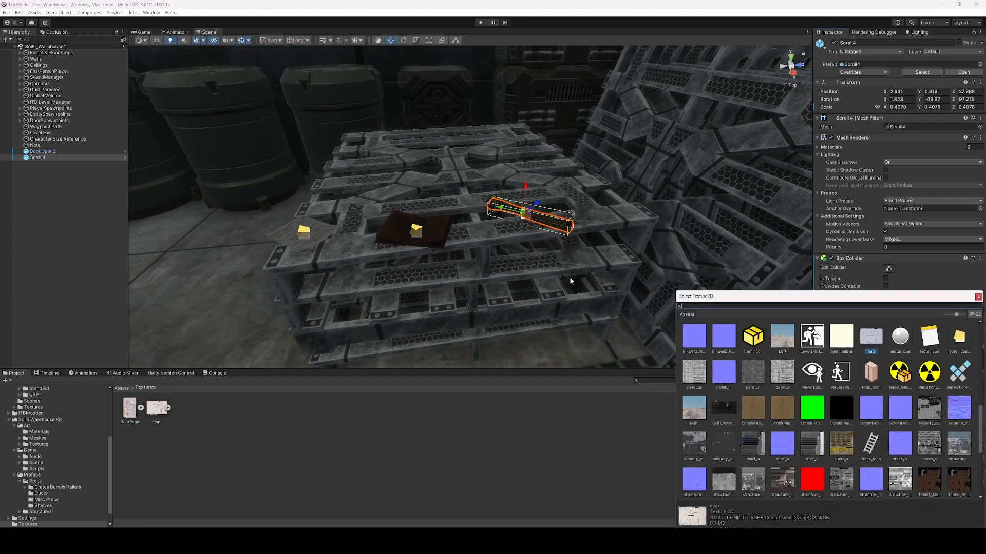
{"action": "right_click_drag", "start_coordinate": [570, 280], "coordinate": [576, 278]}
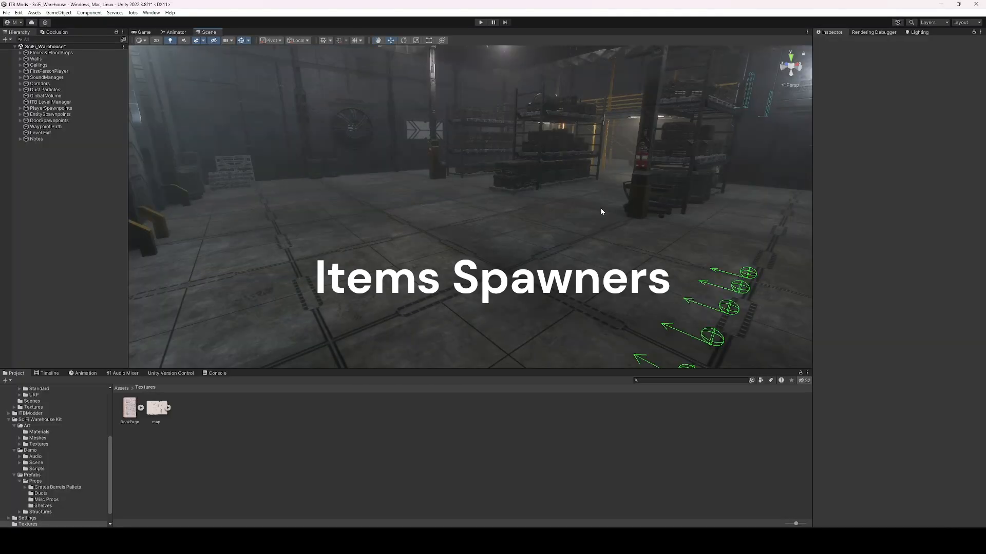
Add an ITB Item Spawn and set it on top of the crate.
{"action": "right_click_drag", "start_coordinate": [561, 216], "coordinate": [533, 229]}
{"action": "right_click", "coordinate": [32, 195]}
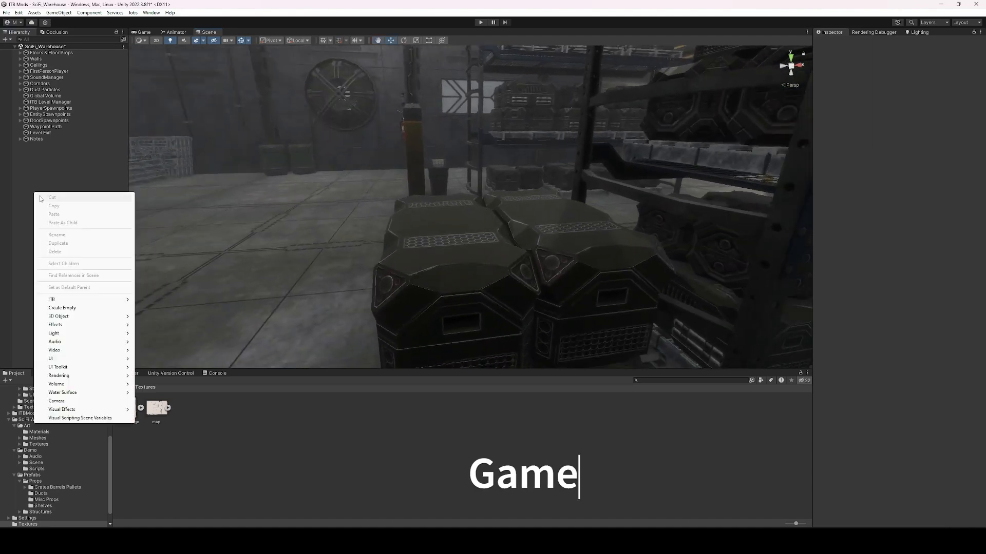
{"action": "mouse_move", "coordinate": [82, 300]}
{"action": "left_click", "coordinate": [158, 328]}
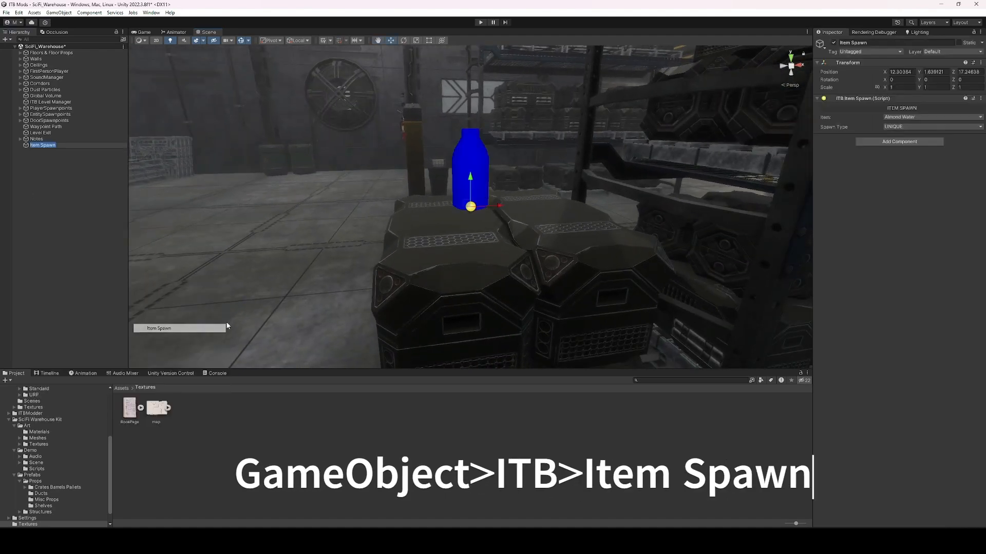
{"action": "left_click_drag", "start_coordinate": [471, 208], "coordinate": [451, 264]}
{"action": "scroll", "coordinate": [461, 215], "scroll_direction": "down", "scroll_amount": 6}
{"action": "scroll", "coordinate": [463, 216], "scroll_direction": "up", "scroll_amount": 5}
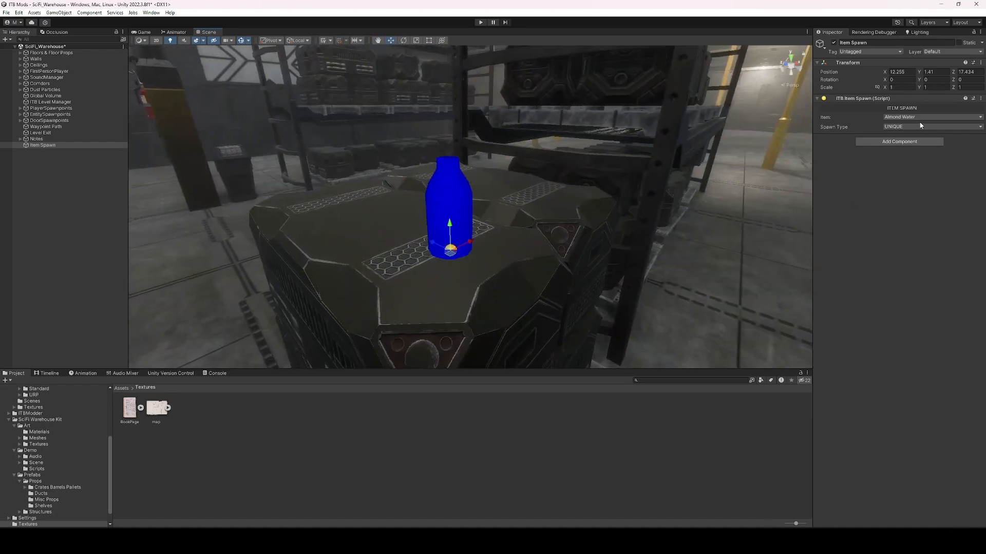
Preview Flashlight, Radio, Cassete and Fuse items in the spawn's Item dropdown.
{"action": "left_click", "coordinate": [906, 117]}
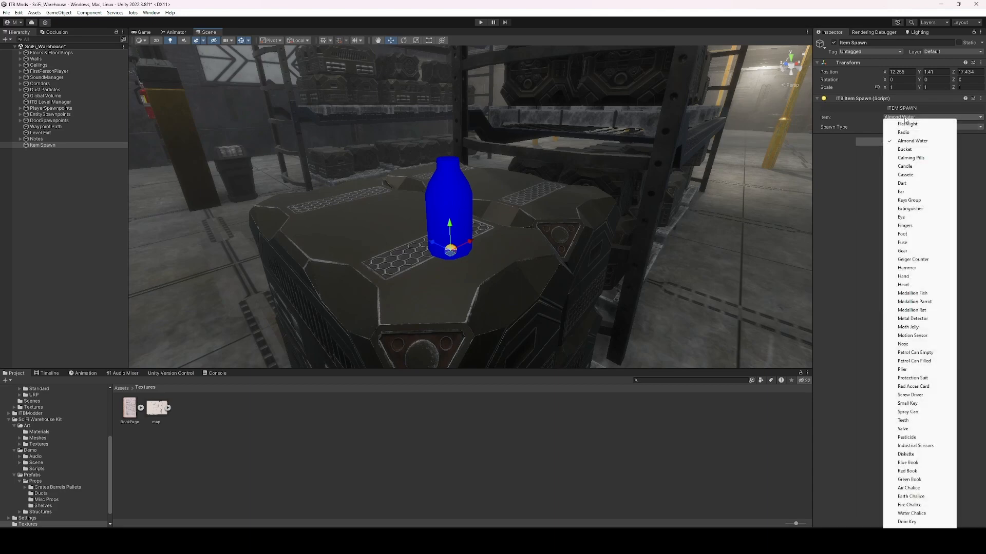
{"action": "left_click", "coordinate": [906, 124]}
{"action": "left_click", "coordinate": [904, 118]}
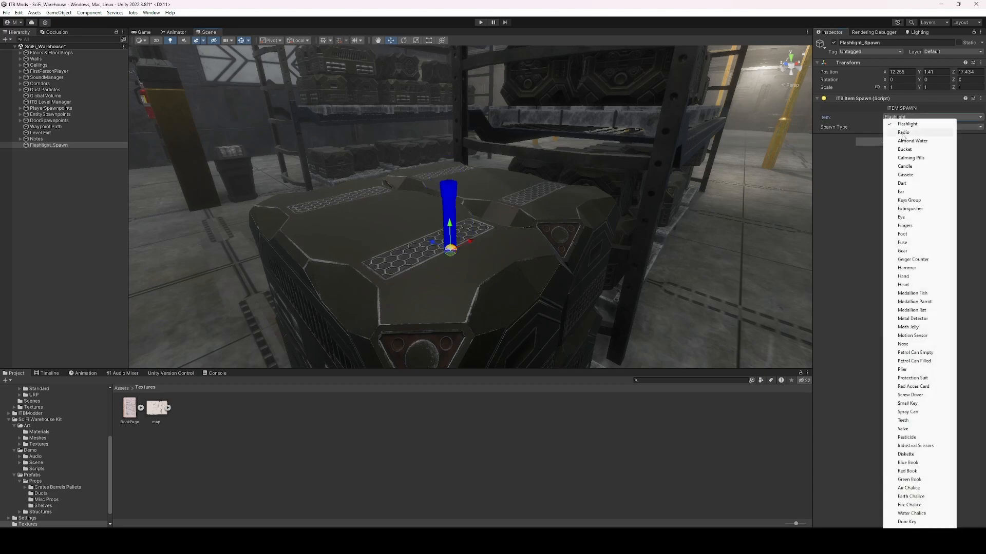
{"action": "left_click", "coordinate": [903, 133]}
{"action": "left_click", "coordinate": [906, 117]}
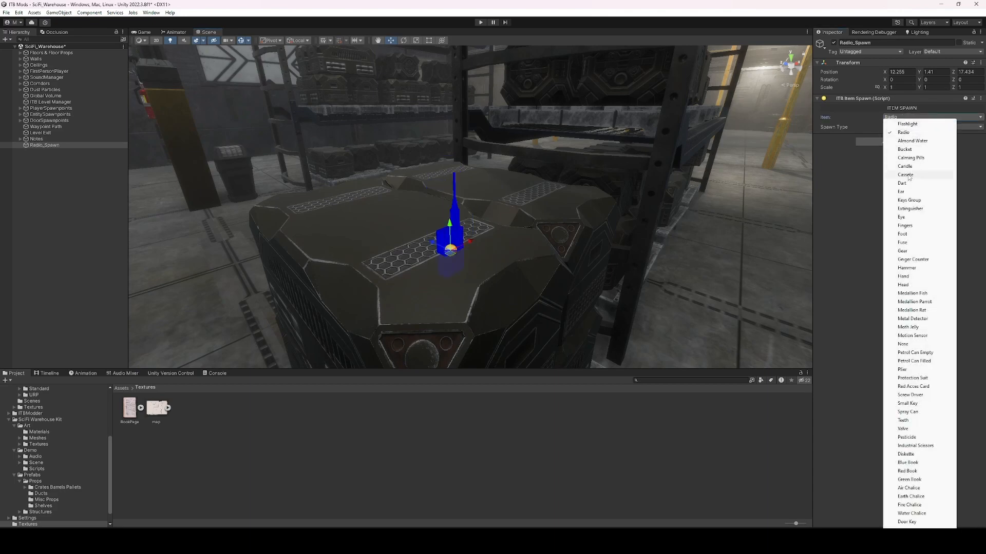
{"action": "left_click", "coordinate": [907, 175]}
{"action": "left_click", "coordinate": [902, 119]}
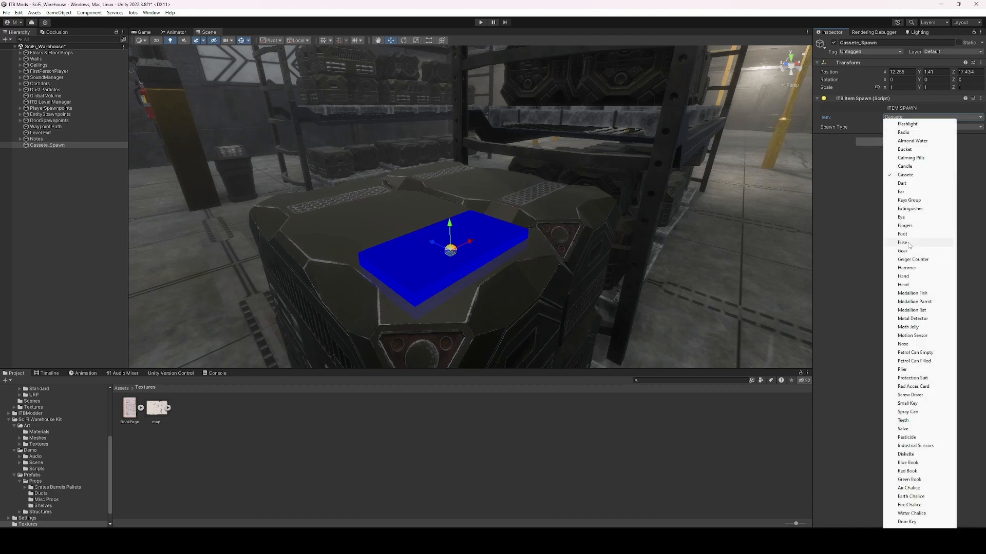
{"action": "left_click", "coordinate": [918, 243]}
{"action": "left_click", "coordinate": [904, 117]}
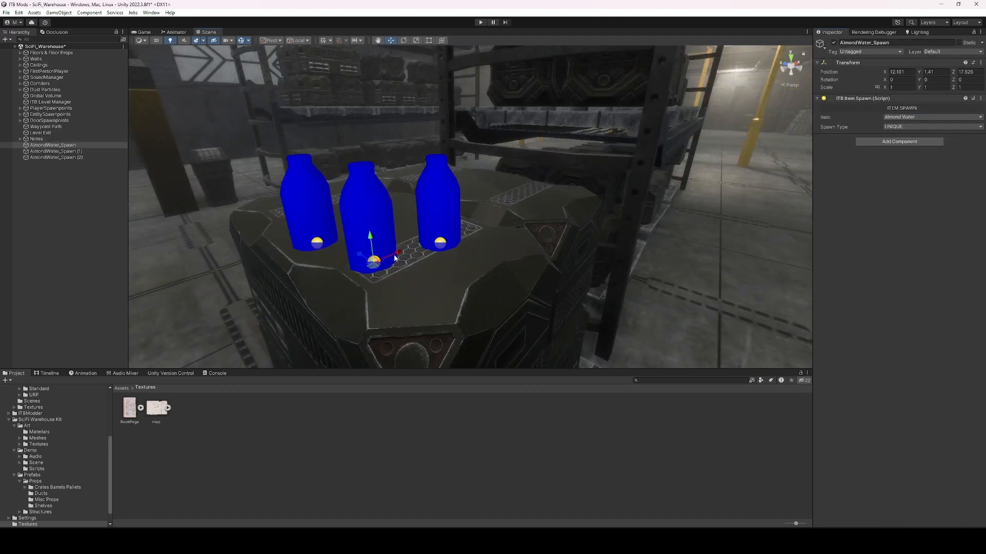
{"action": "right_click_drag", "start_coordinate": [394, 258], "coordinate": [651, 280]}
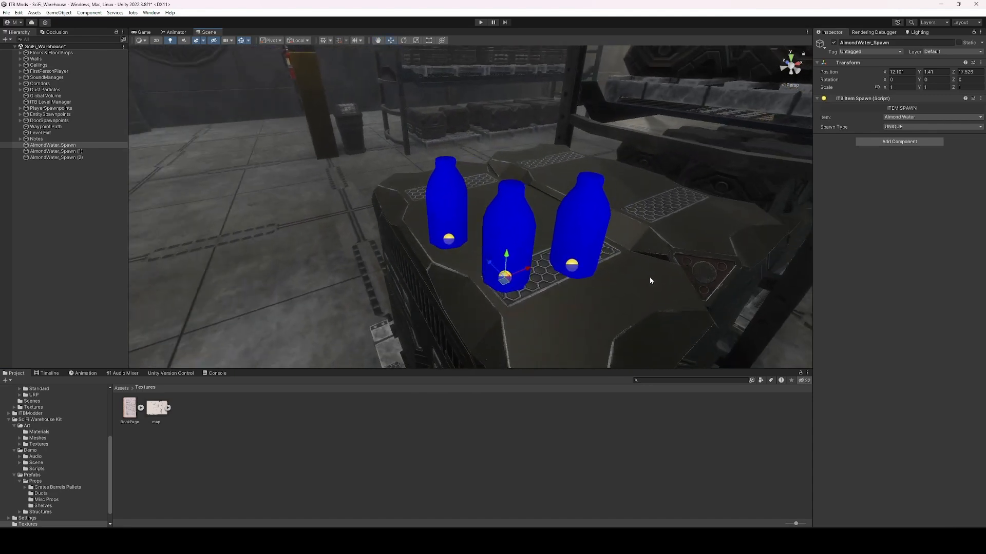
Keep the bottle spawn's type as UNIQUE and nudge it slightly left.
{"action": "left_click", "coordinate": [919, 125]}
{"action": "left_click", "coordinate": [805, 141]}
{"action": "left_click_drag", "start_coordinate": [504, 280], "coordinate": [292, 205]}
Duplicate the bottle spawn and change the copy's item to Protection Suit.
{"action": "key", "text": "ctrl+d"}
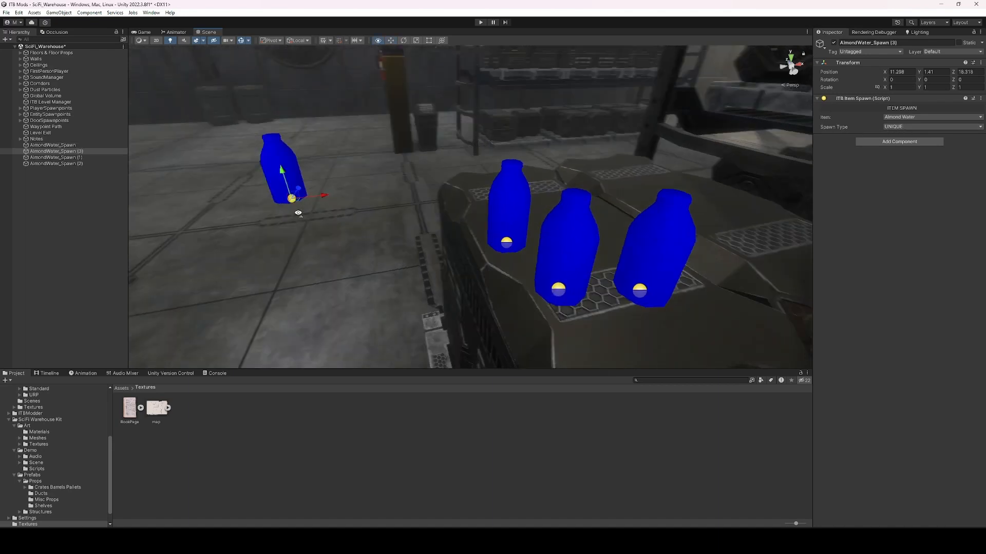
{"action": "key", "text": "f"}
{"action": "left_click", "coordinate": [898, 118]}
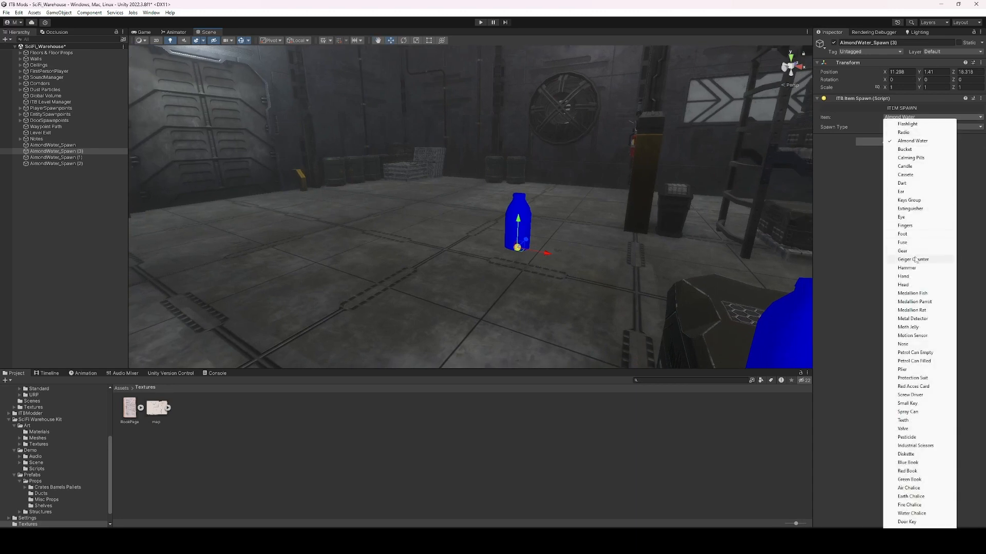
{"action": "left_click", "coordinate": [912, 378]}
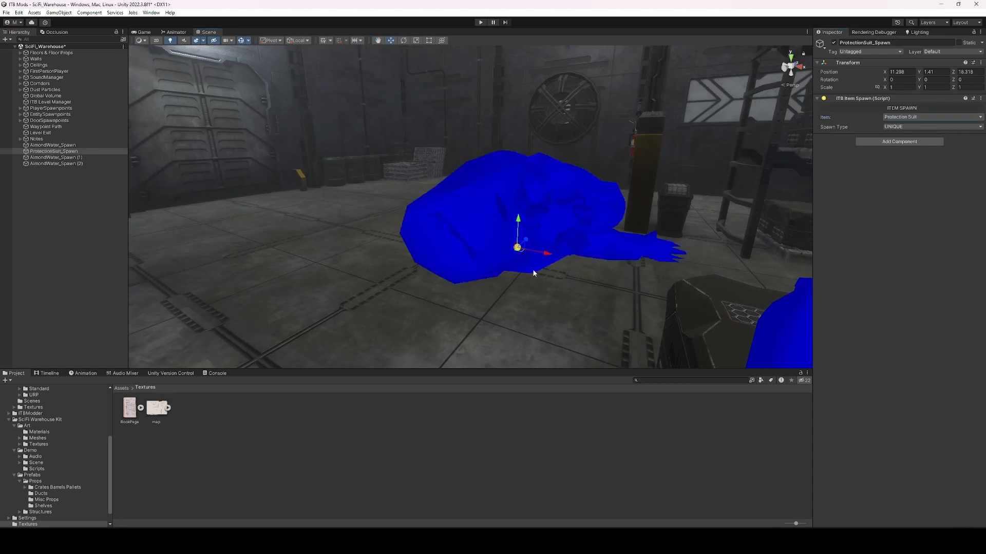
{"action": "right_click", "coordinate": [890, 116]}
{"action": "left_click", "coordinate": [919, 147]}
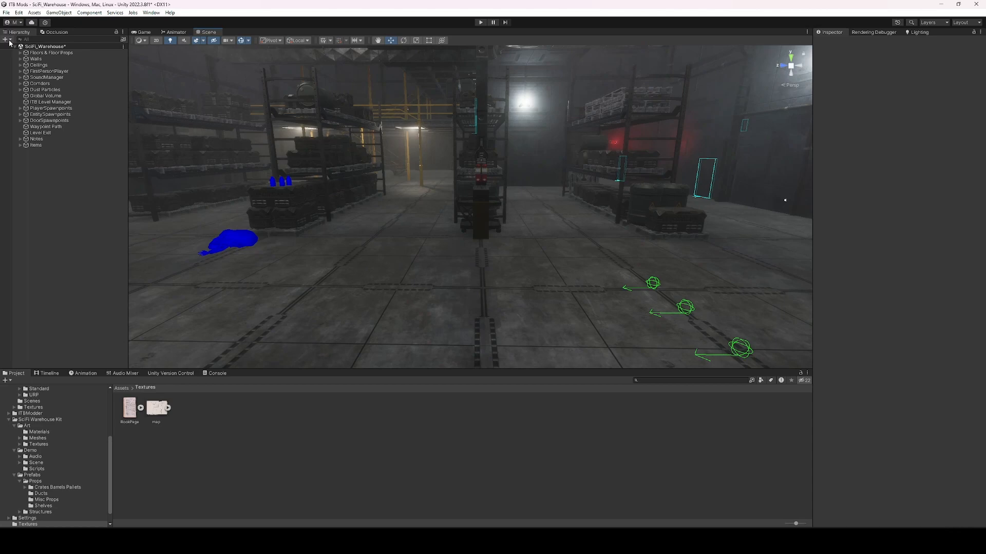
Add an ITB Damage Zone and lower it onto the warehouse floor, shifting it left.
{"action": "left_click", "coordinate": [9, 42]}
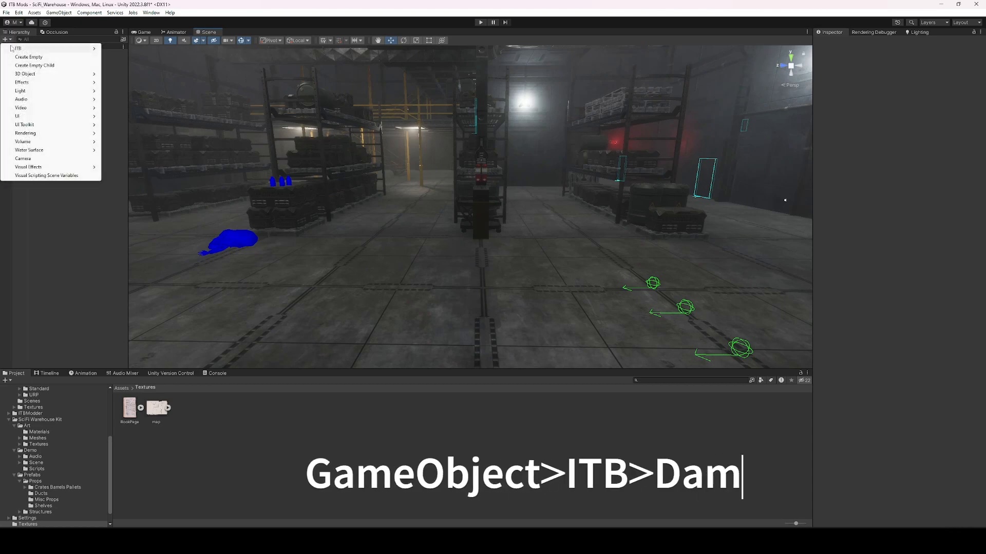
{"action": "mouse_move", "coordinate": [23, 51]}
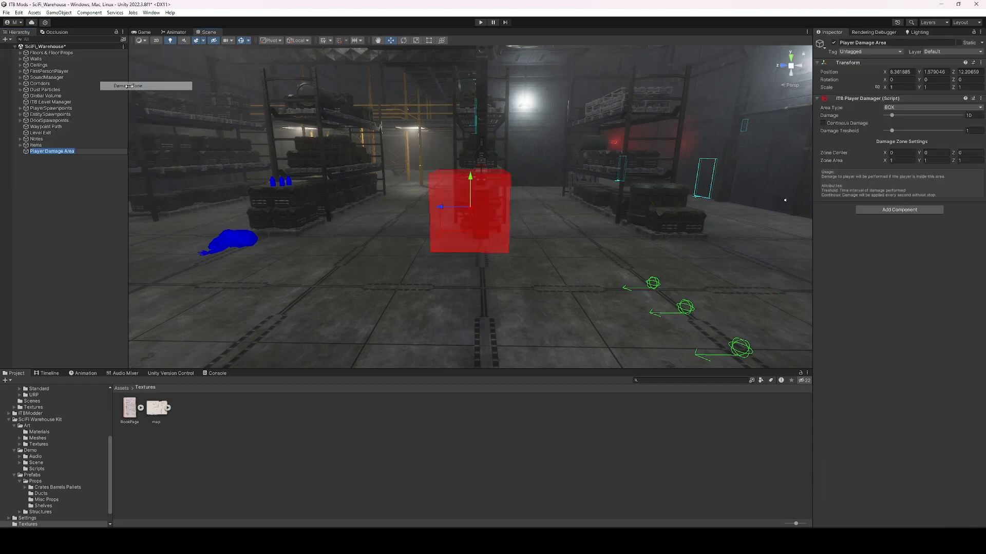
{"action": "left_click", "coordinate": [137, 86]}
{"action": "right_click_drag", "start_coordinate": [579, 182], "coordinate": [549, 191]}
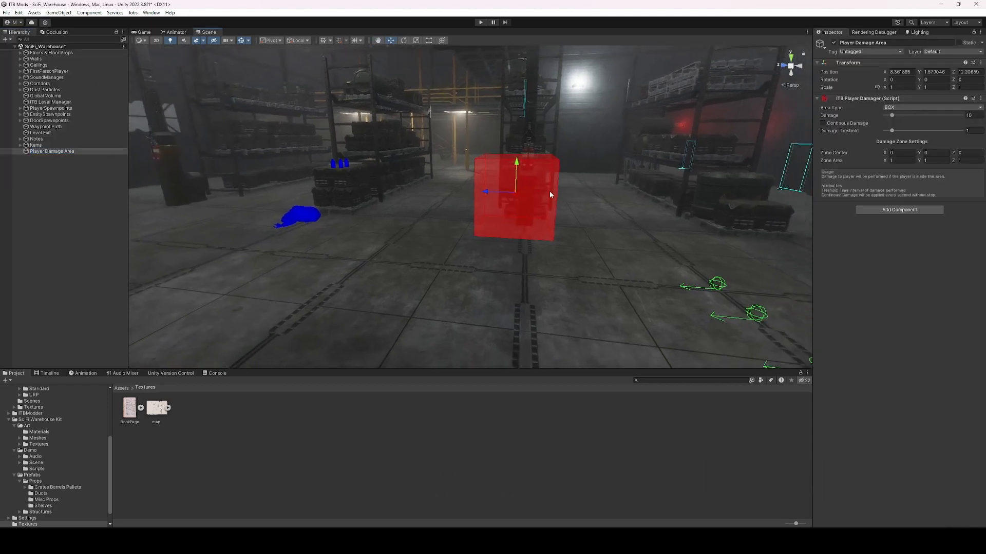
{"action": "left_click_drag", "start_coordinate": [523, 193], "coordinate": [459, 268]}
{"action": "right_click_drag", "start_coordinate": [459, 269], "coordinate": [526, 237]}
{"action": "left_click_drag", "start_coordinate": [526, 237], "coordinate": [436, 229]}
{"action": "right_click_drag", "start_coordinate": [436, 228], "coordinate": [518, 199]}
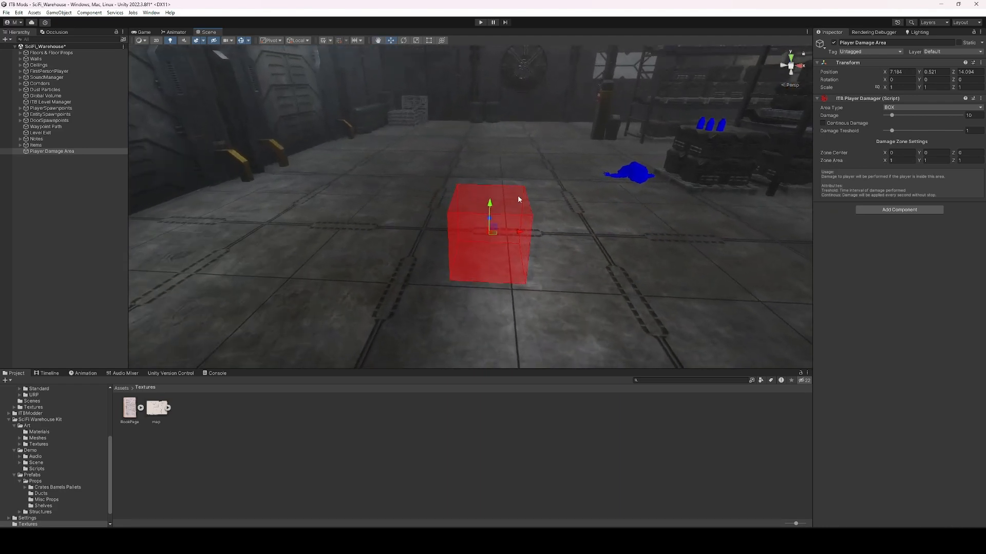
Try the SPHERICAL area type, revert the damage zone to BOX, then select the pikes.
{"action": "left_click", "coordinate": [906, 108]}
{"action": "left_click", "coordinate": [904, 123]}
{"action": "left_click", "coordinate": [907, 107]}
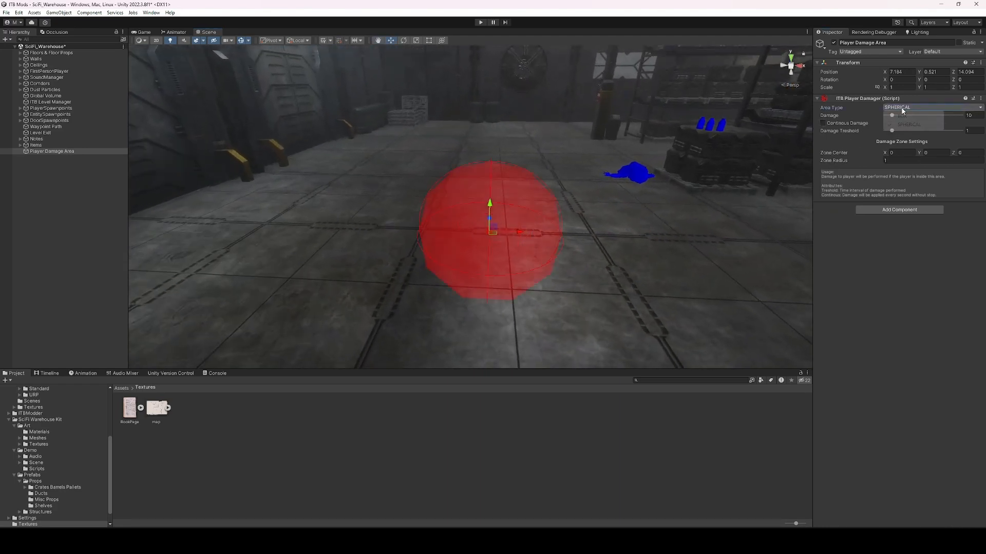
{"action": "left_click", "coordinate": [904, 116]}
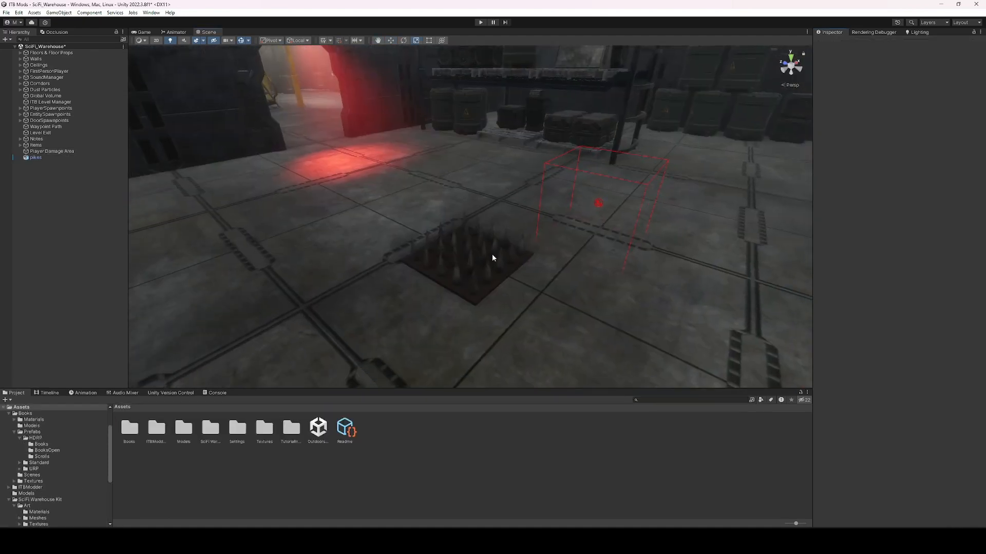
{"action": "left_click", "coordinate": [492, 254]}
{"action": "left_click", "coordinate": [491, 448]}
Move the pikes farther back across the warehouse floor.
{"action": "left_click", "coordinate": [463, 276]}
{"action": "left_click_drag", "start_coordinate": [472, 267], "coordinate": [486, 223]}
{"action": "left_click", "coordinate": [598, 204]}
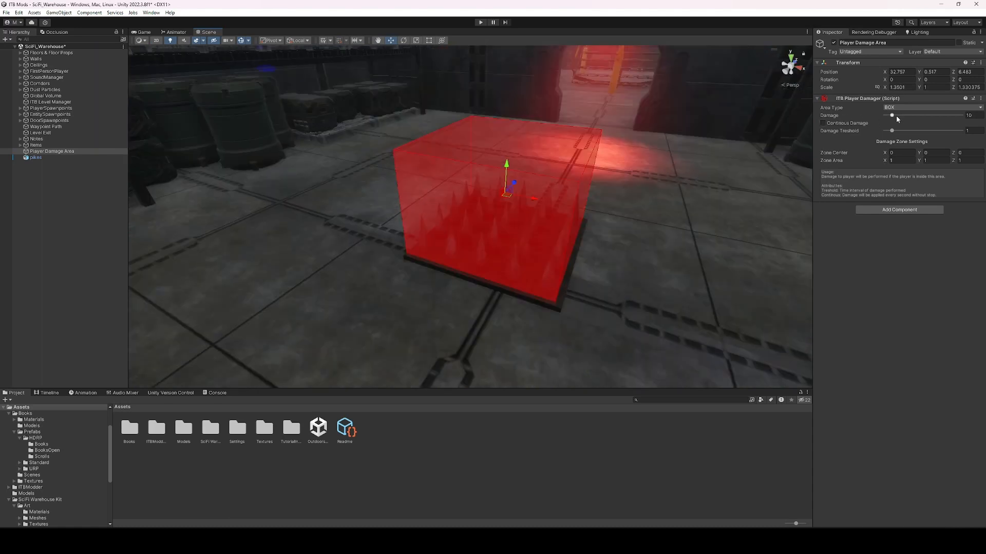
Set the Player Damage Area to 43 damage, Continous Damage off, threshold 3.15.
{"action": "left_click_drag", "start_coordinate": [897, 118], "coordinate": [961, 116]}
{"action": "left_click", "coordinate": [917, 115]}
{"action": "left_click", "coordinate": [823, 123]}
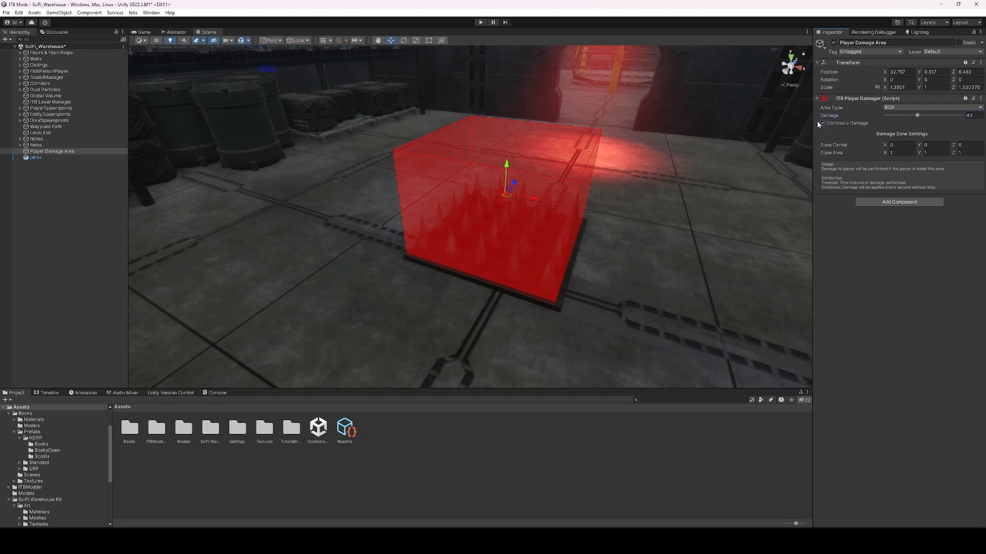
{"action": "left_click", "coordinate": [822, 124]}
{"action": "mouse_move", "coordinate": [889, 132]}
{"action": "left_mouse_down"}
{"action": "mouse_move", "coordinate": [926, 131]}
{"action": "mouse_move", "coordinate": [899, 132]}
{"action": "left_mouse_up"}
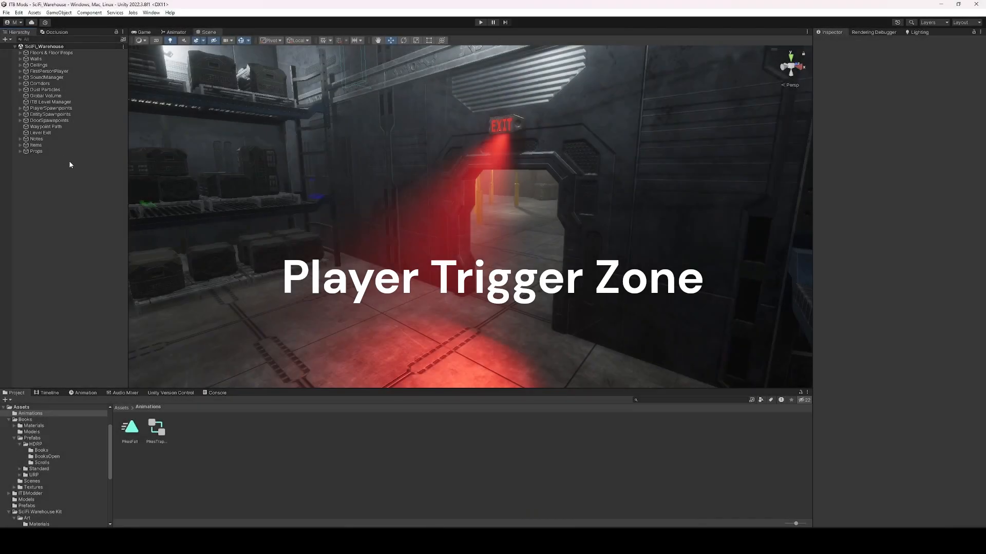
Add an ITB Player Trigger Zone and give it a box collider.
{"action": "right_click", "coordinate": [91, 197]}
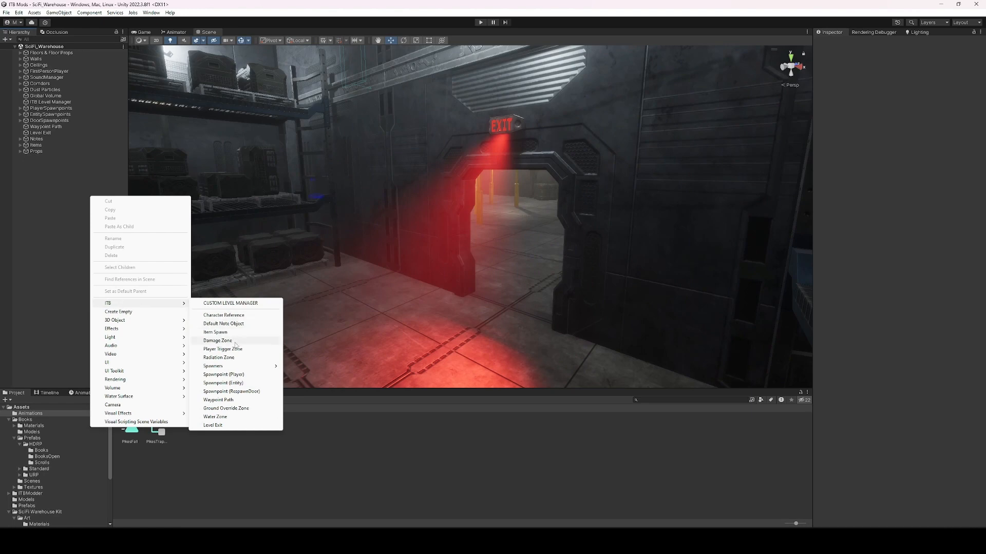
{"action": "left_click", "coordinate": [237, 349]}
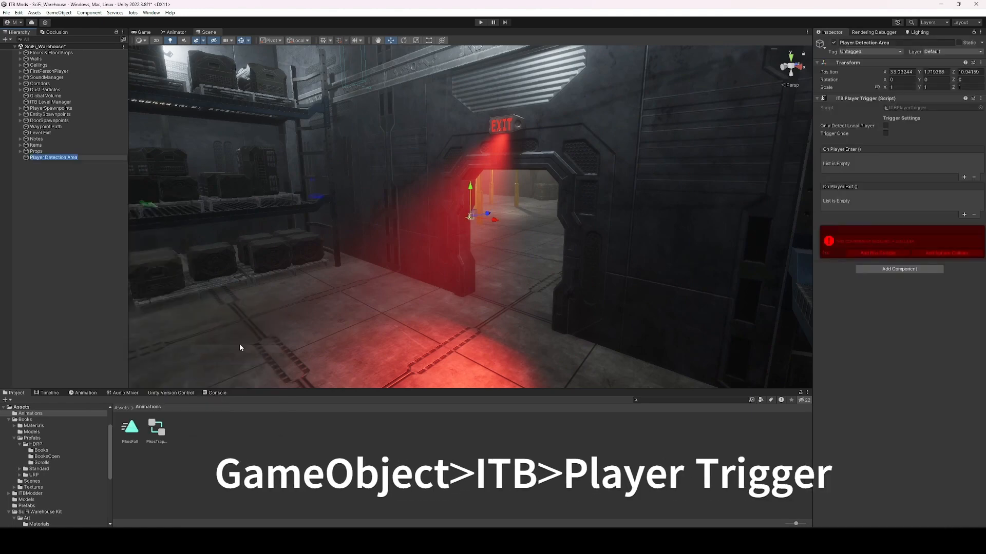
{"action": "left_click_drag", "start_coordinate": [473, 222], "coordinate": [461, 228]}
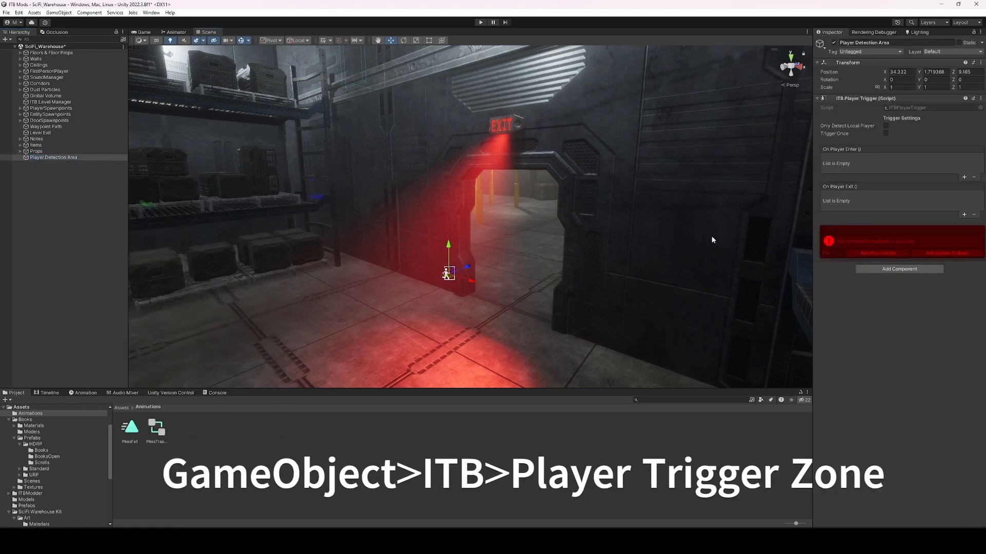
{"action": "left_click", "coordinate": [902, 256]}
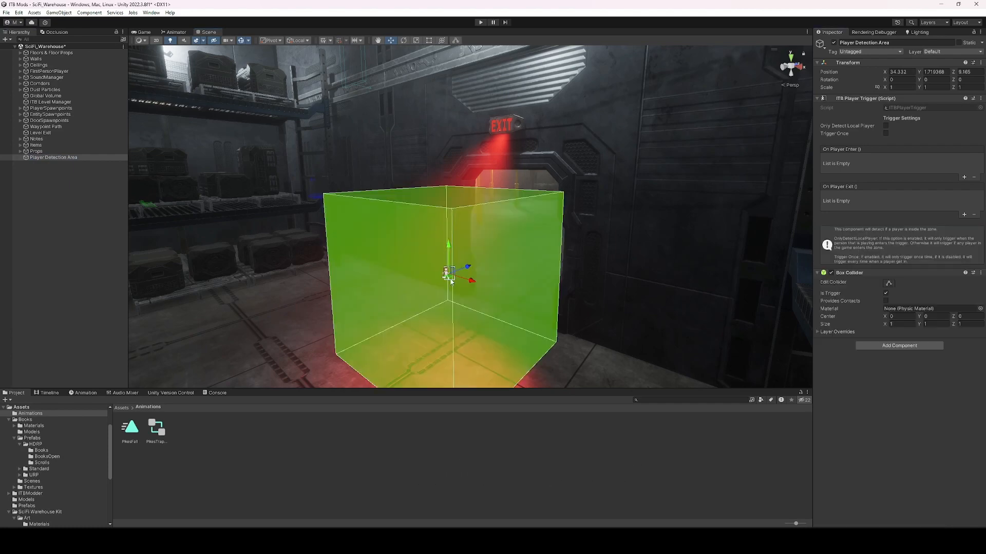
Position the trigger box in the EXIT doorway and scale it to fill the opening.
{"action": "left_click_drag", "start_coordinate": [451, 281], "coordinate": [506, 286]}
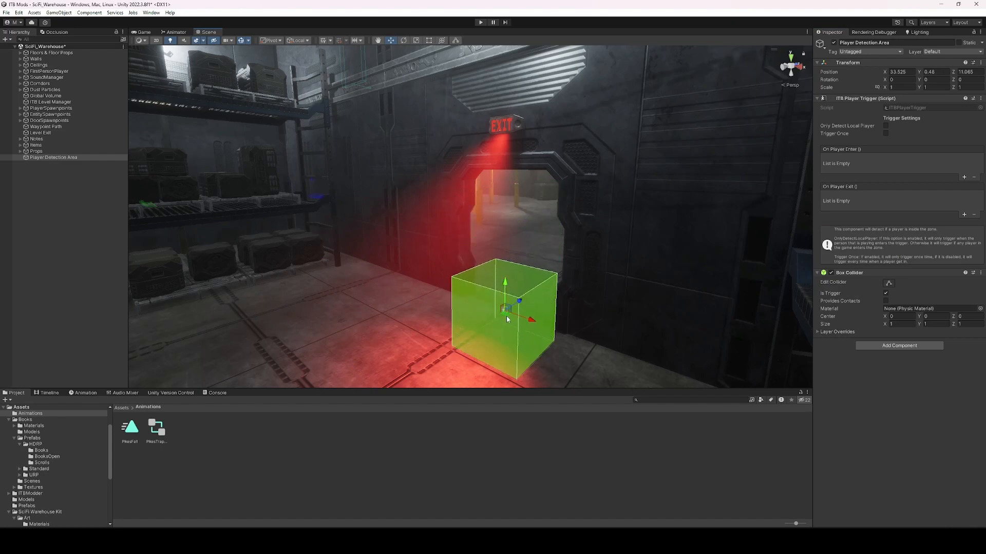
{"action": "left_click_drag", "start_coordinate": [507, 319], "coordinate": [558, 304]}
{"action": "left_click_drag", "start_coordinate": [518, 266], "coordinate": [528, 165]}
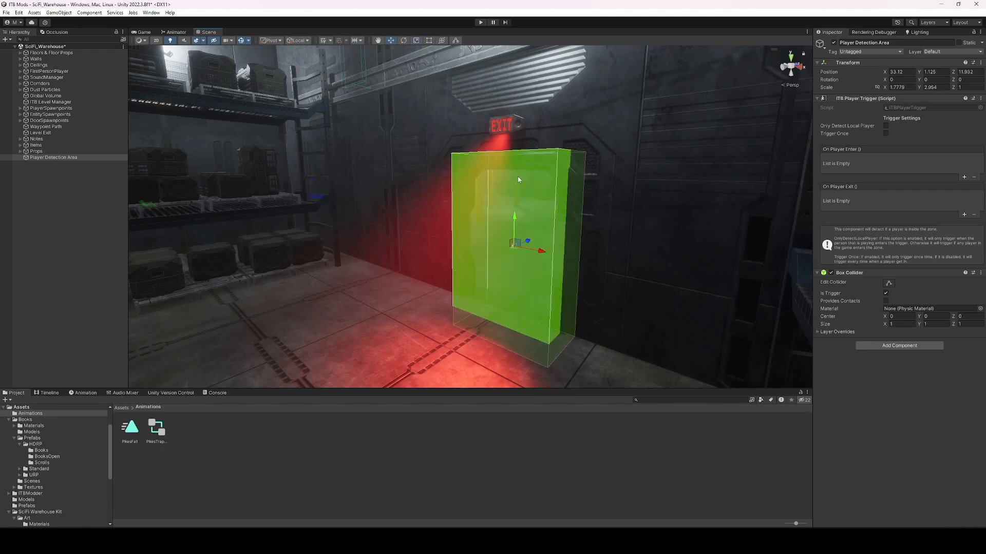
{"action": "left_click_drag", "start_coordinate": [516, 219], "coordinate": [516, 213]}
{"action": "key", "text": "w"}
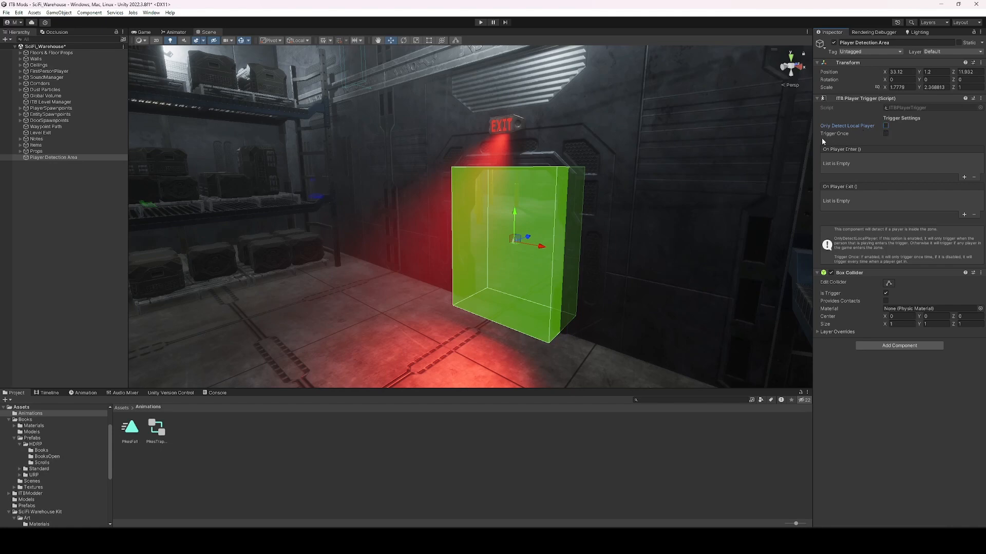
Tick Trigger Once on the Player Detection Area trigger.
{"action": "left_click", "coordinate": [885, 133]}
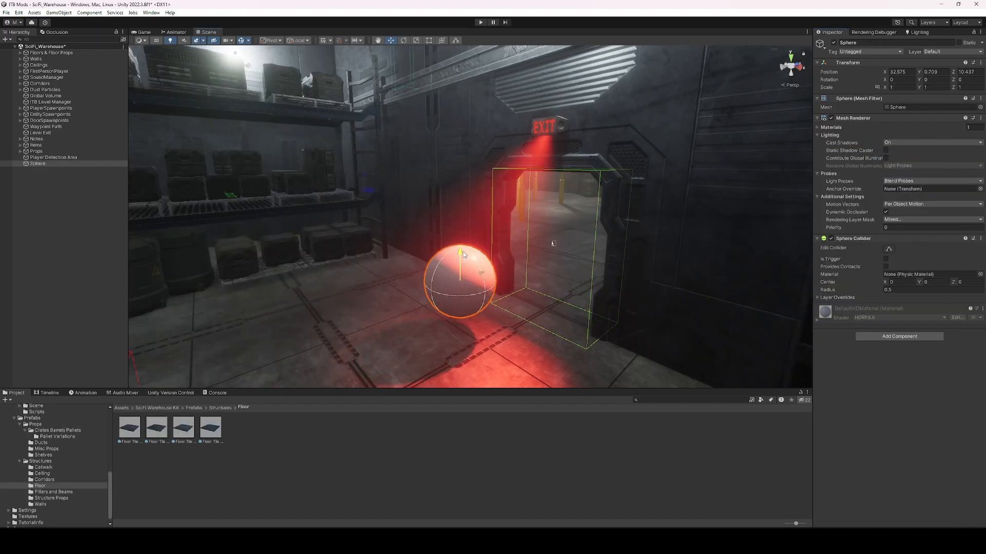
Raise the Sphere above the floor and add a Rigidbody to it.
{"action": "left_click_drag", "start_coordinate": [469, 265], "coordinate": [435, 142]}
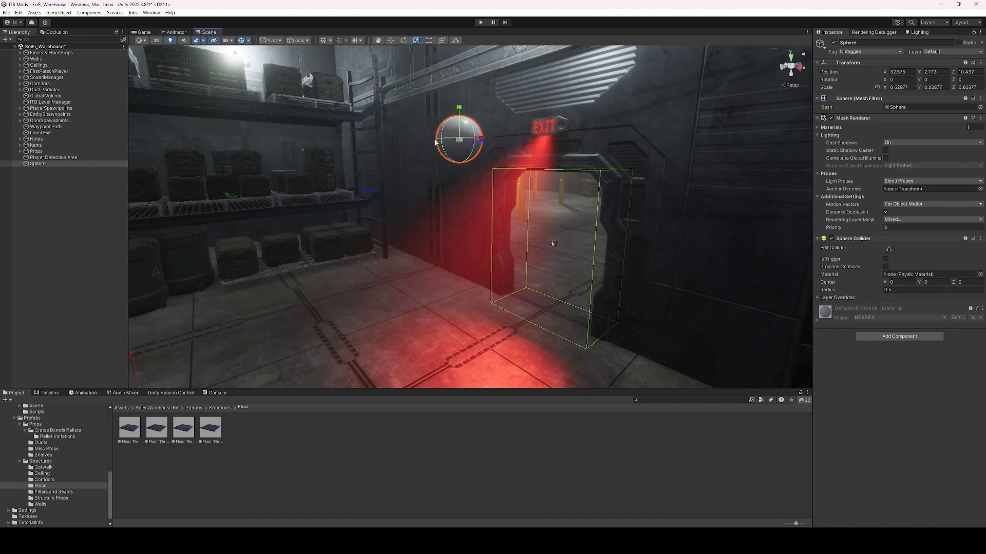
{"action": "left_click", "coordinate": [878, 337]}
{"action": "type", "text": "rigidbody"}
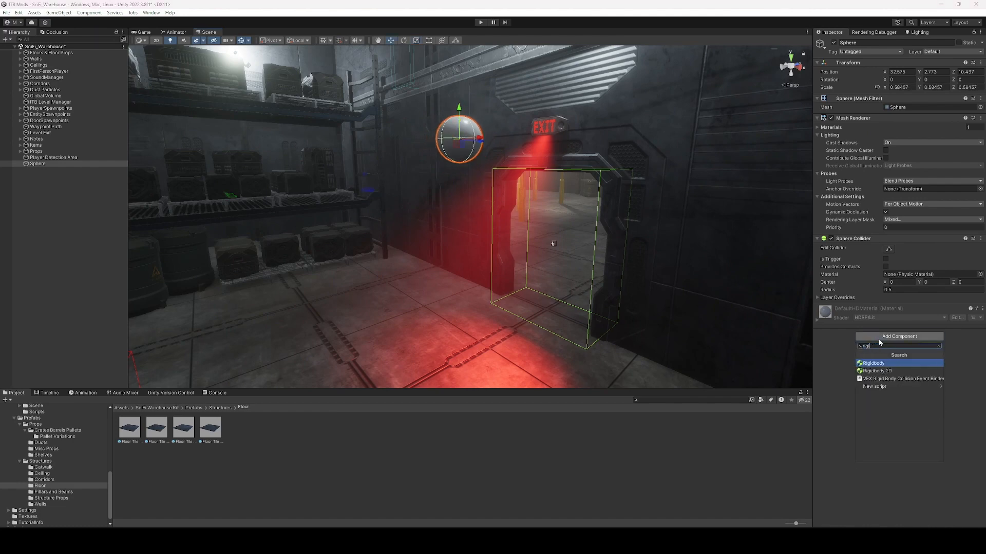
{"action": "key", "text": "Return"}
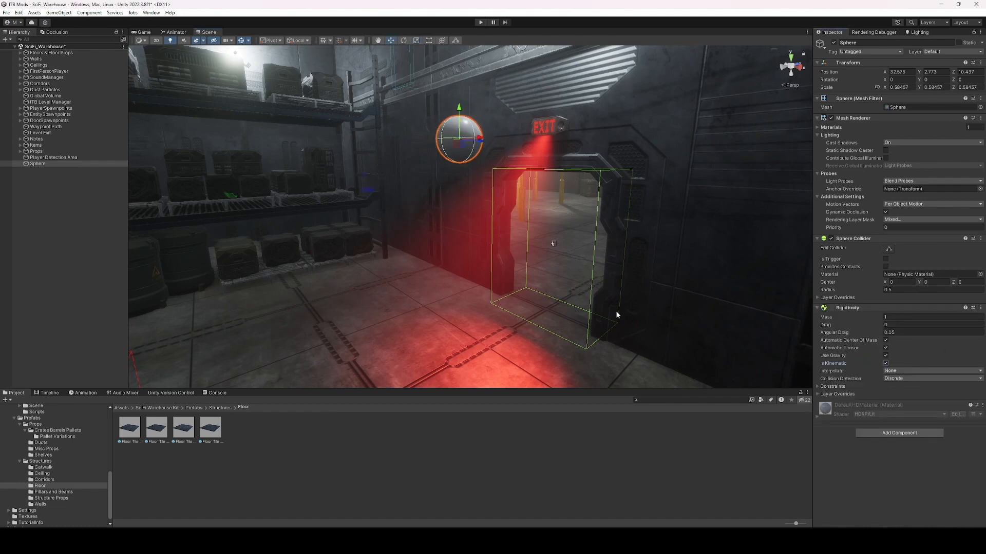
{"action": "mouse_move", "coordinate": [607, 237]}
{"action": "right_mouse_down"}
{"action": "mouse_move", "coordinate": [599, 224]}
{"action": "mouse_move", "coordinate": [591, 231]}
{"action": "right_mouse_up"}
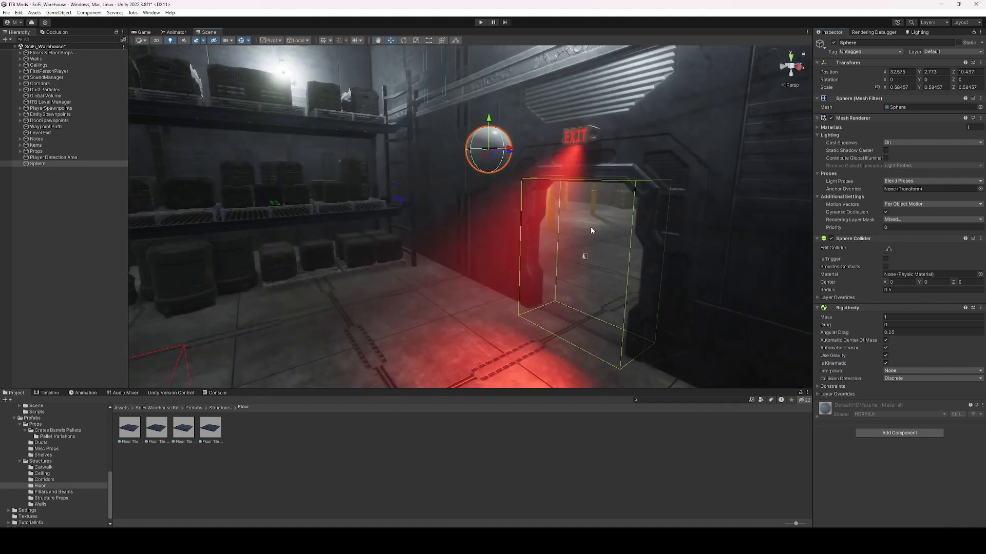
Add an On Player Enter event on Player Detection Area setting the Sphere's Rigidbody.isKinematic.
{"action": "left_click", "coordinate": [586, 260]}
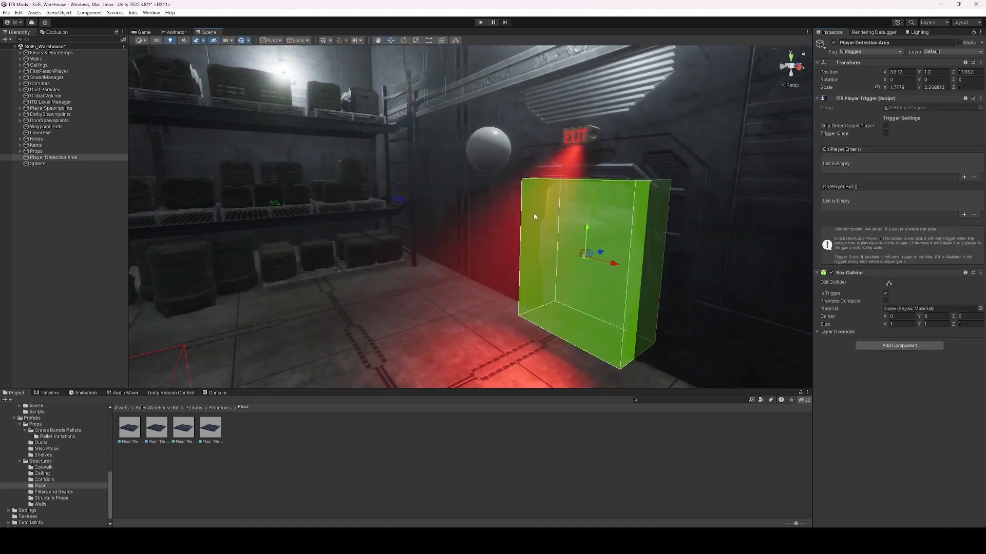
{"action": "left_click", "coordinate": [963, 177]}
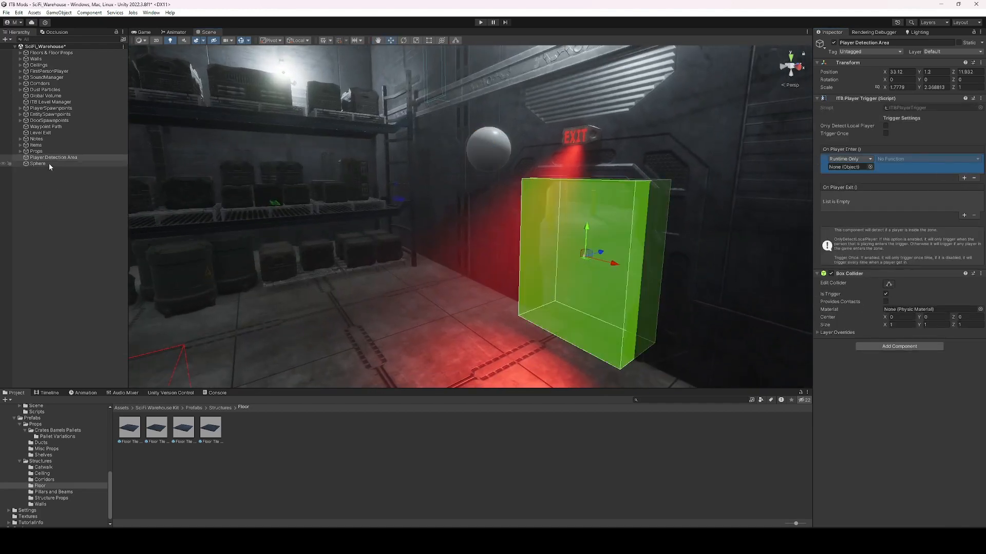
{"action": "left_click_drag", "start_coordinate": [50, 166], "coordinate": [840, 183]}
{"action": "left_click", "coordinate": [892, 159]}
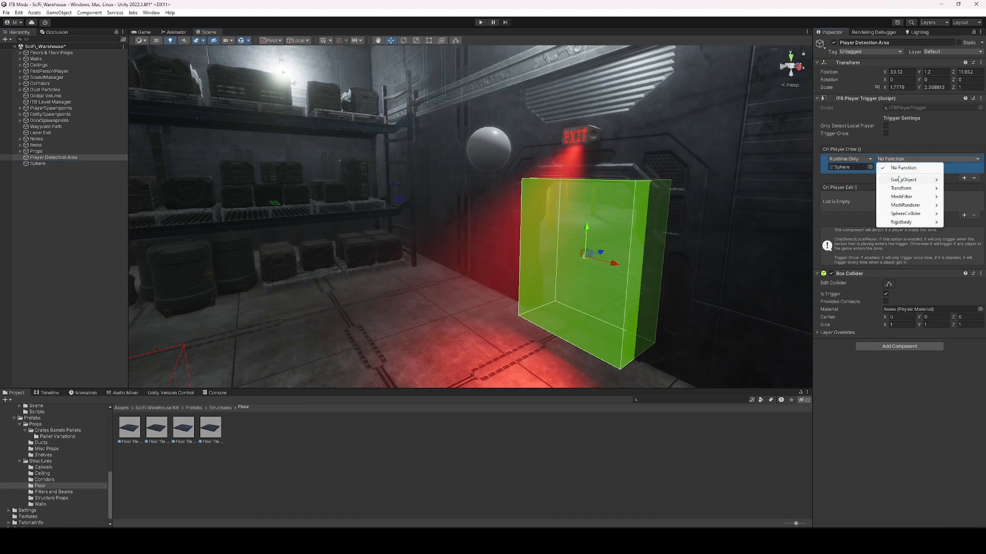
{"action": "mouse_move", "coordinate": [898, 224]}
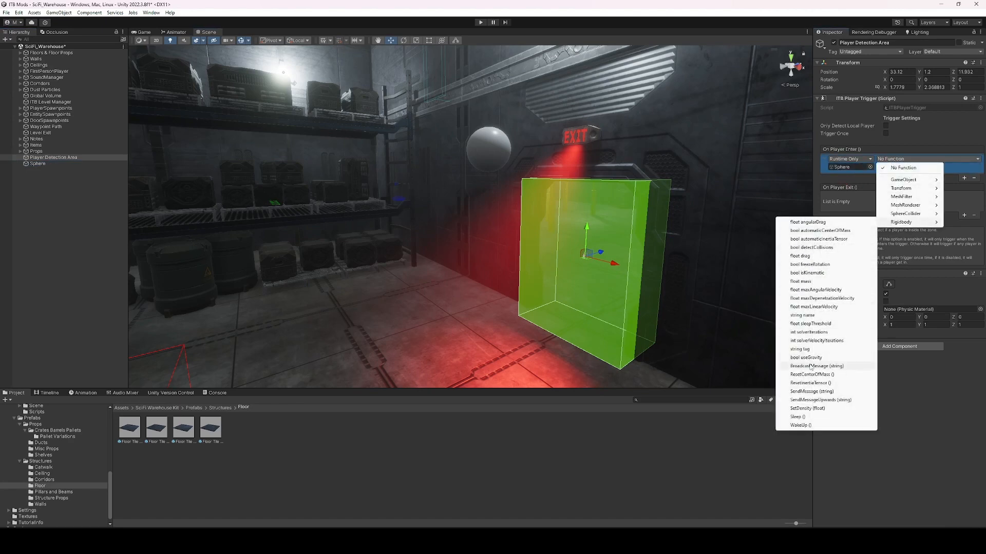
{"action": "left_click", "coordinate": [807, 272]}
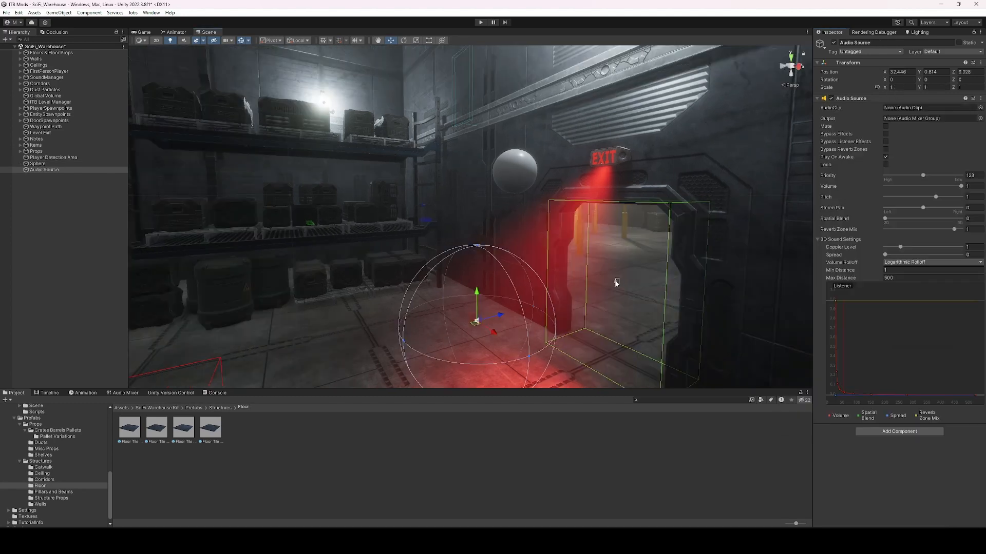
Add a second On Player Enter entry on Player Detection Area targeting the Audio Source.
{"action": "left_click", "coordinate": [616, 284]}
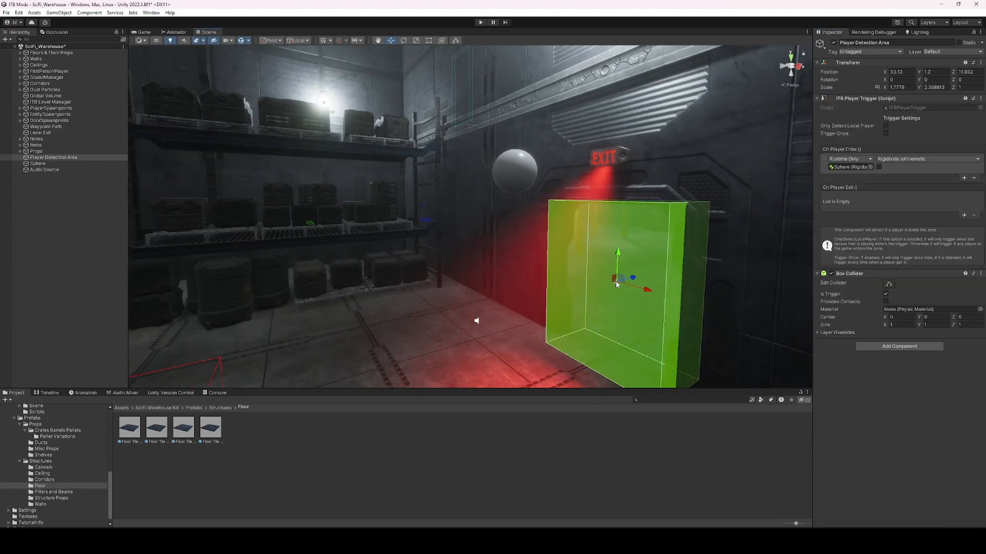
{"action": "left_click", "coordinate": [963, 179]}
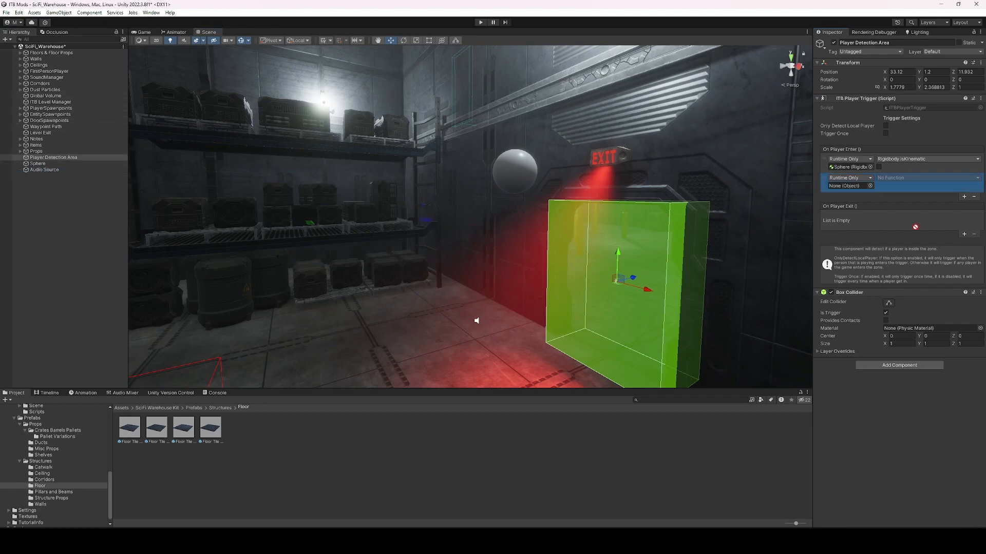
{"action": "left_click", "coordinate": [893, 179]}
{"action": "mouse_move", "coordinate": [903, 215]}
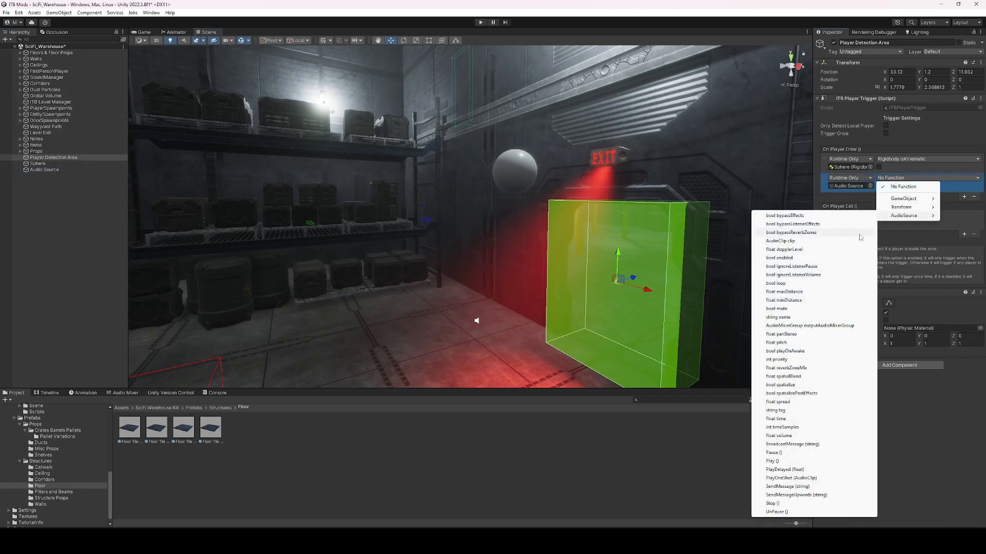
{"action": "left_click", "coordinate": [796, 241]}
Switch that entry to AudioSource.PlayOneShot and pick the sound clip to play.
{"action": "left_click", "coordinate": [913, 177]}
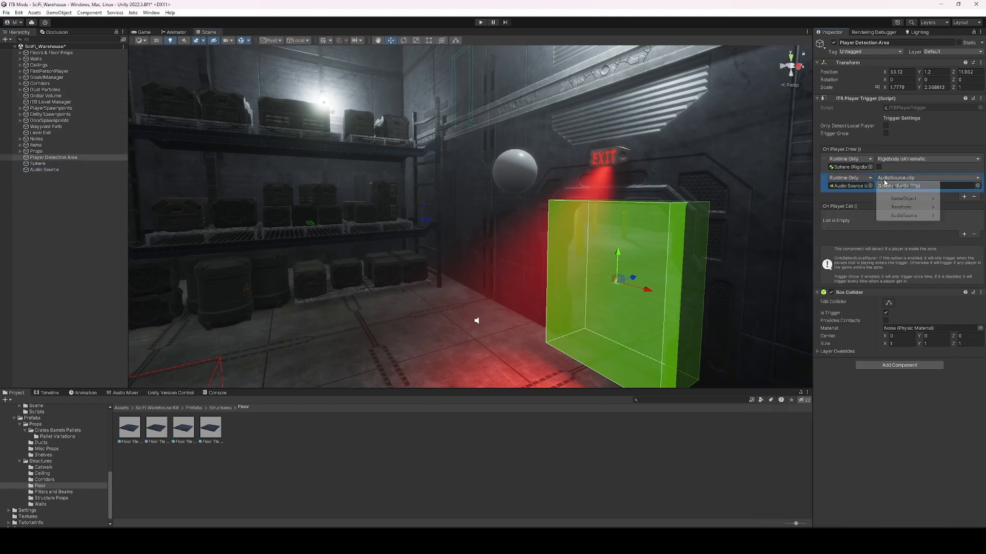
{"action": "mouse_move", "coordinate": [895, 215]}
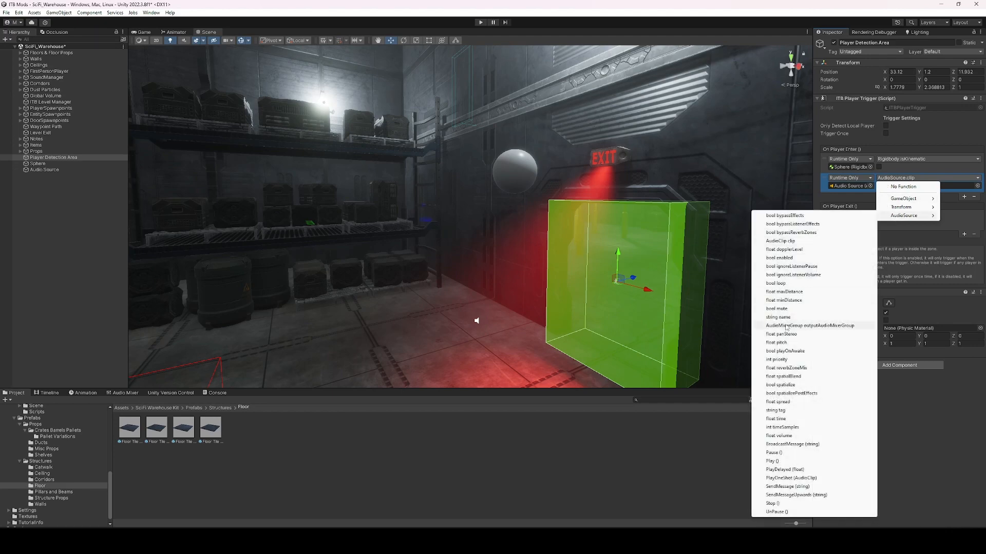
{"action": "left_click", "coordinate": [788, 478]}
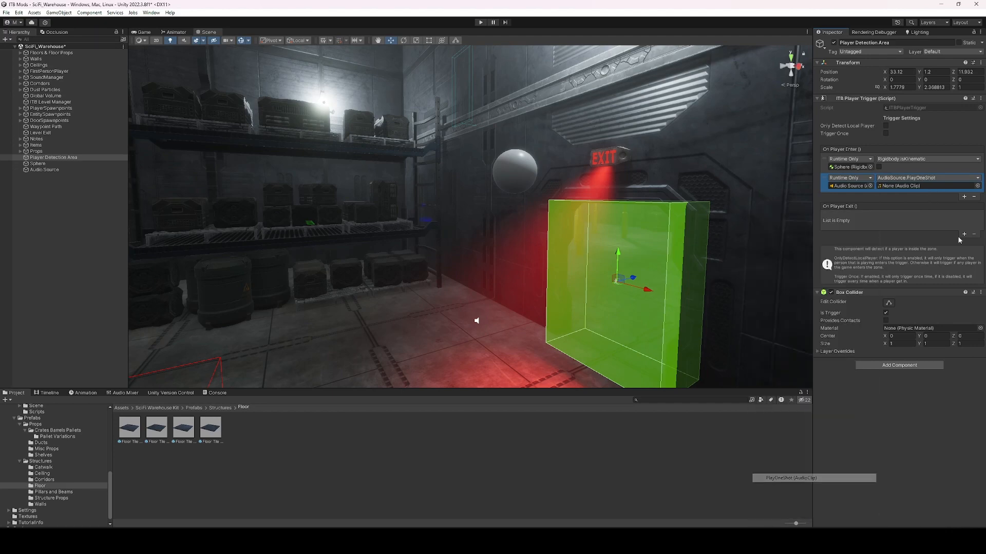
{"action": "left_click", "coordinate": [978, 186]}
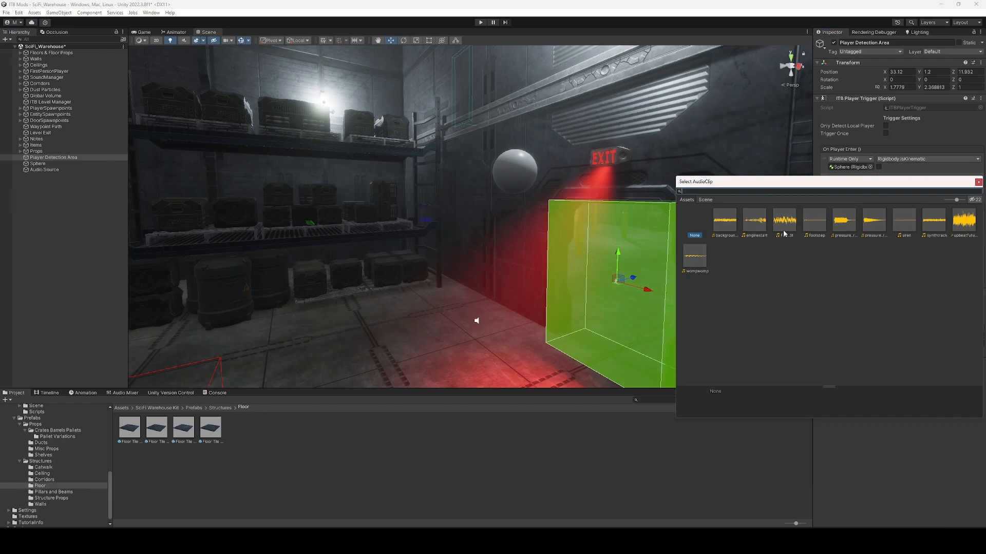
{"action": "left_click", "coordinate": [763, 229]}
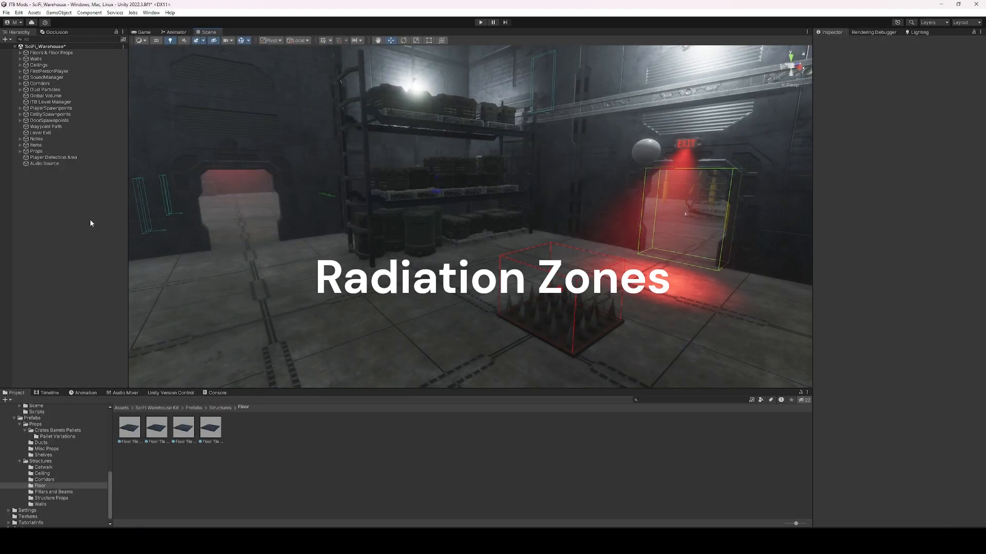
Create an ITB Radiation Zone and move it onto the floor near the spiked trap.
{"action": "right_click", "coordinate": [90, 220]}
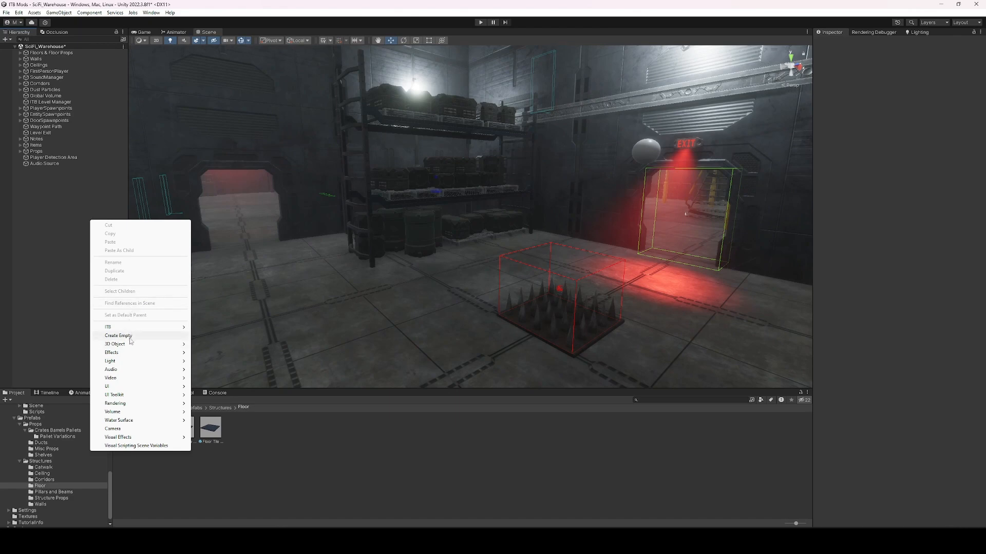
{"action": "mouse_move", "coordinate": [136, 327]}
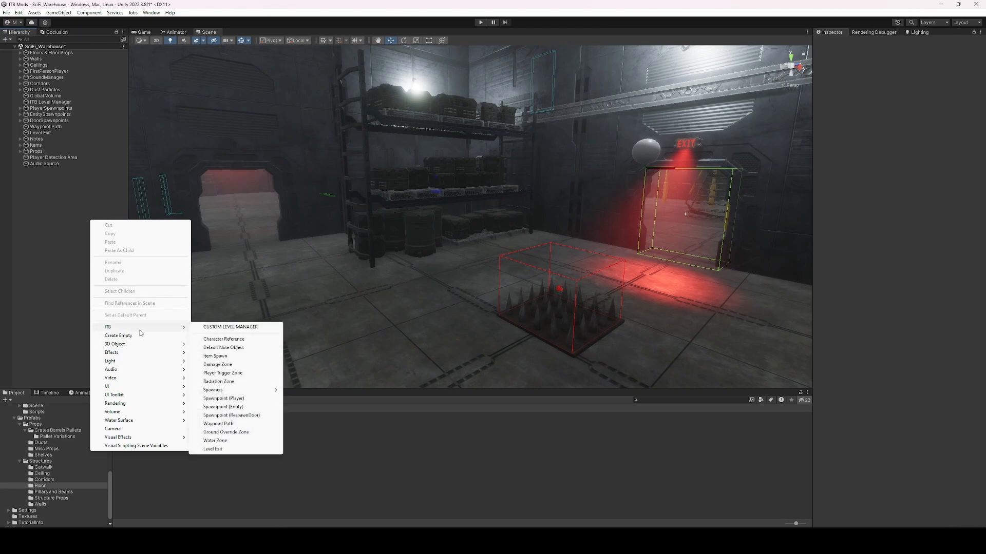
{"action": "left_click", "coordinate": [228, 382]}
{"action": "left_click_drag", "start_coordinate": [470, 220], "coordinate": [340, 290]}
{"action": "right_click_drag", "start_coordinate": [426, 313], "coordinate": [419, 296]}
{"action": "scroll", "coordinate": [442, 268], "scroll_direction": "down", "scroll_amount": 4}
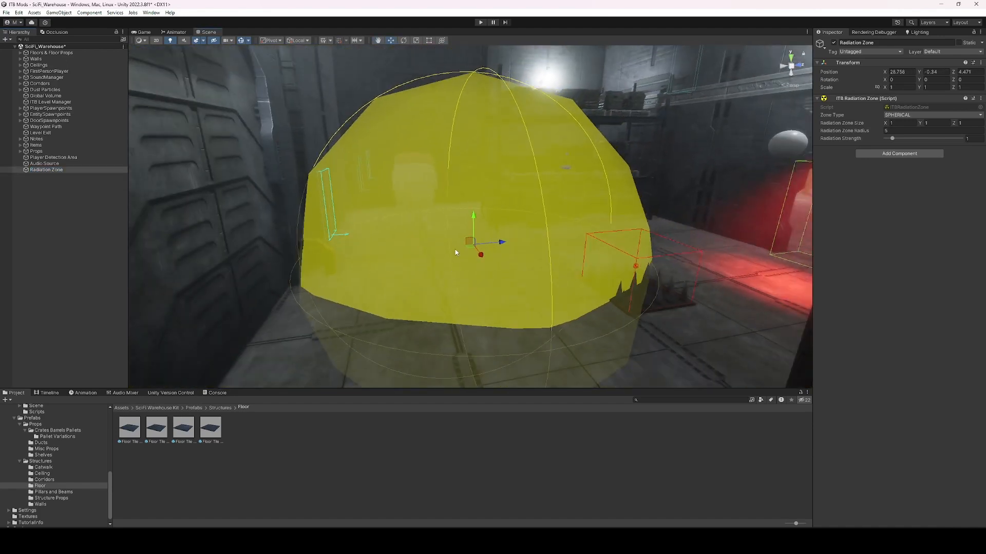
{"action": "left_click_drag", "start_coordinate": [470, 248], "coordinate": [484, 253]}
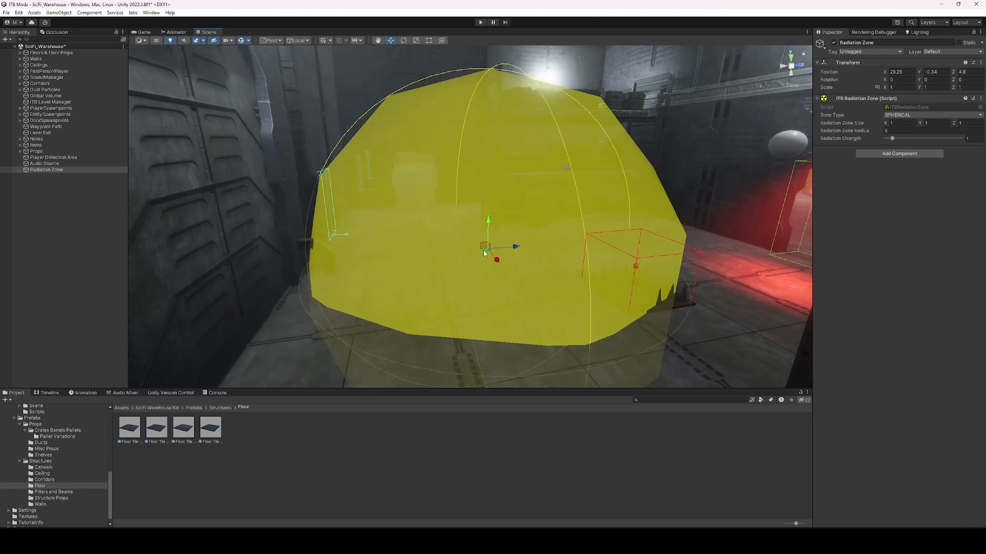
Set Zone Type to BOX, size it 3.59 × 4.39 × 3.95, and seat it on the floor.
{"action": "left_click", "coordinate": [924, 115]}
{"action": "left_click", "coordinate": [904, 132]}
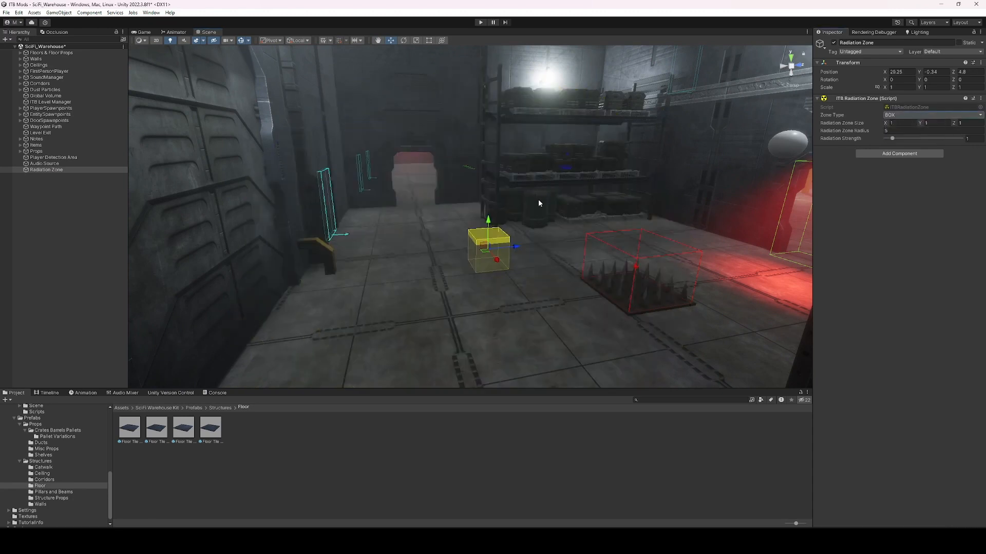
{"action": "left_click_drag", "start_coordinate": [925, 124], "coordinate": [1, 137]}
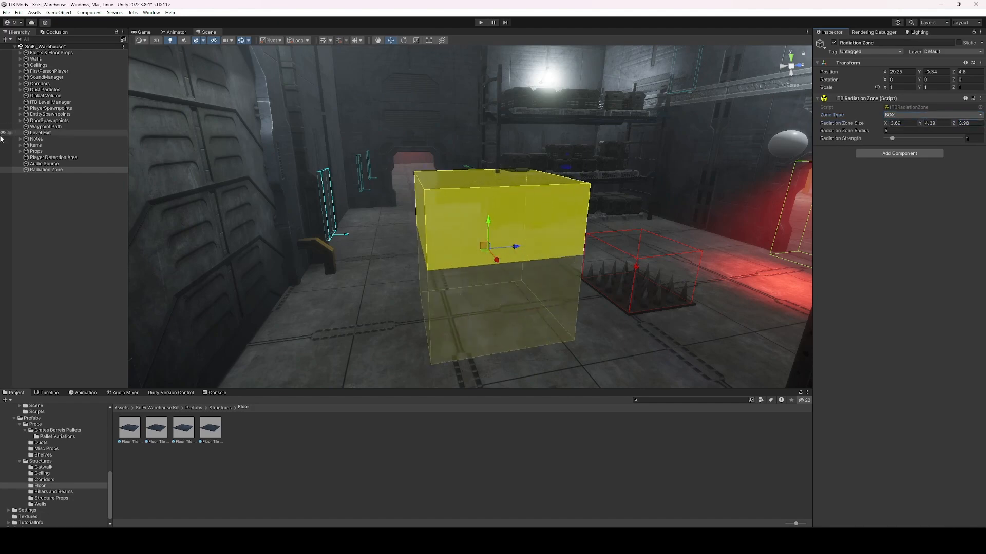
{"action": "left_click_drag", "start_coordinate": [488, 222], "coordinate": [447, 185]}
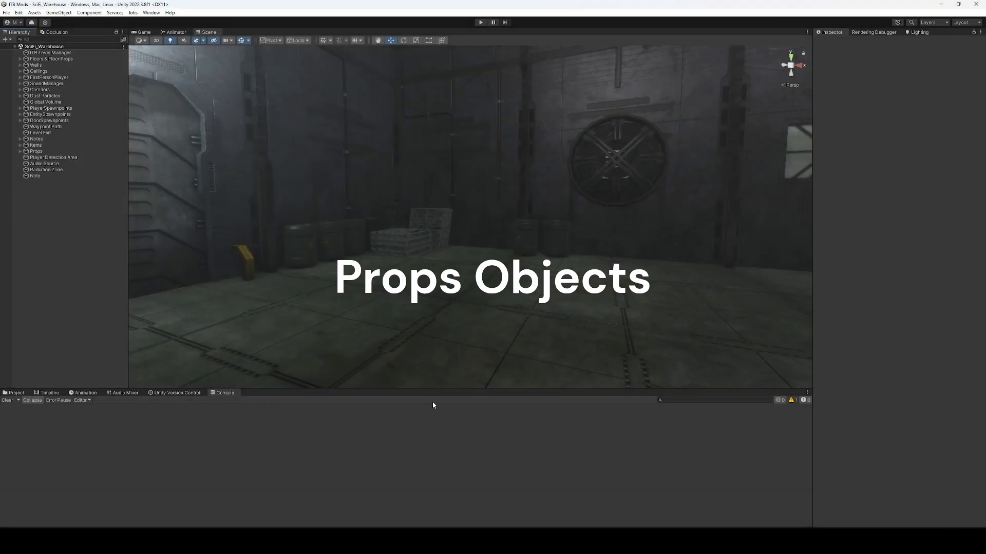
Create an ITB Prop Spawn, move it across the floor and turn it to face backward.
{"action": "left_click", "coordinate": [6, 39]}
{"action": "mouse_move", "coordinate": [42, 66]}
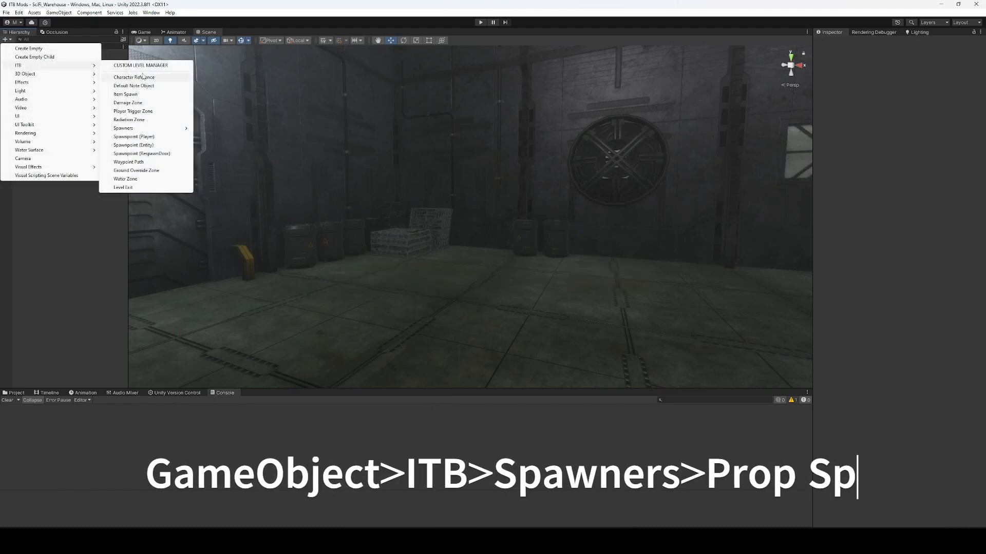
{"action": "mouse_move", "coordinate": [148, 129]}
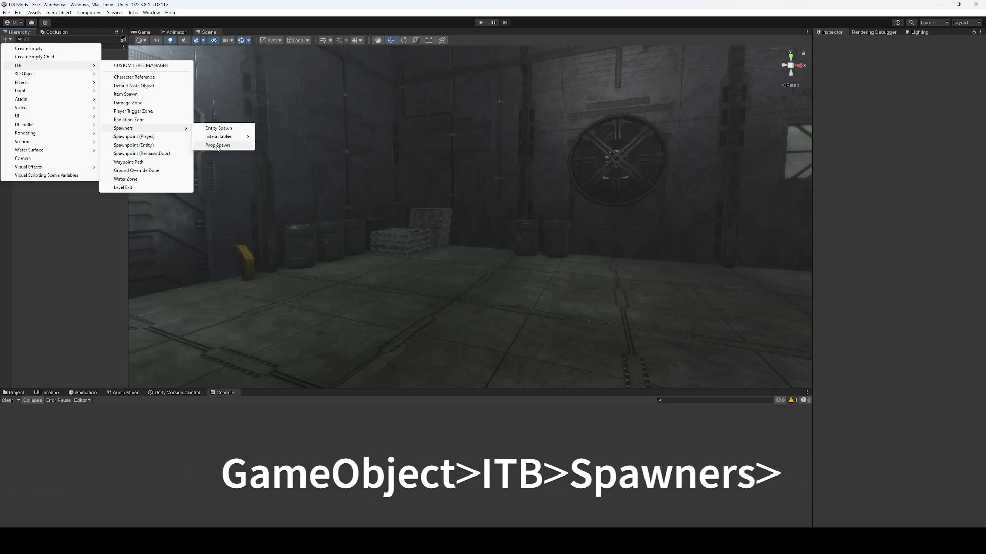
{"action": "left_click", "coordinate": [218, 145]}
{"action": "key", "text": "w"}
{"action": "right_click_drag", "start_coordinate": [470, 199], "coordinate": [471, 201]}
{"action": "left_click_drag", "start_coordinate": [474, 217], "coordinate": [455, 304]}
{"action": "key", "text": "e"}
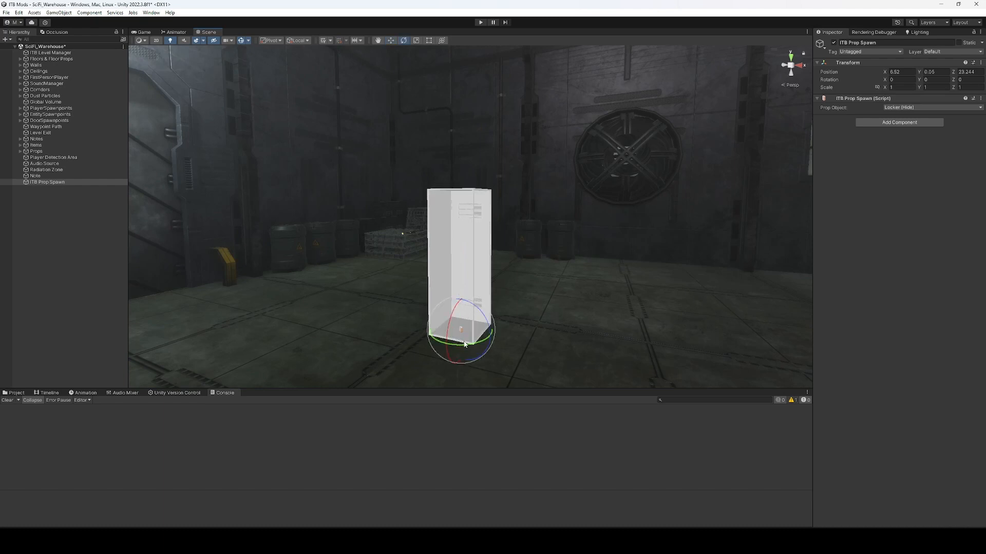
{"action": "left_click_drag", "start_coordinate": [447, 338], "coordinate": [236, 329]}
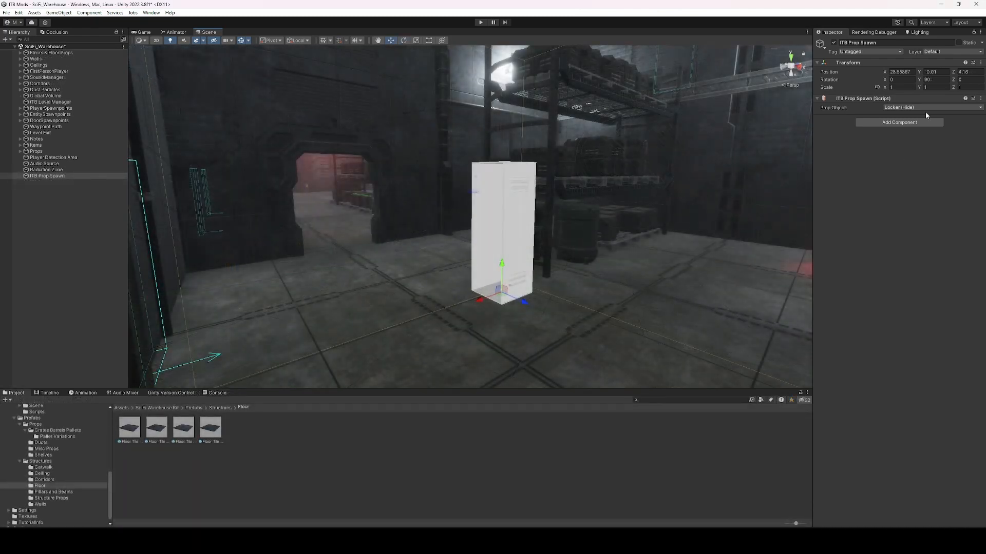
Cycle the prop through Locker (Loot), Closet (Hide), Loot Crate, Carnivore Plants and Ivy Obstacle, rotating it 270°.
{"action": "left_click", "coordinate": [927, 107]}
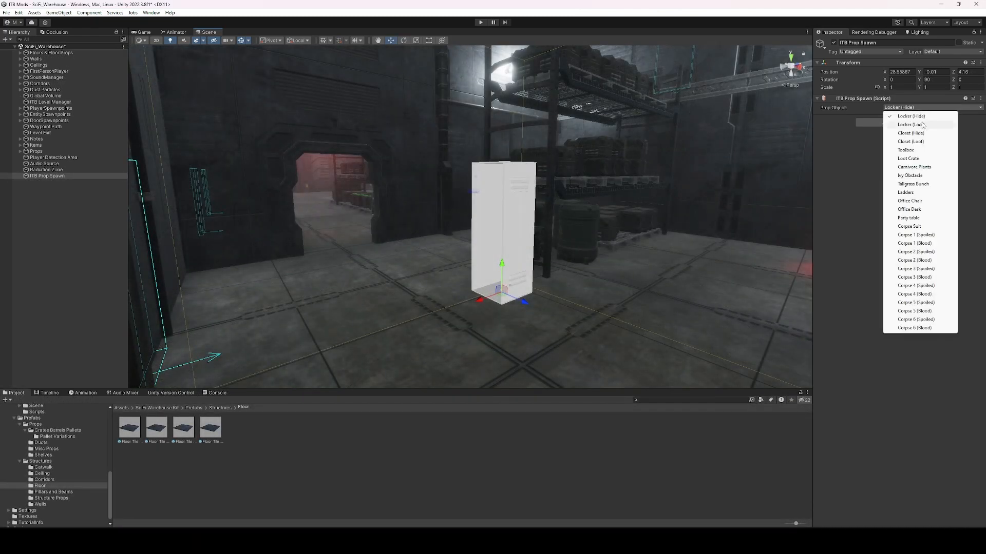
{"action": "left_click", "coordinate": [911, 124]}
{"action": "left_click", "coordinate": [947, 107]}
{"action": "left_click", "coordinate": [910, 133]}
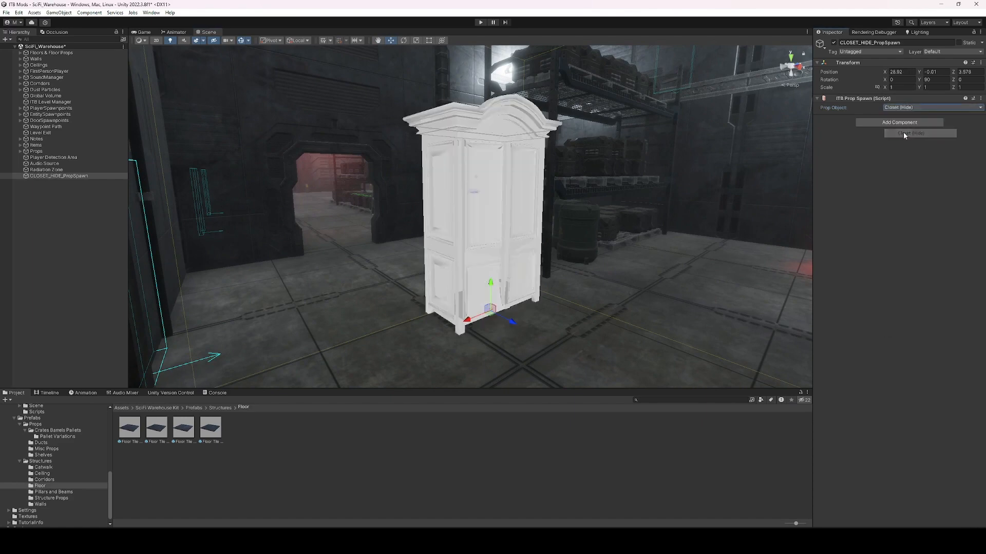
{"action": "left_click", "coordinate": [918, 108]}
{"action": "left_click", "coordinate": [906, 150]}
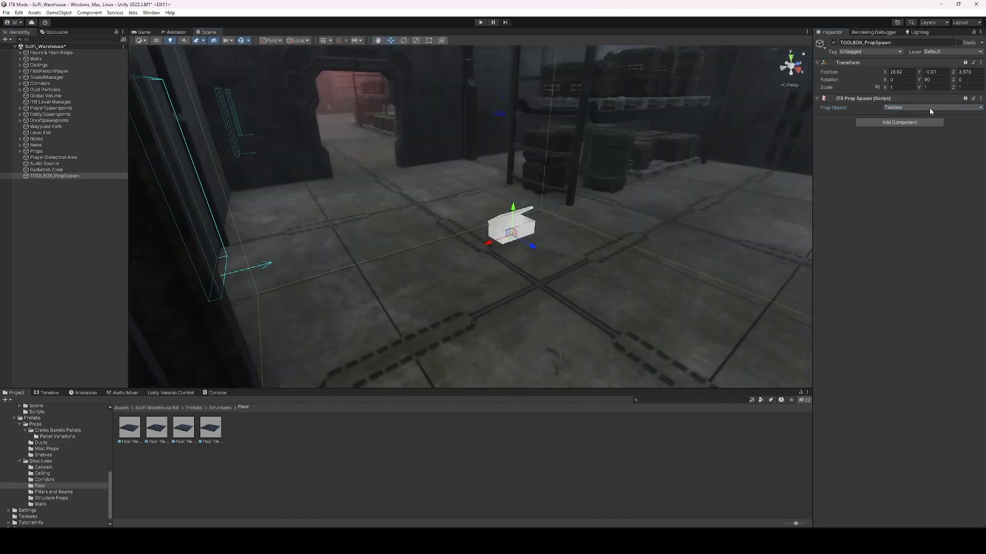
{"action": "left_click", "coordinate": [929, 107]}
{"action": "left_click", "coordinate": [908, 158]}
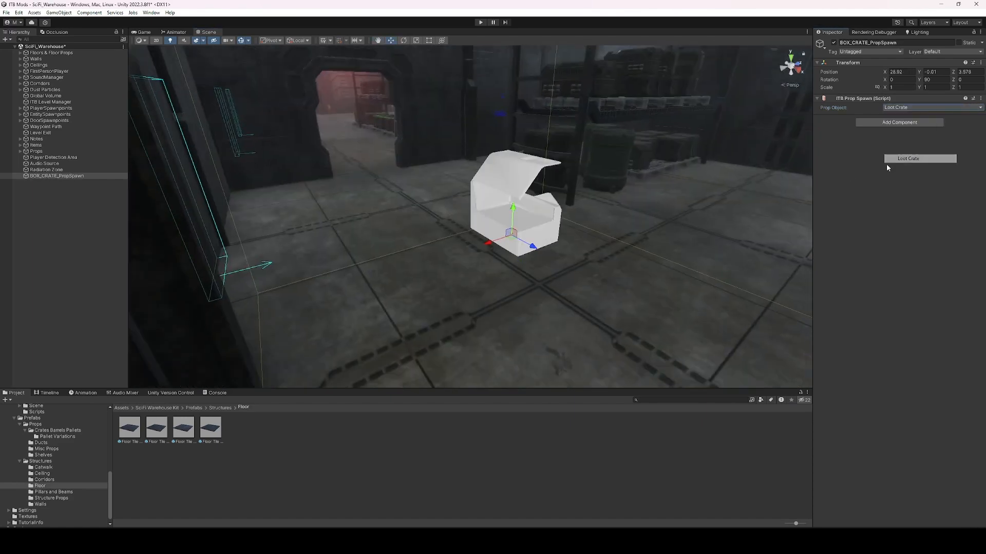
{"action": "left_click", "coordinate": [939, 108]}
{"action": "left_click", "coordinate": [914, 175]}
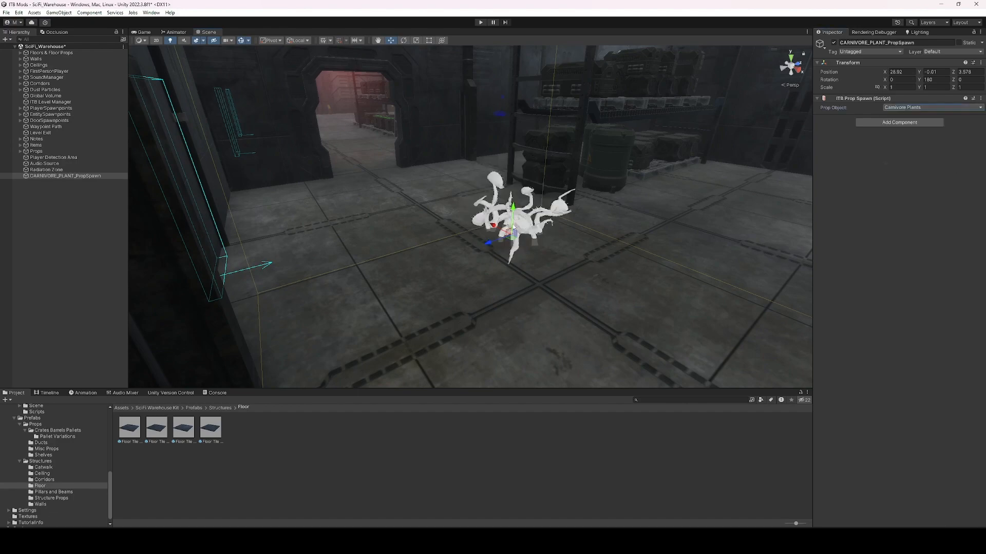
{"action": "left_click", "coordinate": [931, 107]}
{"action": "left_click", "coordinate": [901, 176]}
{"action": "key", "text": "e"}
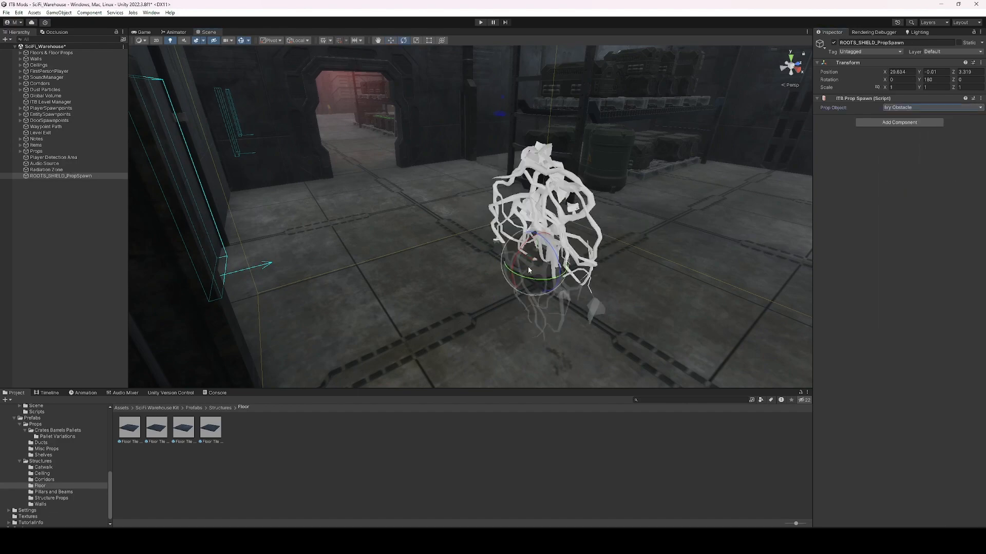
{"action": "left_click_drag", "start_coordinate": [529, 270], "coordinate": [435, 266], "text": "ctrl"}
{"action": "key", "text": "w"}
Try Tallgrass Bunch, Ladders, Office Chair, Office Desk and Party table props, rotating the desk.
{"action": "left_click", "coordinate": [921, 107]}
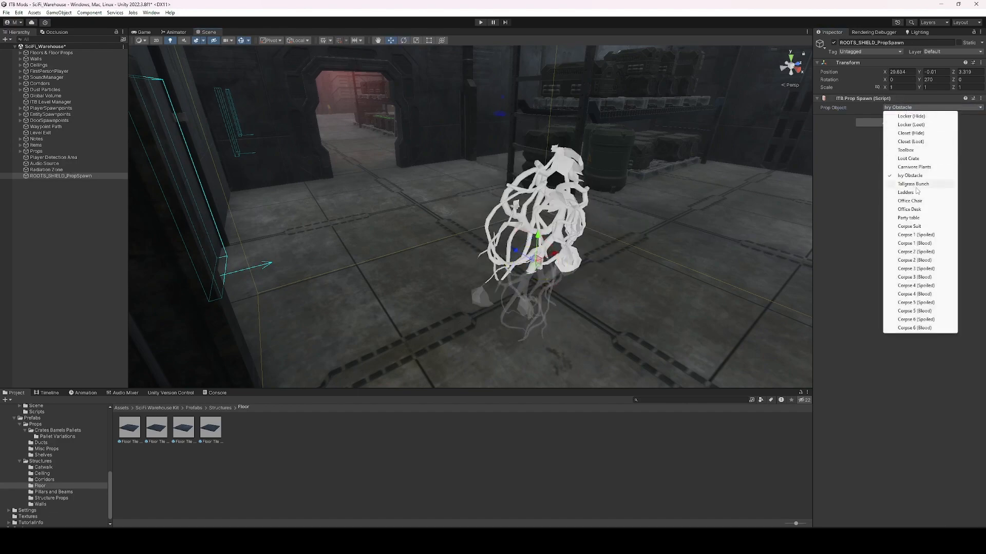
{"action": "left_click", "coordinate": [919, 183]}
{"action": "left_click", "coordinate": [931, 107]}
{"action": "left_click", "coordinate": [919, 192]}
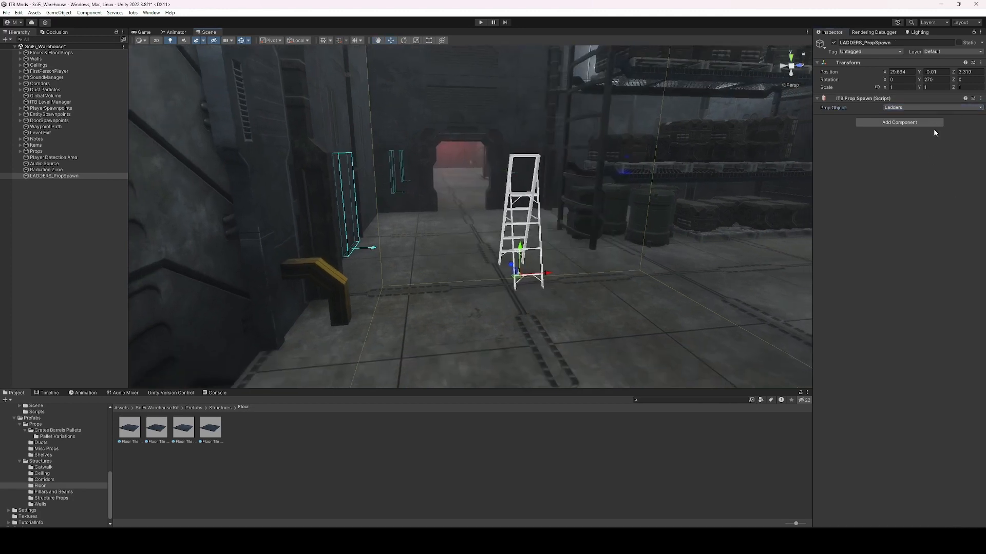
{"action": "left_click", "coordinate": [932, 107]}
{"action": "left_click", "coordinate": [919, 200]}
{"action": "left_click", "coordinate": [931, 107]}
{"action": "left_click", "coordinate": [912, 210]}
{"action": "key", "text": "e"}
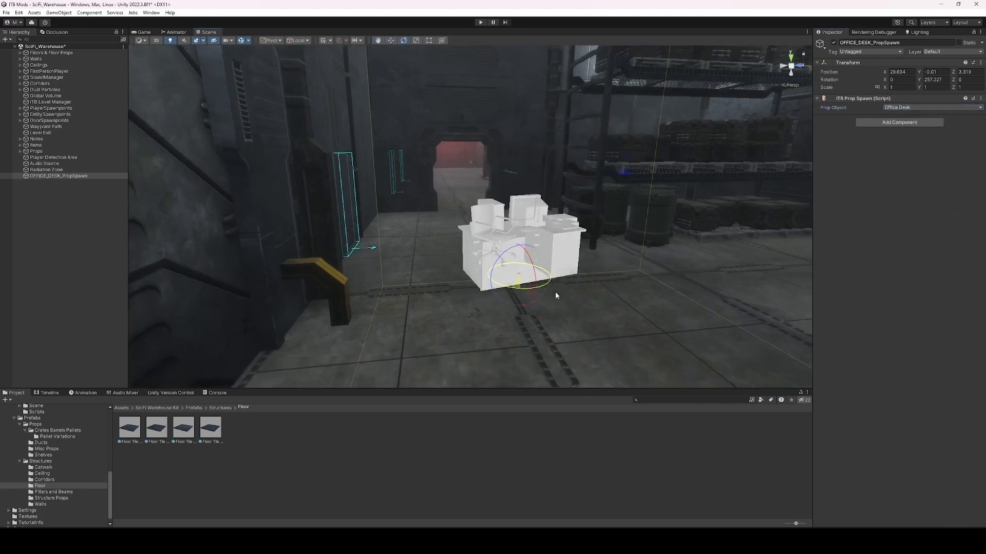
{"action": "left_click_drag", "start_coordinate": [555, 291], "coordinate": [519, 287]}
{"action": "left_click", "coordinate": [932, 107]}
{"action": "left_click", "coordinate": [912, 213]}
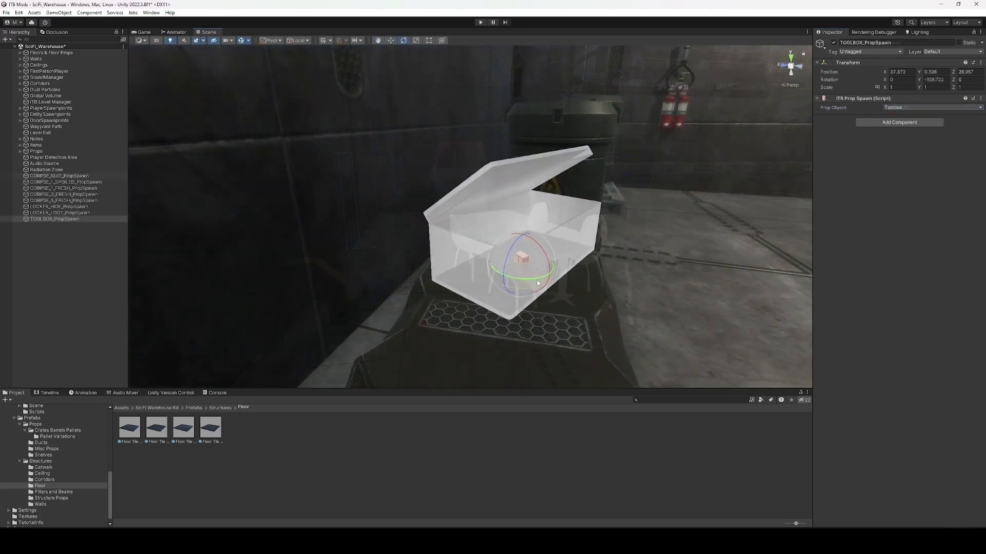
{"action": "left_click", "coordinate": [76, 304]}
{"action": "right_click", "coordinate": [89, 267]}
Create an ITB Item Spawn and place it inside the toolbox prop.
{"action": "mouse_move", "coordinate": [164, 378]}
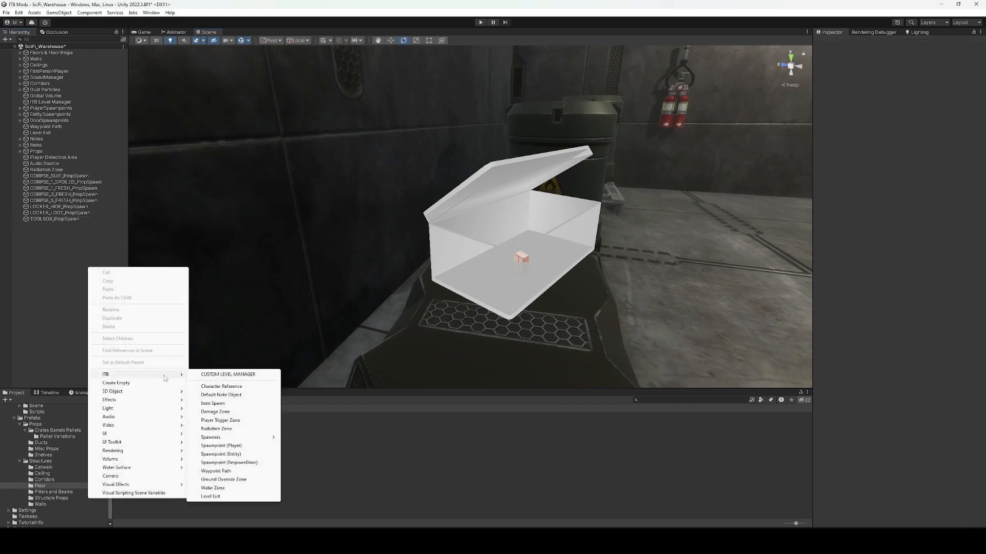
{"action": "left_click", "coordinate": [225, 406]}
{"action": "right_click", "coordinate": [476, 225]}
{"action": "key", "text": "w"}
{"action": "left_click_drag", "start_coordinate": [465, 216], "coordinate": [507, 270]}
{"action": "right_click_drag", "start_coordinate": [508, 270], "coordinate": [325, 188]}
{"action": "left_click_drag", "start_coordinate": [325, 188], "coordinate": [570, 167], "text": "alt"}
Duplicate it as Item Spawn (1) and slide the copy to the right within the toolbox.
{"action": "key", "text": "ctrl+d"}
{"action": "left_click_drag", "start_coordinate": [473, 222], "coordinate": [510, 206]}
{"action": "right_click_drag", "start_coordinate": [508, 209], "coordinate": [512, 160]}
{"action": "left_click_drag", "start_coordinate": [512, 160], "coordinate": [238, 231], "text": "alt"}
{"action": "left_click", "coordinate": [509, 192]}
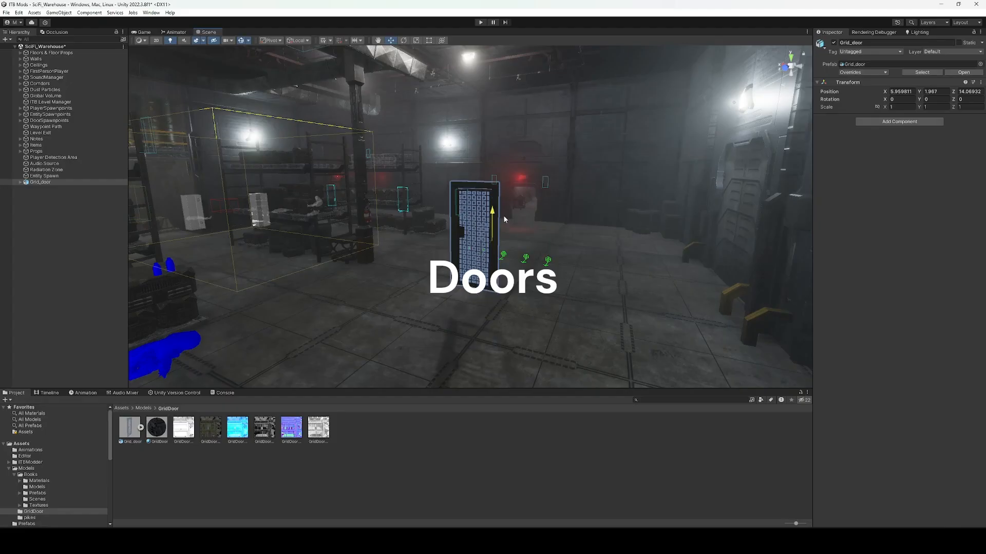
Lower the Grid_door toward the floor and reselect it.
{"action": "left_click_drag", "start_coordinate": [503, 214], "coordinate": [504, 252]}
{"action": "left_click", "coordinate": [513, 432]}
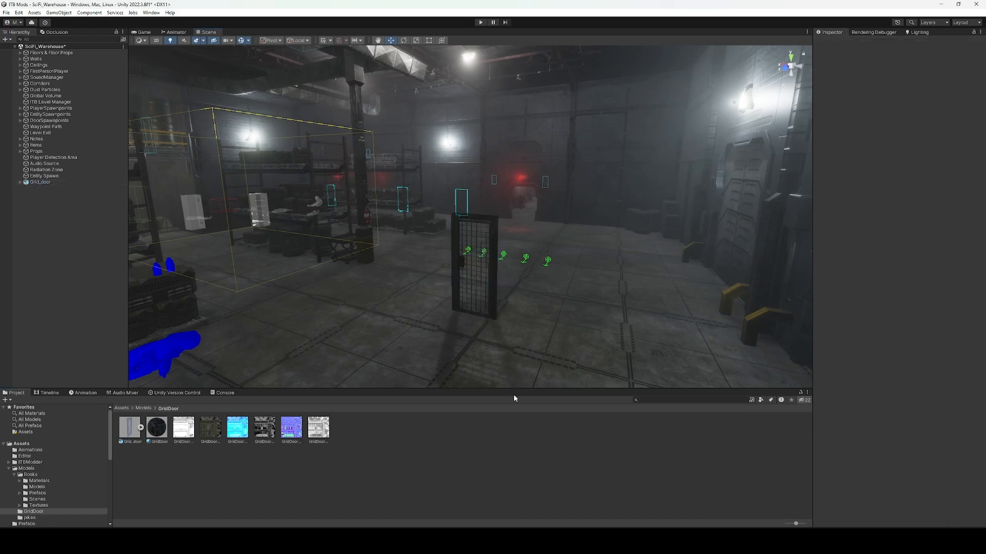
{"action": "key", "text": "w"}
{"action": "right_click_drag", "start_coordinate": [509, 303], "coordinate": [453, 267]}
{"action": "key", "text": "s"}
{"action": "left_click", "coordinate": [453, 266]}
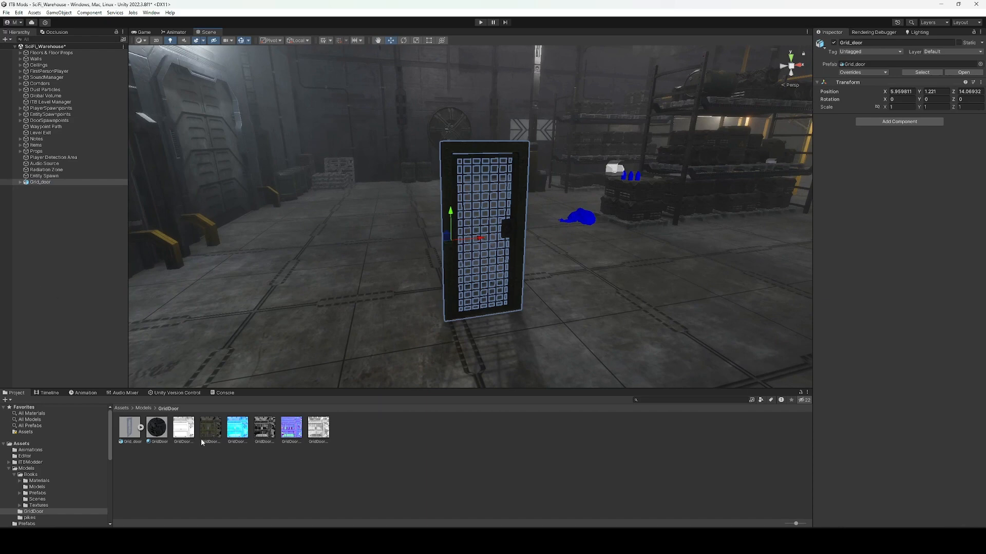
Add the ITB Custom Door component to Grid_door and test its rotation.
{"action": "left_click", "coordinate": [900, 123]}
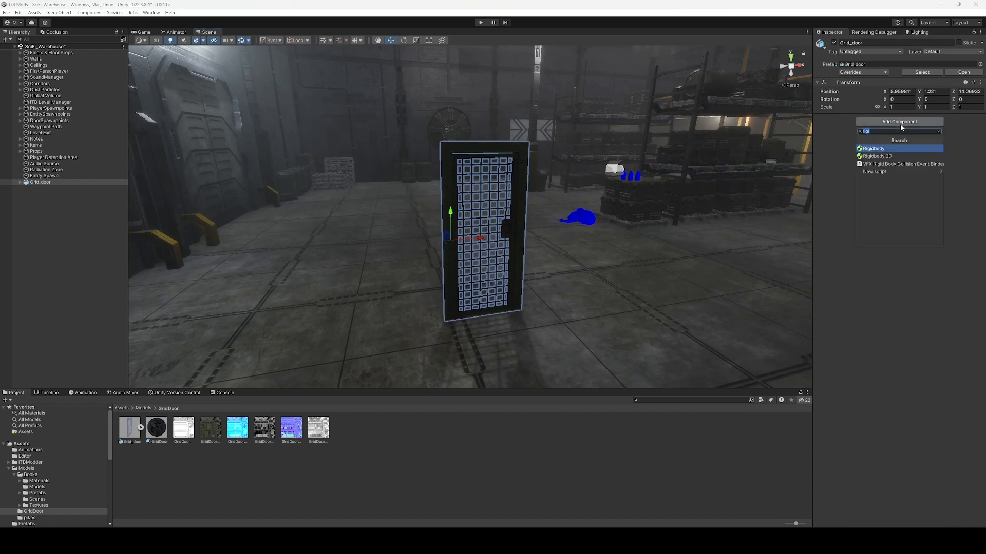
{"action": "type", "text": "itbcus"}
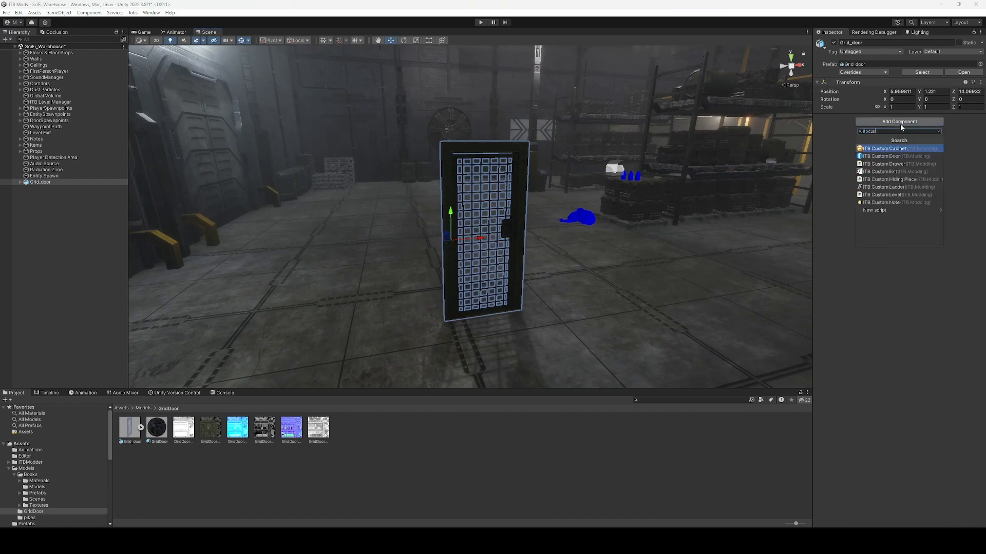
{"action": "key", "text": "Down"}
{"action": "key", "text": "Return"}
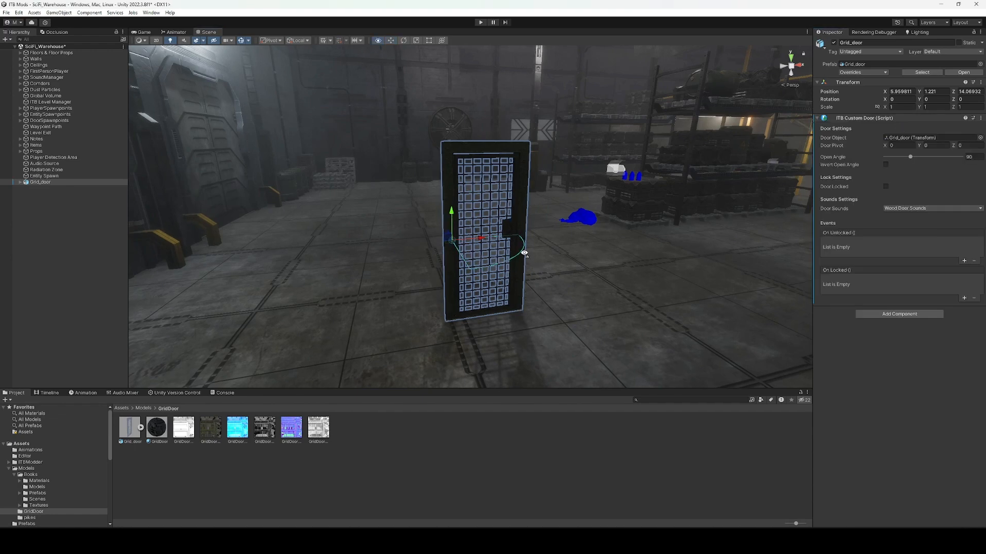
{"action": "key", "text": "f"}
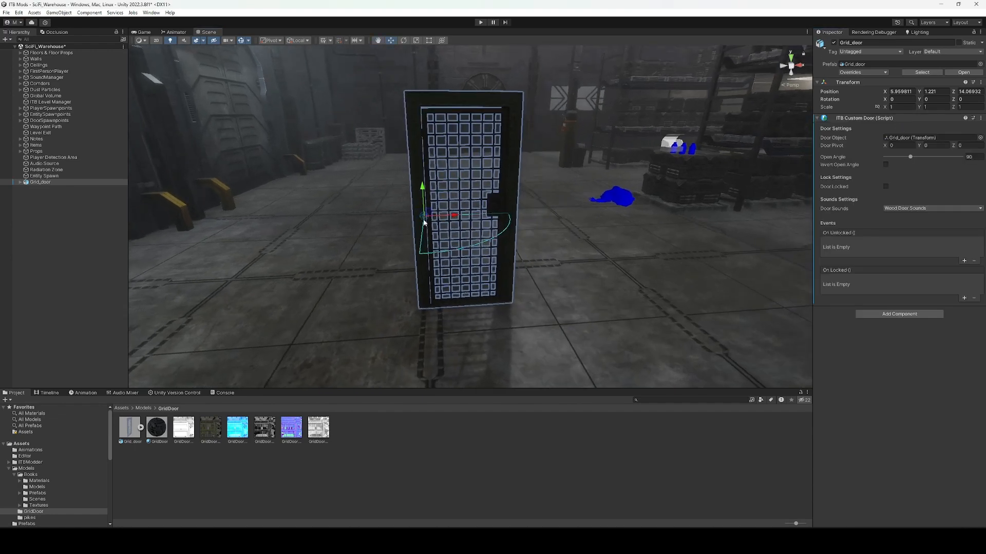
{"action": "key", "text": "e"}
{"action": "left_click_drag", "start_coordinate": [431, 226], "coordinate": [388, 248]}
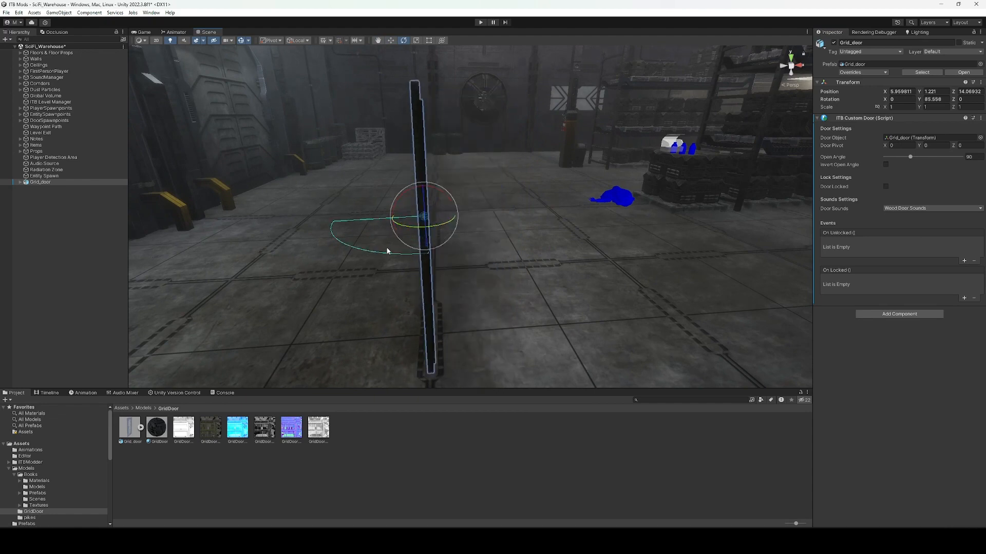
{"action": "key", "text": "ctrl+z"}
Test-swing the child door panel open and undo back to closed.
{"action": "left_click", "coordinate": [21, 182]}
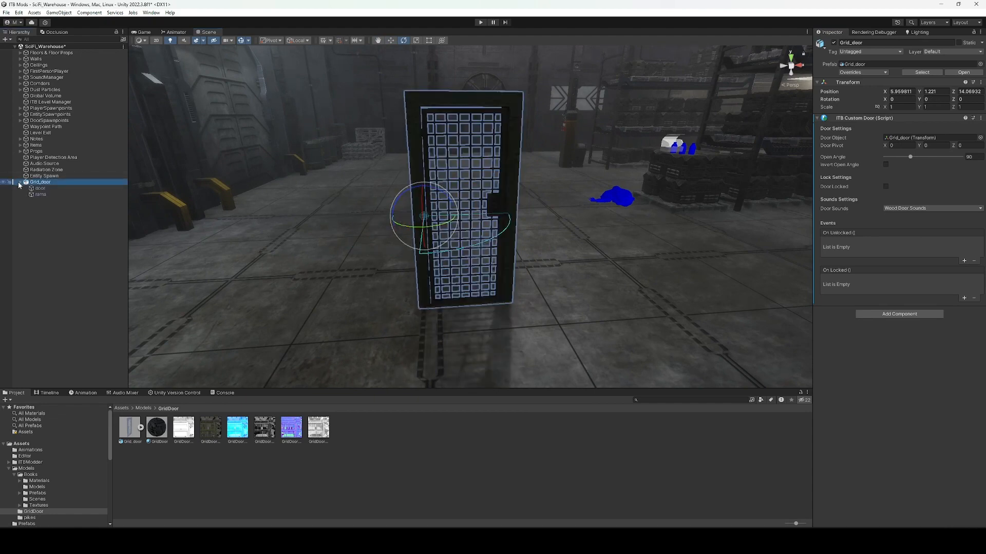
{"action": "left_click", "coordinate": [40, 189]}
{"action": "left_click_drag", "start_coordinate": [431, 230], "coordinate": [374, 258]}
{"action": "key", "text": "ctrl+z"}
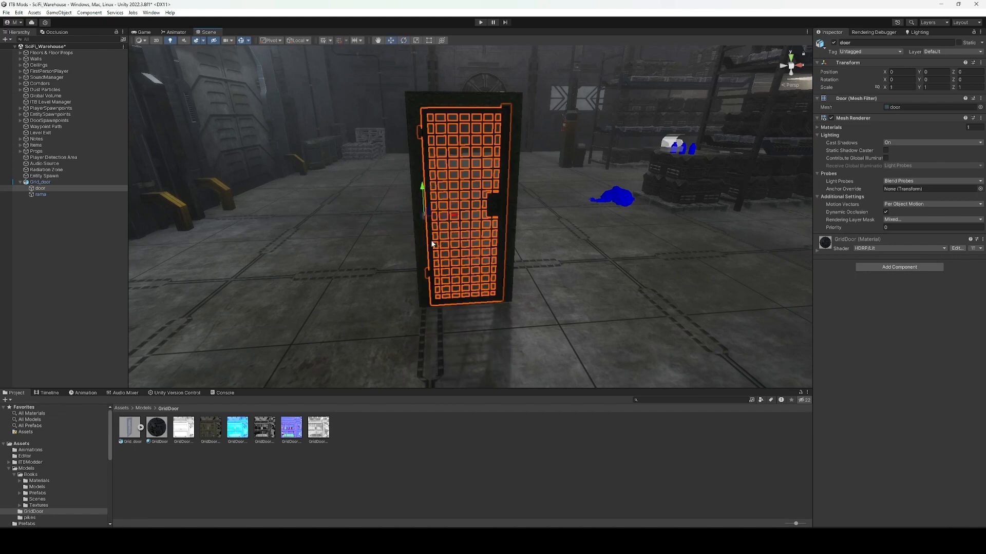
{"action": "left_click_drag", "start_coordinate": [430, 239], "coordinate": [354, 250], "text": "alt"}
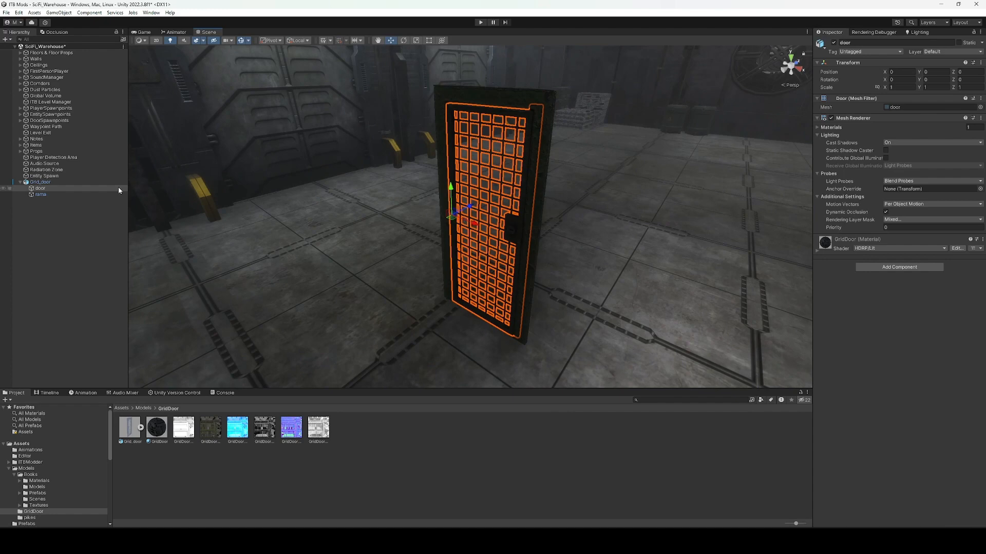
Assign the child door panel as the ITB Custom Door's Door Object.
{"action": "left_click", "coordinate": [51, 182]}
{"action": "left_click", "coordinate": [916, 138]}
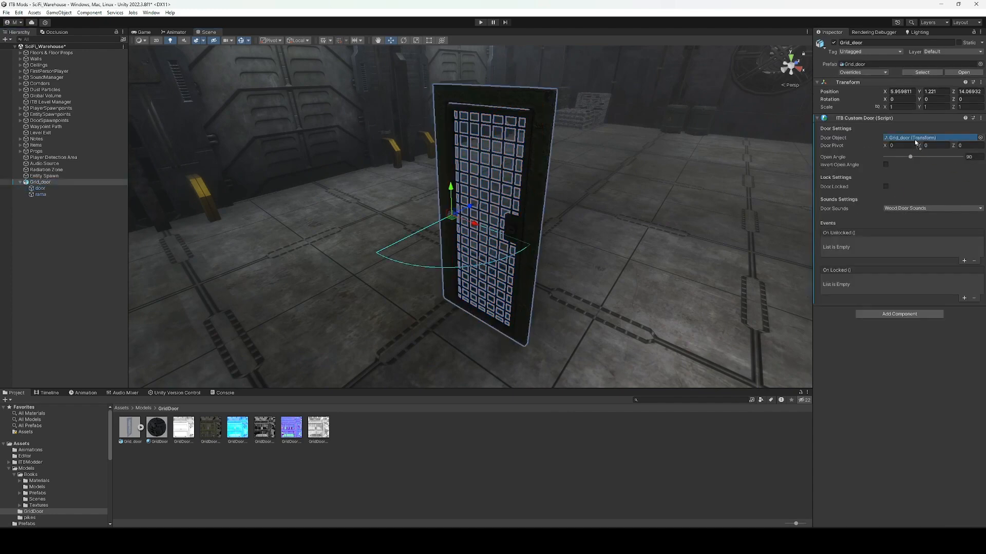
{"action": "left_click_drag", "start_coordinate": [915, 142], "coordinate": [916, 142]}
{"action": "left_click", "coordinate": [540, 223]}
{"action": "key", "text": "e"}
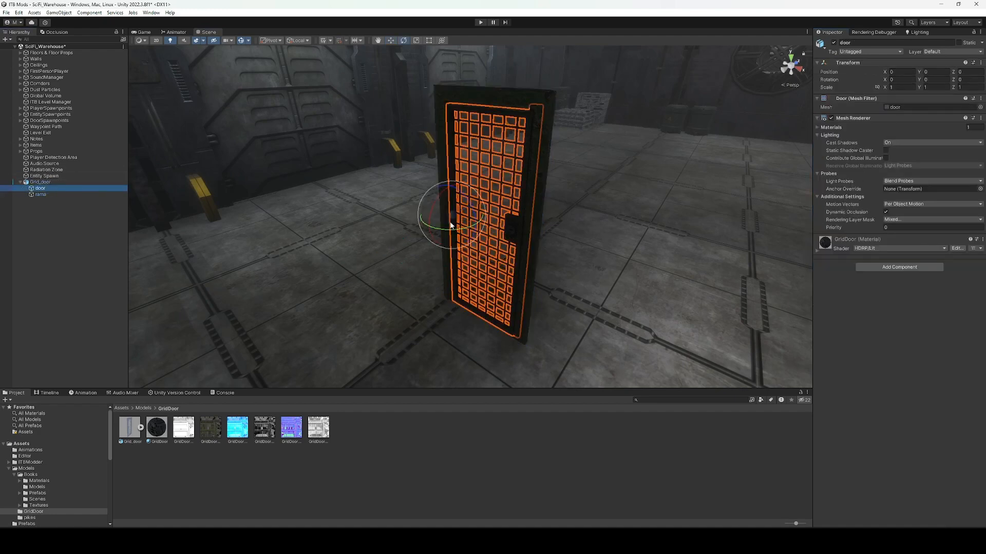
{"action": "mouse_move", "coordinate": [452, 229]}
{"action": "left_mouse_down"}
{"action": "mouse_move", "coordinate": [519, 233]}
{"action": "mouse_move", "coordinate": [460, 241]}
{"action": "left_mouse_up"}
{"action": "key", "text": "ctrl+z"}
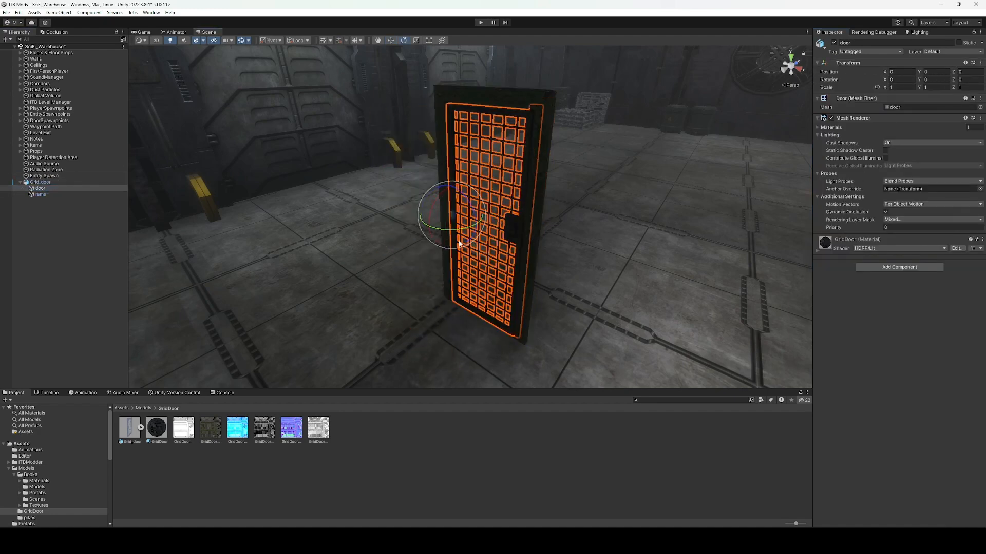
{"action": "left_click", "coordinate": [39, 183]}
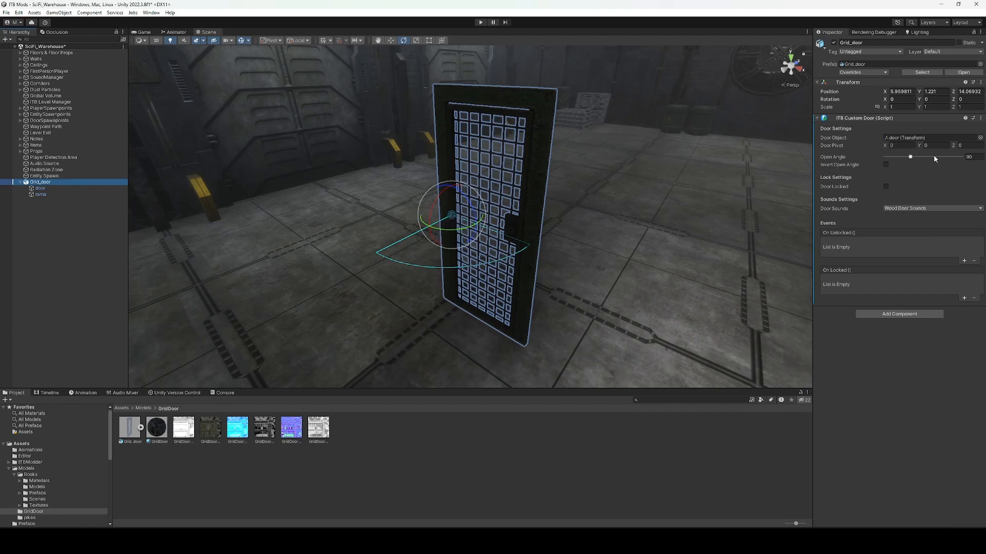
Adjust the Door Pivot and try an Open Angle of about 169.
{"action": "left_click_drag", "start_coordinate": [919, 144], "coordinate": [895, 150]}
{"action": "key", "text": "BackSpace"}
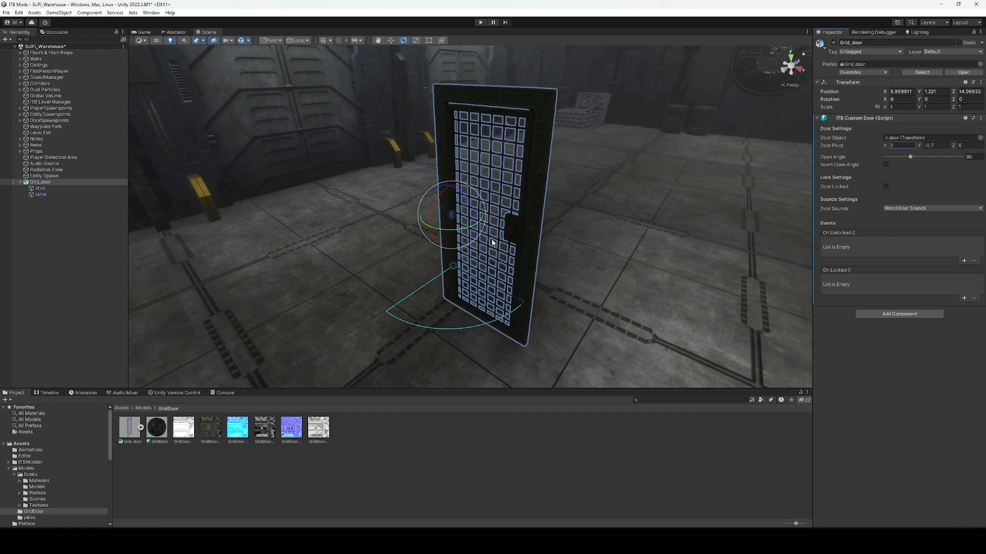
{"action": "middle_click_drag", "start_coordinate": [455, 217], "coordinate": [517, 205]}
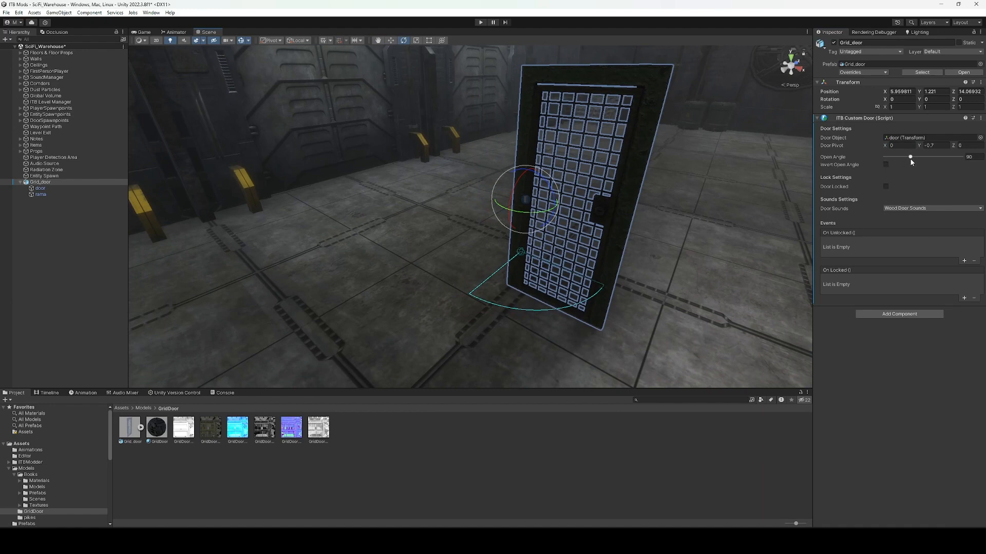
{"action": "left_click_drag", "start_coordinate": [907, 159], "coordinate": [962, 165]}
{"action": "left_click", "coordinate": [51, 188]}
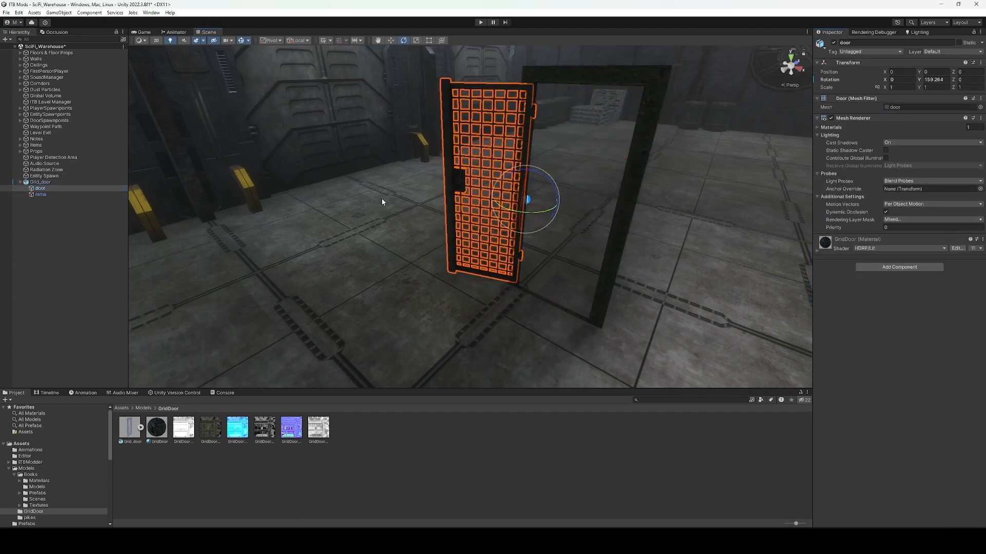
Set Open Angle to 90 and toggle Invert Open Angle on and off.
{"action": "left_click", "coordinate": [71, 184]}
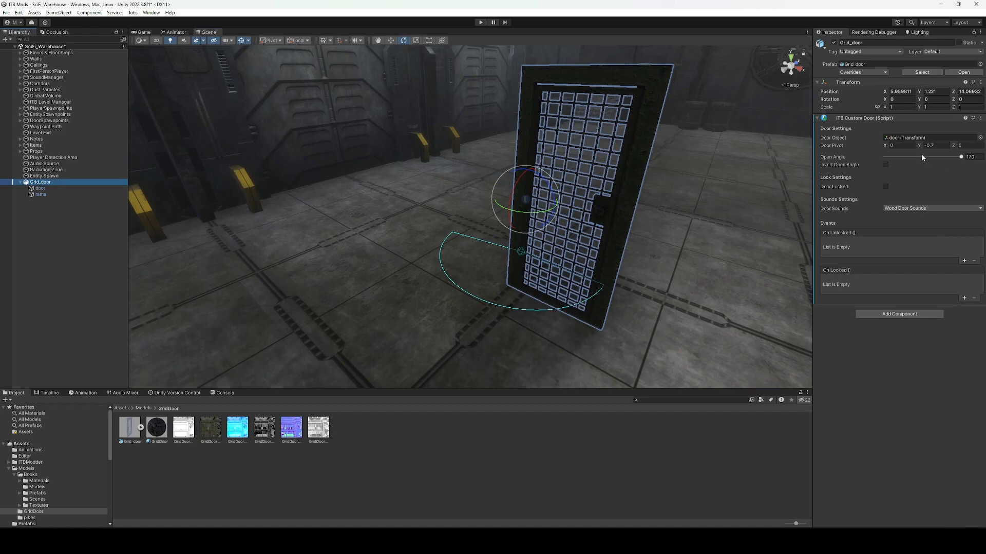
{"action": "left_click", "coordinate": [923, 157]}
{"action": "left_click", "coordinate": [972, 157]}
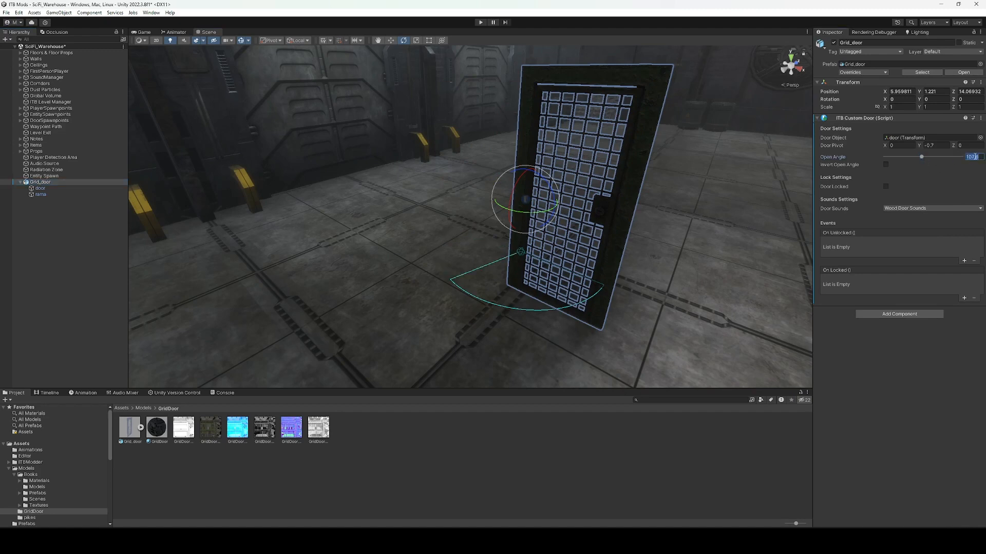
{"action": "type", "text": "90"}
{"action": "left_click", "coordinate": [885, 165]}
{"action": "left_click", "coordinate": [885, 165]}
Try the Door Locked options, choosing Keys Group as the unlocking item.
{"action": "left_click", "coordinate": [886, 187]}
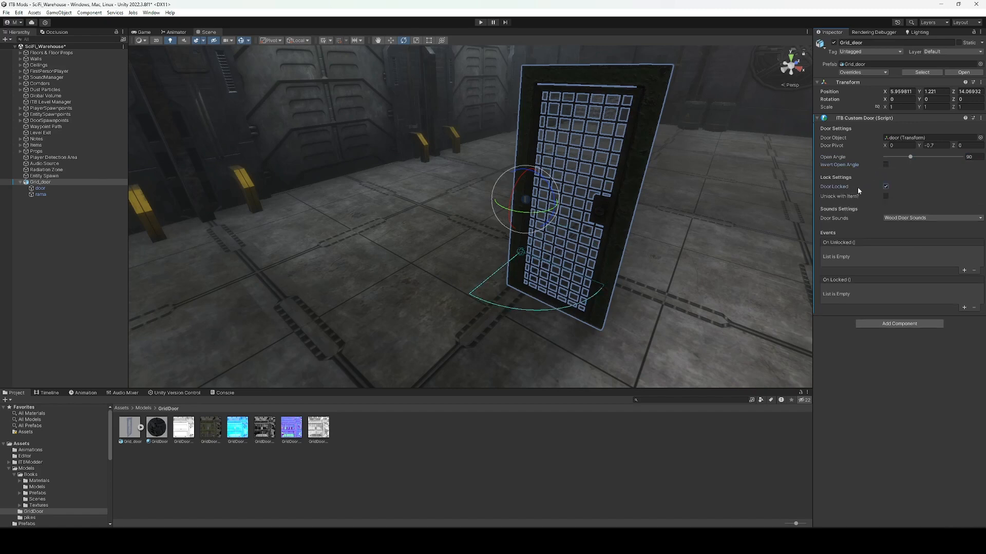
{"action": "left_click", "coordinate": [886, 196]}
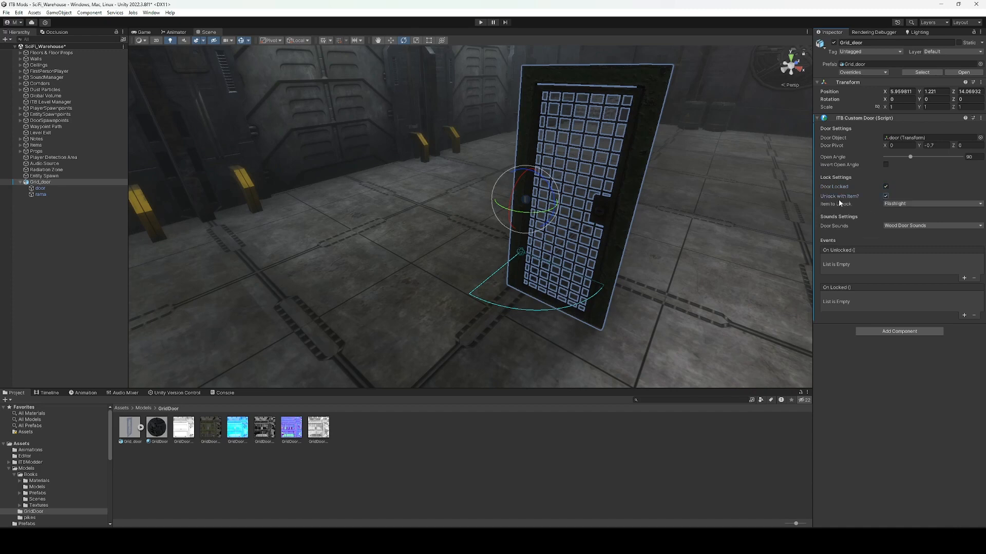
{"action": "left_click", "coordinate": [898, 204]}
{"action": "left_click", "coordinate": [909, 200]}
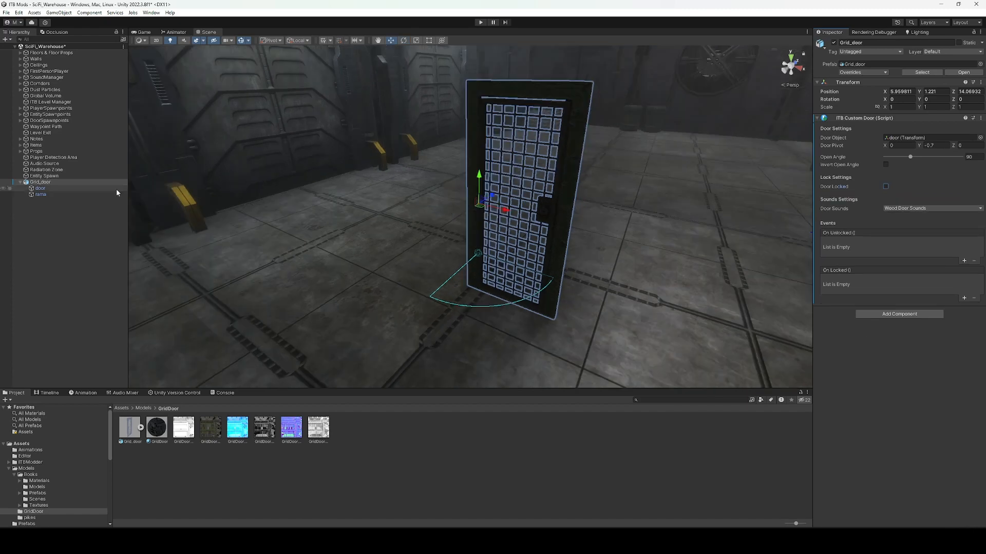
Add a Mesh Collider to the rama door frame.
{"action": "left_click", "coordinate": [564, 227]}
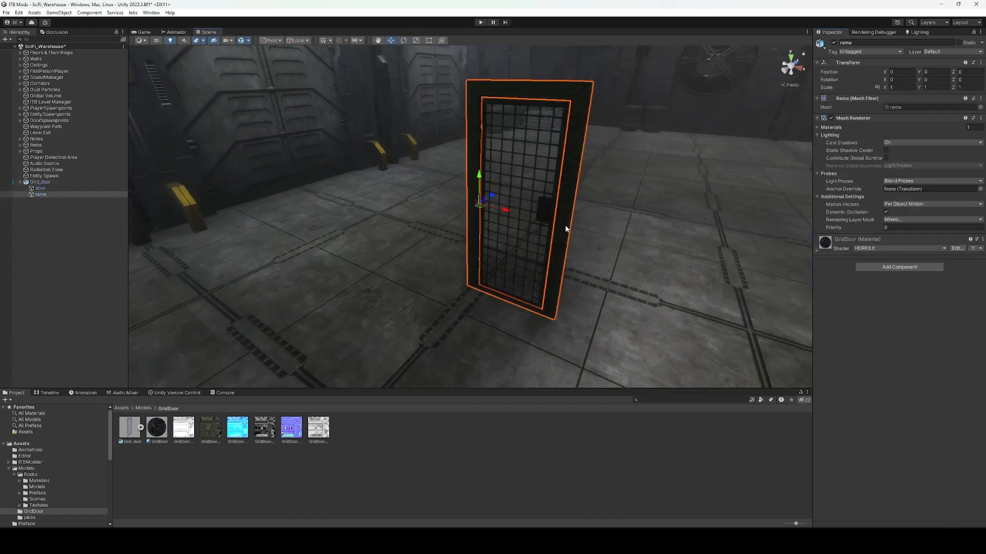
{"action": "left_click", "coordinate": [866, 266]}
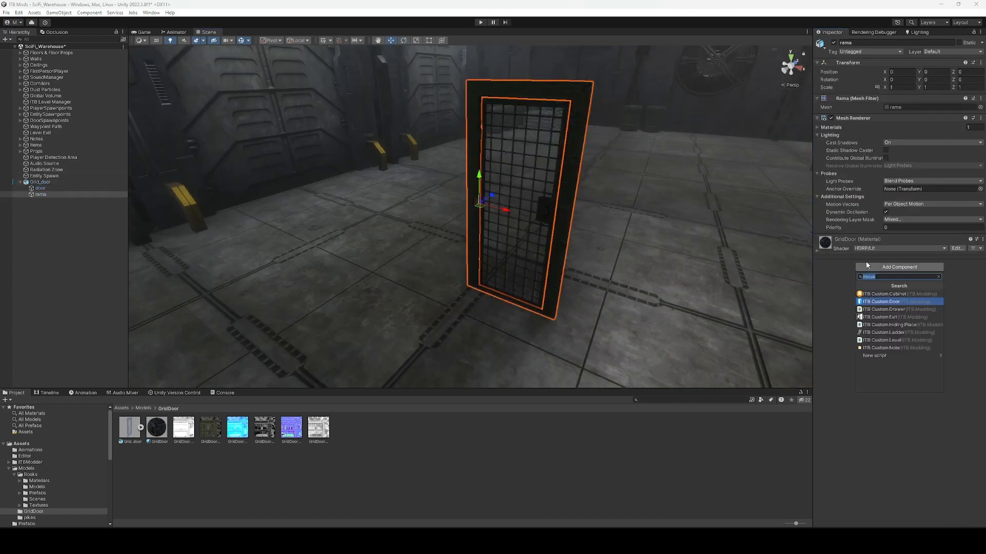
{"action": "type", "text": "meshc"}
{"action": "key", "text": "Return"}
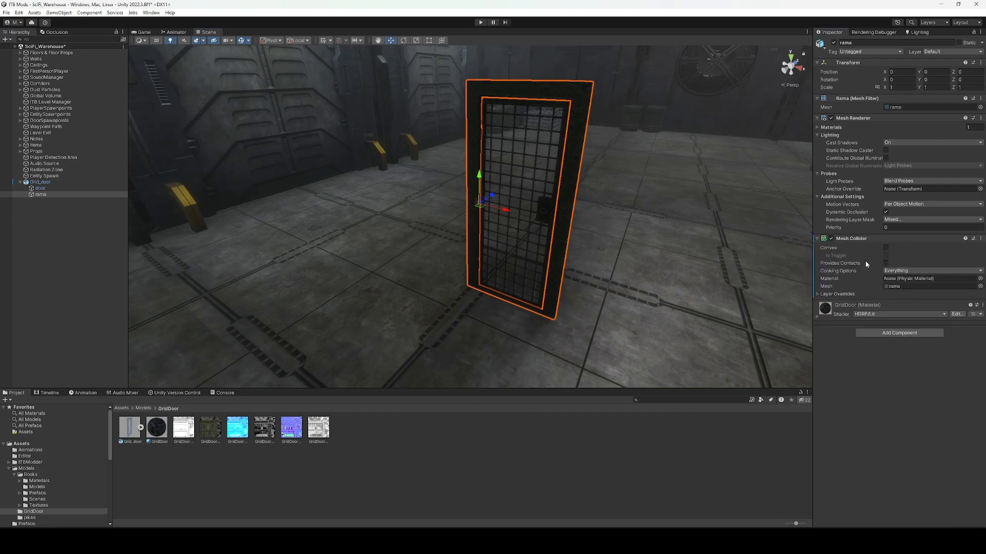
{"action": "right_click", "coordinate": [867, 241]}
{"action": "left_click", "coordinate": [622, 224]}
Add a Box Collider to the door panel and show its editing handles.
{"action": "left_click", "coordinate": [54, 182]}
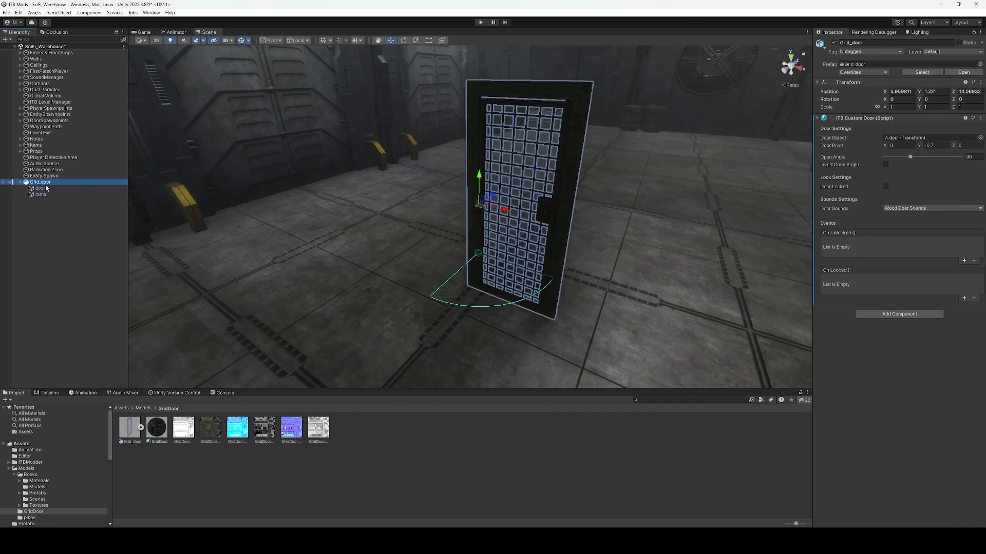
{"action": "left_click", "coordinate": [40, 188]}
{"action": "left_click", "coordinate": [899, 267]}
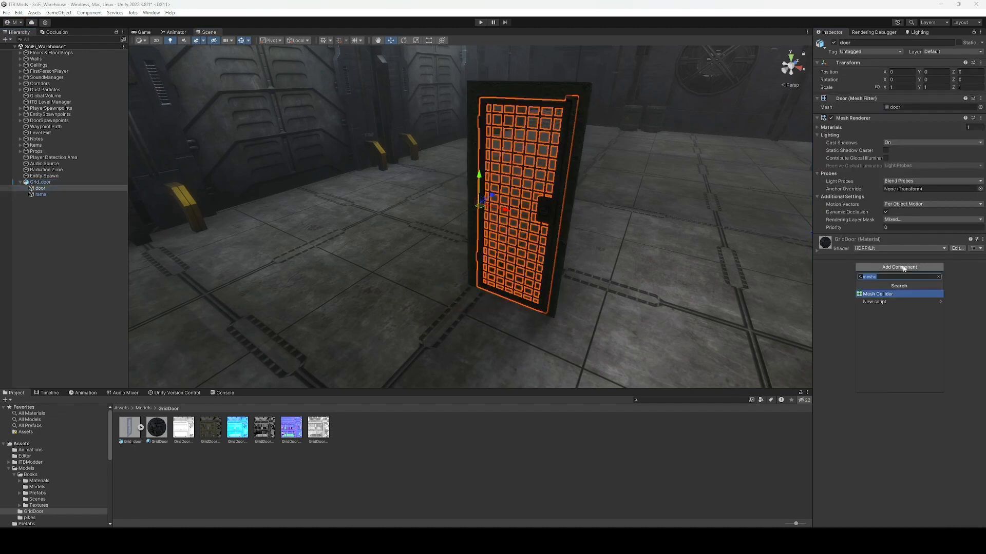
{"action": "type", "text": "box"}
{"action": "key", "text": "Return"}
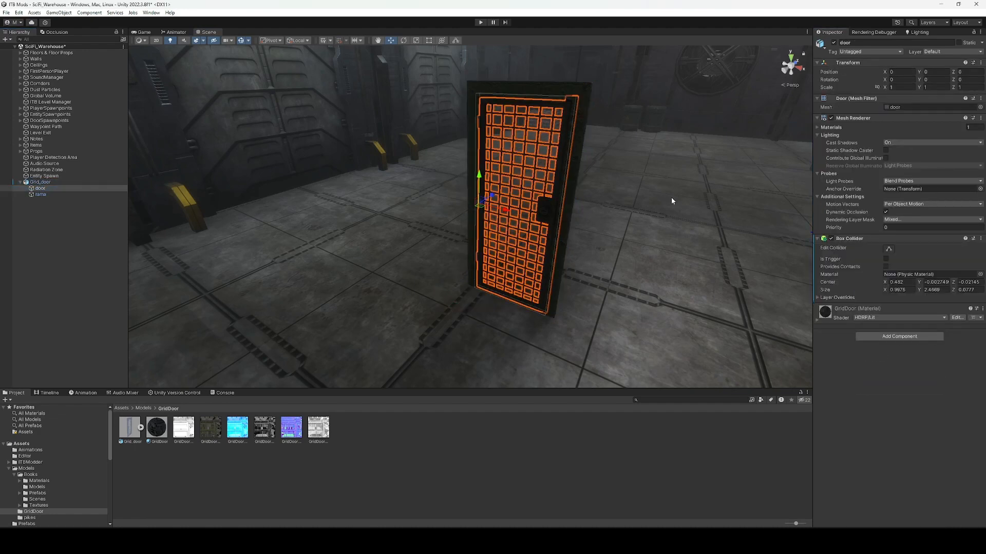
{"action": "right_click_drag", "start_coordinate": [404, 255], "coordinate": [340, 234]}
{"action": "key", "text": "s"}
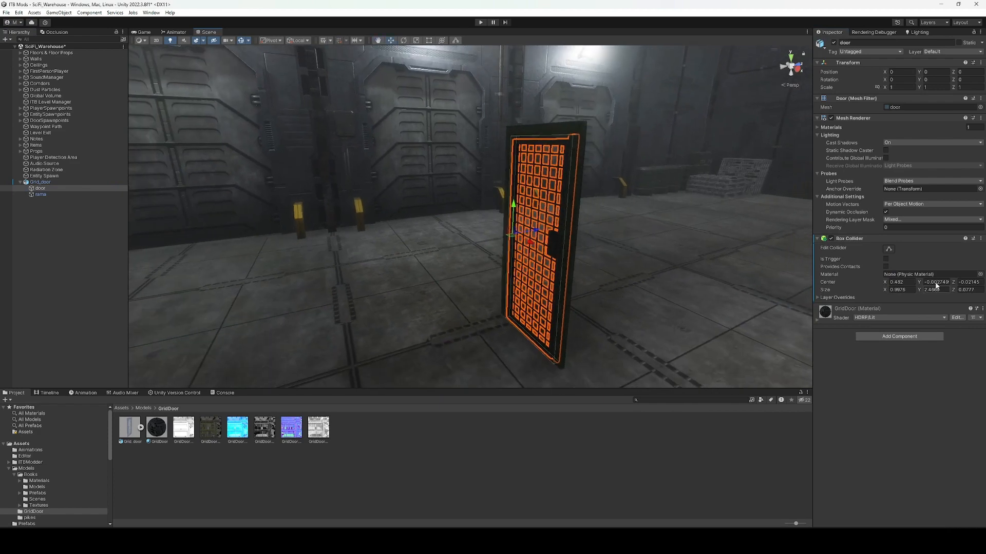
{"action": "left_click", "coordinate": [891, 251]}
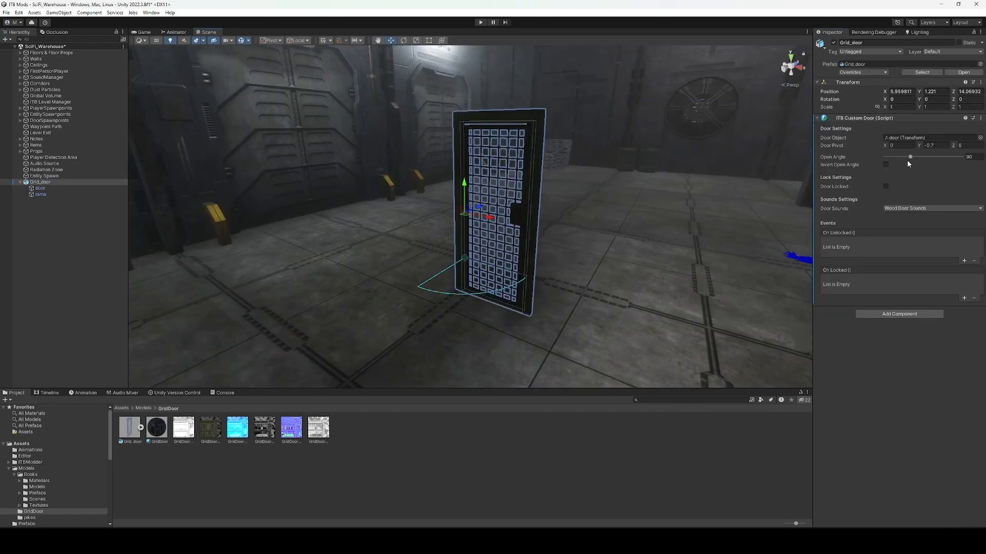
Try the Metal, Garden Gate and Custom door sound presets on Grid_door, settling on Metal Door Sounds.
{"action": "left_click", "coordinate": [896, 209]}
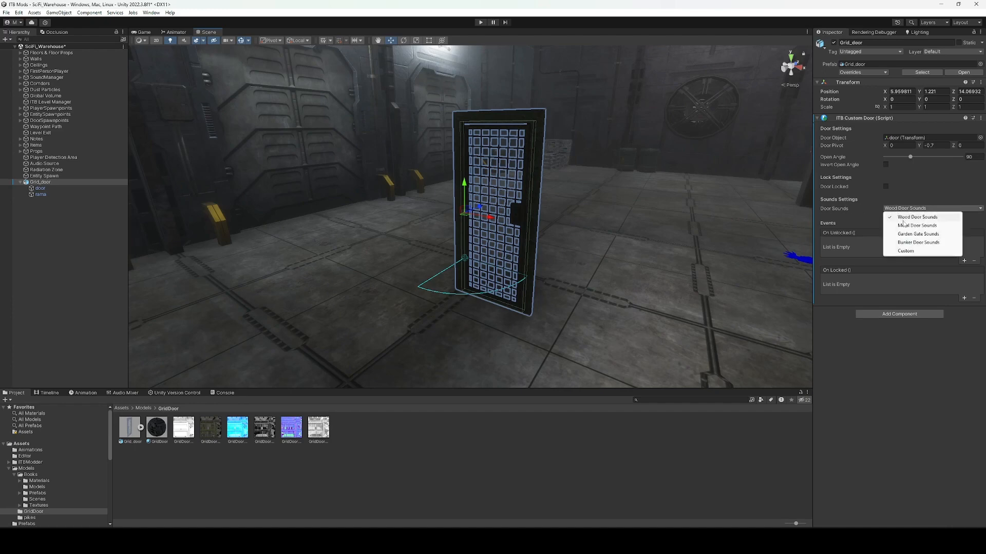
{"action": "left_click", "coordinate": [903, 225]}
{"action": "left_click", "coordinate": [906, 208]}
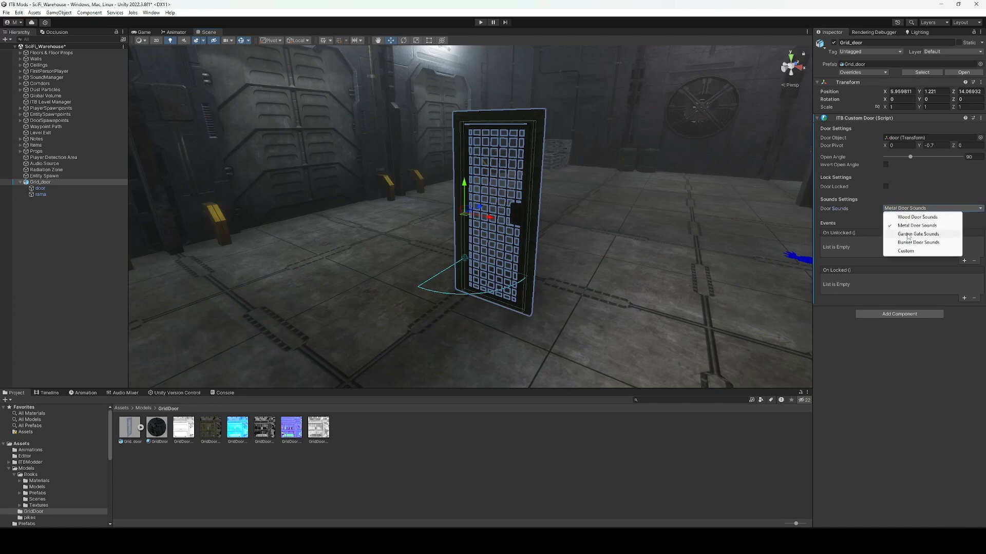
{"action": "left_click", "coordinate": [919, 235]}
{"action": "left_click", "coordinate": [913, 210]}
{"action": "left_click", "coordinate": [915, 251]}
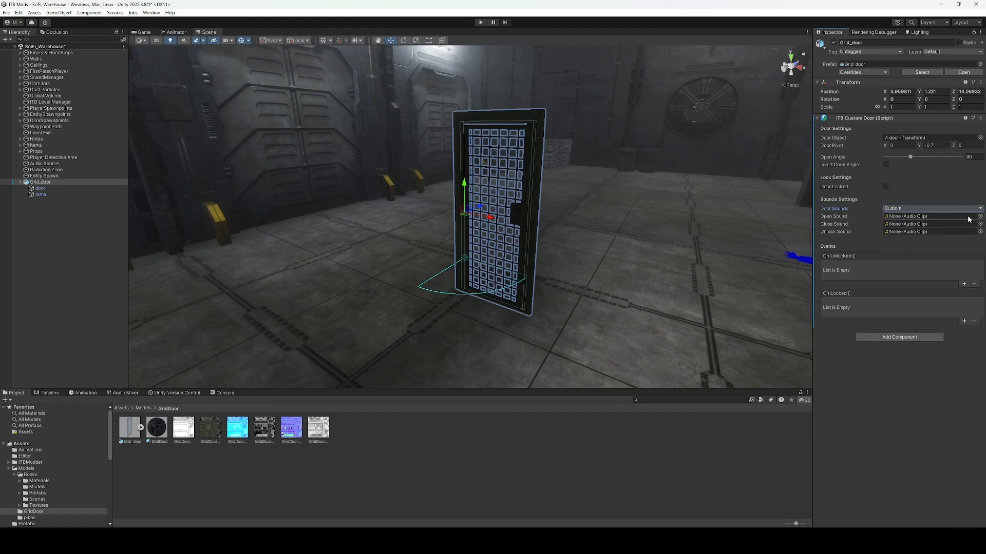
{"action": "left_click", "coordinate": [908, 208]}
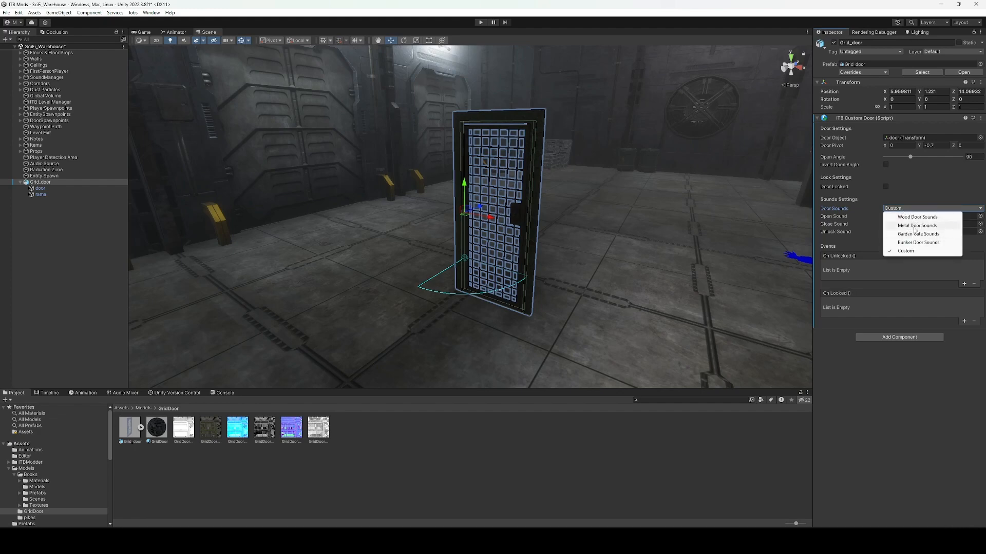
{"action": "left_click", "coordinate": [914, 227]}
{"action": "left_click_drag", "start_coordinate": [519, 256], "coordinate": [559, 259], "text": "alt"}
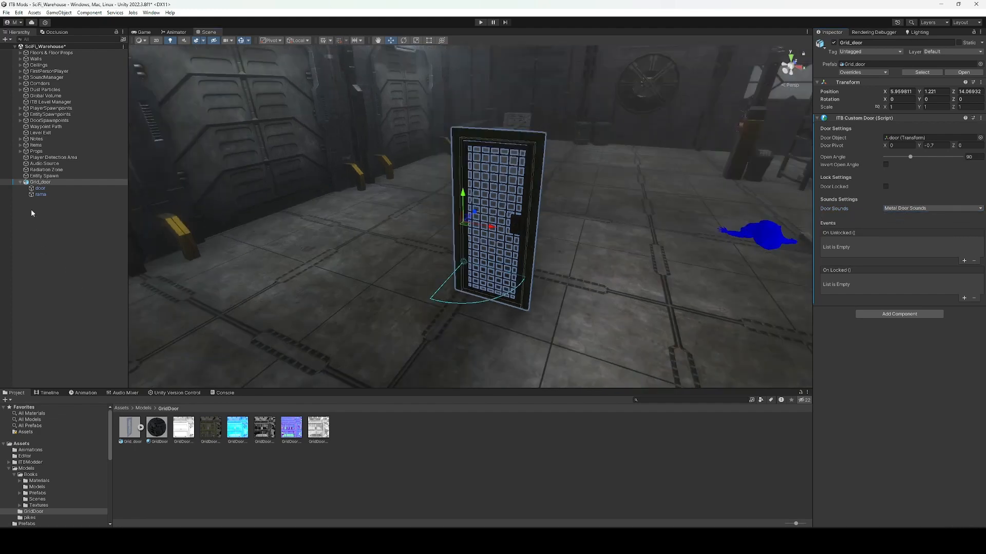
{"action": "left_click", "coordinate": [134, 409]}
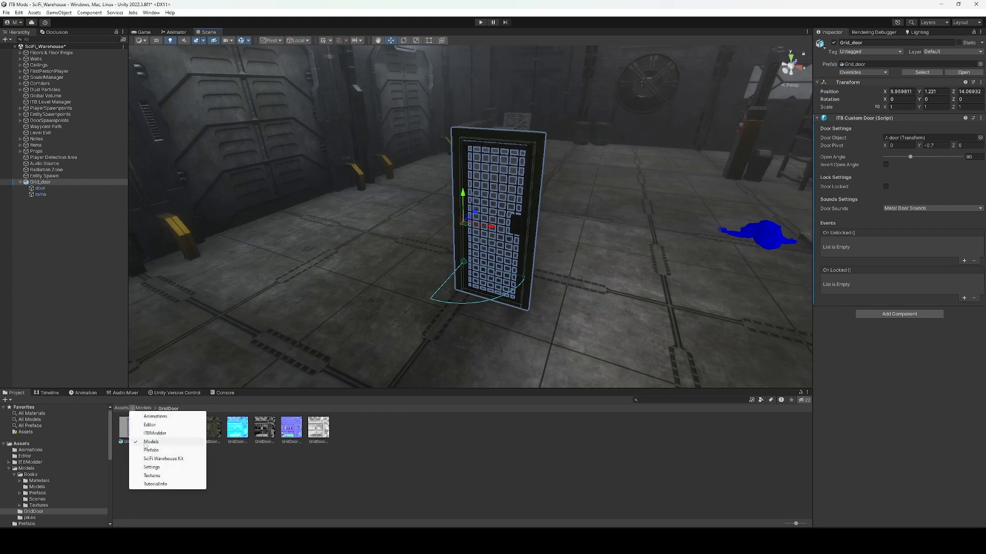
Save Grid_door as a prefab in Assets/Prefabs, then place a test copy in the scene and delete it.
{"action": "left_click", "coordinate": [174, 459]}
{"action": "left_click_drag", "start_coordinate": [36, 181], "coordinate": [186, 417]}
{"action": "left_click_drag", "start_coordinate": [130, 429], "coordinate": [359, 188]}
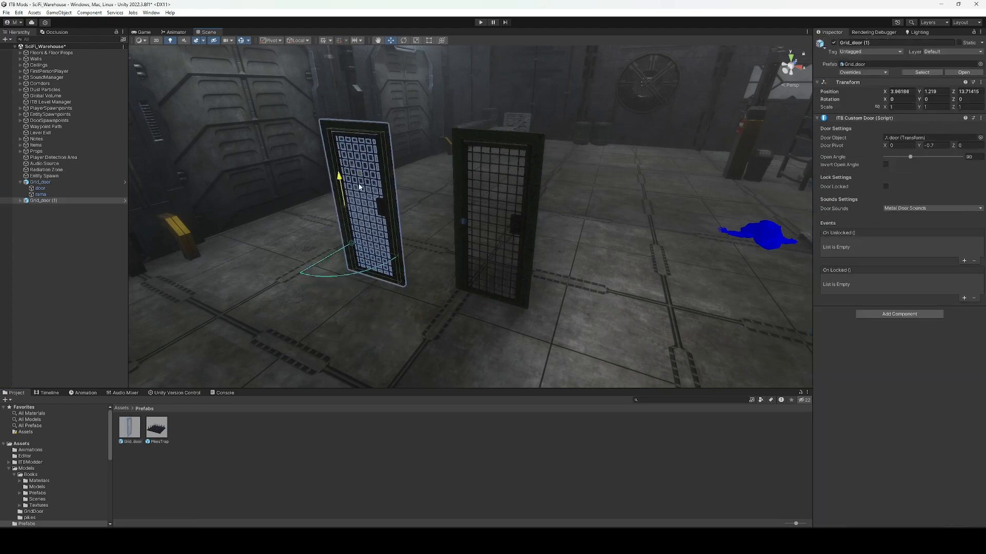
{"action": "key", "text": "a"}
{"action": "right_click_drag", "start_coordinate": [358, 188], "coordinate": [400, 198]}
{"action": "left_click", "coordinate": [396, 197]}
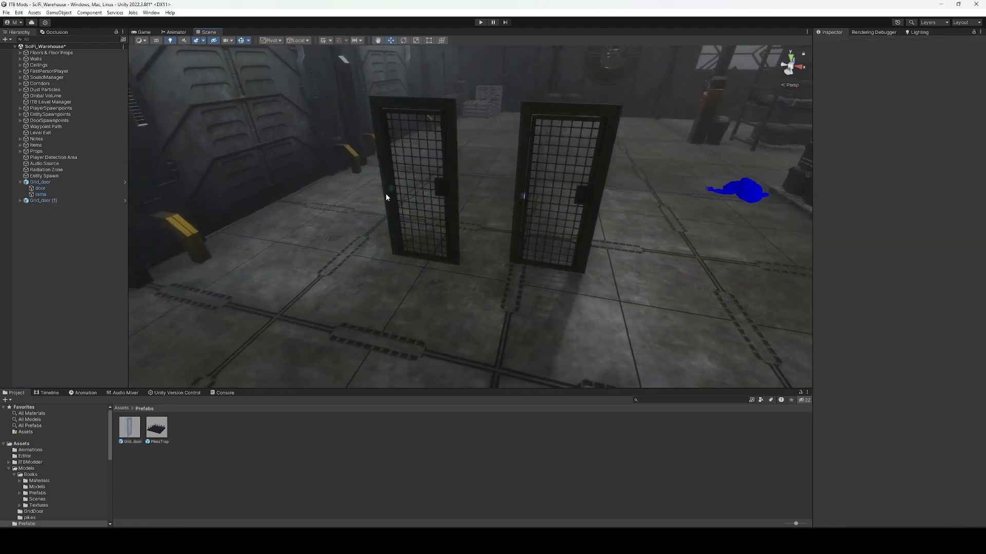
{"action": "left_click", "coordinate": [387, 195]}
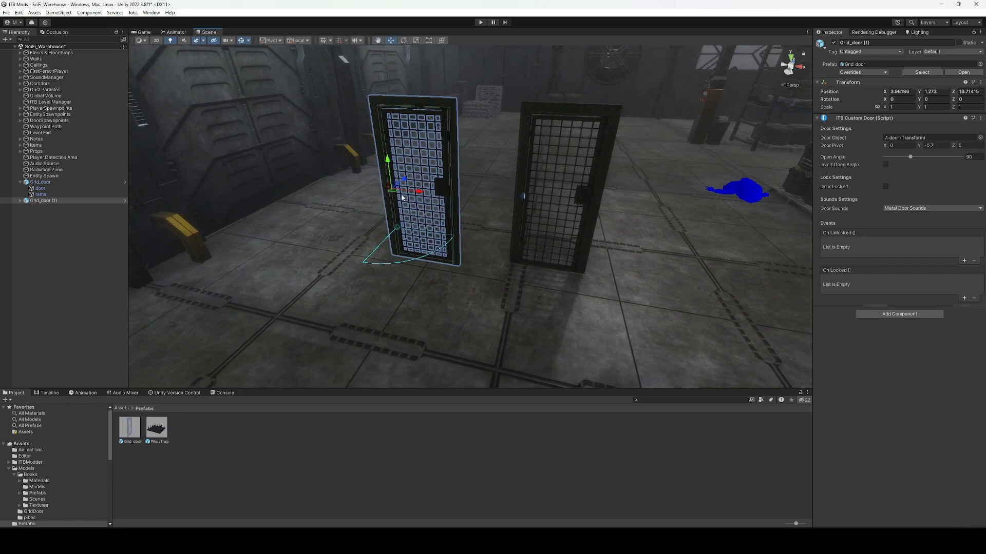
{"action": "key", "text": "Delete"}
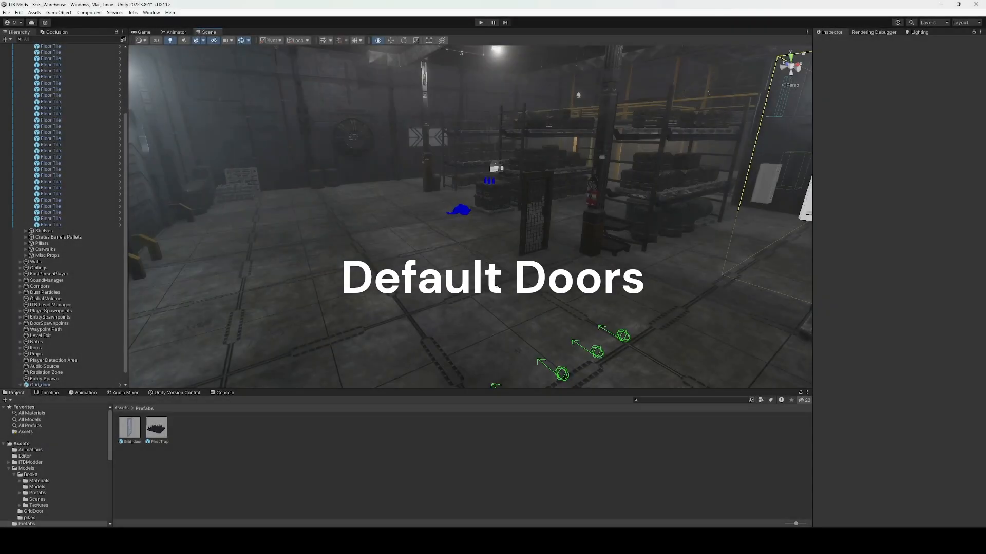
Create an ITB Door (Default) spawner and move it down onto the warehouse floor.
{"action": "left_click", "coordinate": [28, 128]}
{"action": "left_click", "coordinate": [20, 53]}
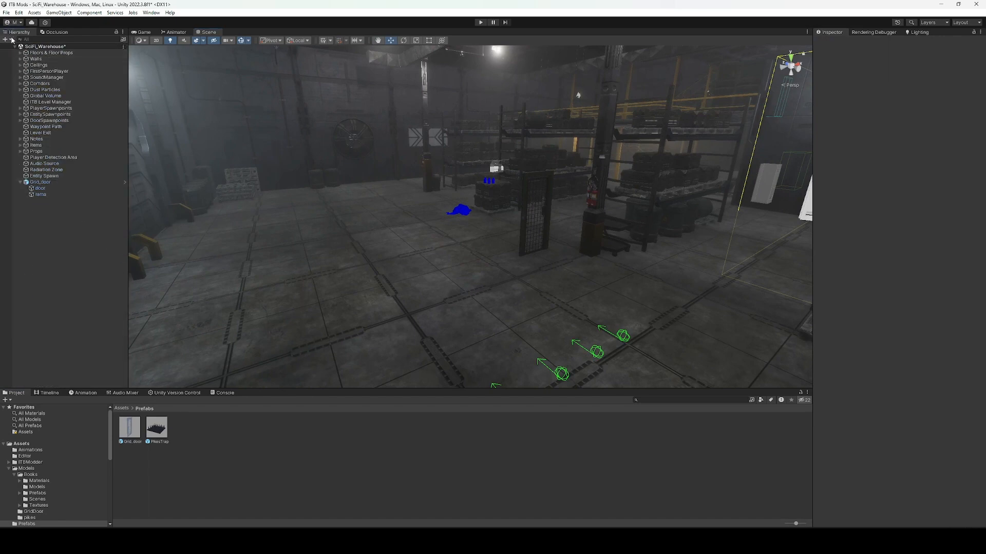
{"action": "left_click", "coordinate": [7, 40]}
{"action": "mouse_move", "coordinate": [32, 49]}
{"action": "mouse_move", "coordinate": [149, 112]}
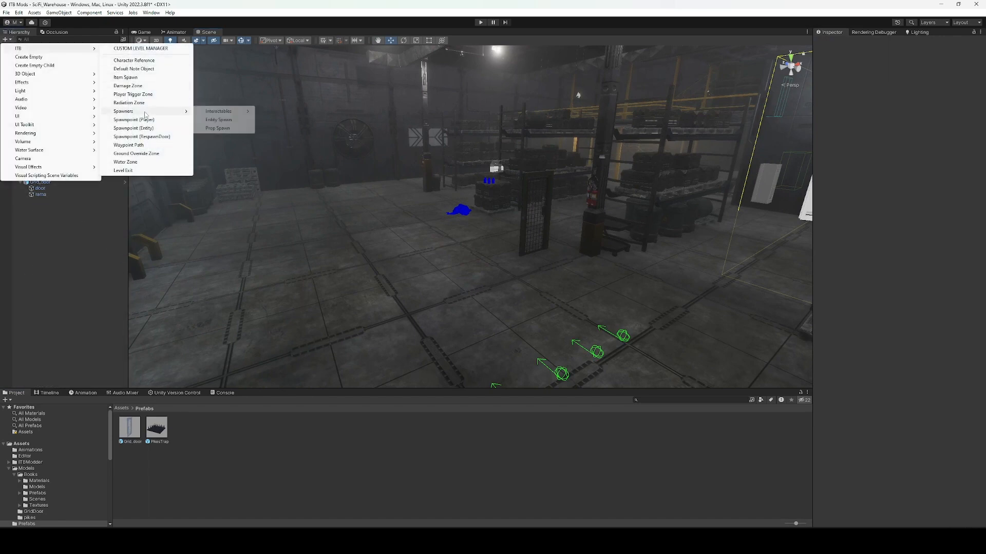
{"action": "mouse_move", "coordinate": [242, 113]}
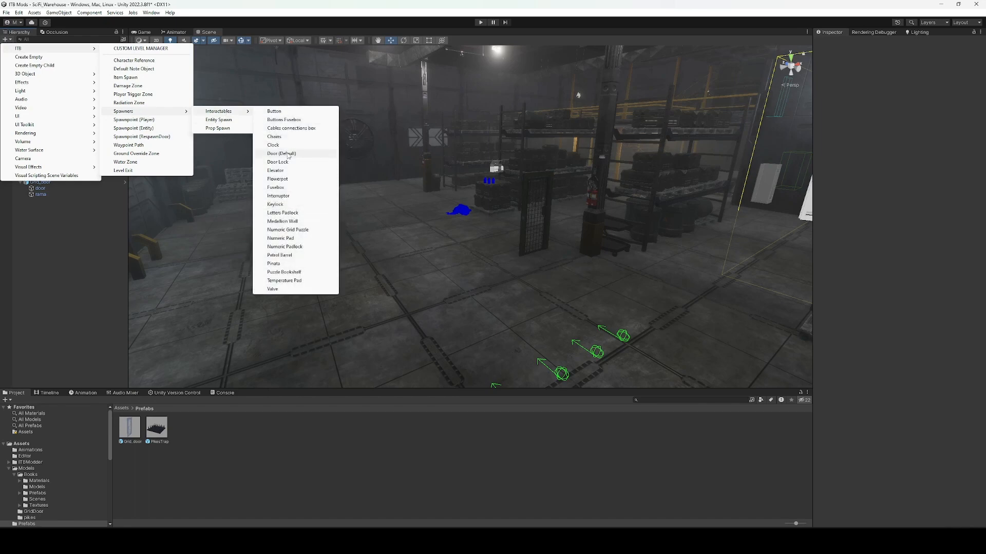
{"action": "left_click", "coordinate": [281, 153]}
{"action": "left_click_drag", "start_coordinate": [478, 202], "coordinate": [474, 376]}
{"action": "right_click_drag", "start_coordinate": [471, 365], "coordinate": [470, 374]}
{"action": "left_click_drag", "start_coordinate": [469, 351], "coordinate": [461, 232]}
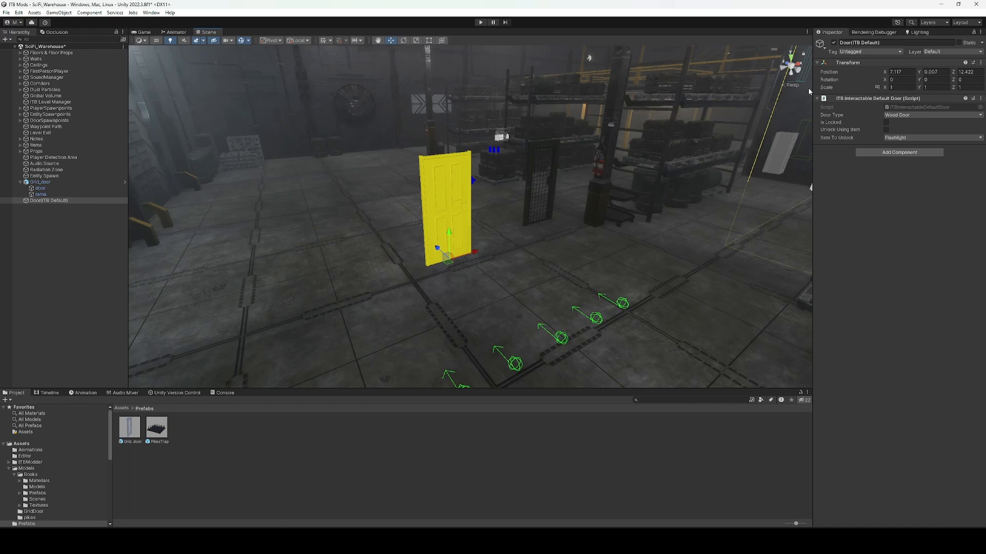
Set the door's Door Type to Metal Door, after briefly trying Wood Door 2.
{"action": "left_click", "coordinate": [885, 115]}
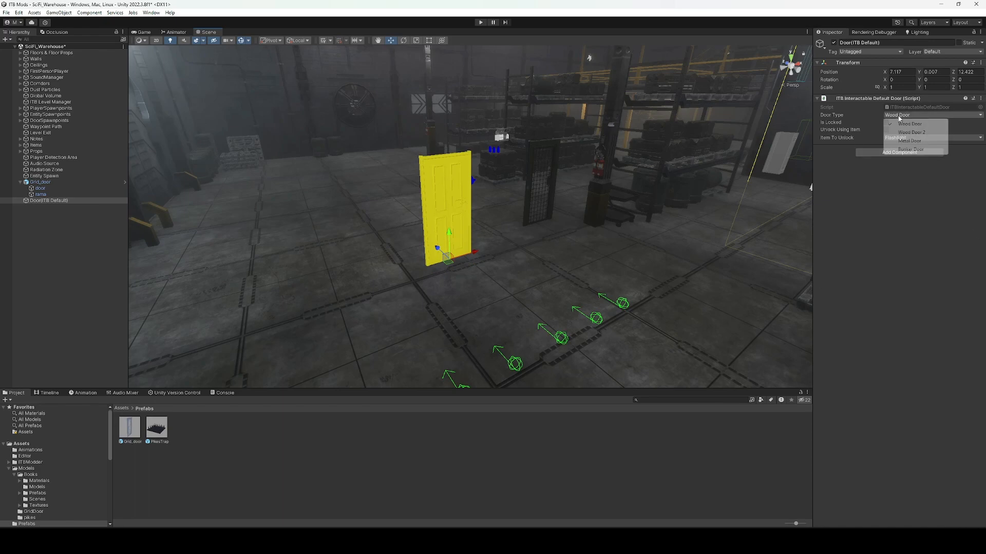
{"action": "left_click", "coordinate": [905, 133]}
{"action": "left_click", "coordinate": [911, 115]}
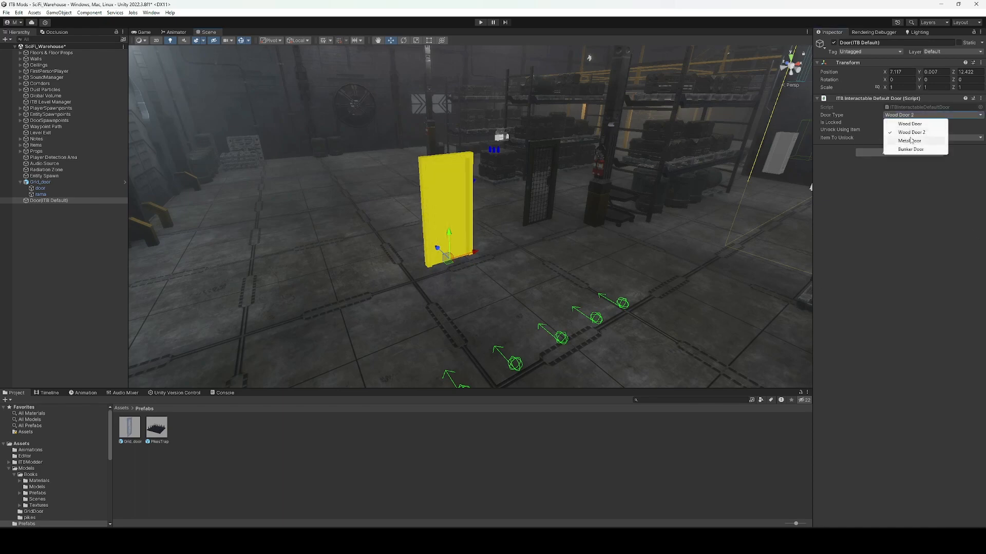
{"action": "left_click", "coordinate": [908, 141]}
{"action": "left_click", "coordinate": [911, 117]}
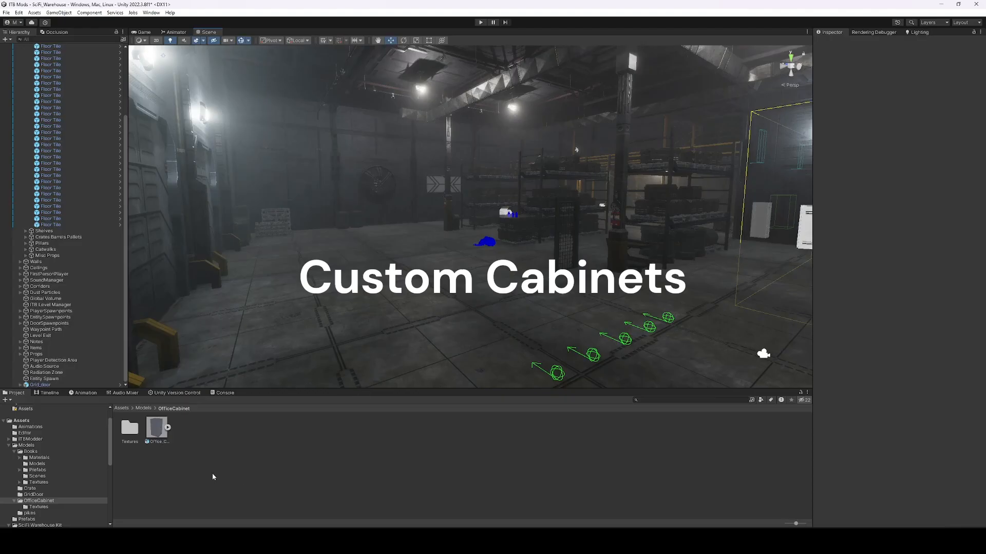
Place the Office_Cabinet model in the warehouse rotated to Y -90, and frame it in view.
{"action": "left_click_drag", "start_coordinate": [157, 427], "coordinate": [531, 300]}
{"action": "key", "text": "e"}
{"action": "key", "text": "w"}
{"action": "key", "text": "f"}
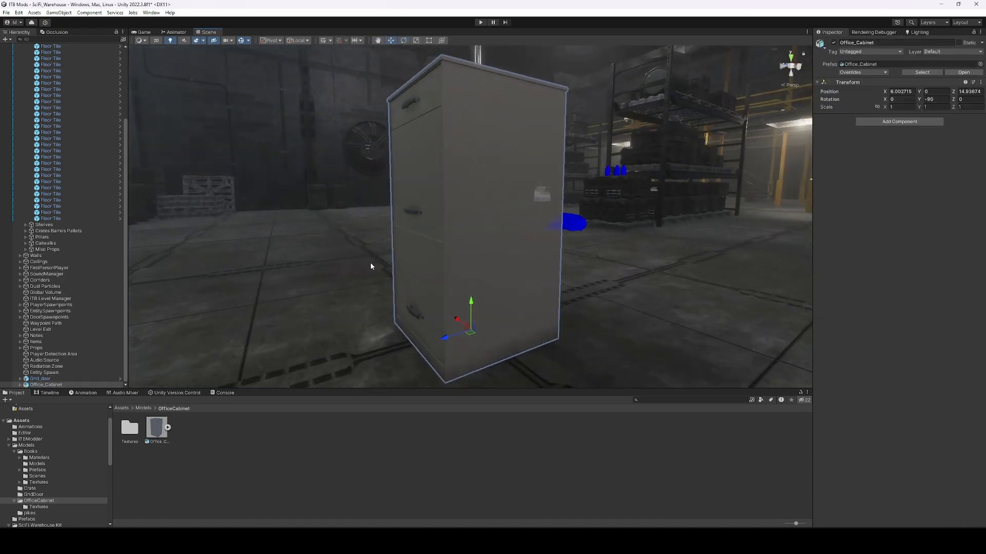
{"action": "middle_click_drag", "start_coordinate": [370, 262], "coordinate": [383, 286]}
{"action": "scroll", "coordinate": [383, 285], "scroll_direction": "down", "scroll_amount": 4}
{"action": "left_click_drag", "start_coordinate": [383, 286], "coordinate": [468, 298], "text": "alt"}
Try pulling drawer2 out of the cabinet, then undo the move.
{"action": "left_click", "coordinate": [523, 414]}
{"action": "left_click", "coordinate": [469, 296]}
{"action": "left_click", "coordinate": [472, 244]}
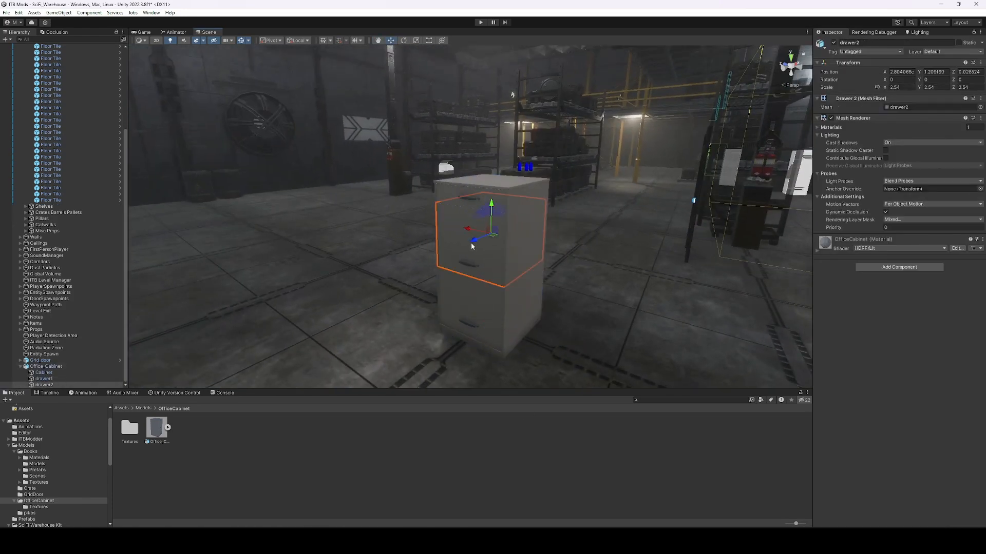
{"action": "left_click_drag", "start_coordinate": [473, 244], "coordinate": [445, 258], "text": "alt"}
{"action": "key", "text": "ctrl+z"}
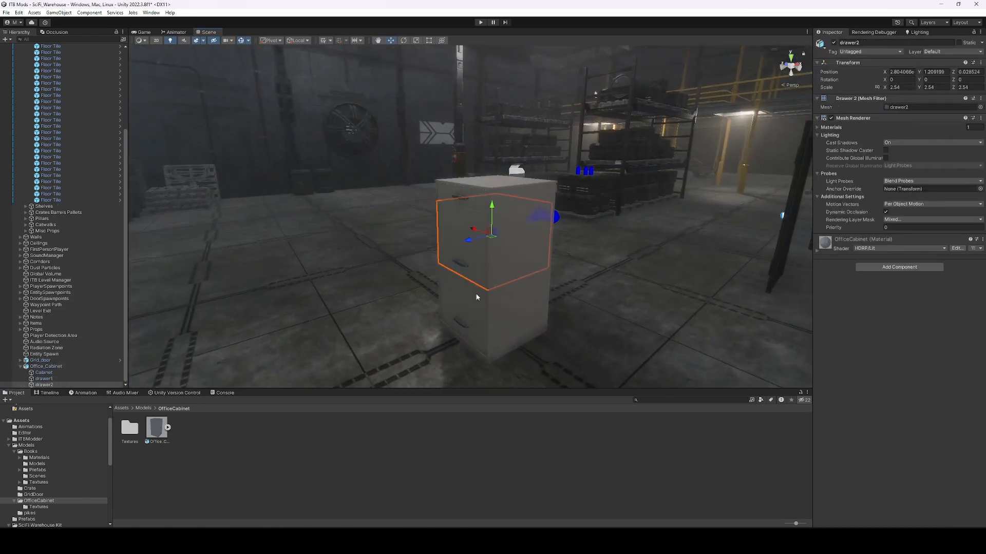
Add the ITB Custom Cabinet script to Office_Cabinet.
{"action": "left_click", "coordinate": [510, 308]}
{"action": "left_click", "coordinate": [904, 122]}
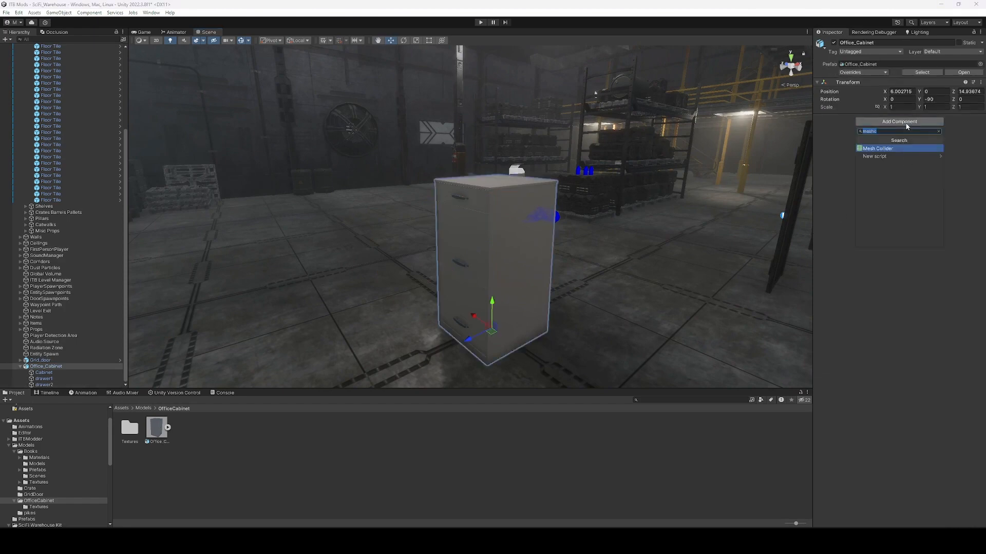
{"action": "type", "text": "customcab"}
{"action": "key", "text": "Return"}
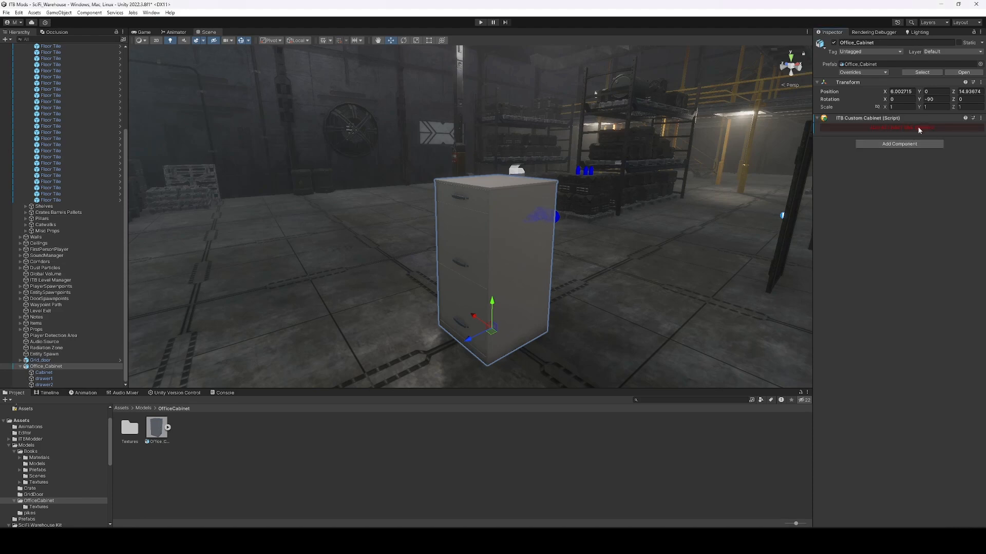
{"action": "left_click", "coordinate": [484, 223]}
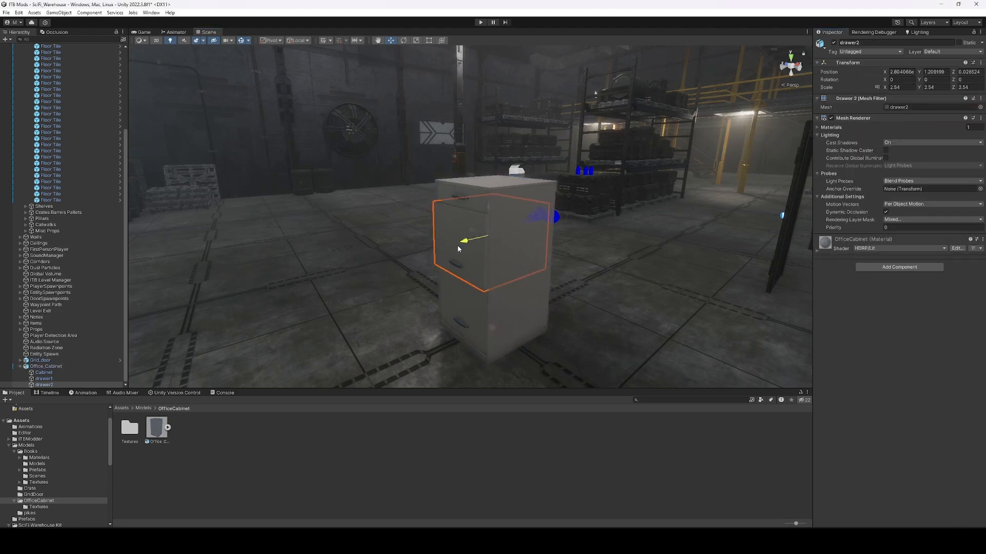
Add ITB Custom Drawer and Mesh Collider components to drawer2.
{"action": "left_click", "coordinate": [879, 267]}
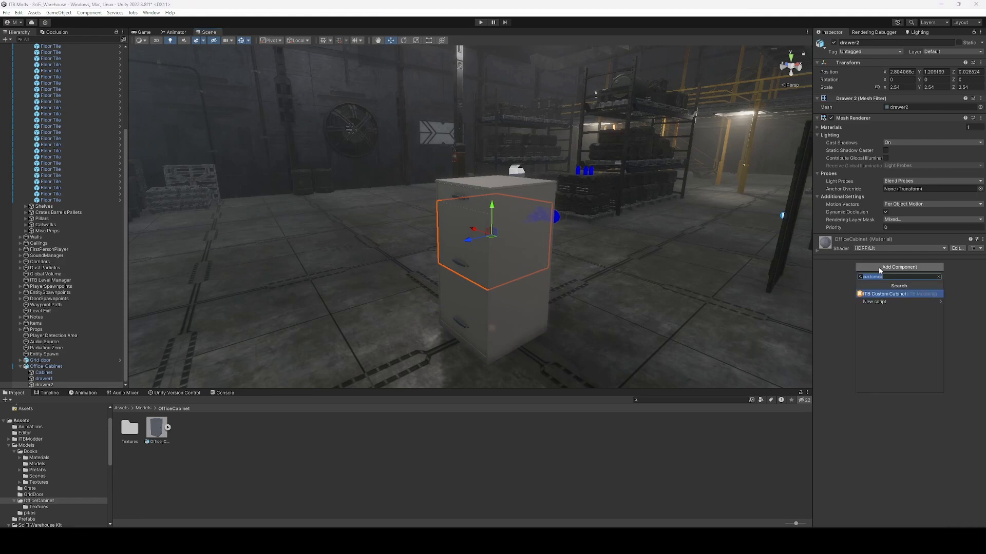
{"action": "type", "text": "draw"}
{"action": "key", "text": "Down"}
{"action": "key", "text": "Return"}
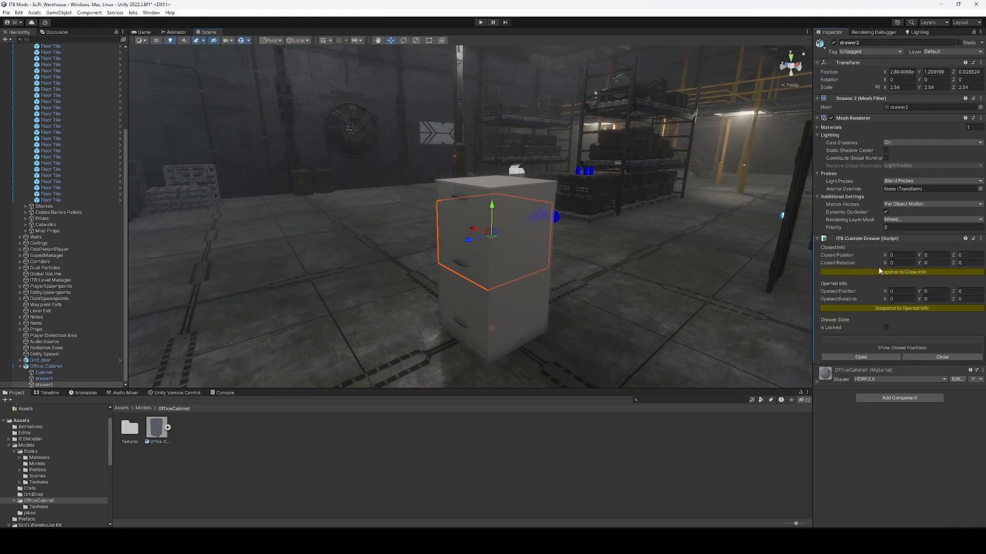
{"action": "left_click_drag", "start_coordinate": [513, 271], "coordinate": [487, 280], "text": "alt"}
{"action": "middle_click_drag", "start_coordinate": [486, 280], "coordinate": [546, 274]}
{"action": "left_click_drag", "start_coordinate": [526, 238], "coordinate": [549, 271]}
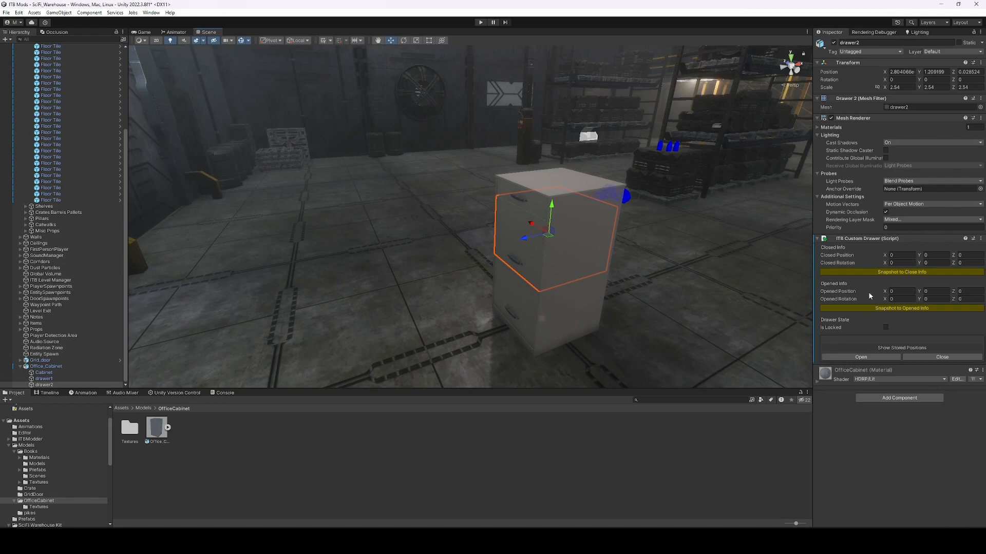
{"action": "left_click", "coordinate": [892, 398]}
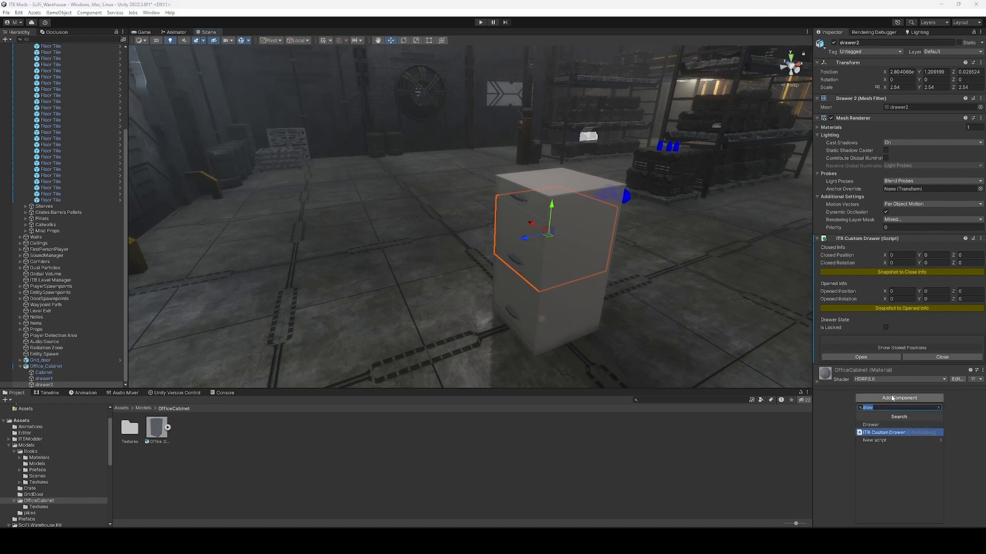
{"action": "type", "text": "mesh"}
{"action": "key", "text": "Up"}
{"action": "key", "text": "Return"}
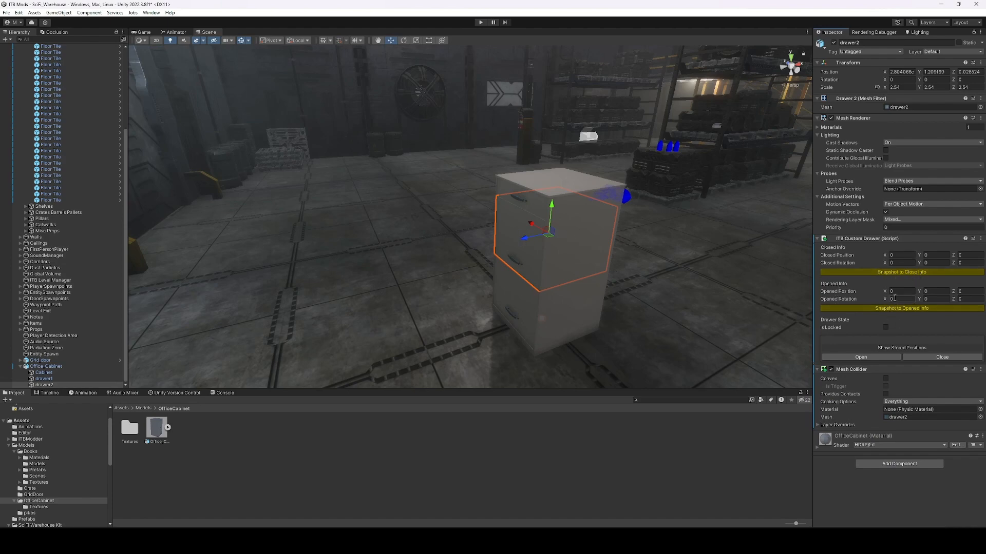
Snapshot drawer2's closed position, pull it out to Z 0.773, snapshot the opened position, and test Open/Close.
{"action": "left_click", "coordinate": [903, 272]}
{"action": "left_click_drag", "start_coordinate": [523, 243], "coordinate": [463, 251]}
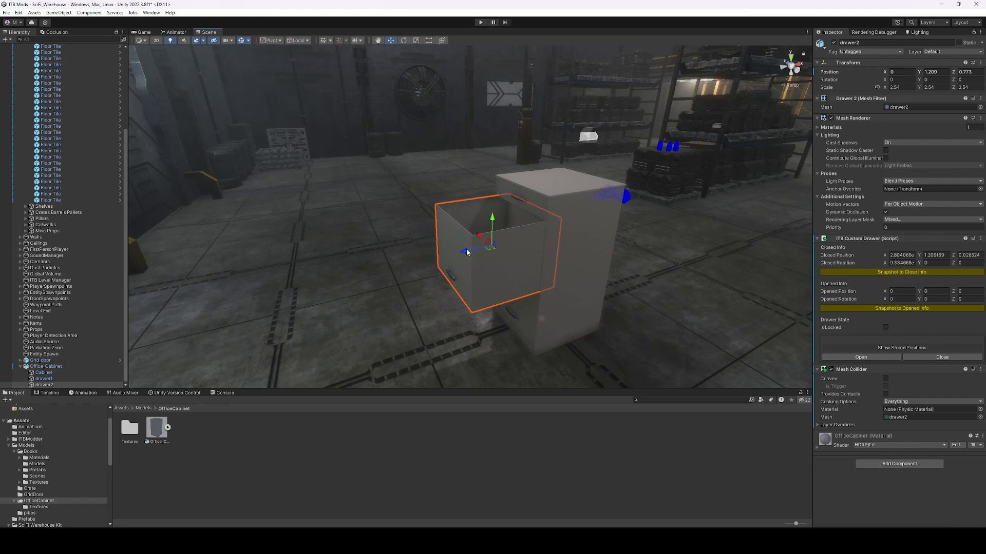
{"action": "left_click", "coordinate": [895, 309]}
{"action": "left_click", "coordinate": [930, 357]}
{"action": "left_click", "coordinate": [882, 356]}
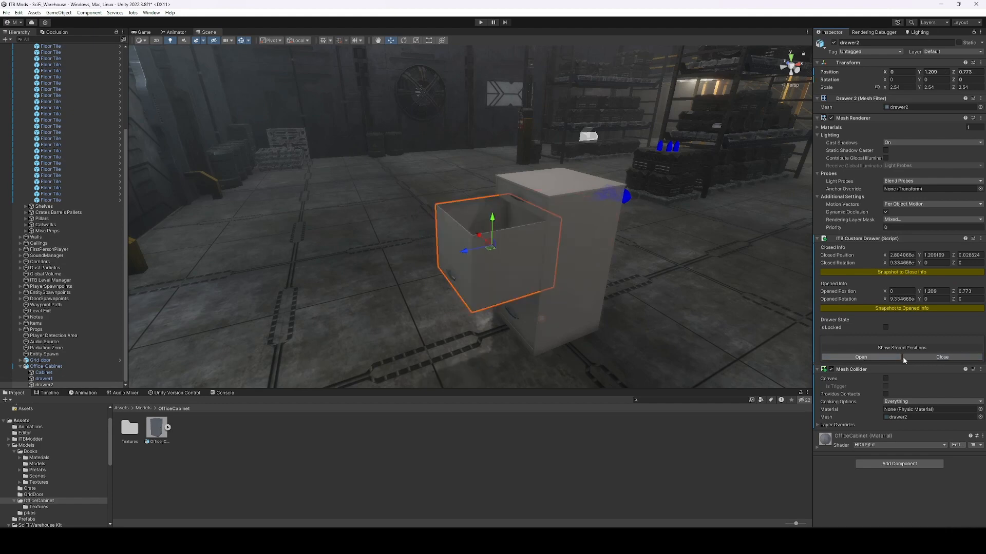
{"action": "left_click", "coordinate": [904, 357]}
{"action": "left_click", "coordinate": [881, 355]}
{"action": "left_click", "coordinate": [909, 353]}
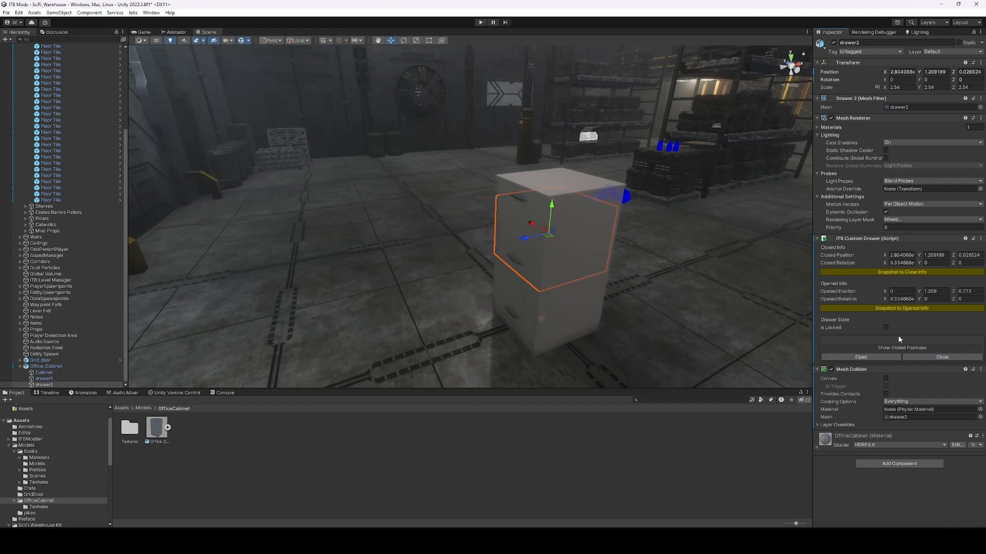
Toggle the drawer's locked and unlock-item options on and back off, then select drawer1.
{"action": "left_click", "coordinate": [886, 327]}
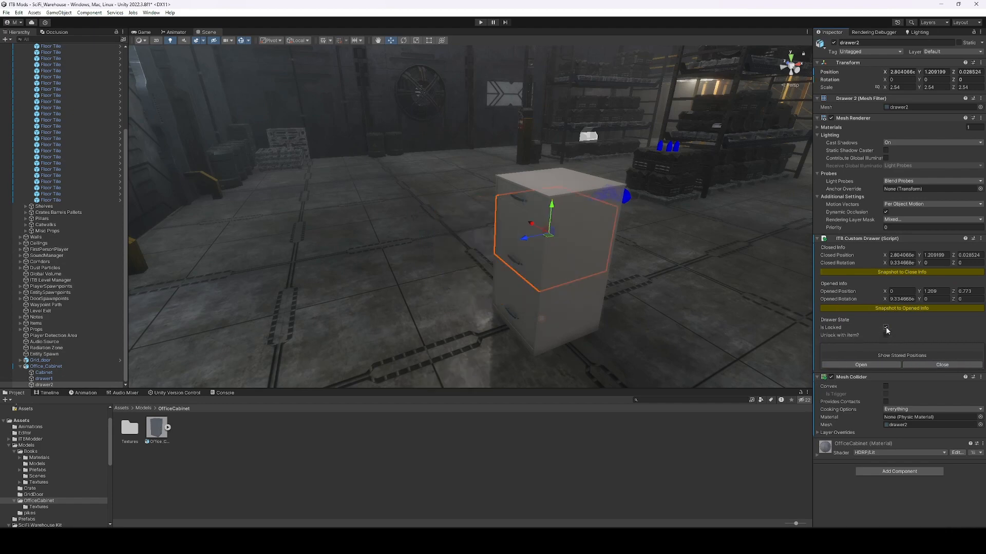
{"action": "left_click", "coordinate": [885, 336]}
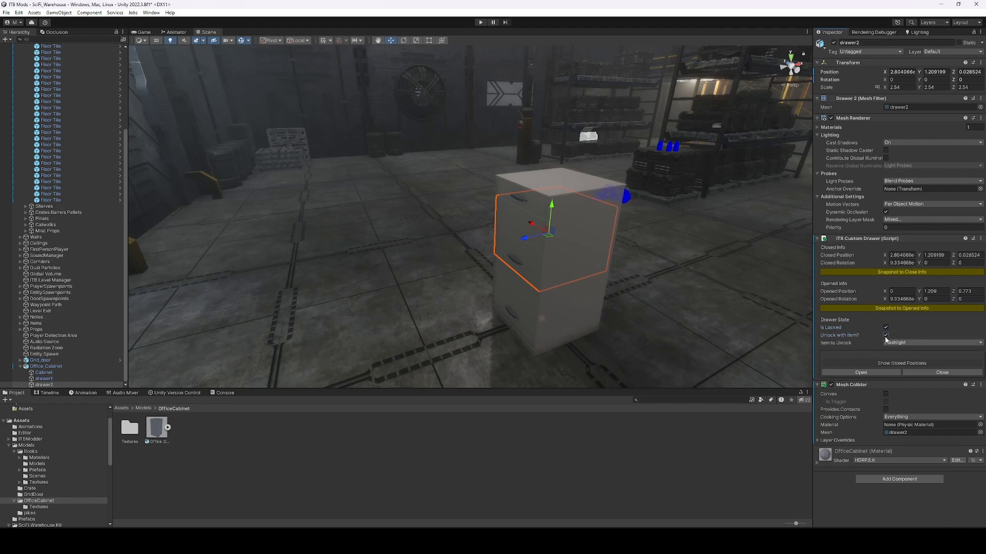
{"action": "left_click", "coordinate": [885, 335]}
{"action": "left_click", "coordinate": [885, 327]}
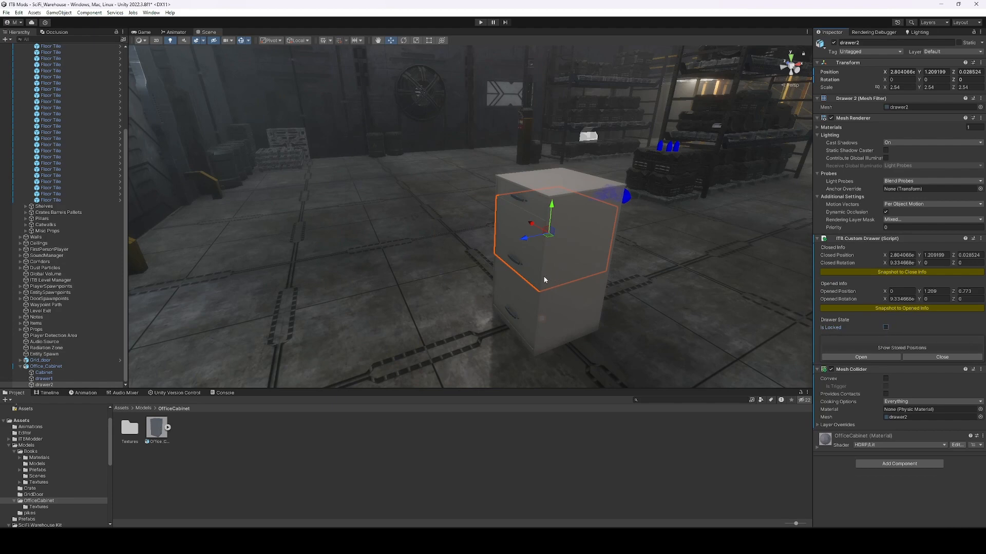
{"action": "left_click", "coordinate": [518, 299]}
{"action": "left_click", "coordinate": [896, 267]}
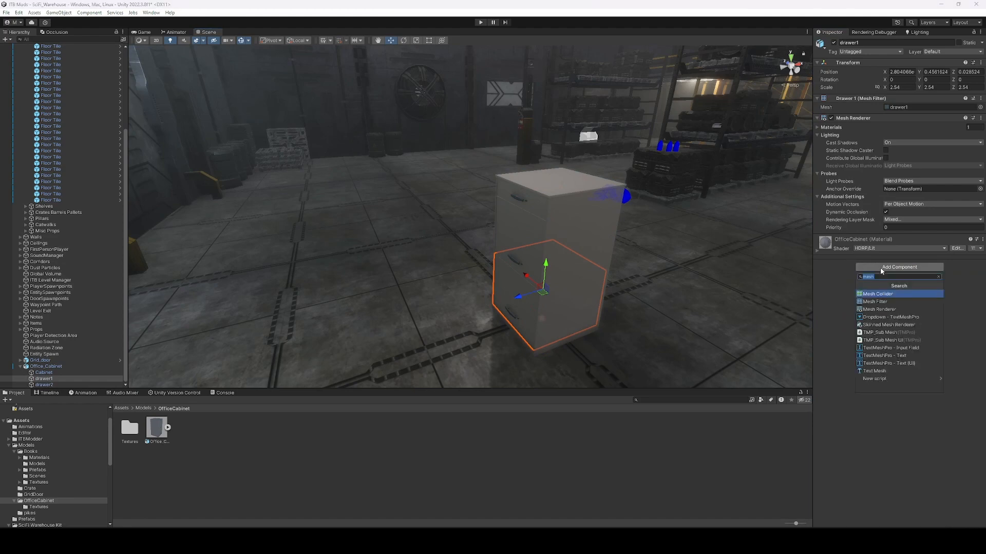
Add Mesh Collider and ITB Custom Drawer components to drawer1.
{"action": "left_click", "coordinate": [879, 294]}
{"action": "left_click", "coordinate": [890, 333]}
{"action": "type", "text": "custom dr"}
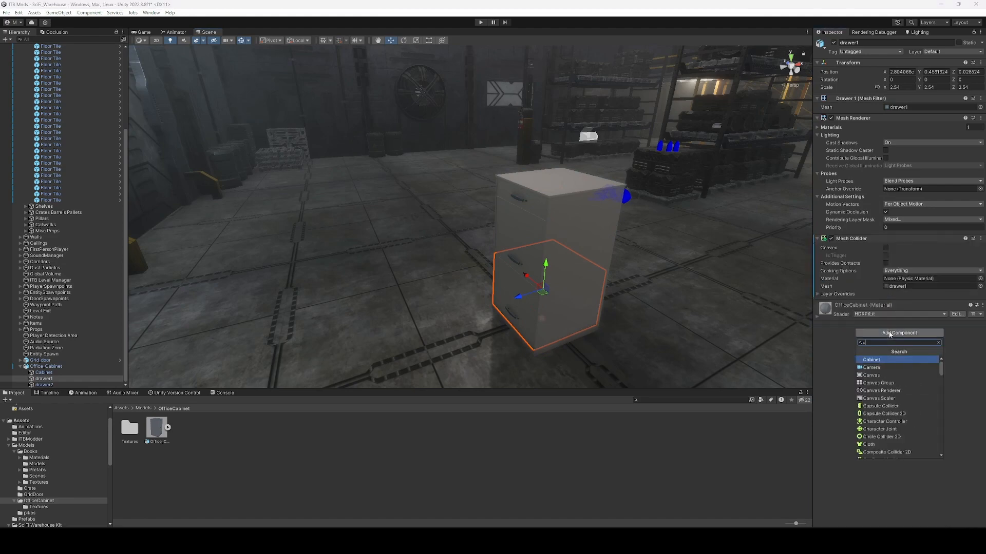
{"action": "key", "text": "Return"}
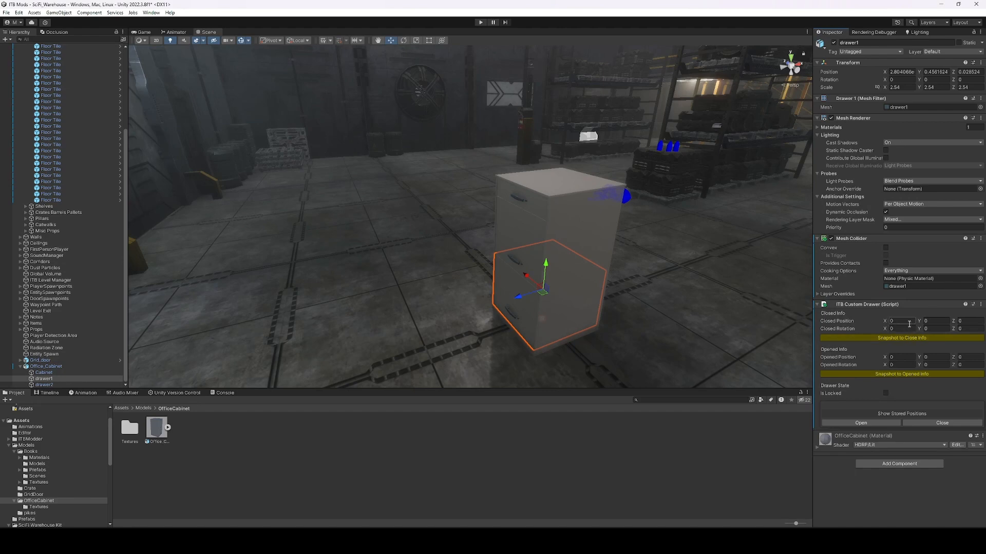
Review Office_Cabinet's Cabinet Sound options (Metal Drawer, Custom Sounds), then show the Prefabs folder.
{"action": "right_click_drag", "start_coordinate": [565, 238], "coordinate": [543, 245]}
{"action": "left_click", "coordinate": [543, 244]}
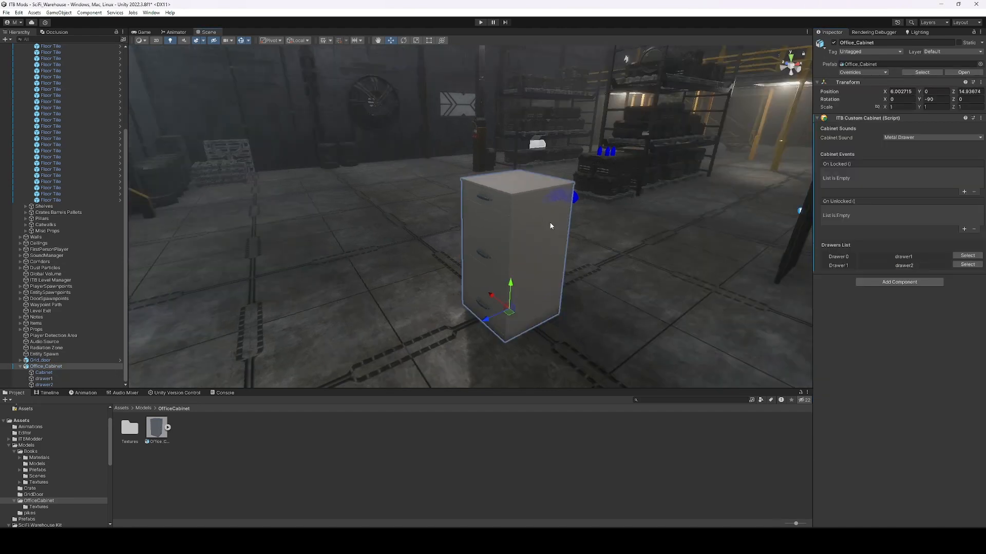
{"action": "left_click", "coordinate": [908, 137]}
{"action": "left_click", "coordinate": [832, 144]}
{"action": "left_click", "coordinate": [905, 137]}
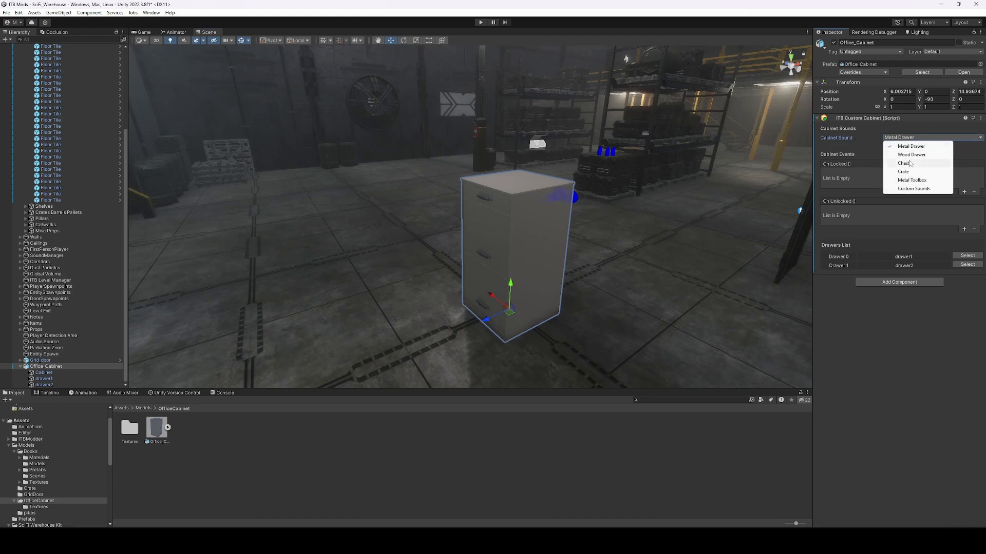
{"action": "left_click", "coordinate": [914, 189]}
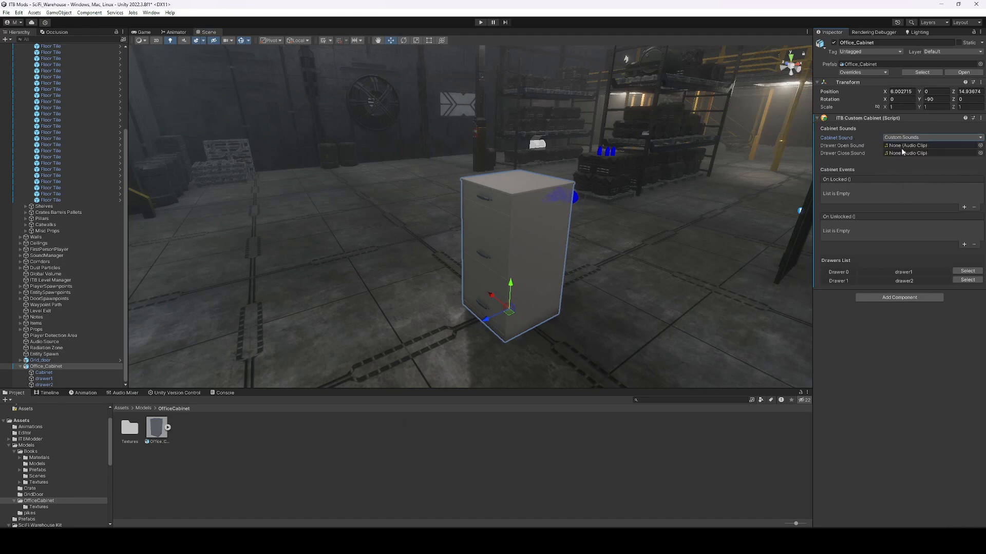
{"action": "left_click", "coordinate": [906, 138]}
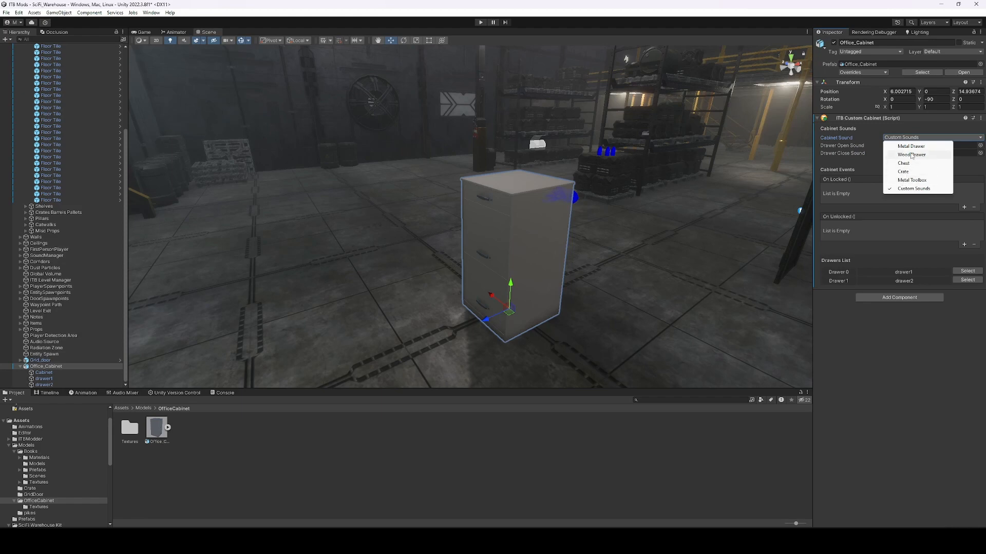
{"action": "left_click", "coordinate": [168, 448]}
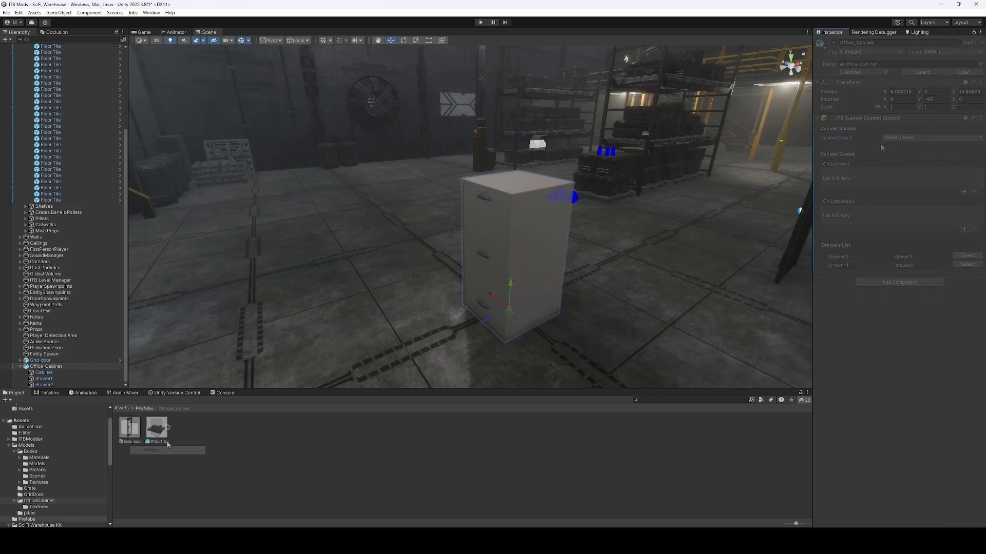
Save Office_Cabinet as a prefab in Prefabs and delete the original from the scene.
{"action": "left_click", "coordinate": [47, 367]}
{"action": "left_click_drag", "start_coordinate": [86, 388], "coordinate": [280, 466]}
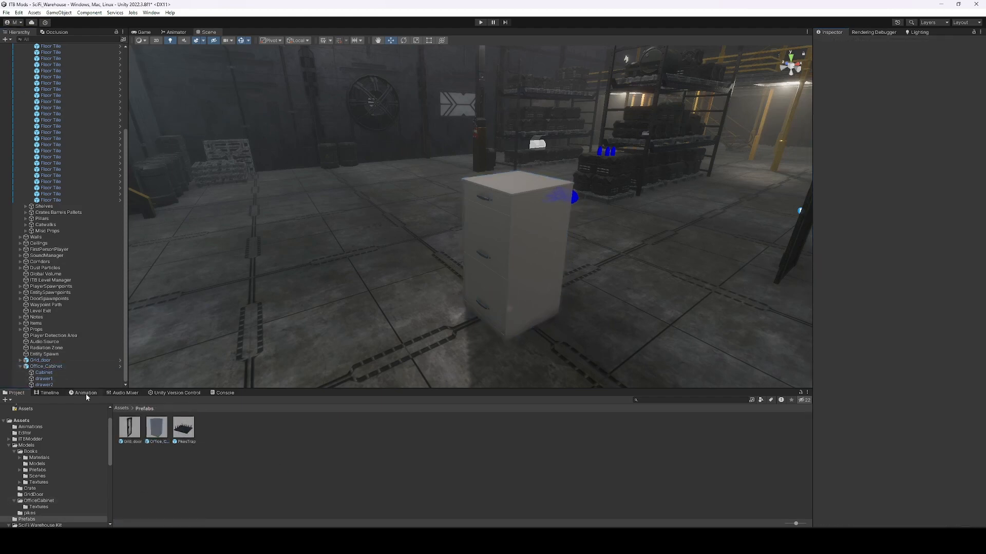
{"action": "left_click", "coordinate": [71, 368]}
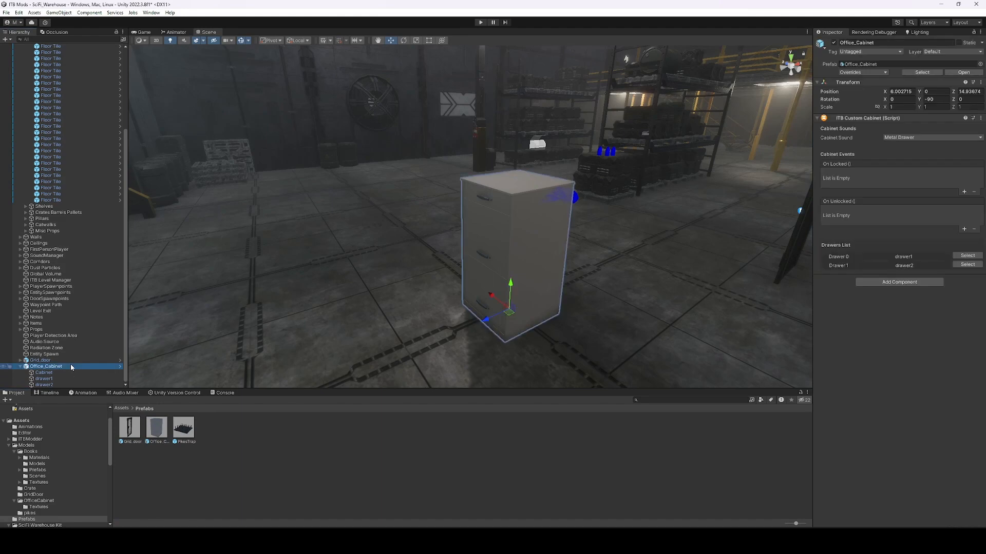
{"action": "key", "text": "Delete"}
Place the Office_Cabinet prefab by the warehouse wall and duplicate it beside the original.
{"action": "key", "text": "s"}
{"action": "right_click_drag", "start_coordinate": [451, 328], "coordinate": [325, 306]}
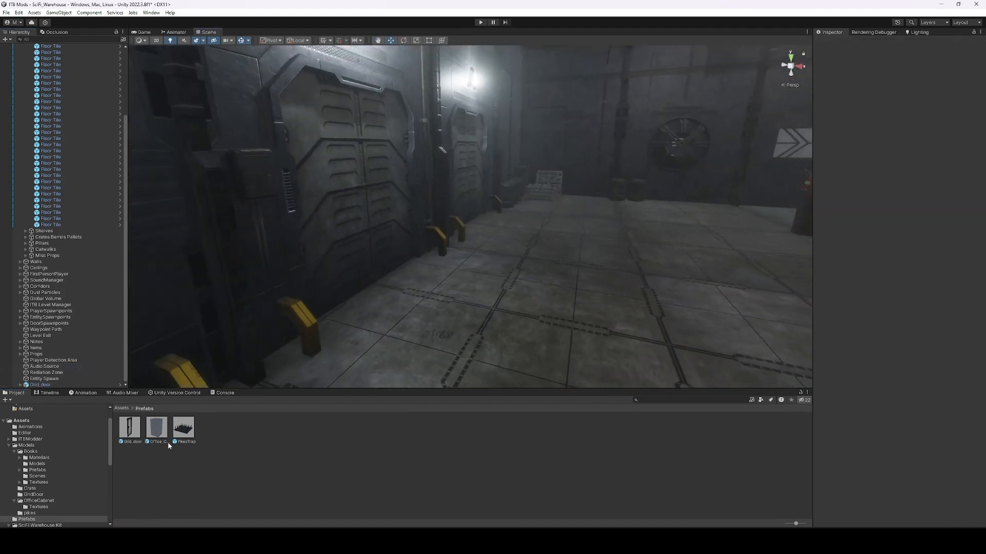
{"action": "left_click_drag", "start_coordinate": [158, 432], "coordinate": [290, 322]}
{"action": "key", "text": "e"}
{"action": "key", "text": "w"}
{"action": "left_click_drag", "start_coordinate": [484, 315], "coordinate": [371, 323]}
{"action": "key", "text": "d"}
{"action": "right_click_drag", "start_coordinate": [436, 320], "coordinate": [360, 317]}
{"action": "key", "text": "ctrl+d"}
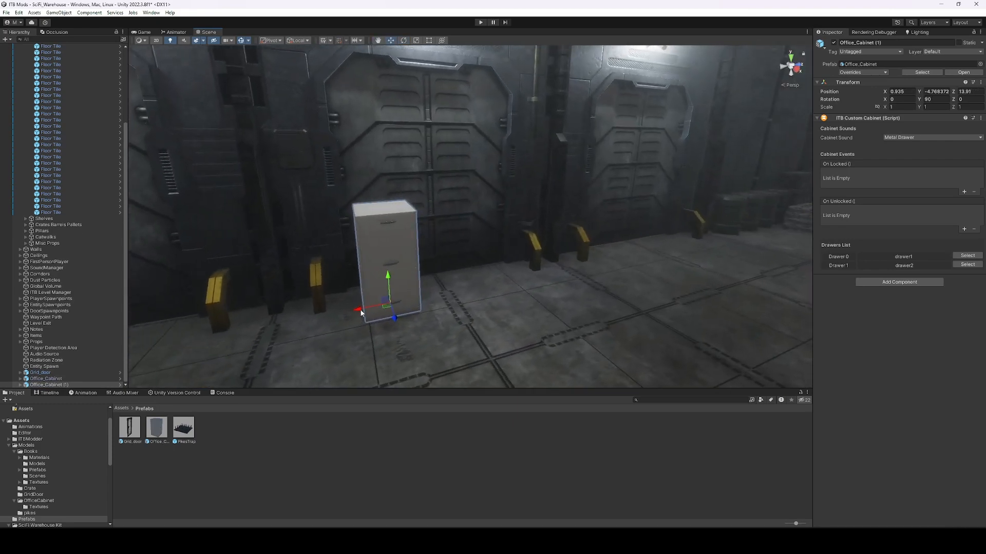
{"action": "left_click_drag", "start_coordinate": [378, 313], "coordinate": [435, 300]}
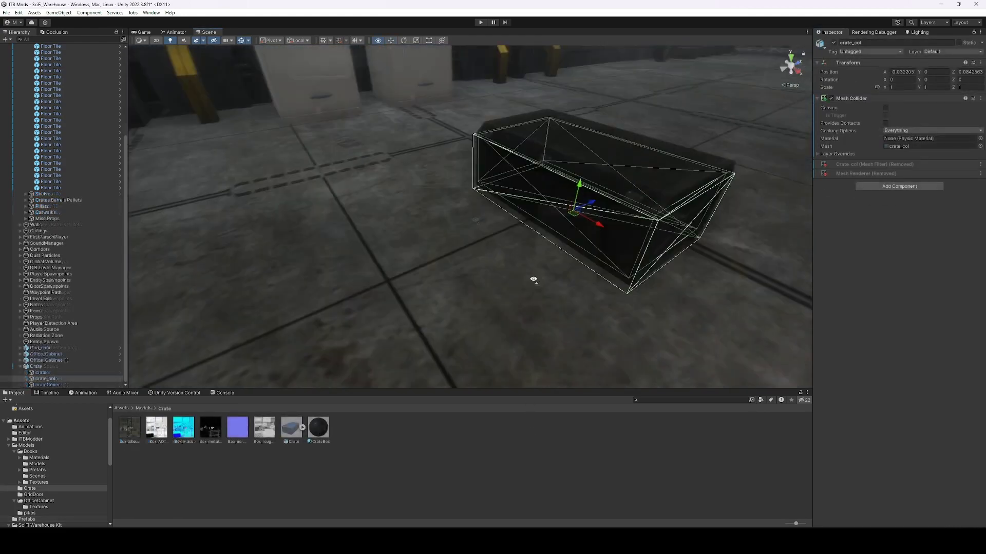
Try swinging the crate lid open, then undo the rotation.
{"action": "left_click", "coordinate": [478, 221]}
{"action": "left_click", "coordinate": [477, 222]}
{"action": "key", "text": "e"}
{"action": "left_click_drag", "start_coordinate": [474, 206], "coordinate": [438, 109]}
{"action": "right_click_drag", "start_coordinate": [438, 109], "coordinate": [524, 236]}
{"action": "key", "text": "ctrl+z"}
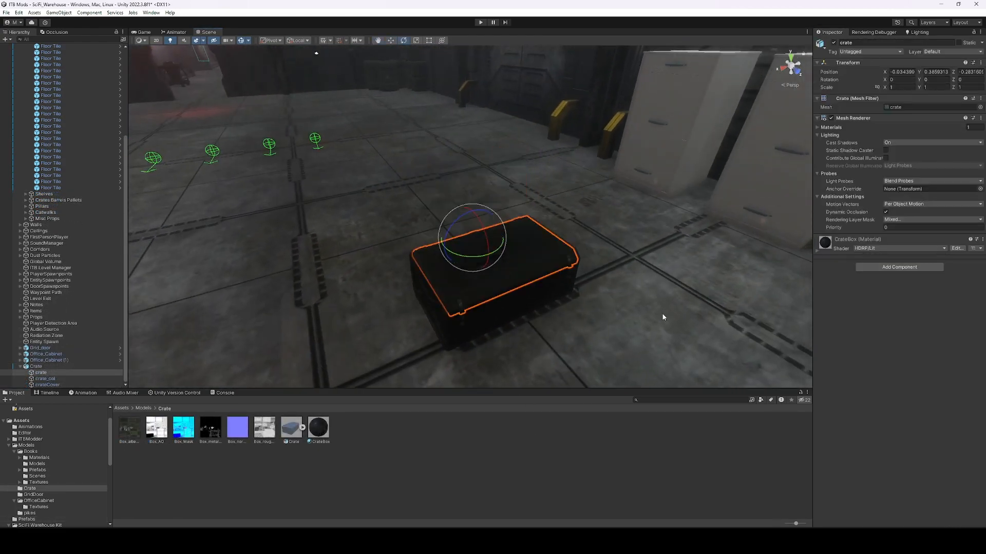
Add the ITB Custom Cabinet script to the Crate.
{"action": "left_click", "coordinate": [36, 367]}
{"action": "left_click", "coordinate": [917, 122]}
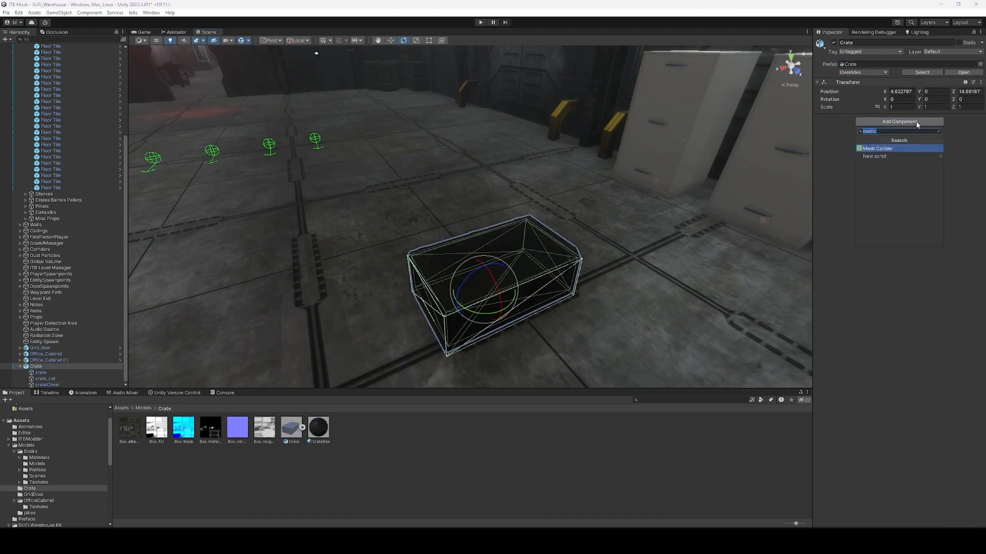
{"action": "type", "text": "customca"}
{"action": "key", "text": "Return"}
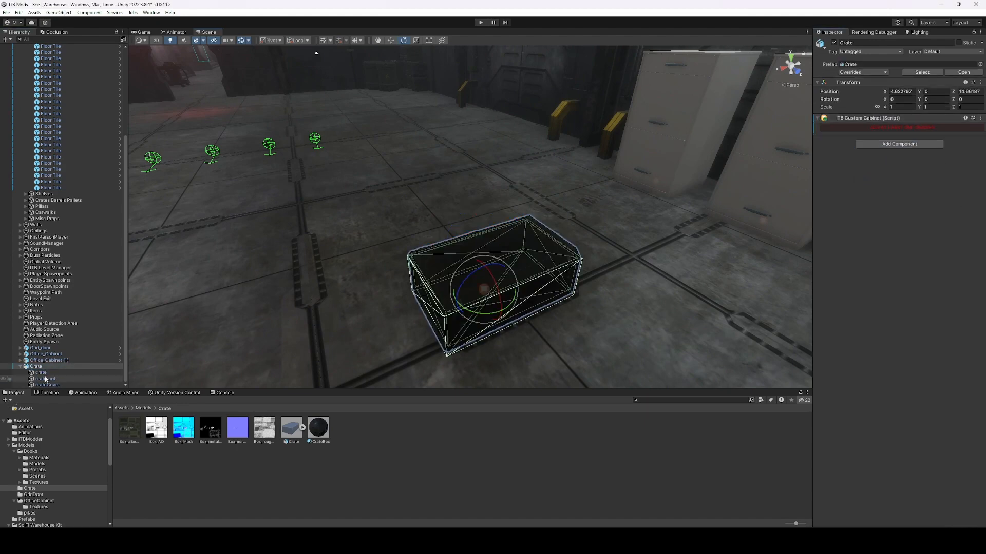
Give the crate lid ITB Custom Drawer and Box Collider components.
{"action": "left_click", "coordinate": [44, 375]}
{"action": "left_click", "coordinate": [899, 267]}
{"action": "type", "text": "dri"}
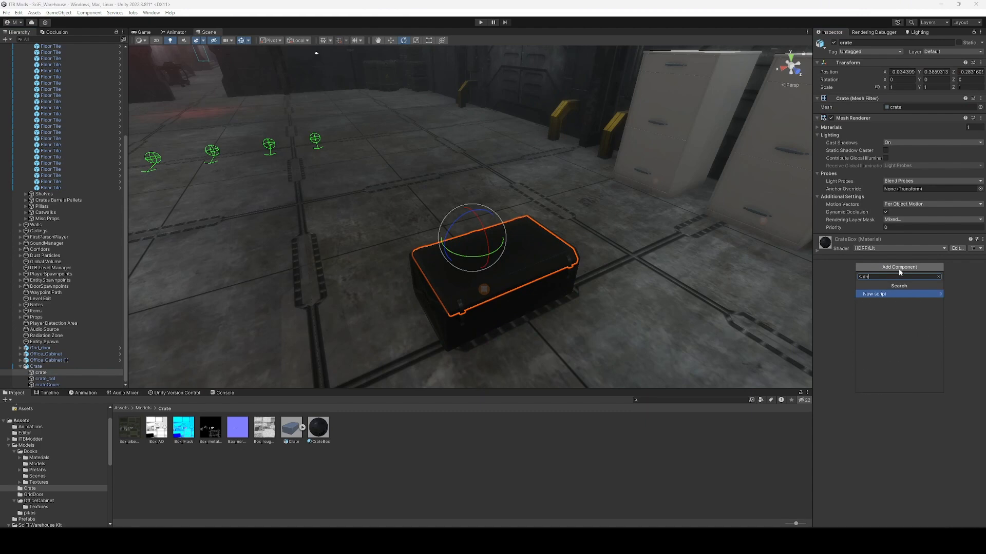
{"action": "key", "text": "Return"}
{"action": "left_click", "coordinate": [881, 399]}
{"action": "type", "text": "boxc"}
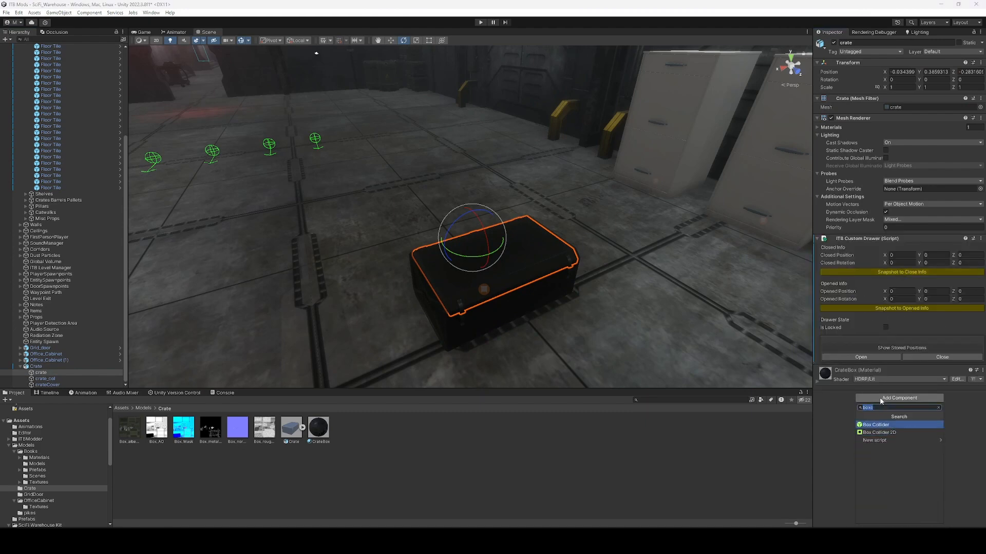
{"action": "left_click", "coordinate": [875, 425]}
{"action": "left_click_drag", "start_coordinate": [474, 208], "coordinate": [519, 266]}
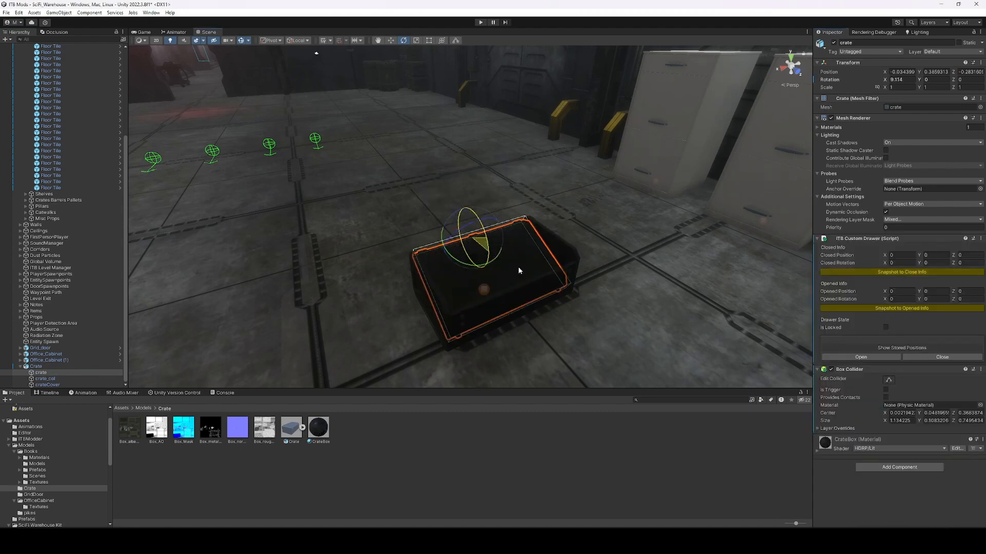
{"action": "key", "text": "ctrl+z"}
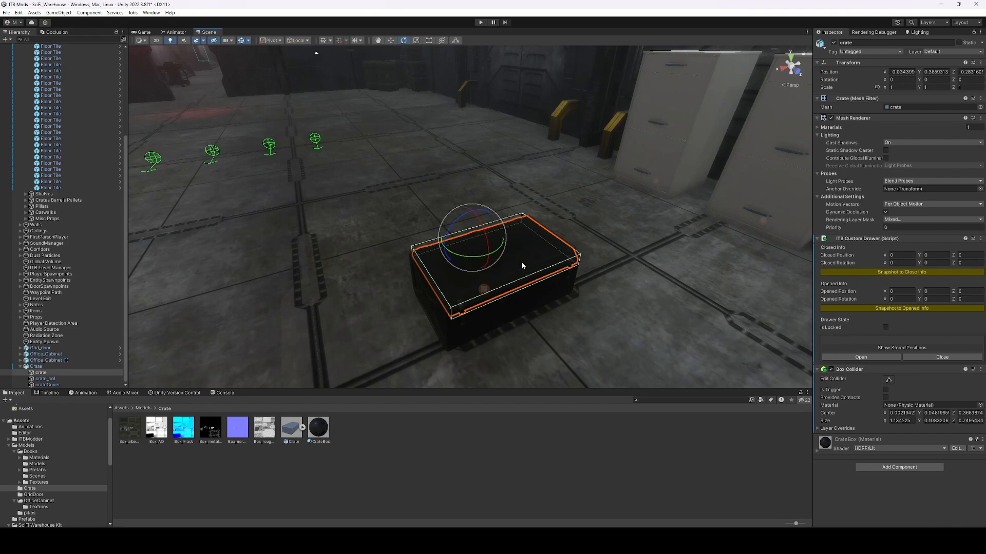
Snapshot the lid's closed pose, rotate it open to -120 degrees, snapshot the opened pose, and close it.
{"action": "left_click", "coordinate": [884, 273]}
{"action": "left_click_drag", "start_coordinate": [486, 229], "coordinate": [458, 111], "text": "ctrl"}
{"action": "left_click", "coordinate": [911, 308]}
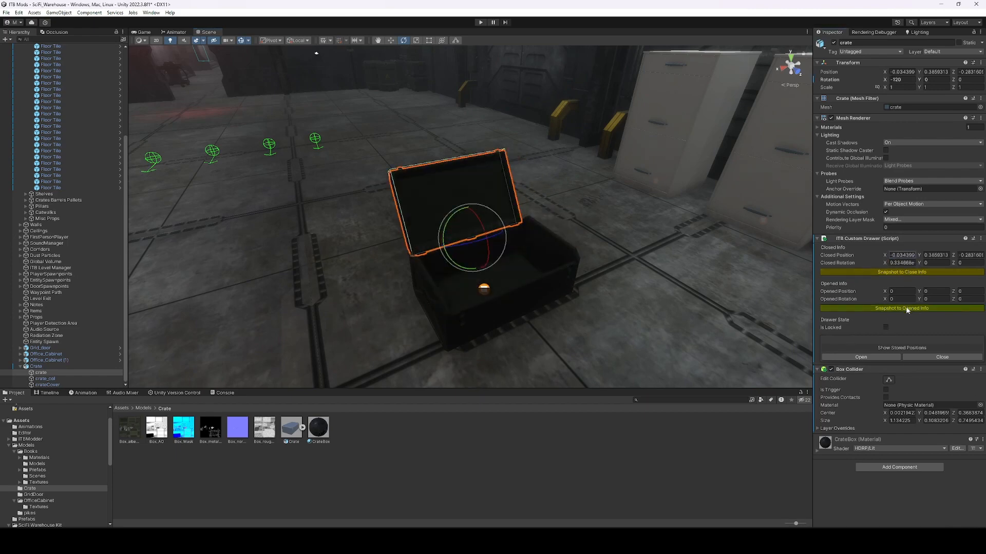
{"action": "left_click", "coordinate": [938, 358]}
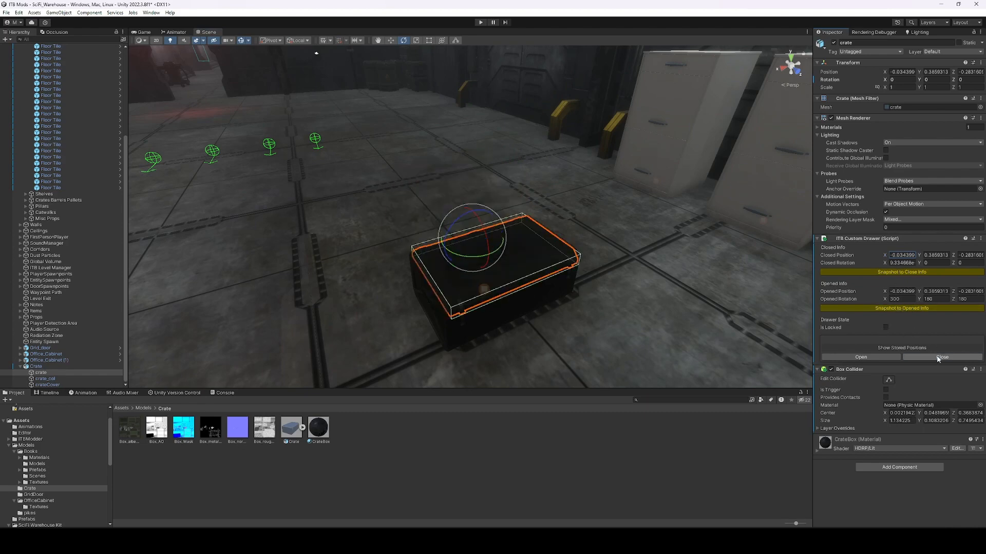
Set the Crate's Cabinet Sound to Crate.
{"action": "left_click", "coordinate": [39, 366]}
{"action": "left_click", "coordinate": [916, 138]}
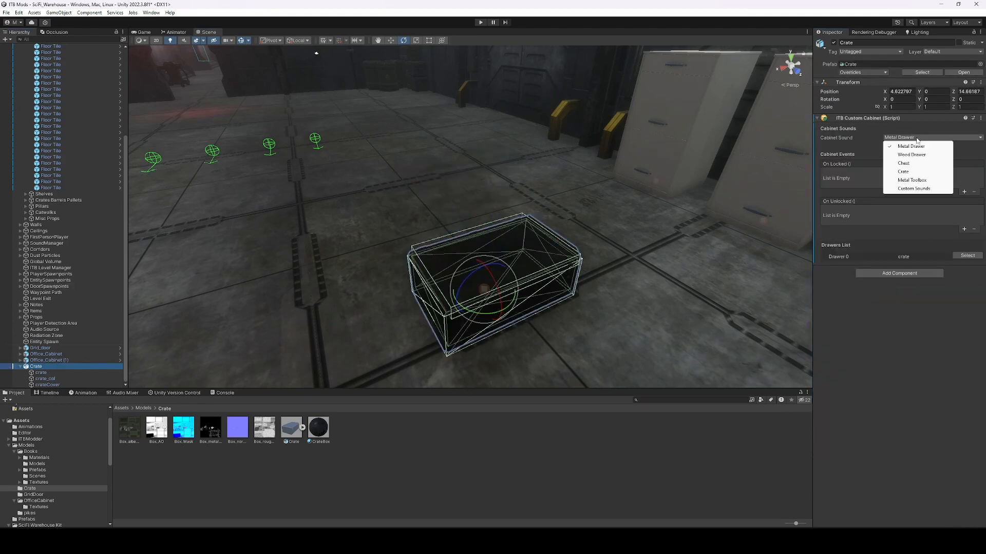
{"action": "left_click", "coordinate": [917, 171]}
{"action": "right_click_drag", "start_coordinate": [656, 192], "coordinate": [642, 202]}
Save the Crate as a prefab in the Prefabs folder and move it against the wall.
{"action": "key", "text": "w"}
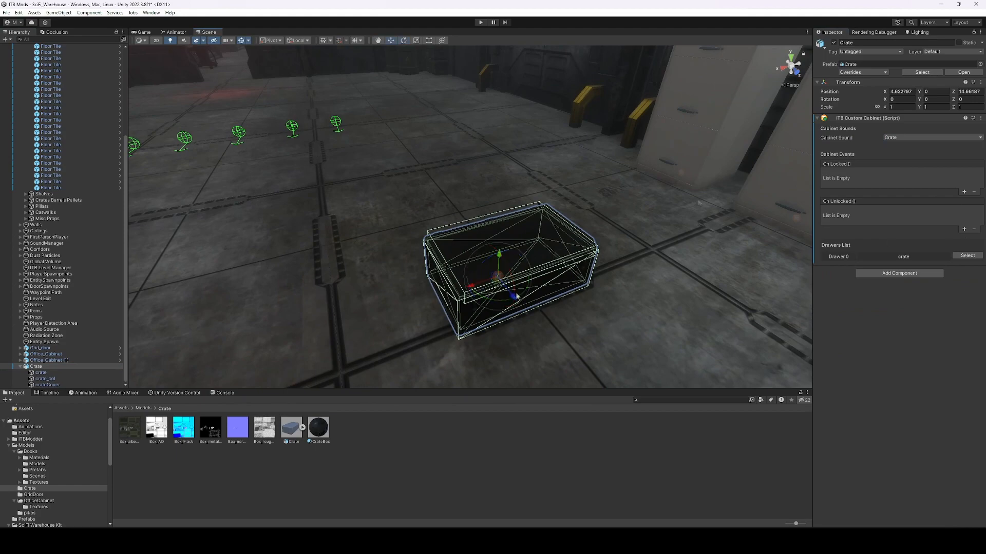
{"action": "scroll", "coordinate": [71, 468], "scroll_direction": "down", "scroll_amount": 1}
{"action": "left_click", "coordinate": [29, 496]}
{"action": "left_click_drag", "start_coordinate": [49, 368], "coordinate": [287, 462]}
{"action": "right_click_drag", "start_coordinate": [400, 256], "coordinate": [350, 333]}
{"action": "left_click", "coordinate": [516, 273]}
{"action": "left_click_drag", "start_coordinate": [349, 331], "coordinate": [552, 279]}
Duplicate the crate with Ctrl+D and place the copy, Crate (1), to its right.
{"action": "right_click_drag", "start_coordinate": [553, 279], "coordinate": [413, 251]}
{"action": "key", "text": "ctrl+d"}
{"action": "left_click_drag", "start_coordinate": [414, 251], "coordinate": [642, 287]}
{"action": "right_click_drag", "start_coordinate": [642, 287], "coordinate": [475, 265]}
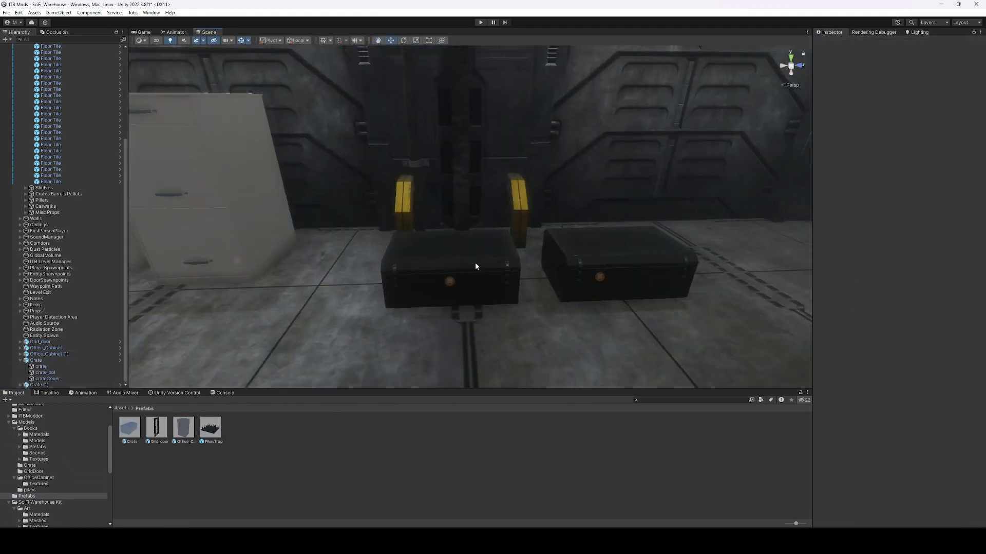
Turn the original crate at a slight angle with the Rotate tool.
{"action": "left_click", "coordinate": [476, 266]}
{"action": "key", "text": "e"}
{"action": "left_click_drag", "start_coordinate": [452, 300], "coordinate": [639, 295]}
{"action": "left_click", "coordinate": [481, 262]}
{"action": "right_click_drag", "start_coordinate": [639, 295], "coordinate": [451, 292]}
{"action": "key", "text": "w"}
{"action": "key", "text": "e"}
{"action": "left_click_drag", "start_coordinate": [447, 314], "coordinate": [411, 313]}
{"action": "left_click", "coordinate": [622, 455]}
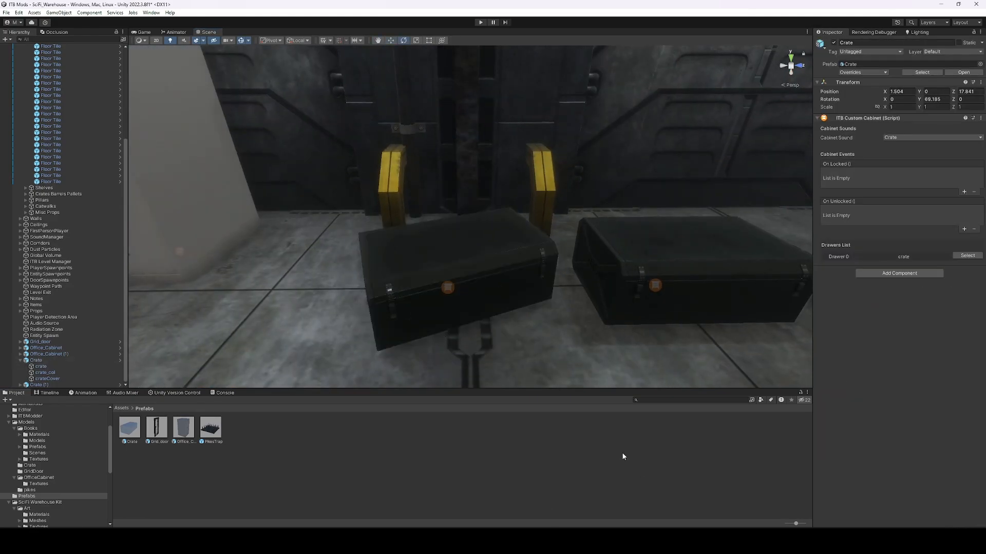
{"action": "right_click_drag", "start_coordinate": [590, 288], "coordinate": [515, 247]}
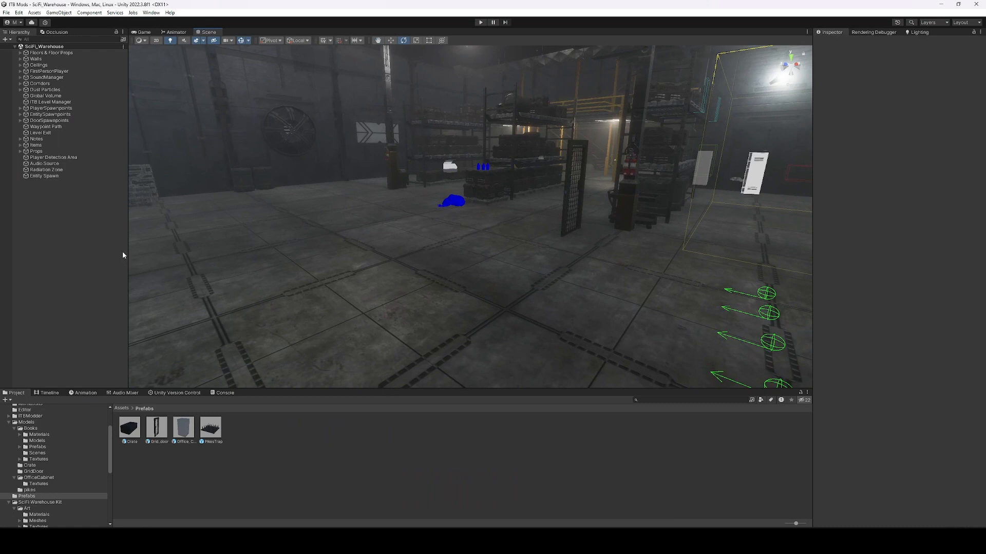
Add an ITB > Spawners > Interactables > Button object to the scene.
{"action": "left_click", "coordinate": [6, 40]}
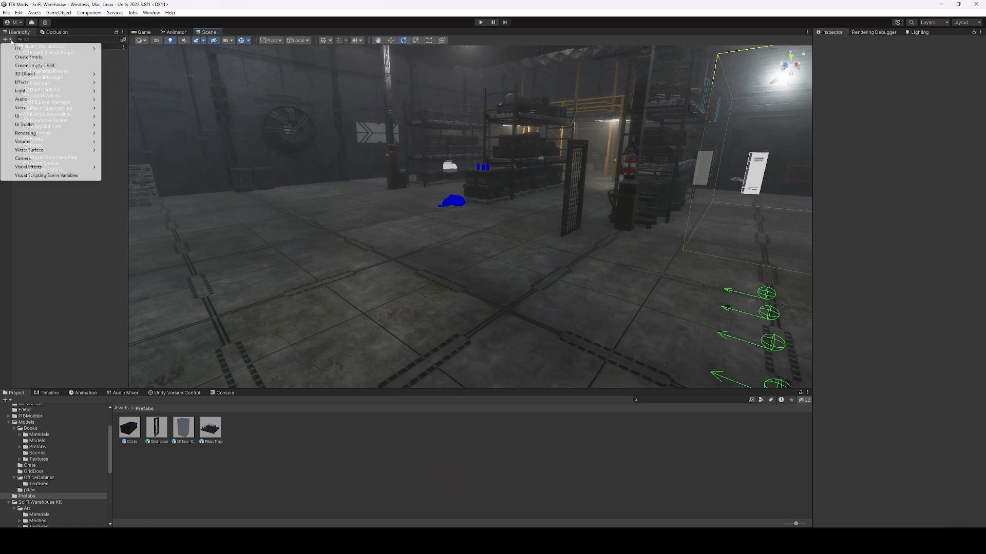
{"action": "mouse_move", "coordinate": [61, 48]}
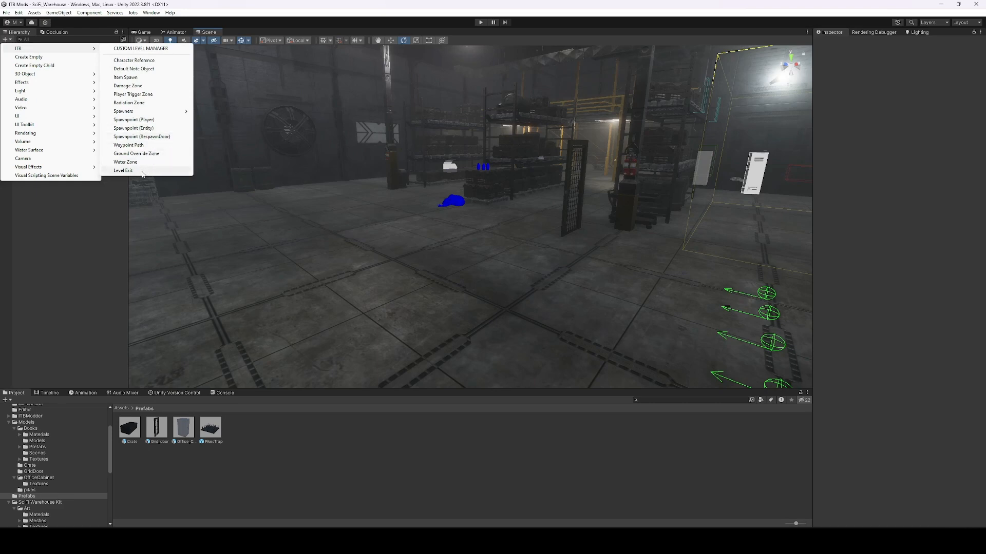
{"action": "mouse_move", "coordinate": [146, 113]}
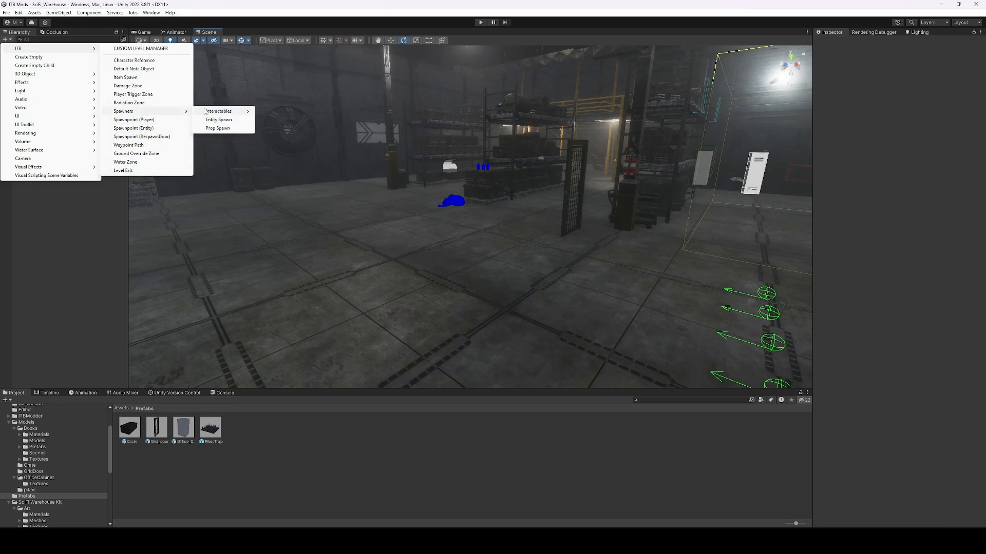
{"action": "mouse_move", "coordinate": [217, 114]}
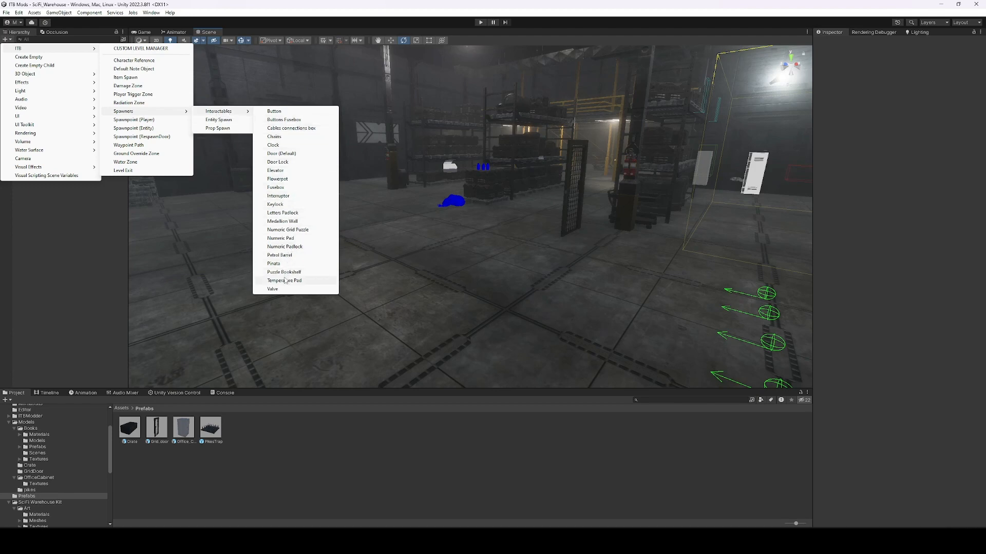
{"action": "left_click", "coordinate": [282, 115]}
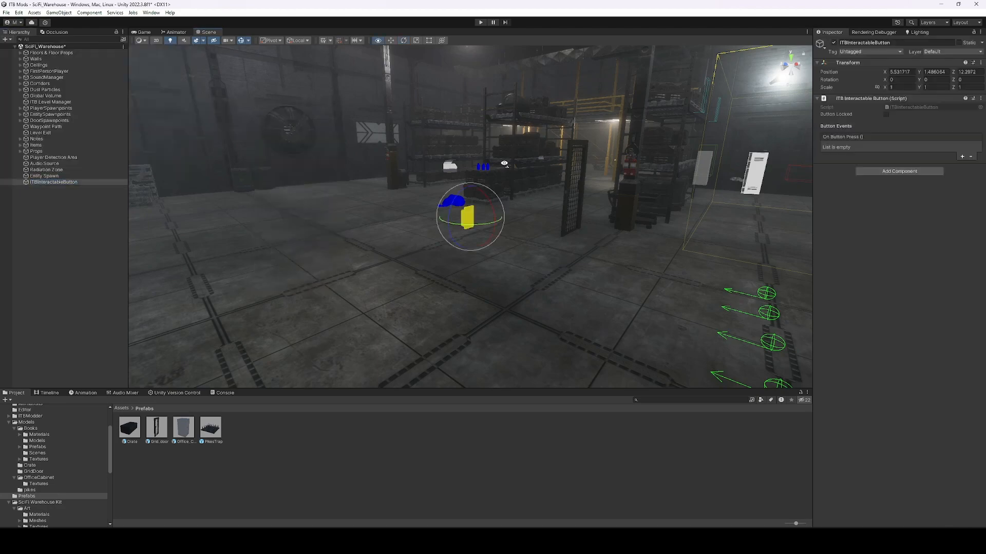
Move the new button beside the grid door.
{"action": "key", "text": "w"}
{"action": "right_click_drag", "start_coordinate": [501, 168], "coordinate": [449, 216]}
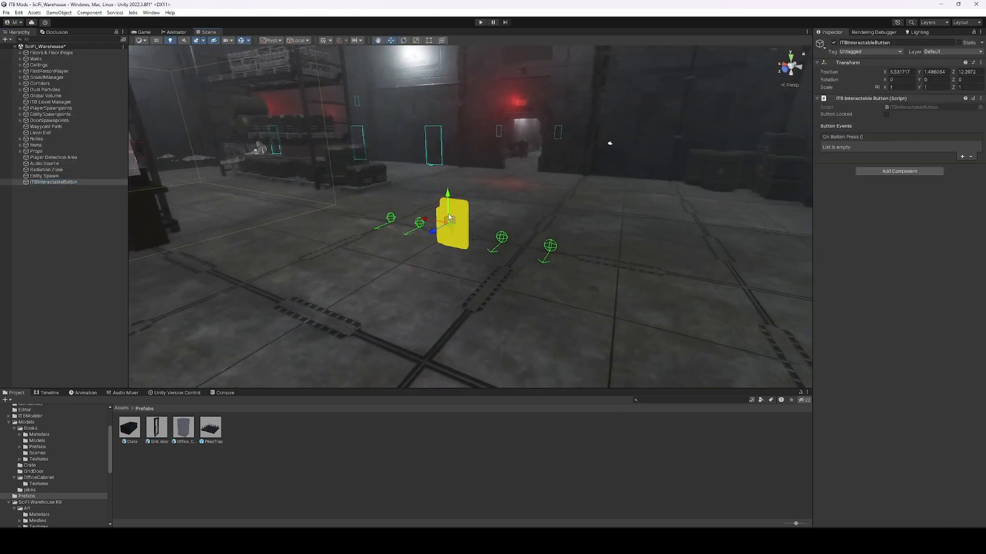
{"action": "left_click_drag", "start_coordinate": [452, 226], "coordinate": [367, 218]}
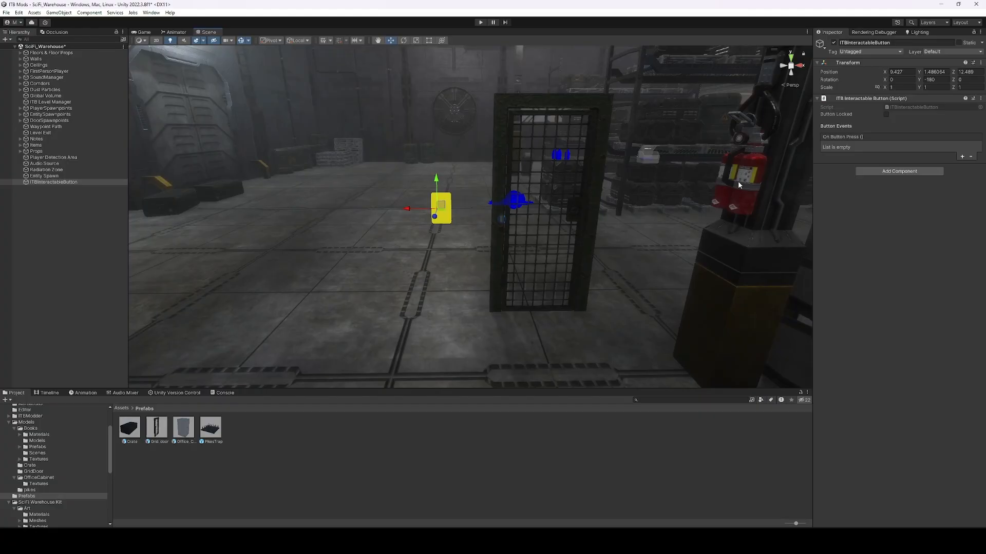
Add an On Button Press entry targeting Grid_door that calls ITBCustomDoor > Open ().
{"action": "left_click", "coordinate": [961, 156]}
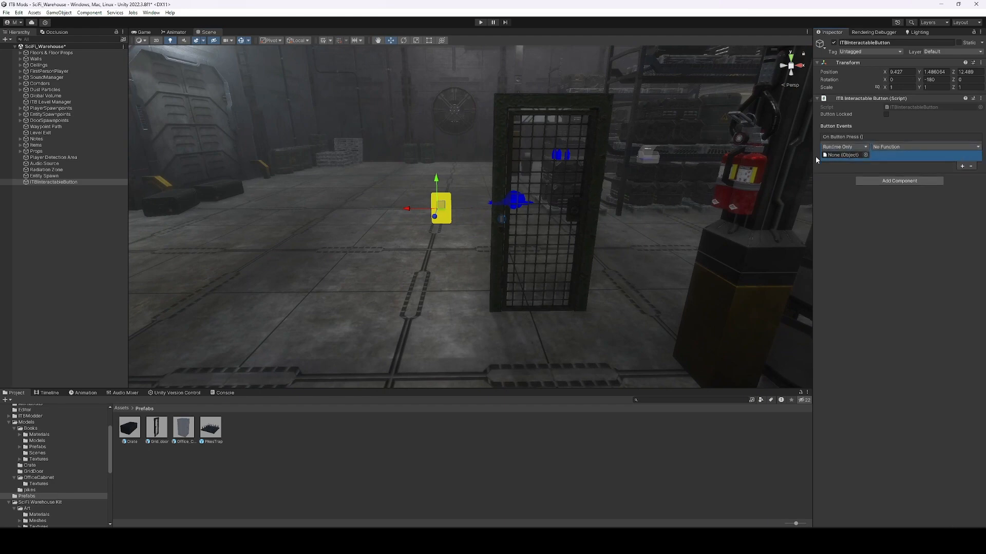
{"action": "left_click", "coordinate": [499, 220]}
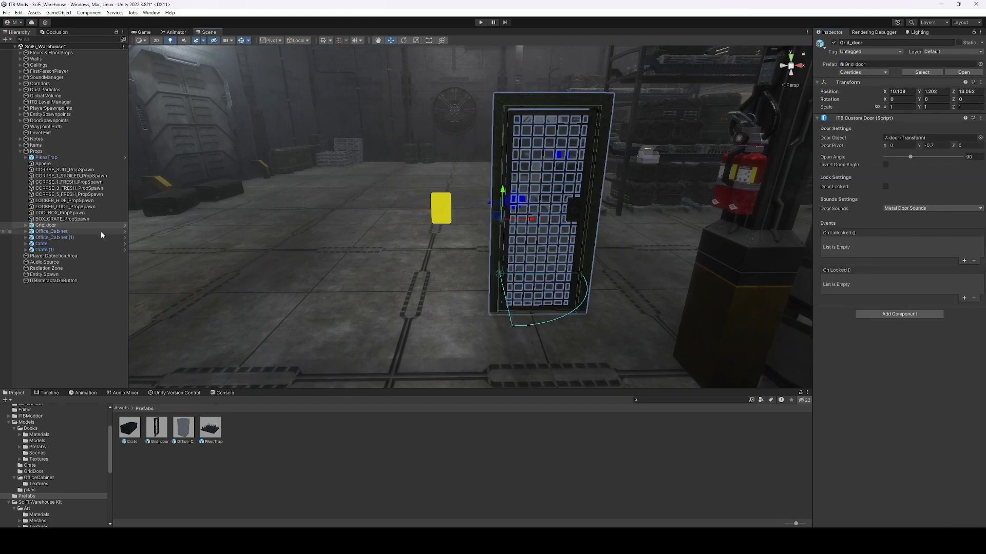
{"action": "left_click", "coordinate": [82, 281]}
{"action": "left_click_drag", "start_coordinate": [46, 225], "coordinate": [841, 158]}
{"action": "left_click", "coordinate": [888, 147]}
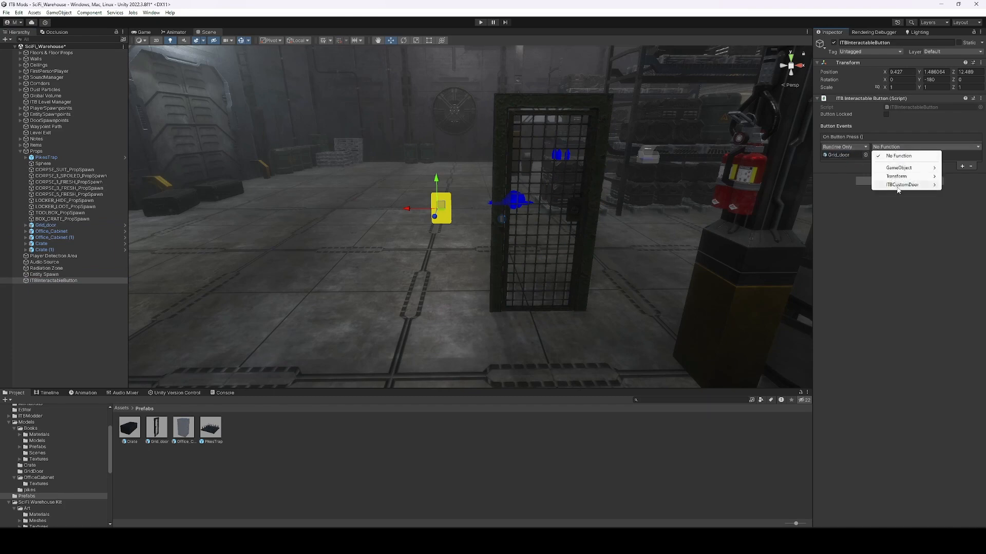
{"action": "mouse_move", "coordinate": [898, 189]}
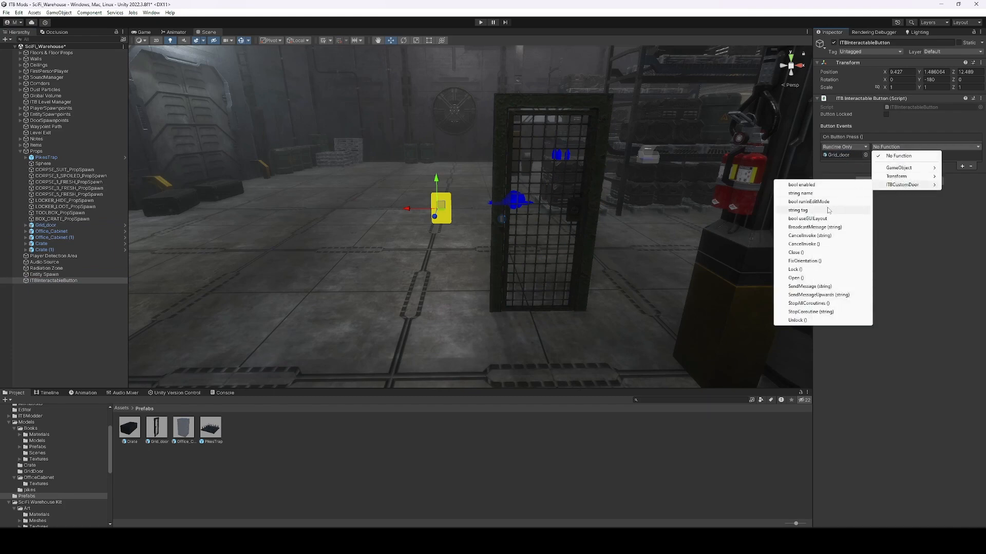
{"action": "left_click", "coordinate": [802, 278]}
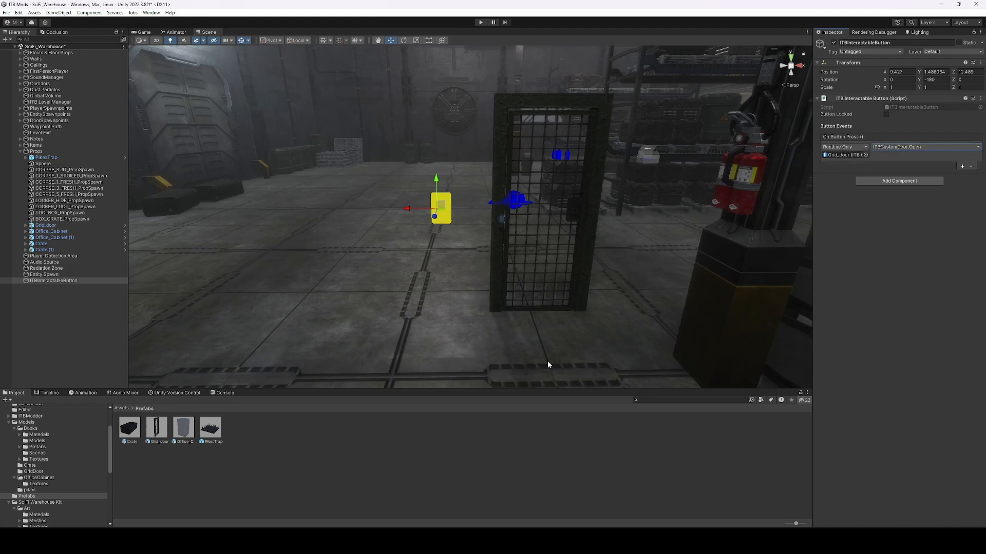
{"action": "right_click_drag", "start_coordinate": [557, 296], "coordinate": [559, 296]}
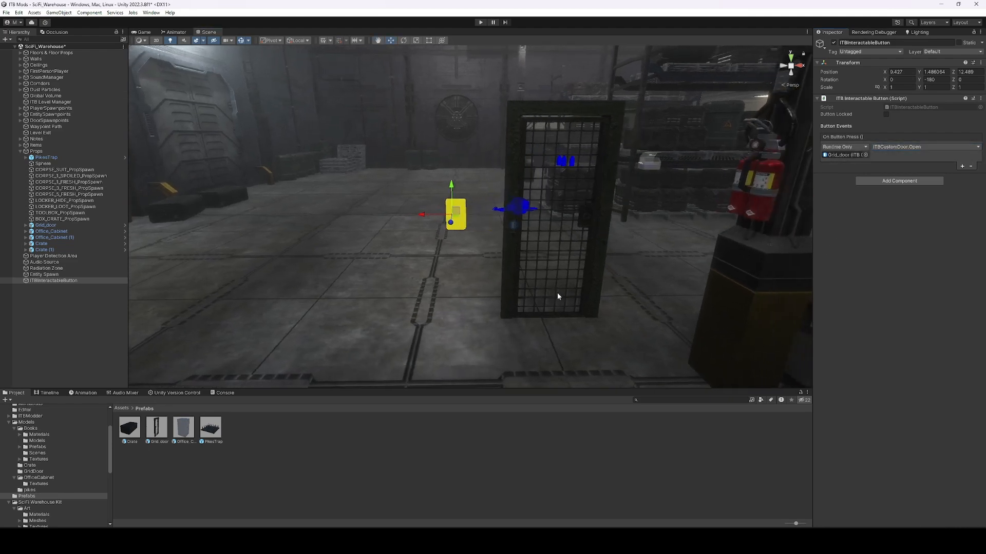
{"action": "left_click", "coordinate": [311, 441]}
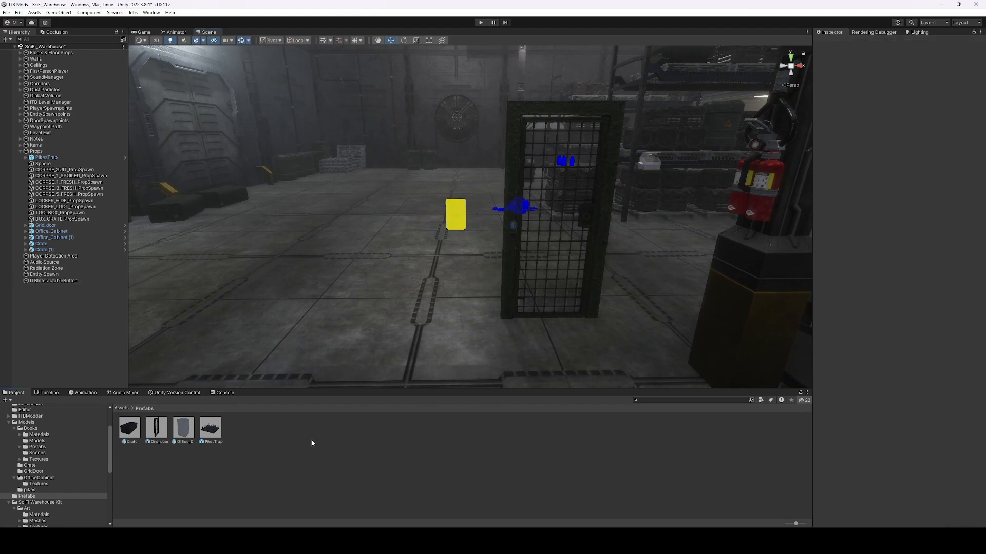
Add an ITB Buttons Fusebox interactable and set its number of buttons.
{"action": "right_click", "coordinate": [55, 330]}
{"action": "mouse_move", "coordinate": [98, 206]}
{"action": "mouse_move", "coordinate": [192, 270]}
{"action": "mouse_move", "coordinate": [274, 269]}
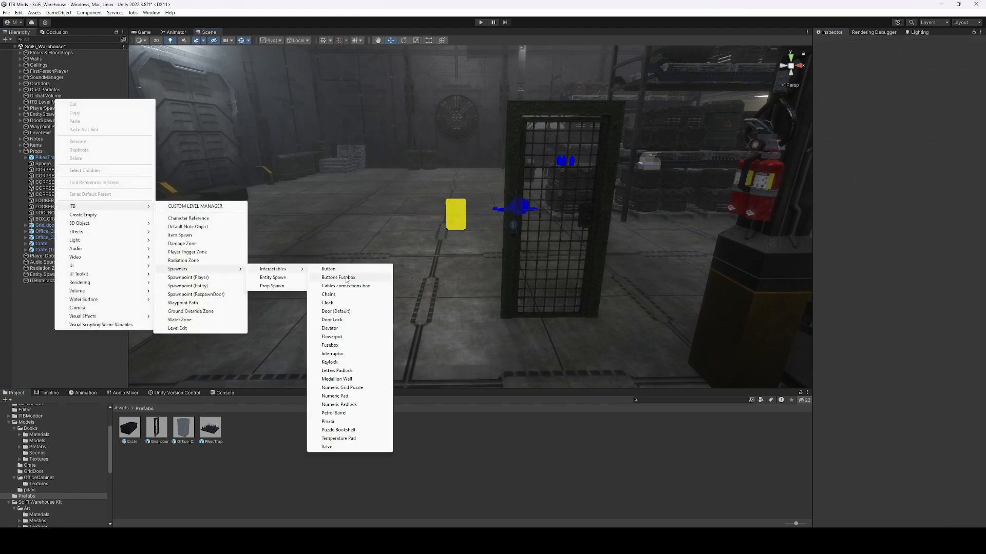
{"action": "left_click", "coordinate": [347, 280]}
{"action": "right_click_drag", "start_coordinate": [662, 211], "coordinate": [673, 204]}
{"action": "left_click_drag", "start_coordinate": [885, 115], "coordinate": [885, 115]}
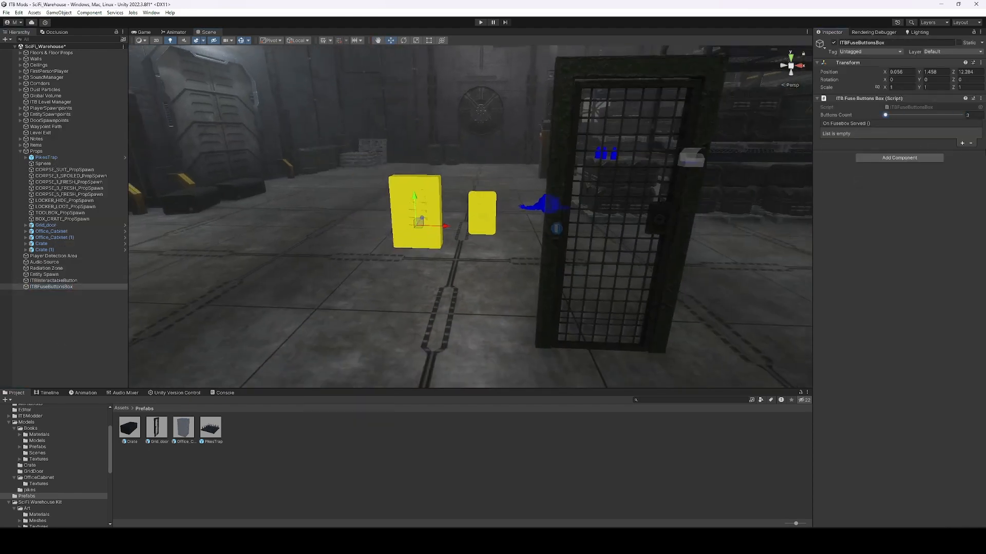
Add a trial Cable Connector, position and rotate it, then delete it.
{"action": "right_click", "coordinate": [59, 336]}
{"action": "mouse_move", "coordinate": [98, 211]}
{"action": "mouse_move", "coordinate": [193, 274]}
{"action": "mouse_move", "coordinate": [277, 275]}
{"action": "left_click", "coordinate": [344, 290]}
{"action": "left_click_drag", "start_coordinate": [497, 216], "coordinate": [345, 216]}
{"action": "key", "text": "e"}
{"action": "left_click_drag", "start_coordinate": [322, 223], "coordinate": [541, 211], "text": "ctrl"}
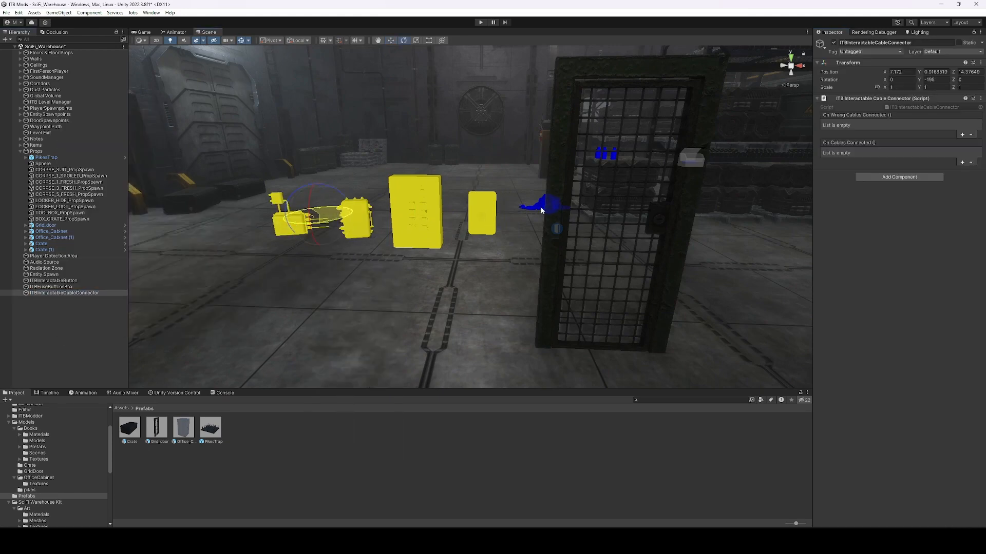
{"action": "right_click_drag", "start_coordinate": [295, 244], "coordinate": [360, 220]}
{"action": "left_click", "coordinate": [456, 198]}
{"action": "key", "text": "Delete"}
Add an ITB Chains interactable beside the button.
{"action": "right_click", "coordinate": [55, 315]}
{"action": "mouse_move", "coordinate": [97, 191]}
{"action": "mouse_move", "coordinate": [198, 255]}
{"action": "mouse_move", "coordinate": [278, 255]}
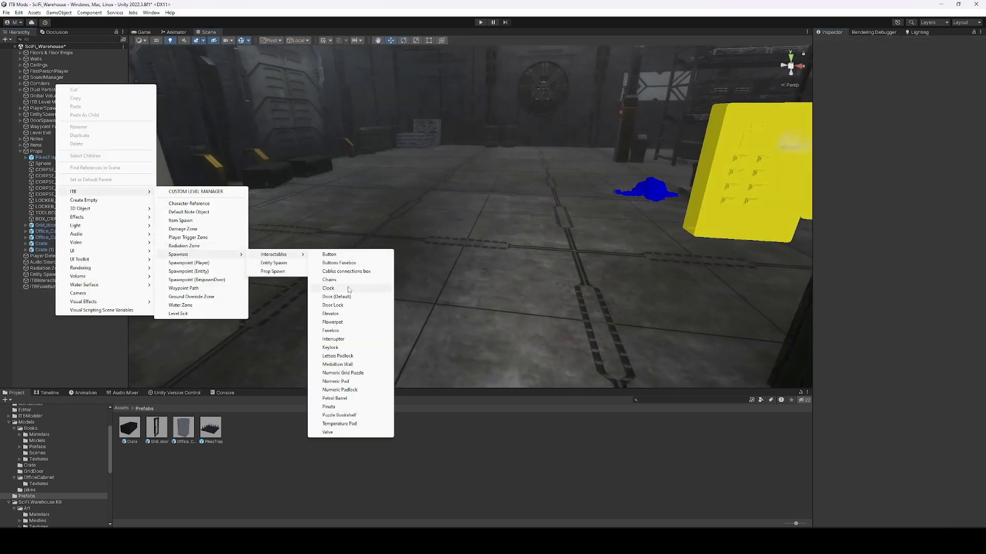
{"action": "left_click", "coordinate": [348, 280]}
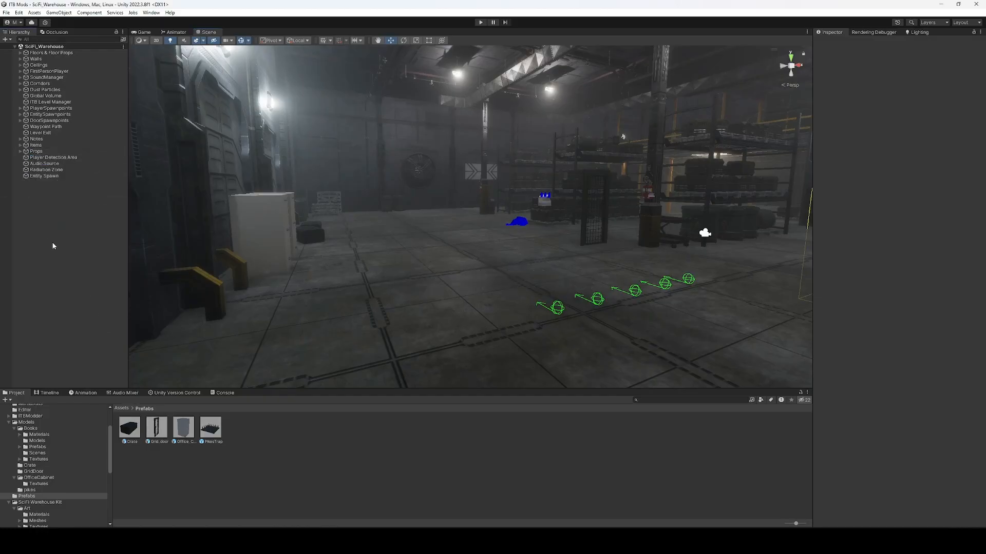
Add an ITB Elevator interactable and lower it onto the ground floor.
{"action": "right_click", "coordinate": [72, 235]}
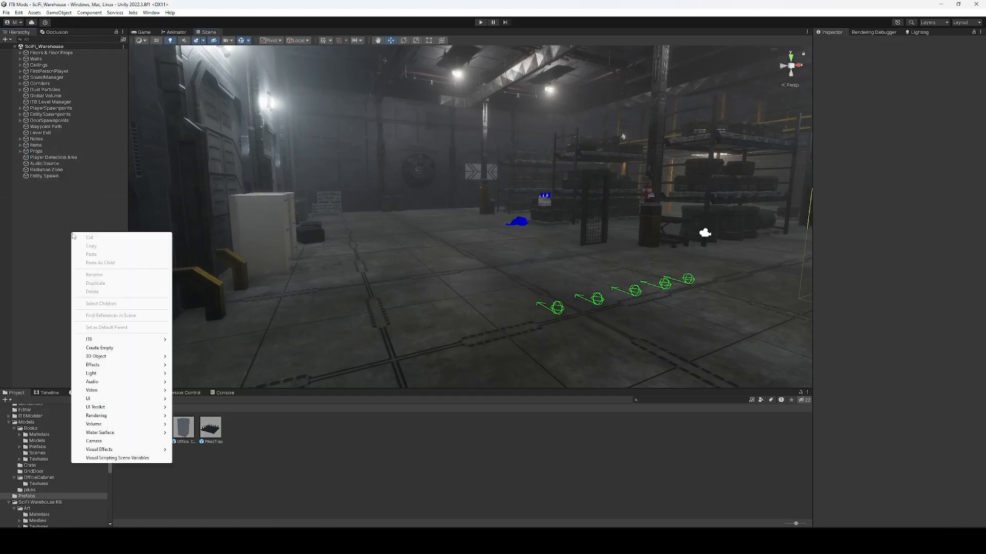
{"action": "left_click", "coordinate": [41, 247]}
{"action": "left_click", "coordinate": [6, 40]}
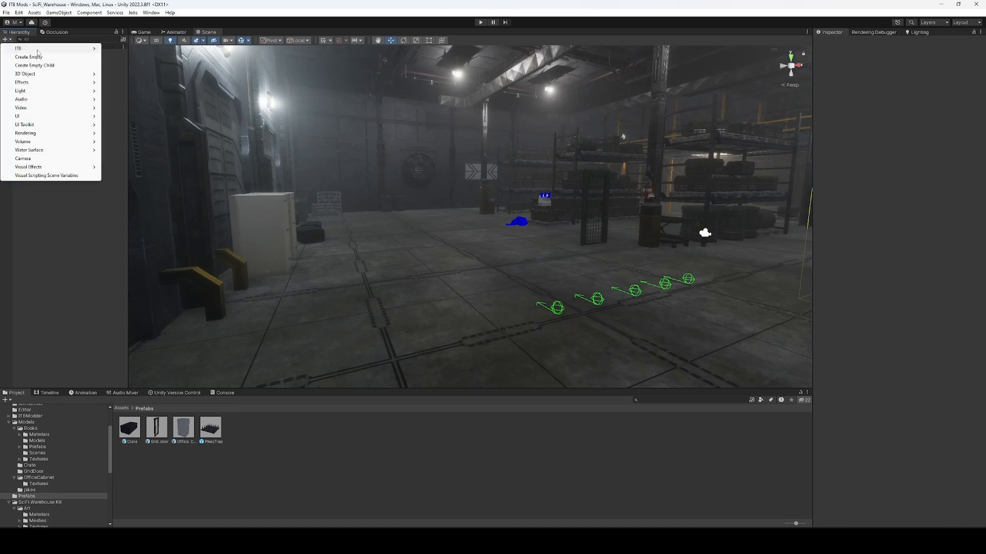
{"action": "mouse_move", "coordinate": [51, 48]}
{"action": "mouse_move", "coordinate": [143, 111]}
{"action": "mouse_move", "coordinate": [226, 111]}
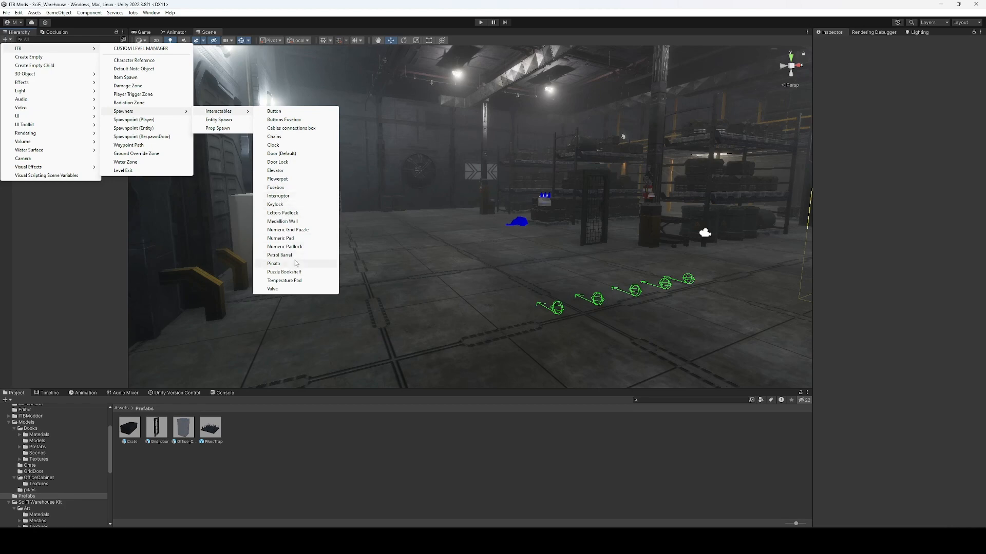
{"action": "left_click", "coordinate": [276, 170]}
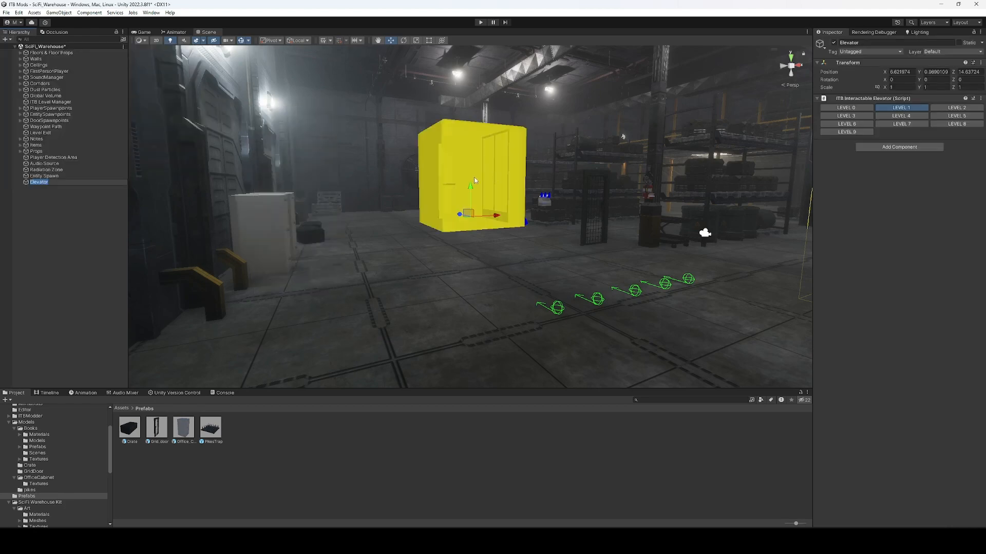
{"action": "left_click_drag", "start_coordinate": [468, 185], "coordinate": [488, 210]}
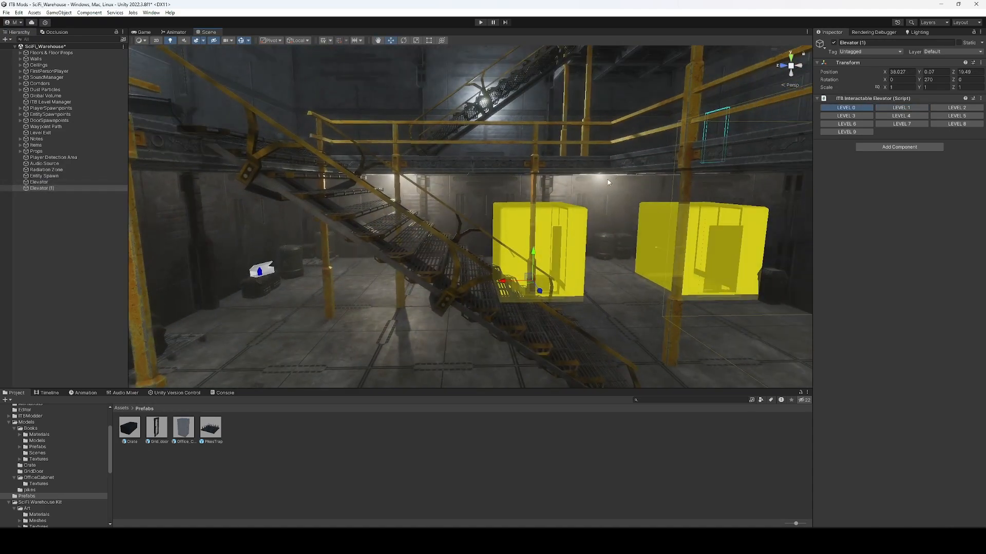
Set the second elevator to LEVEL 2 and raise it onto the walkway.
{"action": "left_click", "coordinate": [956, 108]}
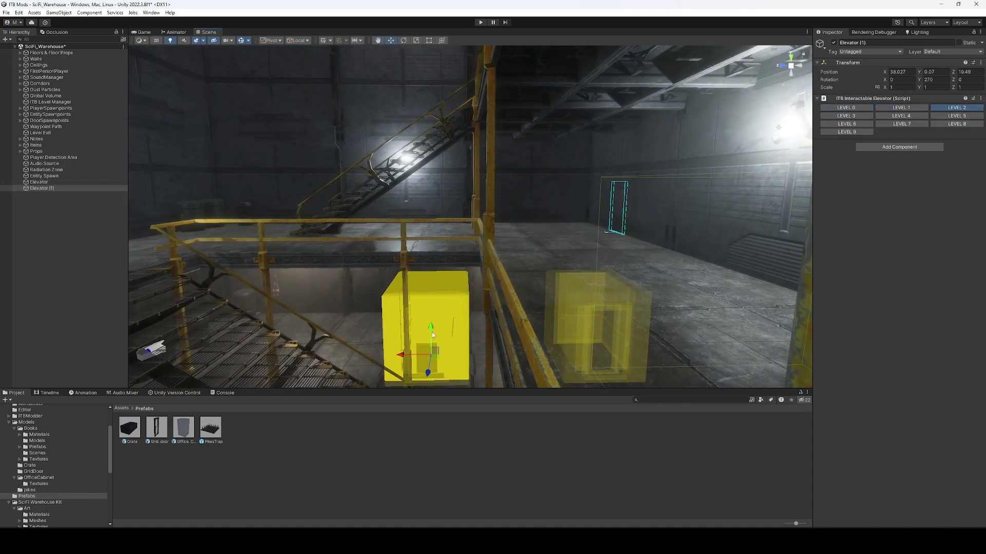
{"action": "left_click_drag", "start_coordinate": [435, 350], "coordinate": [570, 228]}
{"action": "right_click_drag", "start_coordinate": [570, 229], "coordinate": [581, 339]}
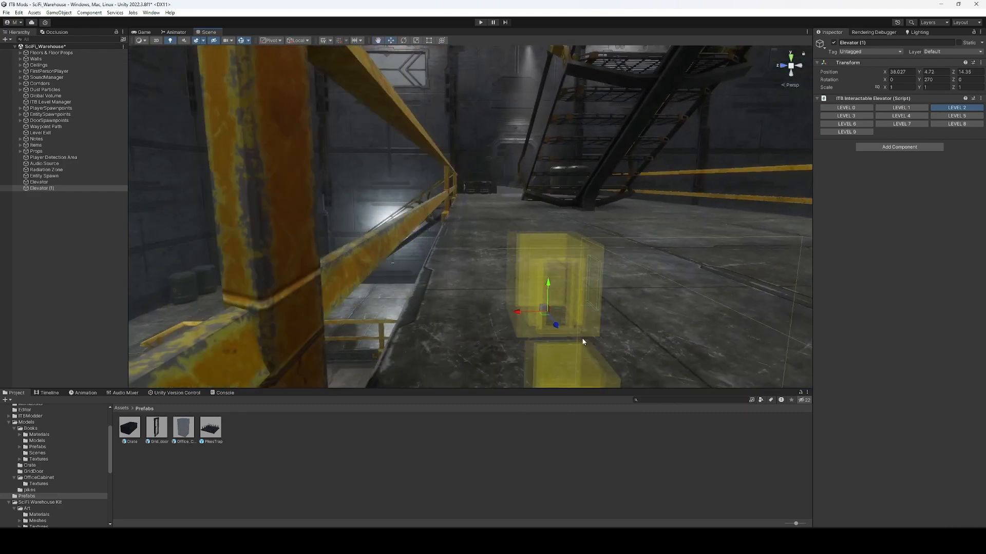
Duplicate the walkway elevator, lift it to the upper floor and set it to LEVEL 3.
{"action": "key", "text": "ctrl+d"}
{"action": "left_click_drag", "start_coordinate": [552, 287], "coordinate": [554, 159]}
{"action": "right_click_drag", "start_coordinate": [554, 159], "coordinate": [336, 215]}
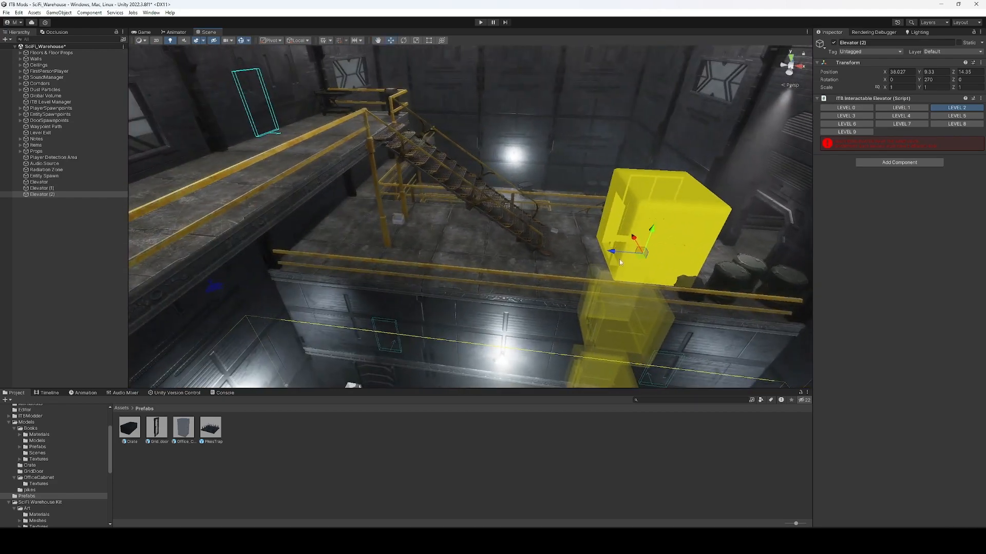
{"action": "left_click_drag", "start_coordinate": [620, 256], "coordinate": [479, 208]}
{"action": "key", "text": "e"}
{"action": "key", "text": "w"}
{"action": "key", "text": "f"}
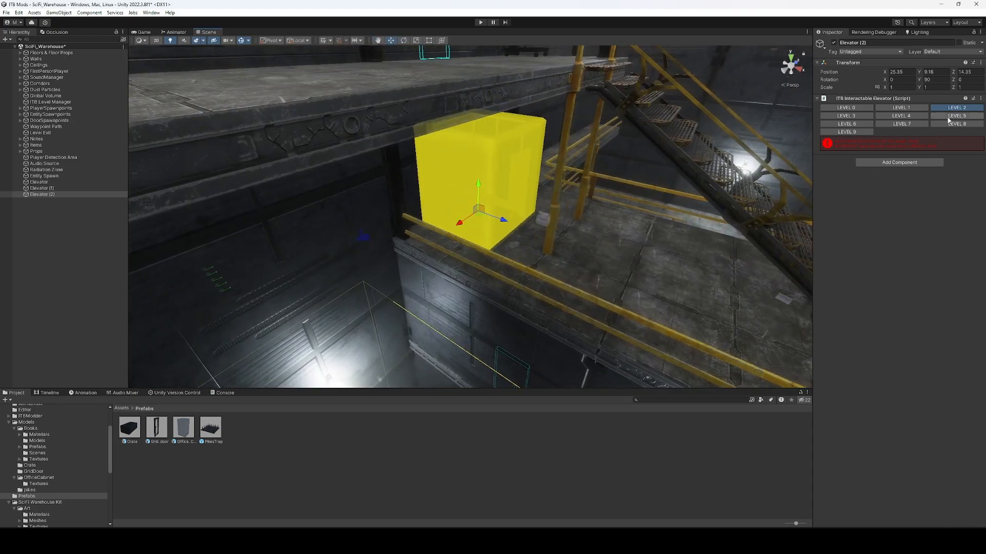
{"action": "left_click", "coordinate": [844, 118]}
{"action": "key", "text": "d"}
{"action": "right_click_drag", "start_coordinate": [551, 177], "coordinate": [433, 170]}
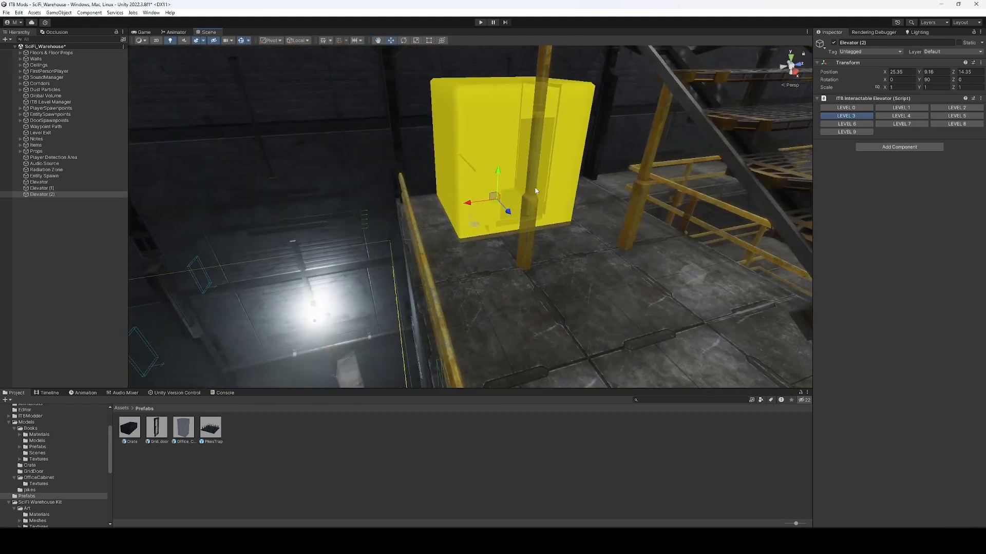
{"action": "right_click_drag", "start_coordinate": [534, 191], "coordinate": [537, 179]}
{"action": "key", "text": "s"}
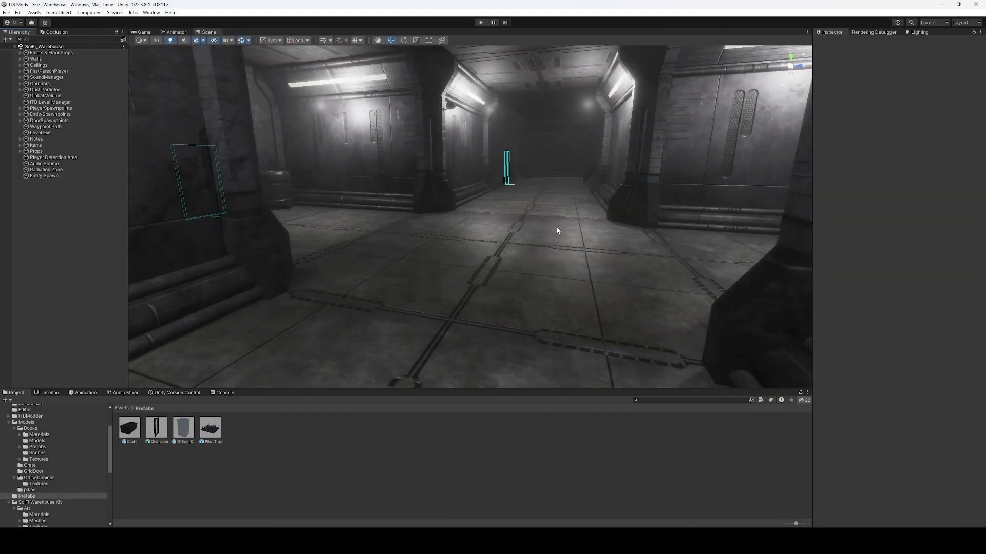
Add a Ground Surface component to Tunnel Floor005, searching 'surfa', and set Surface Type to METAL.
{"action": "left_click", "coordinate": [441, 269]}
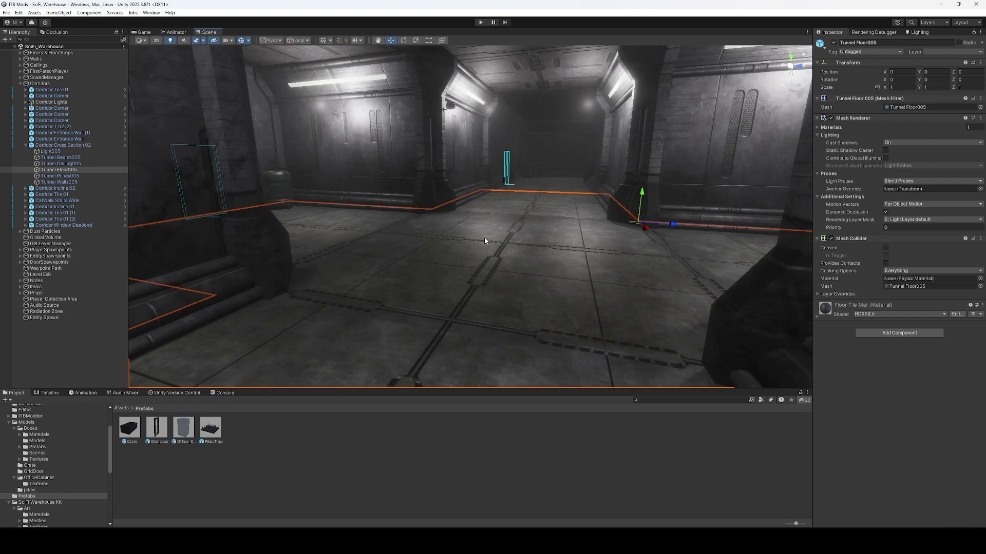
{"action": "left_click", "coordinate": [919, 334]}
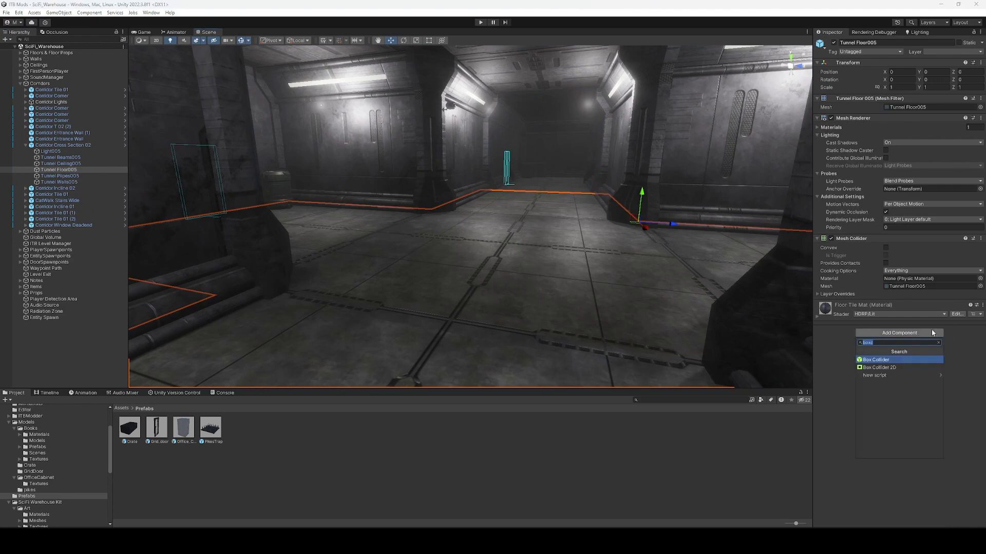
{"action": "type", "text": "surfa"}
{"action": "key", "text": "Down"}
{"action": "key", "text": "Down"}
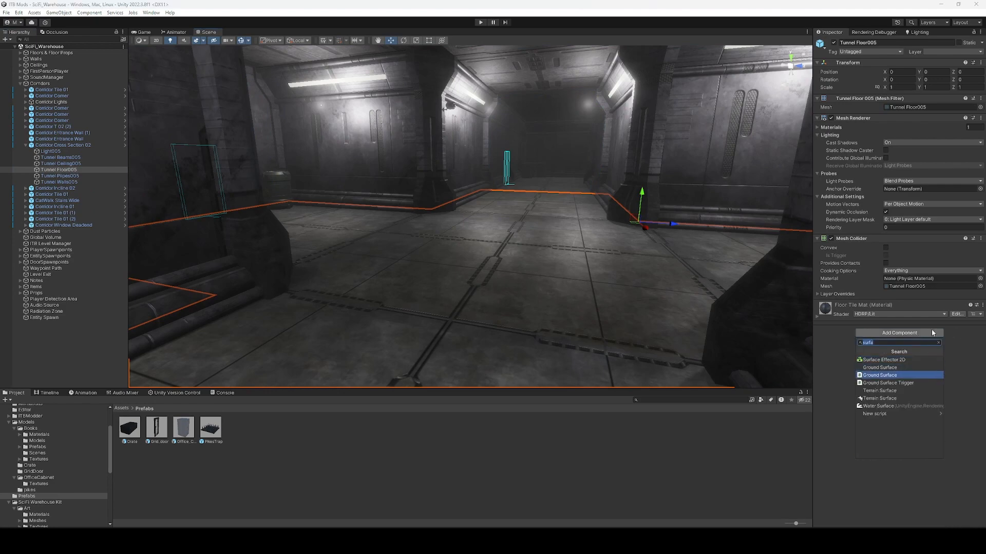
{"action": "key", "text": "Return"}
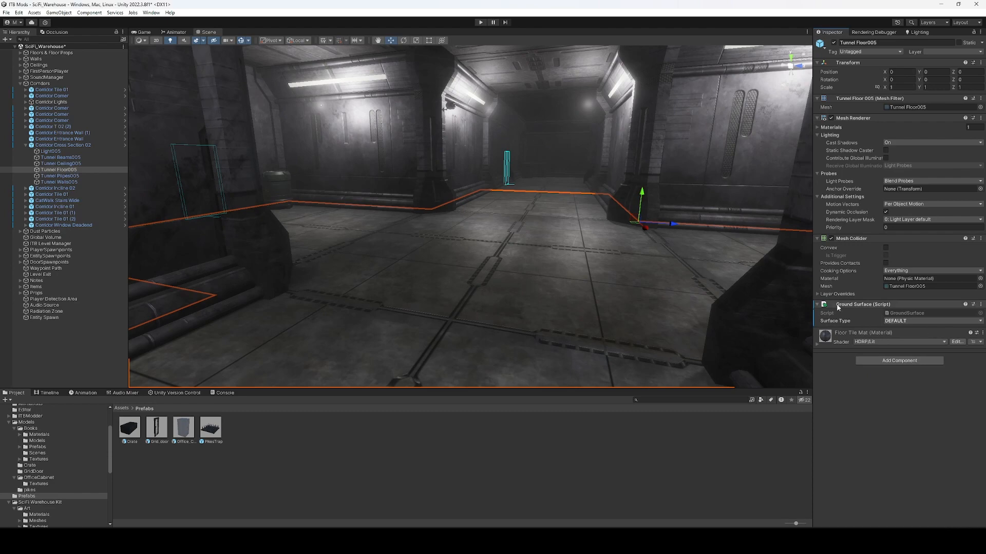
{"action": "left_click", "coordinate": [890, 322]}
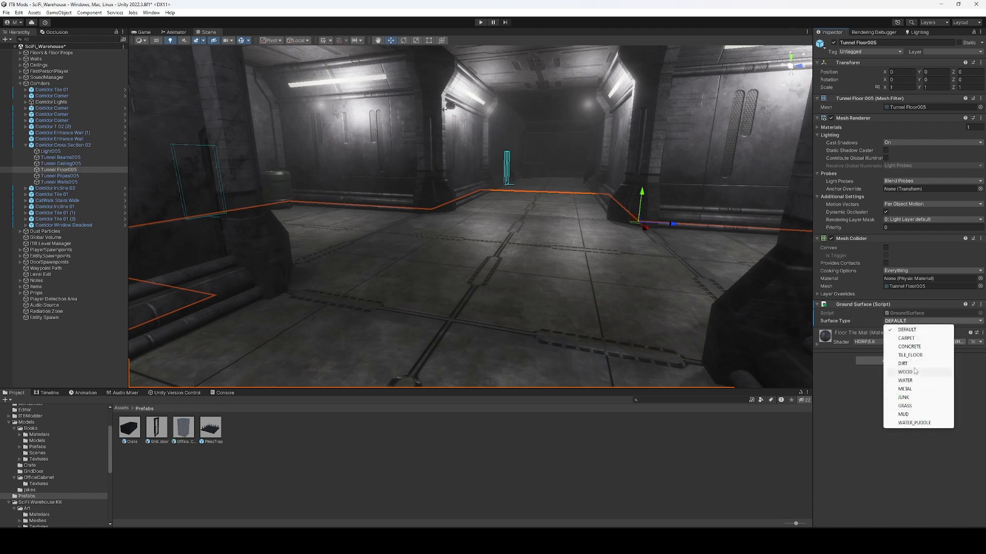
{"action": "left_click", "coordinate": [918, 389]}
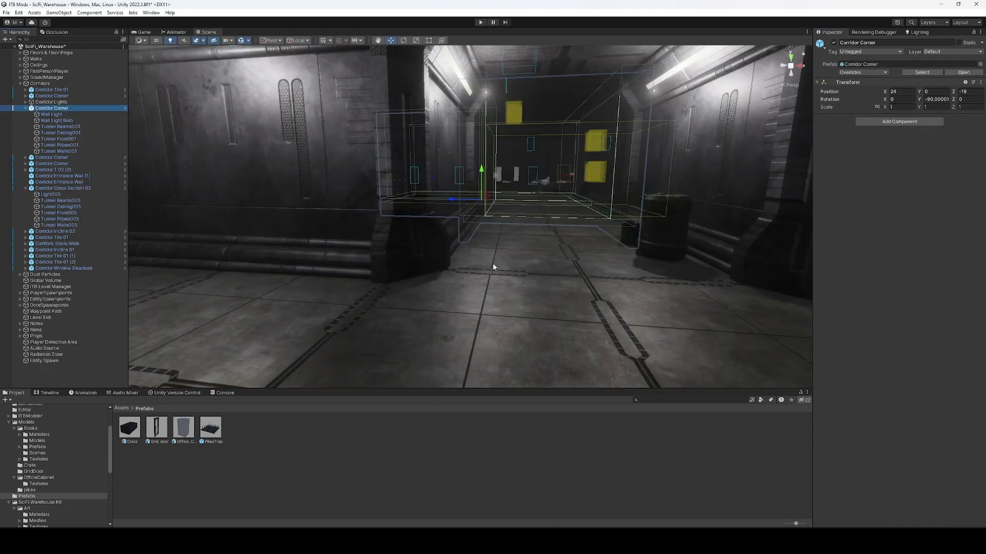
Inspect the Corridor Corner prefab's pipes, walls, beams, light bulb and floor pieces.
{"action": "left_click", "coordinate": [124, 108]}
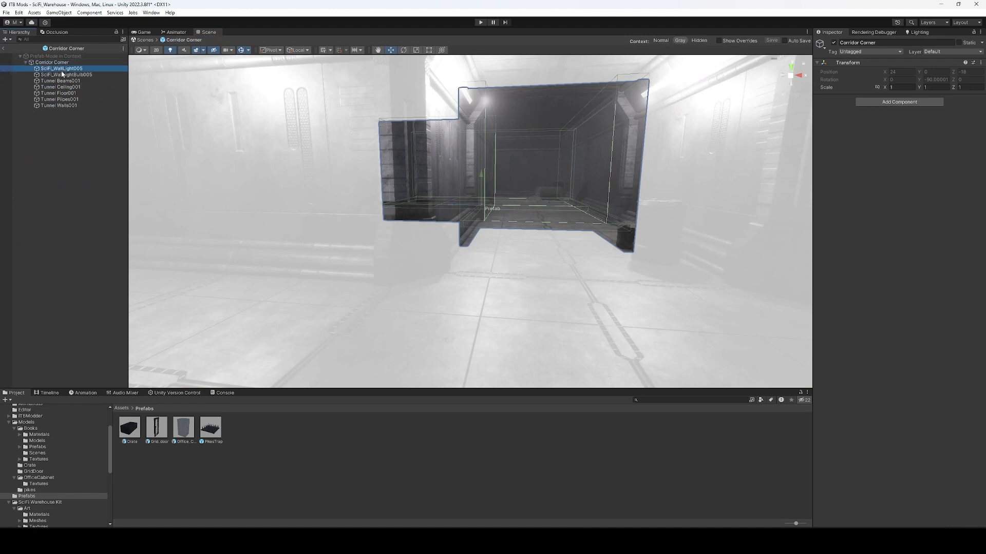
{"action": "left_click", "coordinate": [57, 100]}
{"action": "left_click", "coordinate": [58, 106]}
{"action": "left_click", "coordinate": [65, 82]}
{"action": "left_click", "coordinate": [68, 74]}
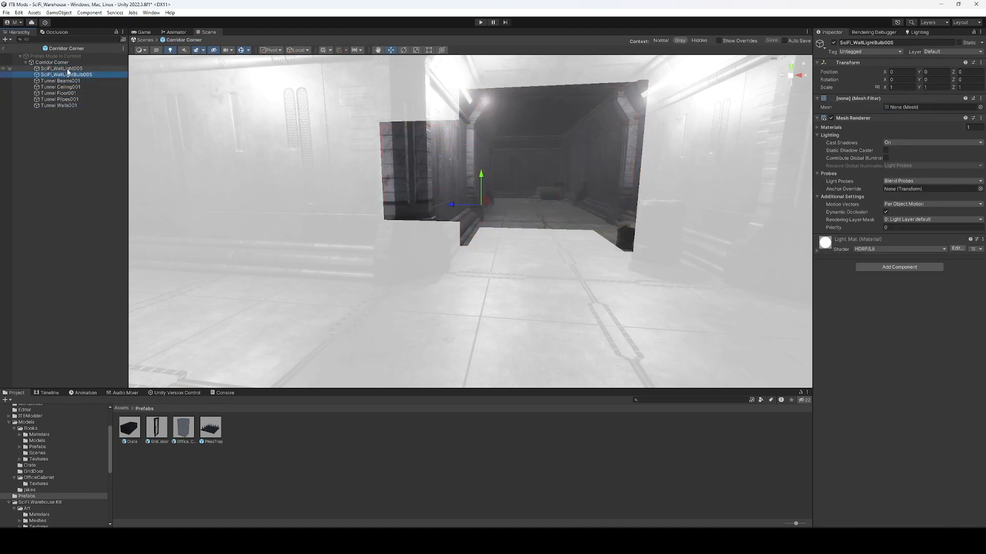
{"action": "left_click", "coordinate": [524, 202]}
{"action": "left_click", "coordinate": [524, 204]}
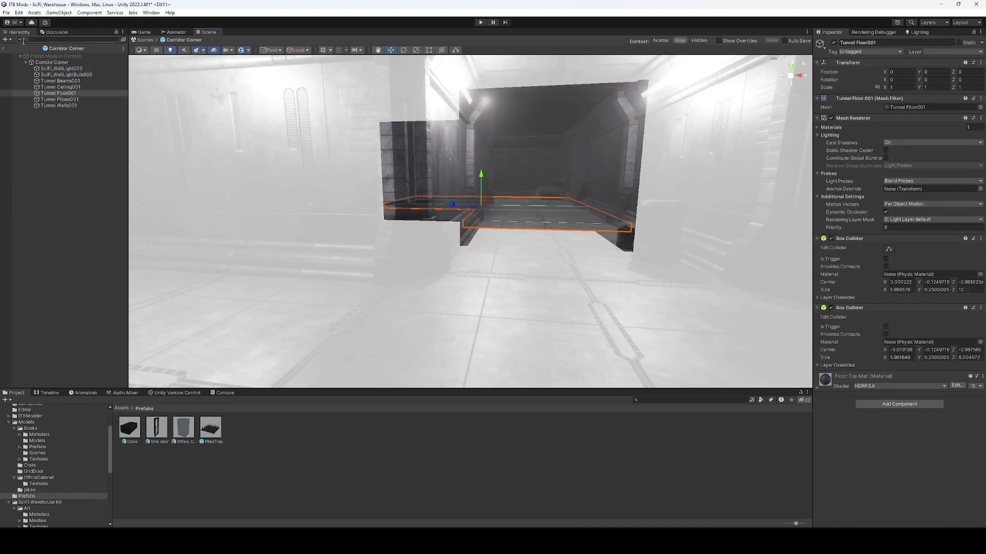
{"action": "left_click", "coordinate": [3, 48]}
Search the Hierarchy for 'floor' and select all 41 Floor Tile objects.
{"action": "left_click", "coordinate": [20, 40]}
{"action": "left_click", "coordinate": [30, 40]}
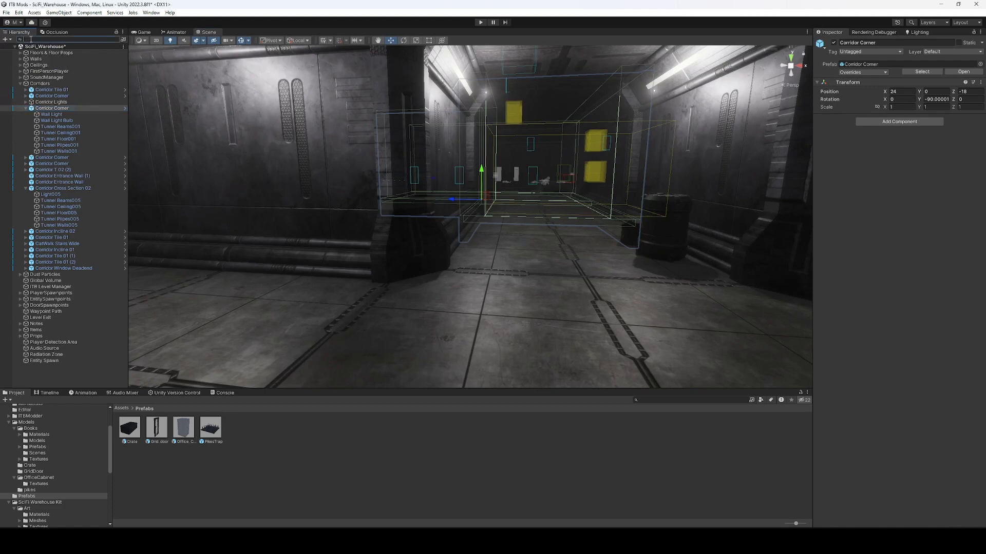
{"action": "type", "text": "floor"}
{"action": "left_click", "coordinate": [53, 56]}
{"action": "scroll", "coordinate": [61, 308], "scroll_direction": "down", "scroll_amount": 2}
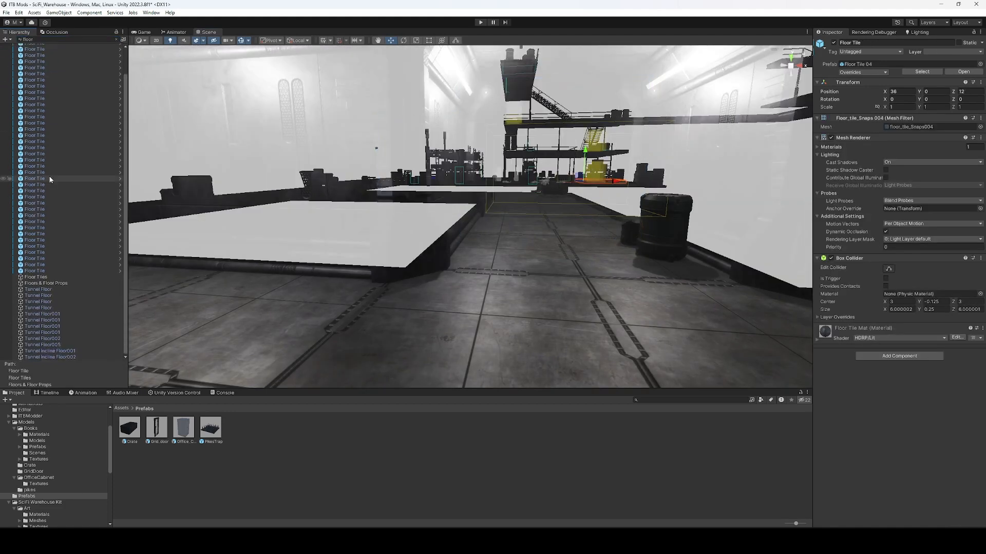
{"action": "left_click", "coordinate": [60, 353], "text": "shift"}
{"action": "left_click", "coordinate": [32, 272]}
{"action": "scroll", "coordinate": [49, 51], "scroll_direction": "up", "scroll_amount": 3}
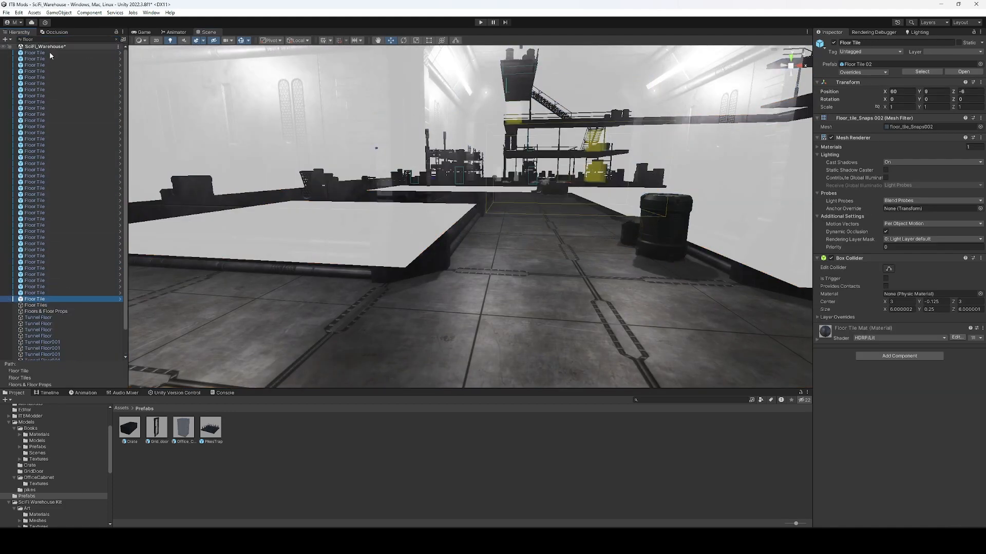
Add a Ground Surface component to the floor tiles with Surface Type WATER.
{"action": "left_click", "coordinate": [45, 54], "text": "shift"}
{"action": "left_click", "coordinate": [889, 355]}
{"action": "left_click", "coordinate": [879, 398]}
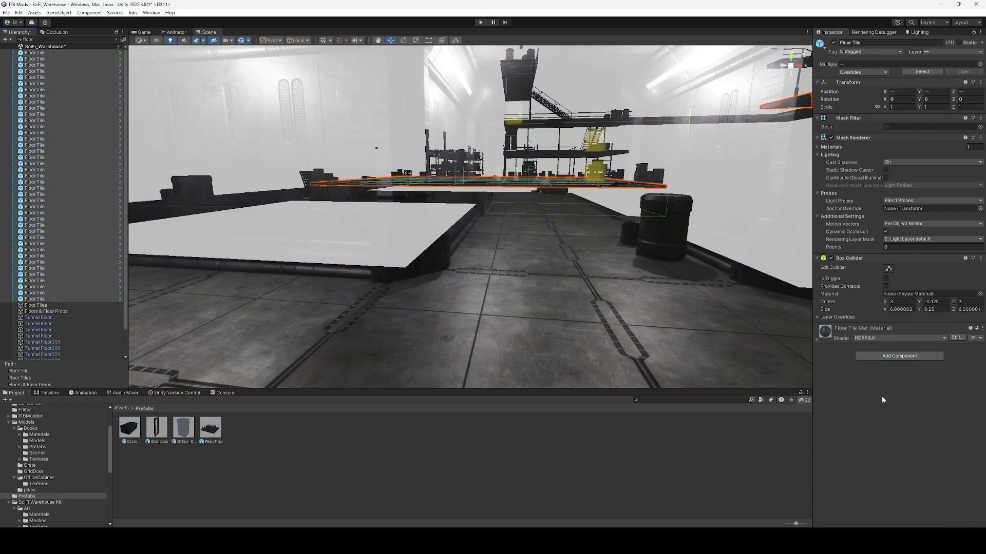
{"action": "left_click", "coordinate": [919, 344]}
{"action": "left_click", "coordinate": [919, 409]}
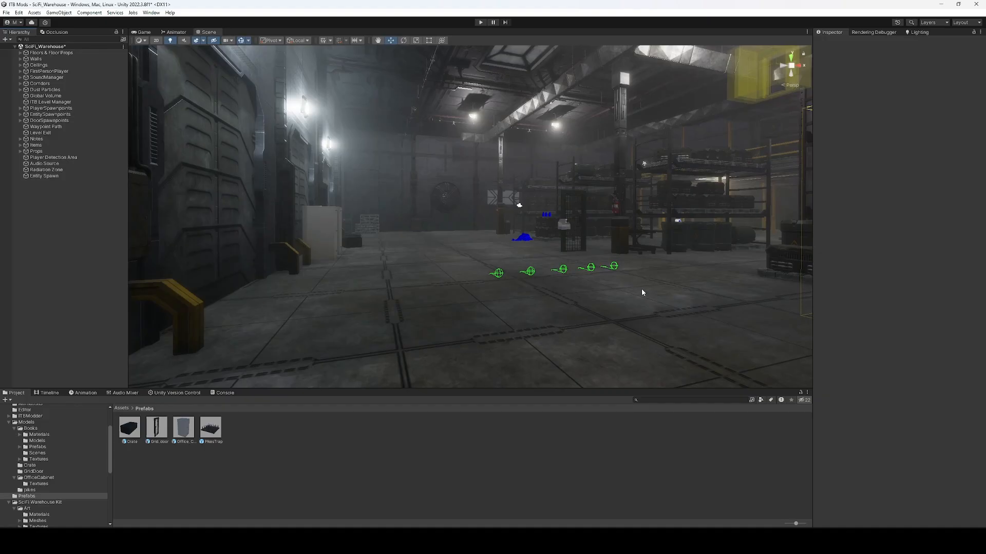
{"action": "right_click", "coordinate": [84, 237]}
Create a Pool water surface and slide it to X 3.313, Z 4.245.
{"action": "left_click", "coordinate": [50, 188]}
{"action": "left_click", "coordinate": [59, 12]}
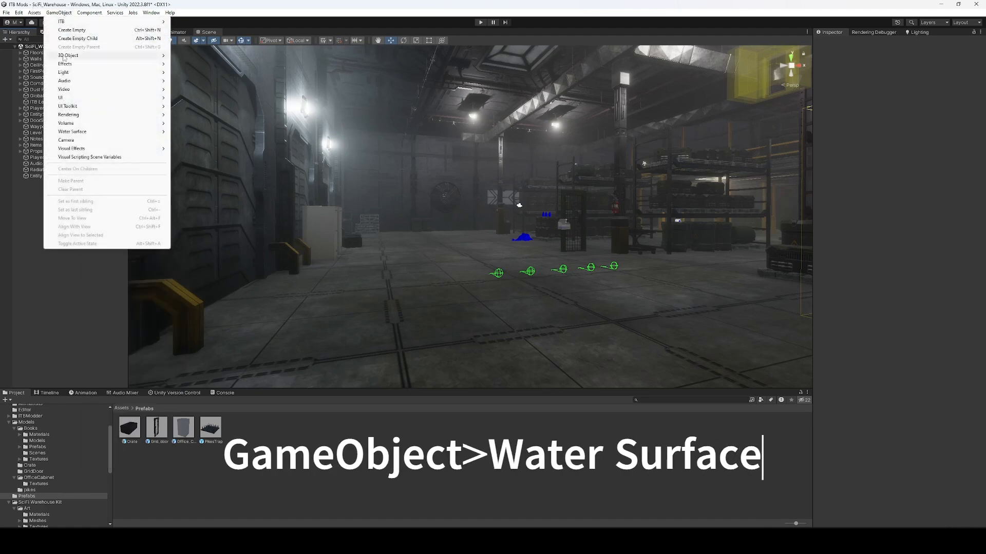
{"action": "mouse_move", "coordinate": [128, 132]}
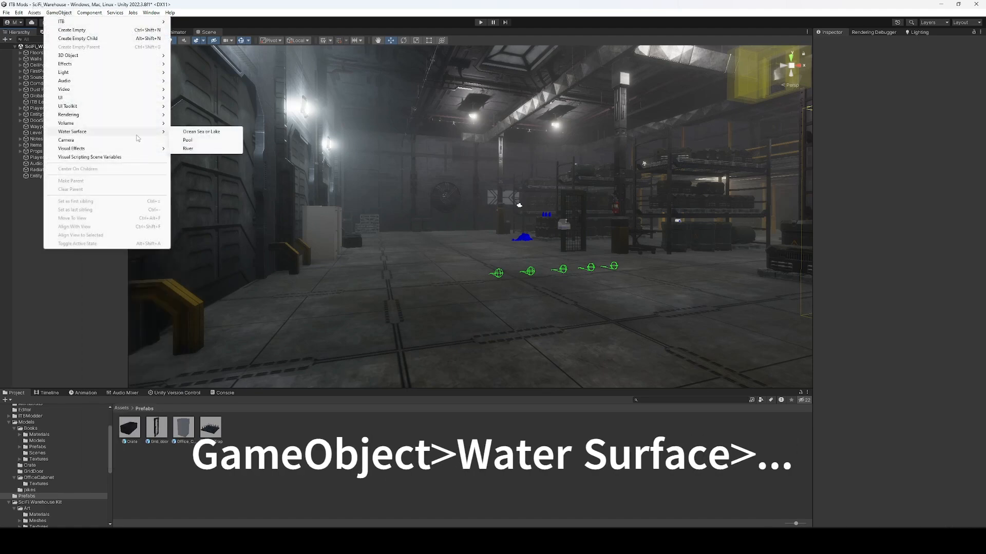
{"action": "left_click", "coordinate": [193, 145]}
{"action": "right_click_drag", "start_coordinate": [506, 252], "coordinate": [360, 223]}
{"action": "left_click_drag", "start_coordinate": [372, 209], "coordinate": [468, 266]}
{"action": "right_click_drag", "start_coordinate": [467, 266], "coordinate": [524, 216]}
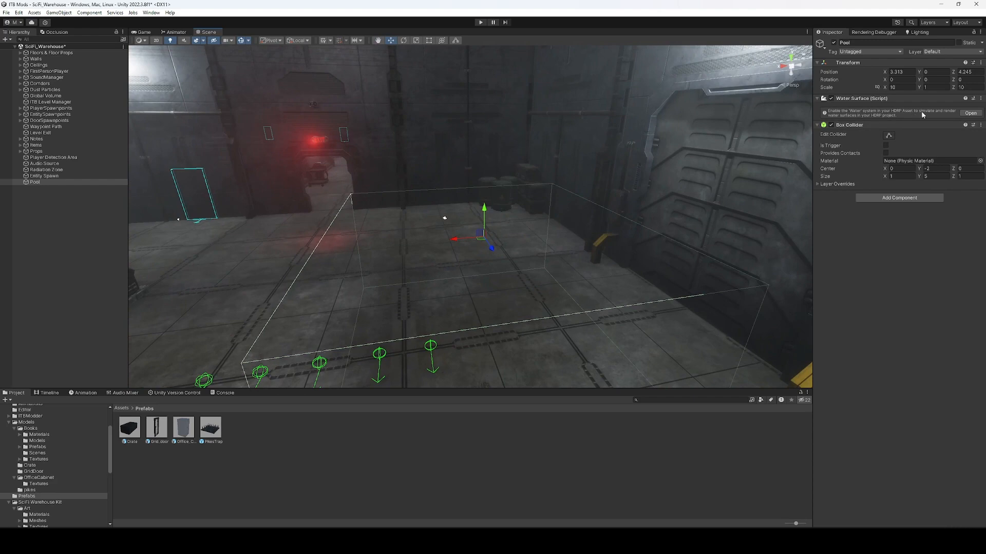
Enable Water in the HDRP quality settings.
{"action": "left_click", "coordinate": [970, 114]}
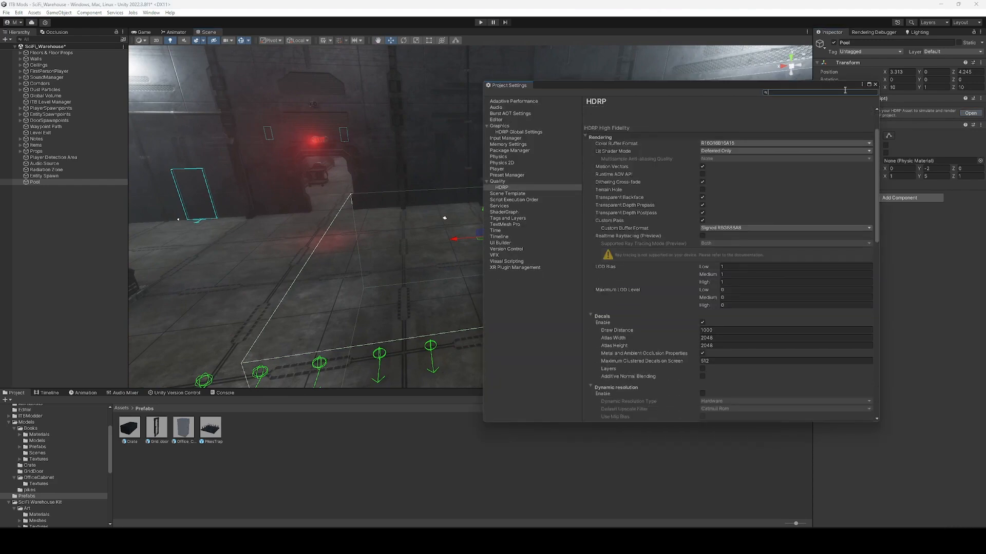
{"action": "left_click_drag", "start_coordinate": [624, 84], "coordinate": [326, 63]}
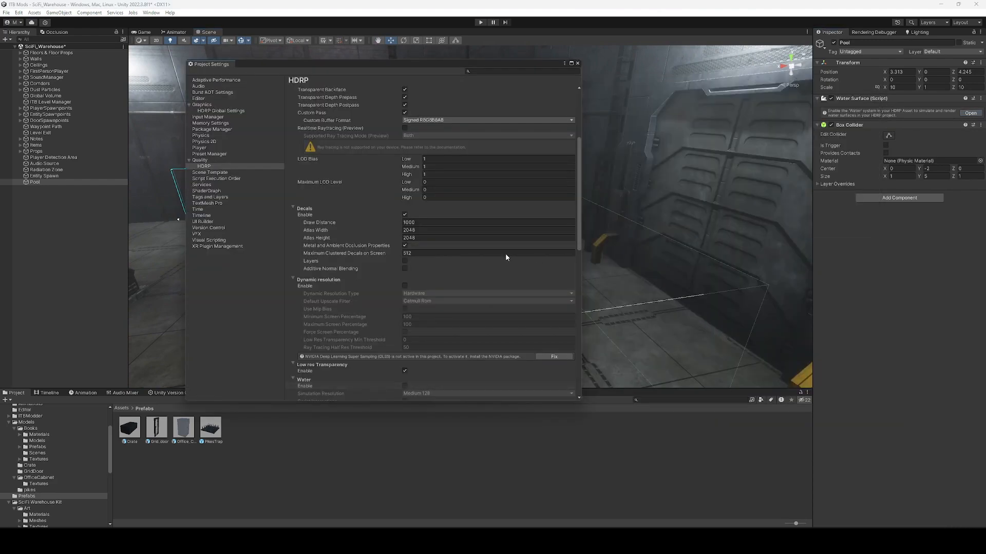
{"action": "scroll", "coordinate": [399, 264], "scroll_direction": "down", "scroll_amount": 3}
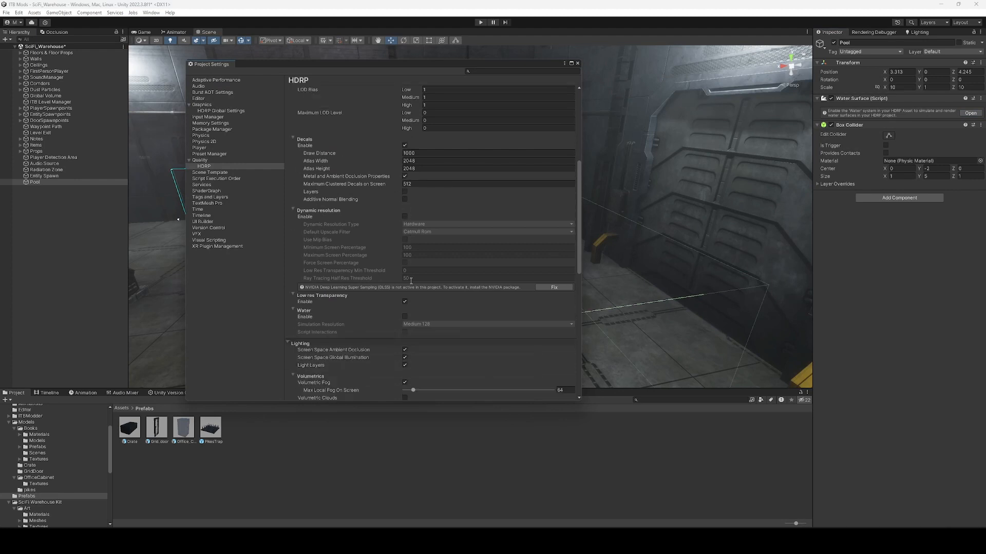
{"action": "left_click", "coordinate": [405, 317]}
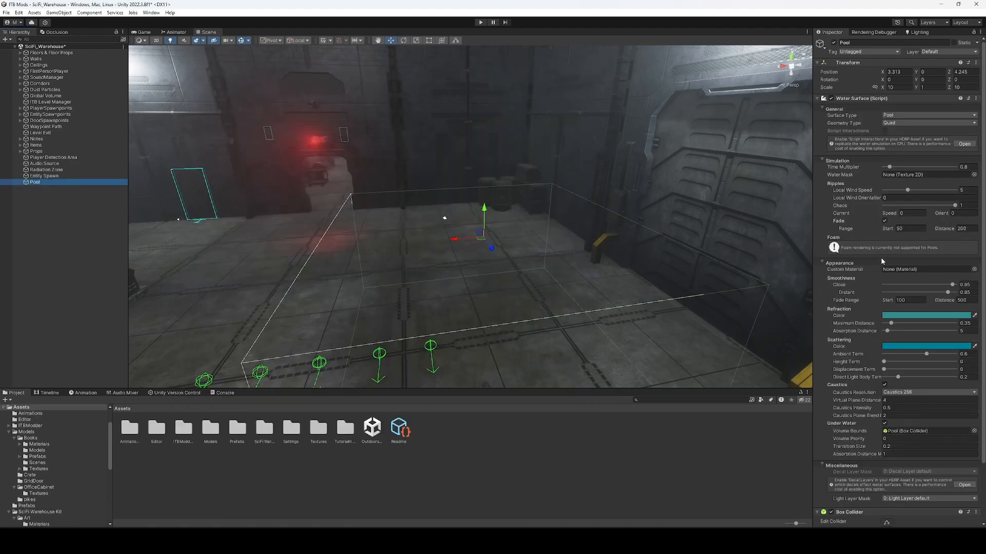
Give the Global Volume a WaterRendering override with ALL toggled and State set to Enabled.
{"action": "scroll", "coordinate": [884, 264], "scroll_direction": "down", "scroll_amount": 3}
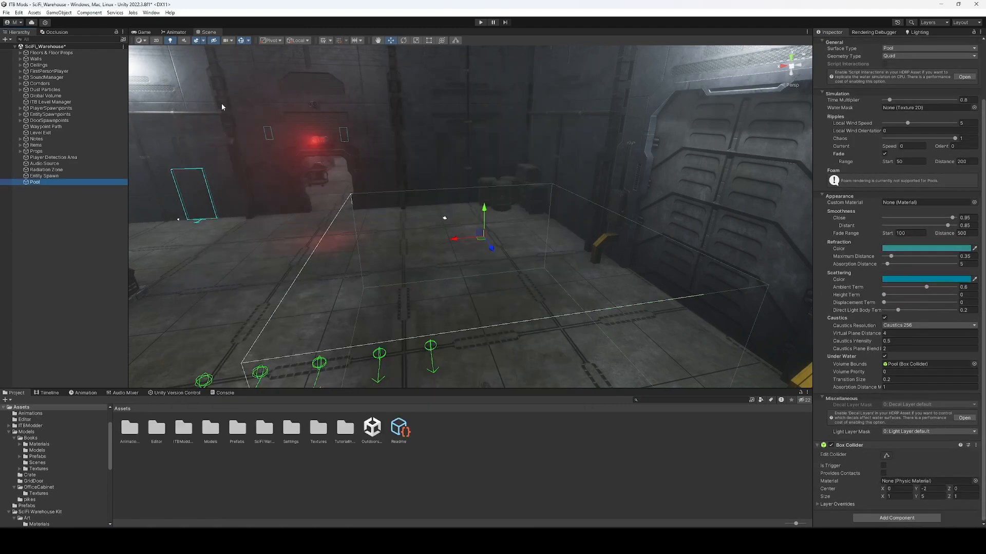
{"action": "left_click", "coordinate": [82, 220]}
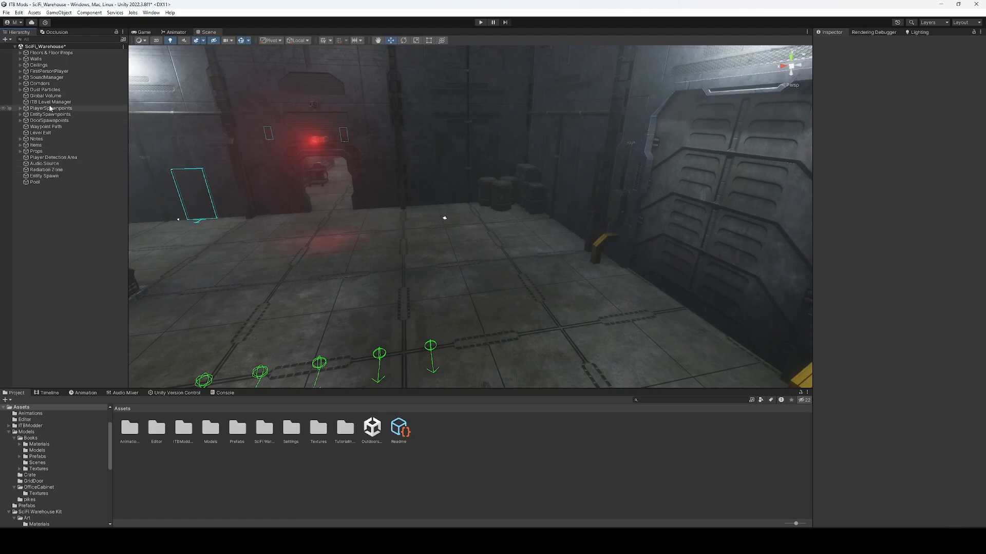
{"action": "left_click", "coordinate": [45, 96]}
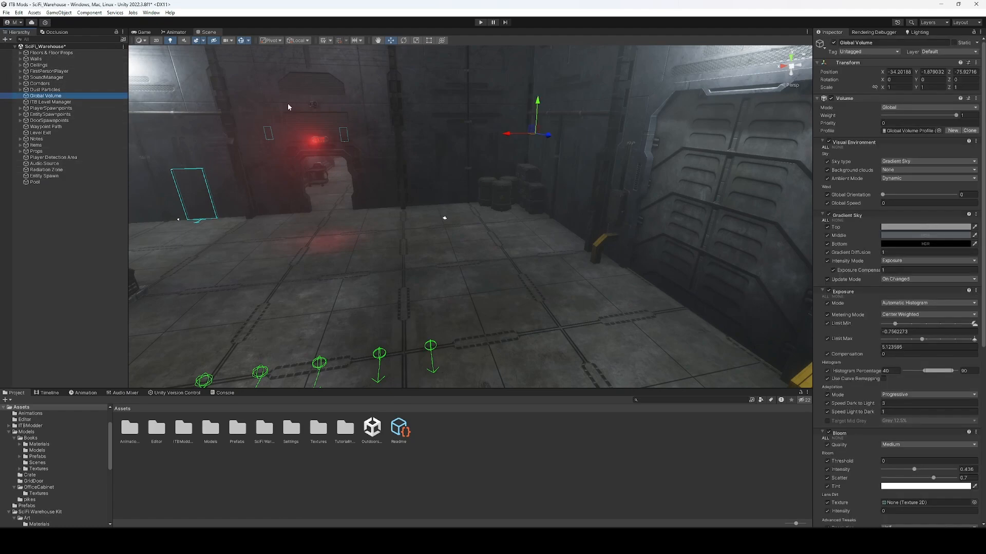
{"action": "scroll", "coordinate": [893, 256], "scroll_direction": "down", "scroll_amount": 10}
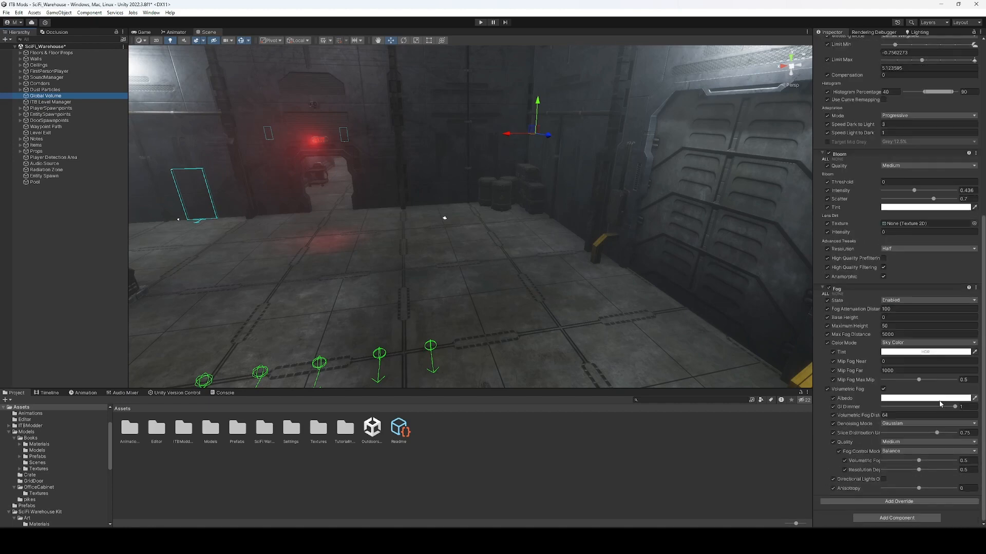
{"action": "left_click", "coordinate": [900, 502]}
{"action": "type", "text": "wa"}
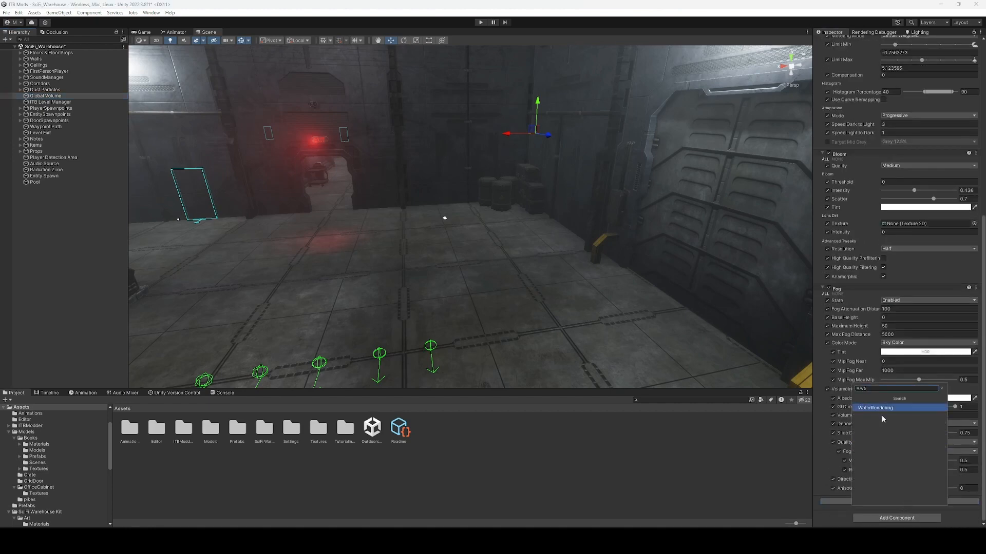
{"action": "left_click", "coordinate": [883, 409]}
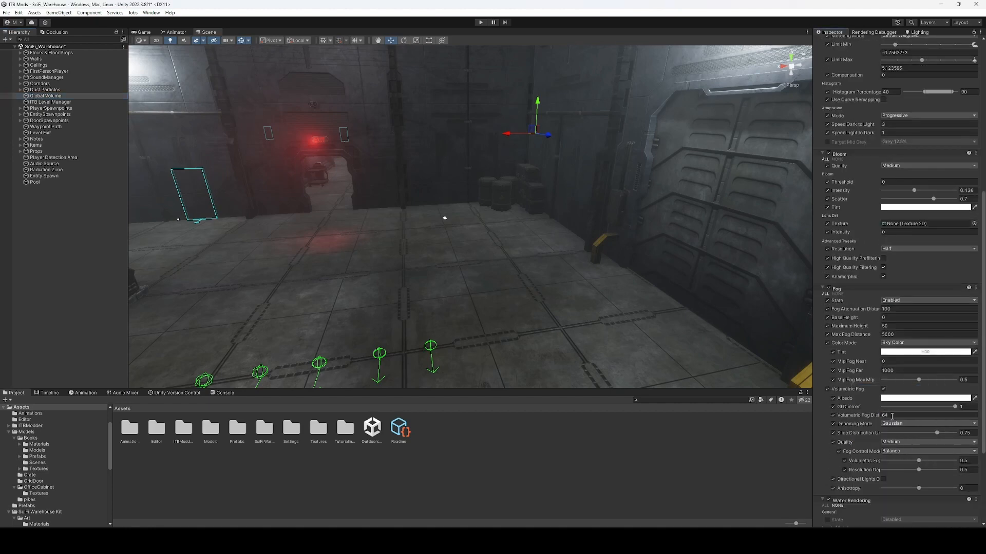
{"action": "scroll", "coordinate": [862, 431], "scroll_direction": "down", "scroll_amount": 4}
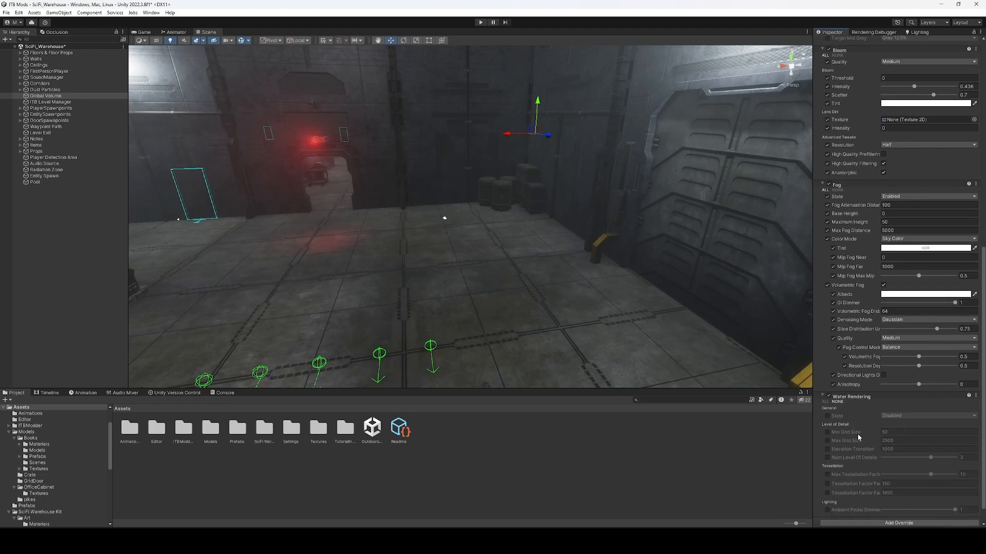
{"action": "left_click", "coordinate": [825, 402]}
{"action": "left_click", "coordinate": [896, 416]}
{"action": "left_click", "coordinate": [896, 432]}
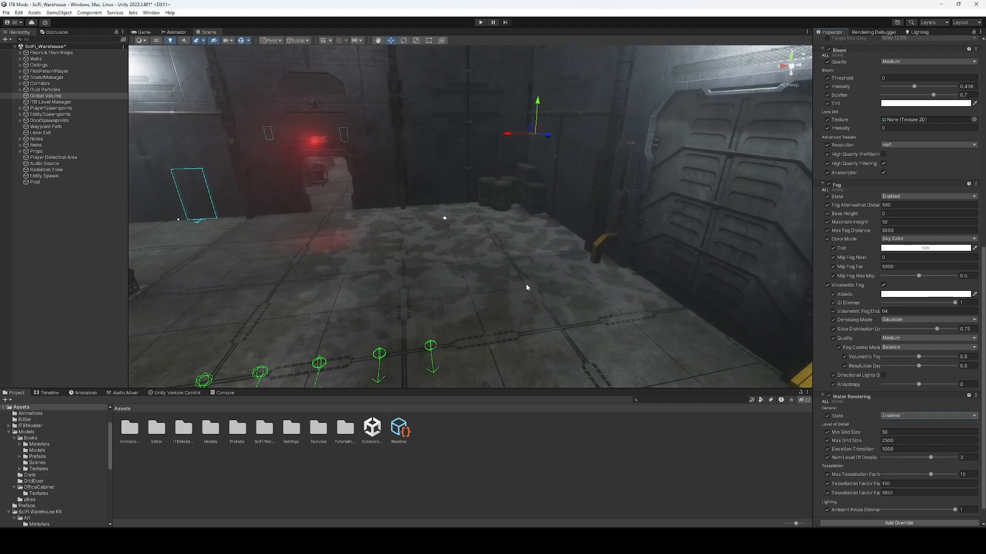
{"action": "left_click", "coordinate": [52, 183]}
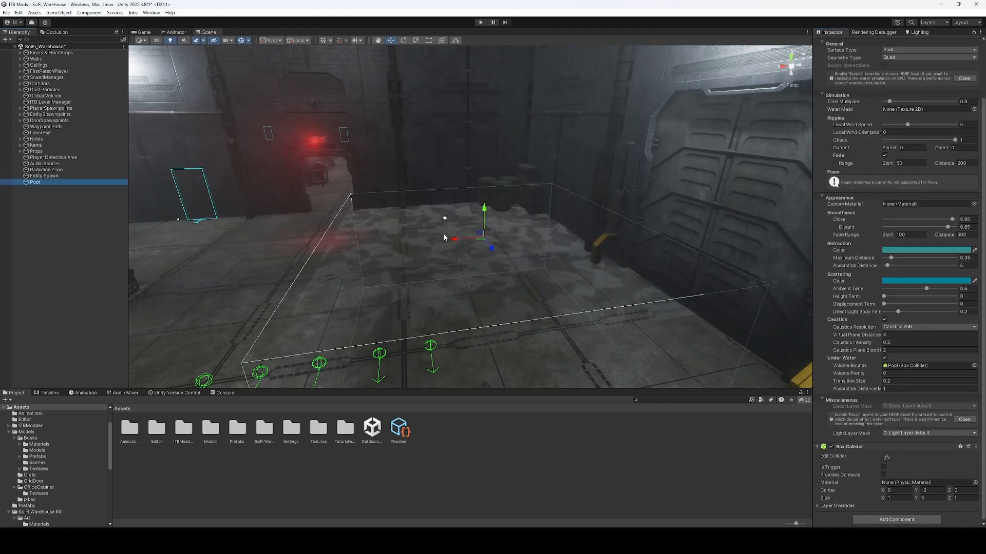
Move the Pool water volume across the warehouse floor and raise it upward.
{"action": "left_click_drag", "start_coordinate": [480, 237], "coordinate": [752, 256]}
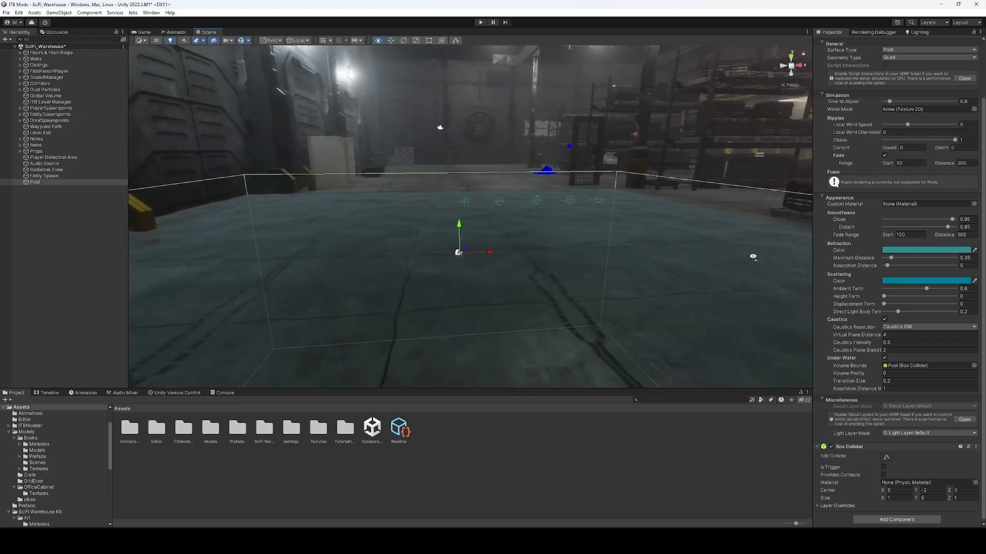
{"action": "left_click_drag", "start_coordinate": [486, 191], "coordinate": [491, 167]}
{"action": "right_click_drag", "start_coordinate": [491, 164], "coordinate": [520, 170]}
{"action": "right_click_drag", "start_coordinate": [521, 170], "coordinate": [398, 177]}
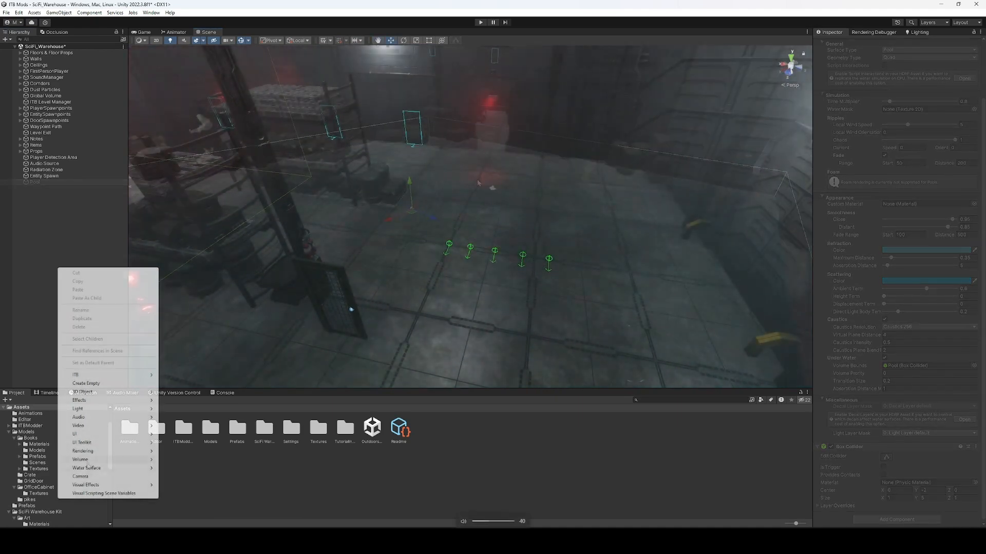
Create an Ocean Sea or Lake water surface and raise it to flood the floor.
{"action": "mouse_move", "coordinate": [103, 467]}
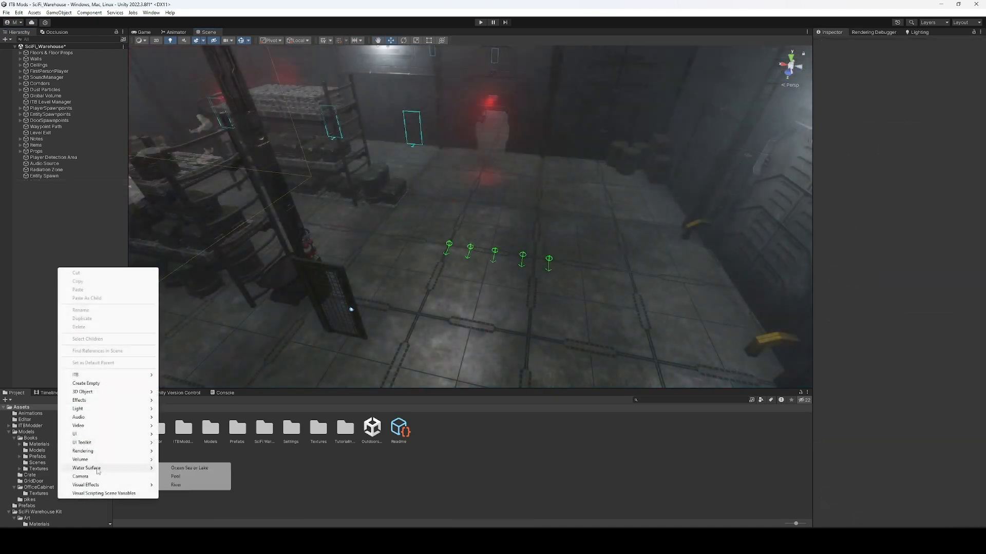
{"action": "left_click", "coordinate": [189, 468]}
{"action": "left_click_drag", "start_coordinate": [655, 171], "coordinate": [676, 125]}
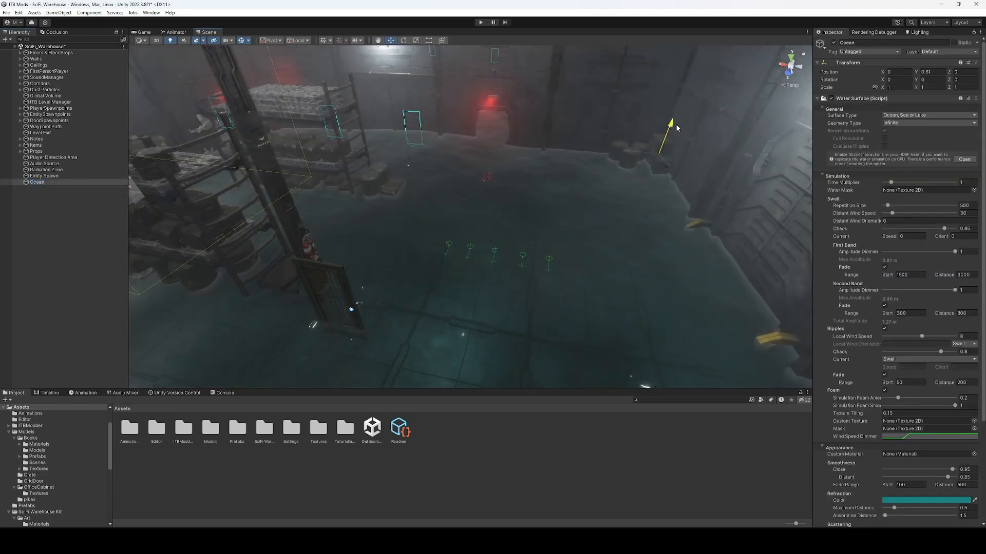
{"action": "right_click_drag", "start_coordinate": [676, 125], "coordinate": [700, 127]}
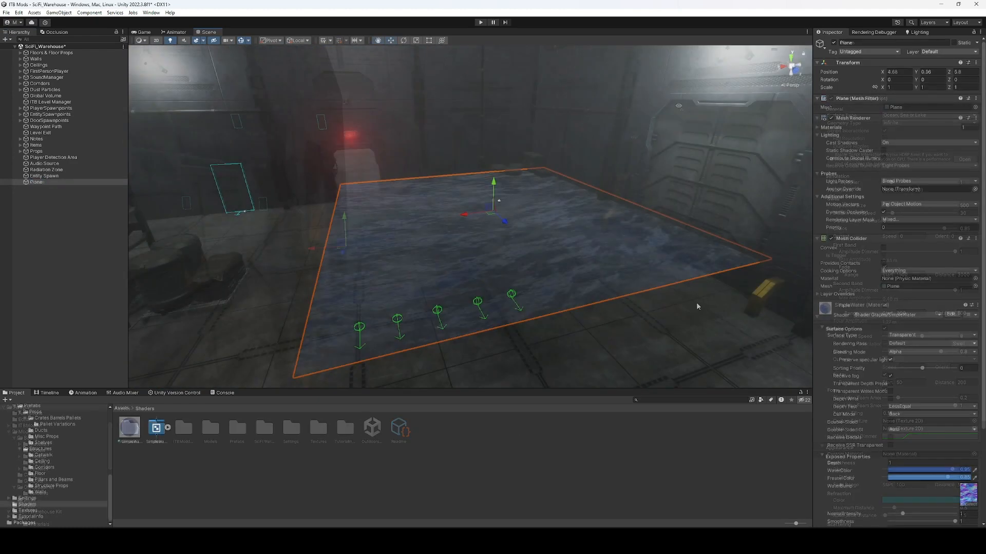
Remove the water Plane's Mesh Collider and search for a Box Collider to add.
{"action": "right_click", "coordinate": [859, 218]}
{"action": "left_click", "coordinate": [893, 249]}
{"action": "scroll", "coordinate": [847, 241], "scroll_direction": "down", "scroll_amount": 2}
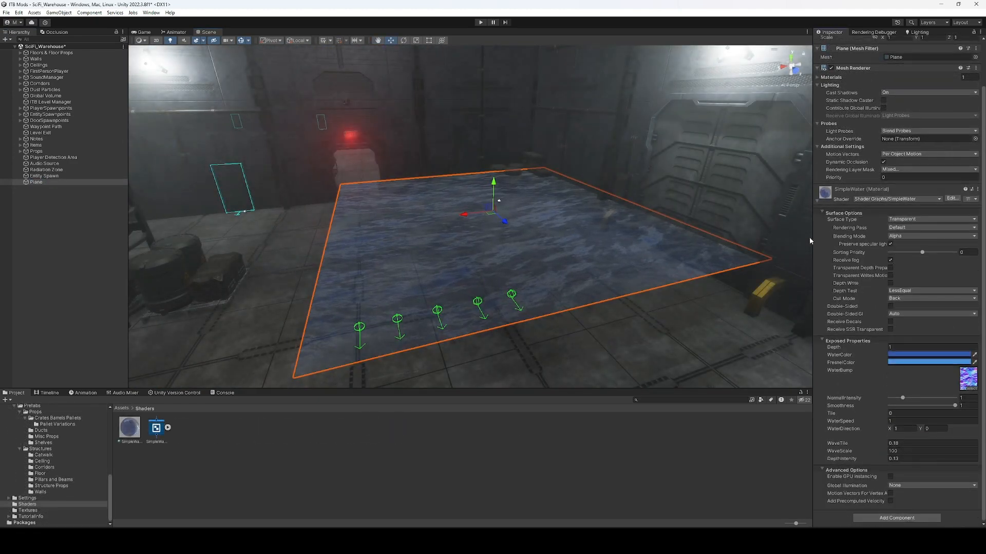
{"action": "left_click", "coordinate": [898, 517]}
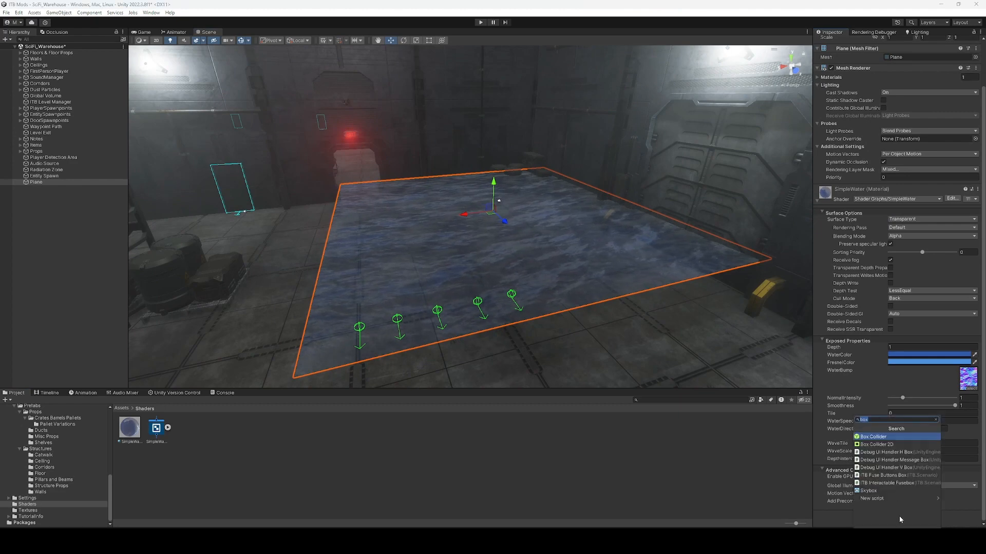
Add an ITBWaterZone object and move its cube onto the water plane.
{"action": "right_click", "coordinate": [46, 183]}
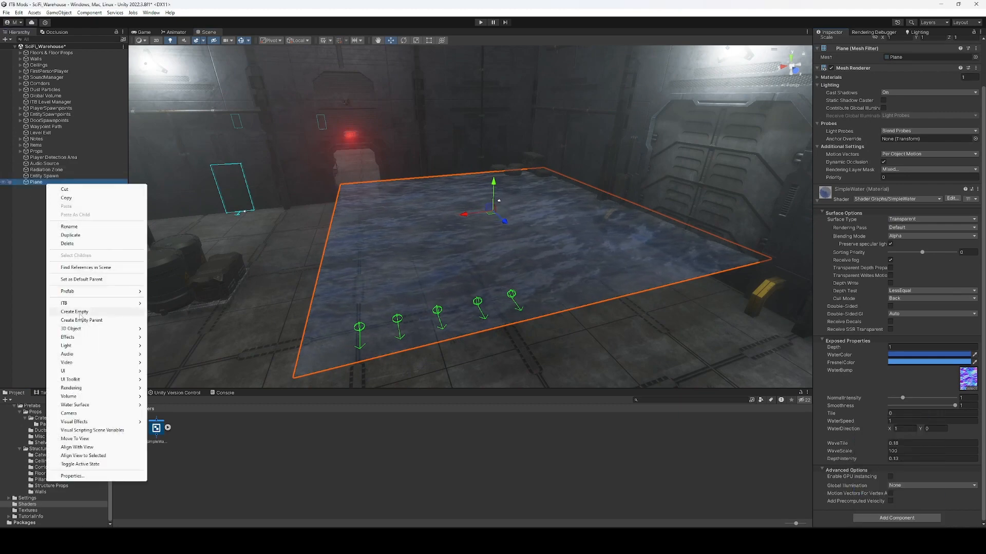
{"action": "mouse_move", "coordinate": [88, 304]}
{"action": "left_click", "coordinate": [171, 416]}
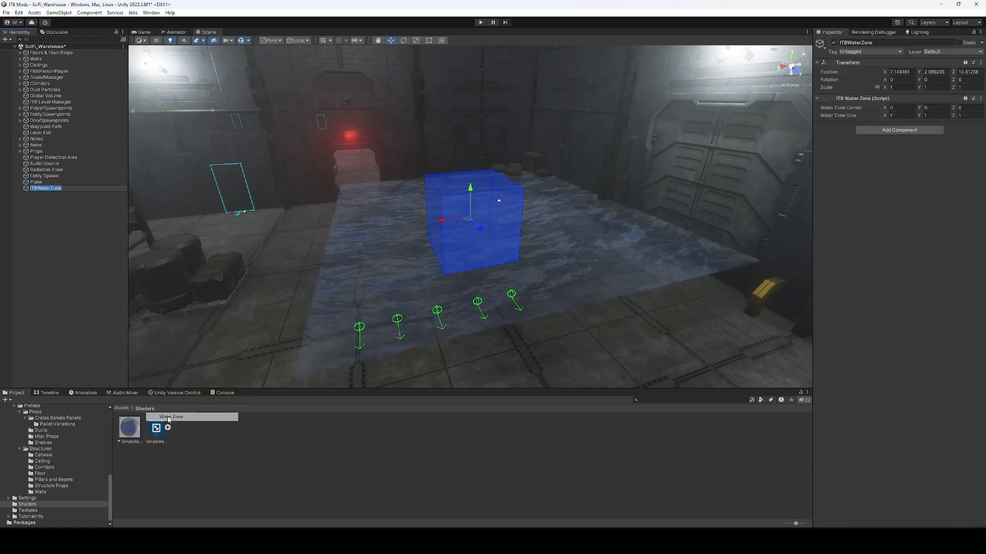
{"action": "left_click", "coordinate": [478, 219]}
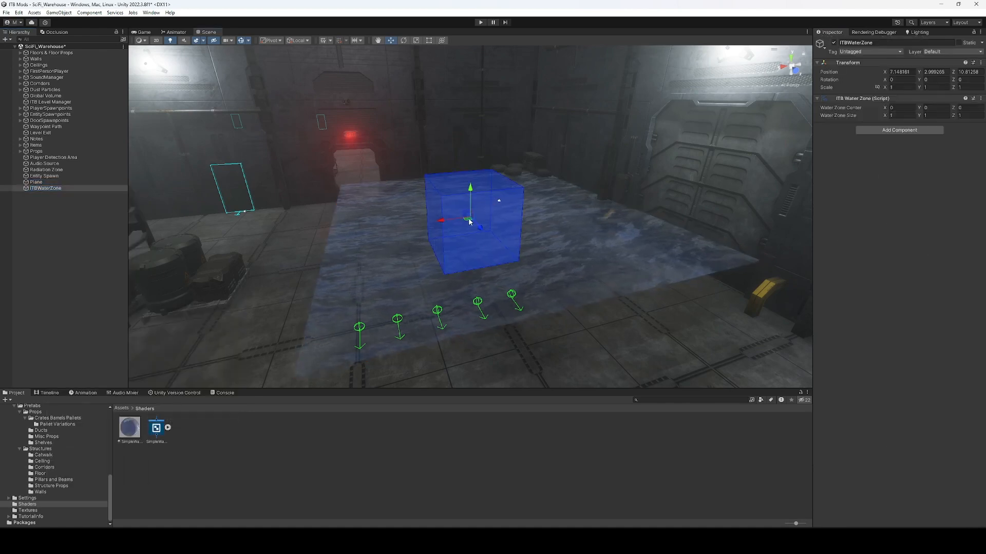
{"action": "left_click_drag", "start_coordinate": [469, 222], "coordinate": [492, 248]}
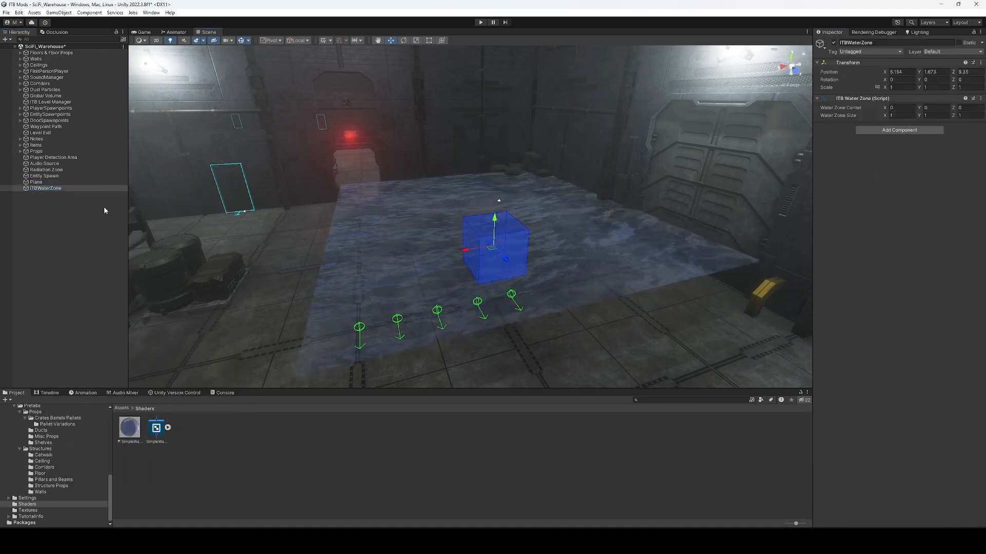
Parent ITBWaterZone under the Plane and reset its Transform to the plane's origin.
{"action": "left_click_drag", "start_coordinate": [49, 186], "coordinate": [49, 184]}
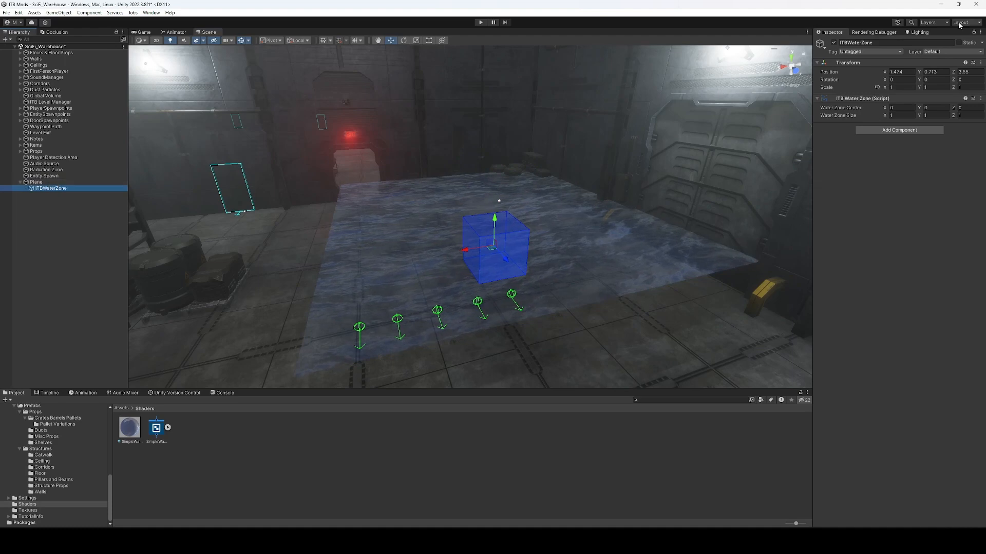
{"action": "right_click", "coordinate": [853, 65]}
{"action": "left_click", "coordinate": [869, 71]}
{"action": "right_click_drag", "start_coordinate": [403, 219], "coordinate": [427, 180]}
{"action": "key", "text": "w"}
{"action": "key", "text": "s"}
Lower the ITBWaterZone to Y -0.5 beneath the water surface.
{"action": "left_click_drag", "start_coordinate": [455, 215], "coordinate": [454, 234]}
{"action": "right_click_drag", "start_coordinate": [443, 234], "coordinate": [498, 213]}
{"action": "key", "text": "w"}
{"action": "left_click_drag", "start_coordinate": [496, 212], "coordinate": [492, 225]}
{"action": "right_click_drag", "start_coordinate": [493, 225], "coordinate": [442, 269]}
{"action": "key", "text": "w"}
{"action": "key", "text": "s"}
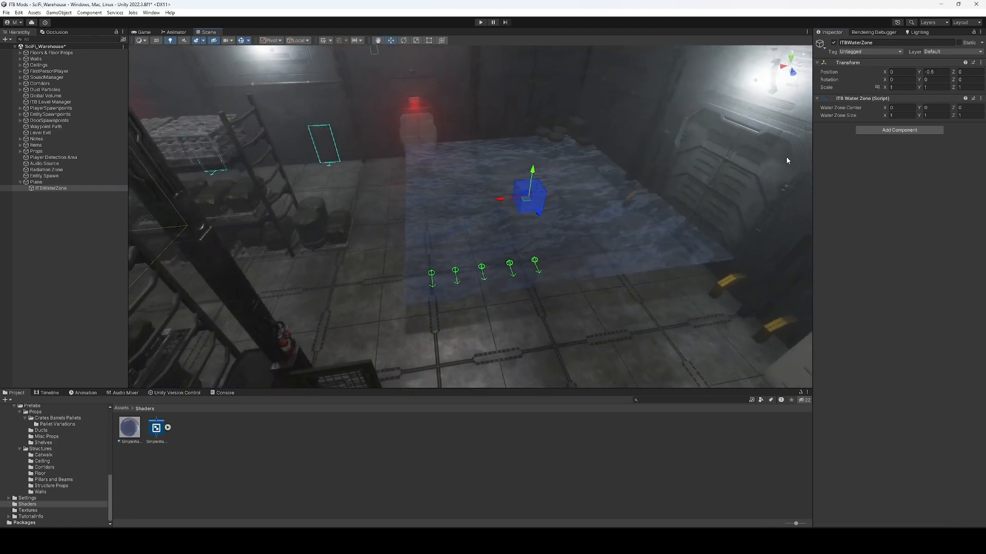
Set the Water Zone Size to 10 so it spans the water Plane.
{"action": "left_click", "coordinate": [901, 116]}
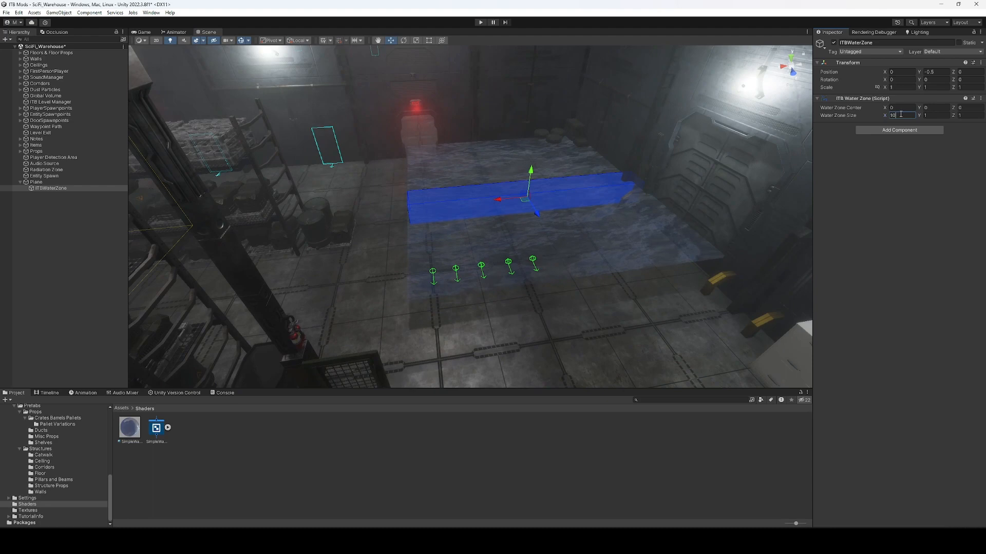
{"action": "key", "text": "Tab"}
{"action": "type", "text": "10"}
{"action": "left_click", "coordinate": [515, 497]}
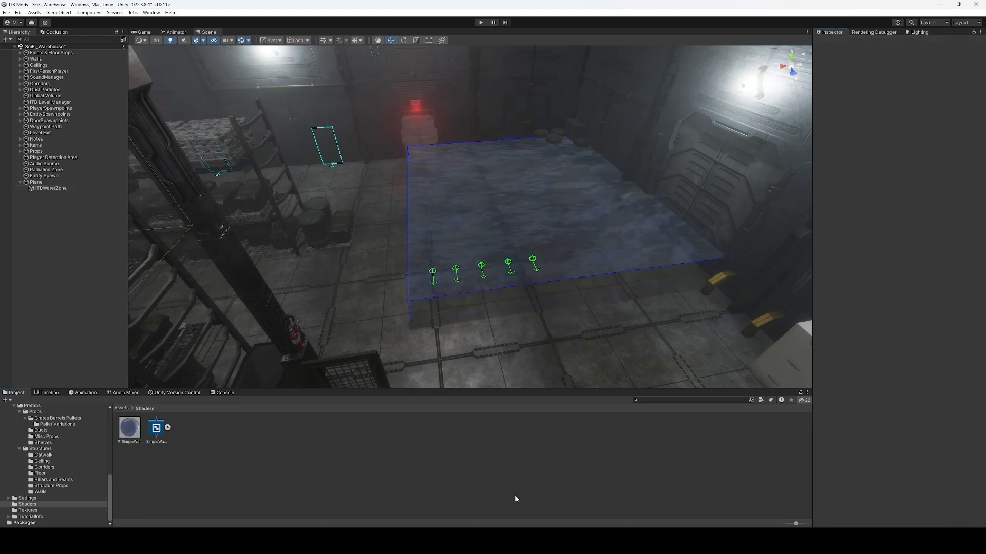
{"action": "right_click_drag", "start_coordinate": [514, 264], "coordinate": [461, 225]}
{"action": "key", "text": "w"}
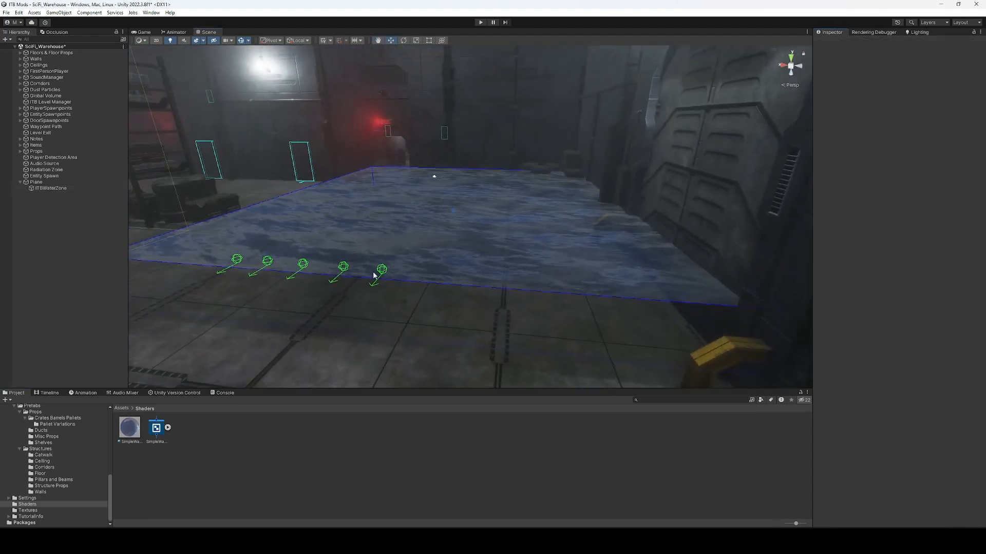
{"action": "right_click_drag", "start_coordinate": [373, 274], "coordinate": [338, 274]}
{"action": "left_click", "coordinate": [60, 183]}
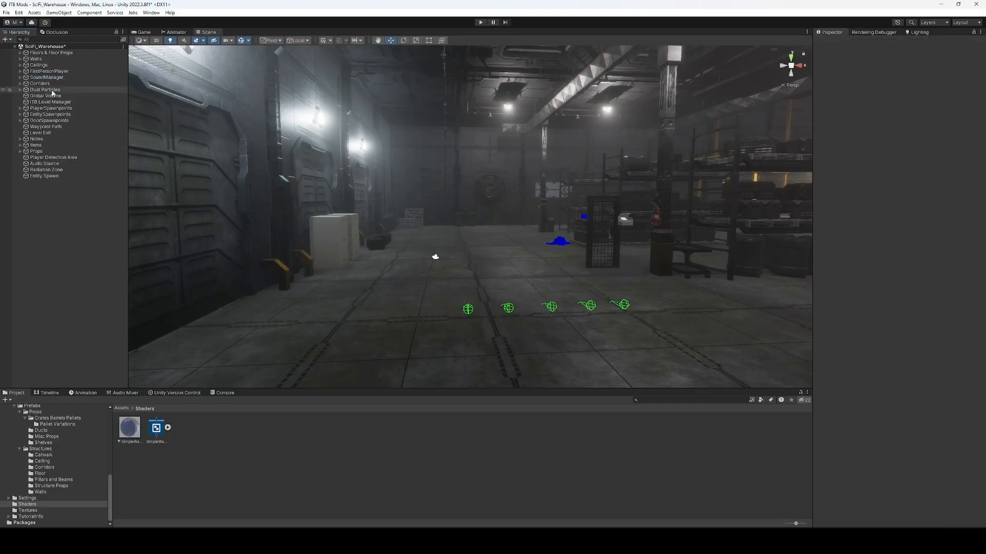
Add a Volumetric Clouds override to the Global Volume.
{"action": "left_click", "coordinate": [45, 95]}
{"action": "scroll", "coordinate": [925, 294], "scroll_direction": "down", "scroll_amount": 10}
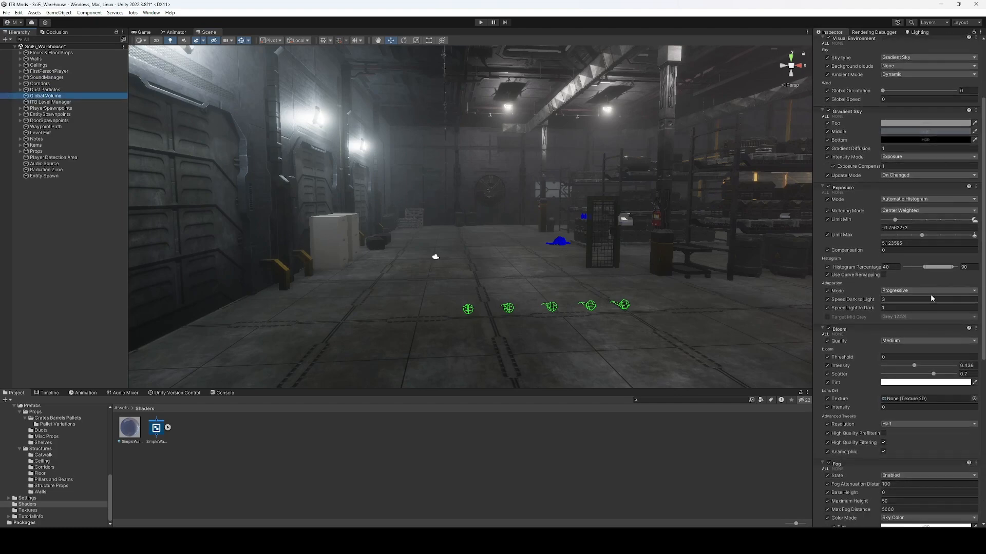
{"action": "scroll", "coordinate": [947, 299], "scroll_direction": "down", "scroll_amount": 3}
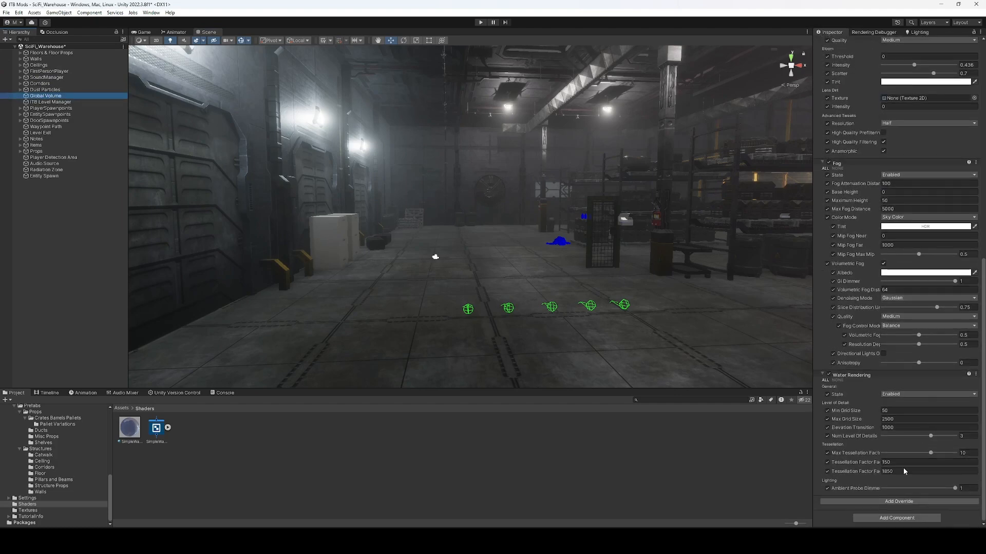
{"action": "left_click", "coordinate": [890, 500]}
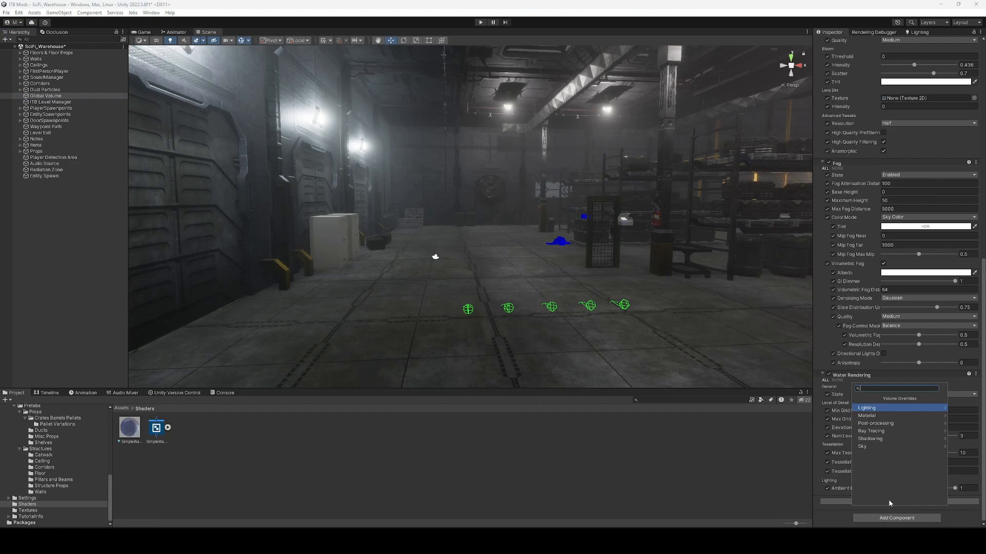
{"action": "type", "text": "clou"}
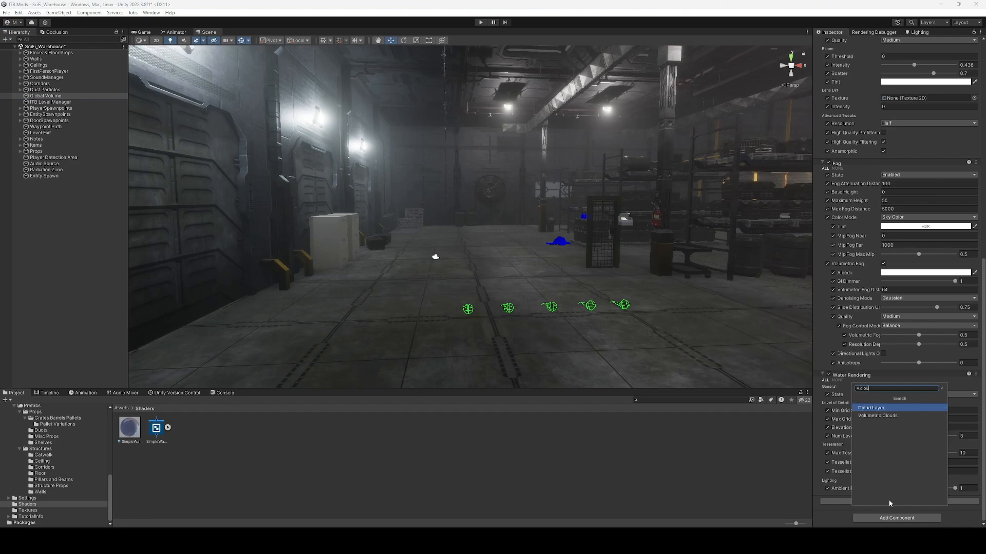
{"action": "key", "text": "Down"}
{"action": "key", "text": "Return"}
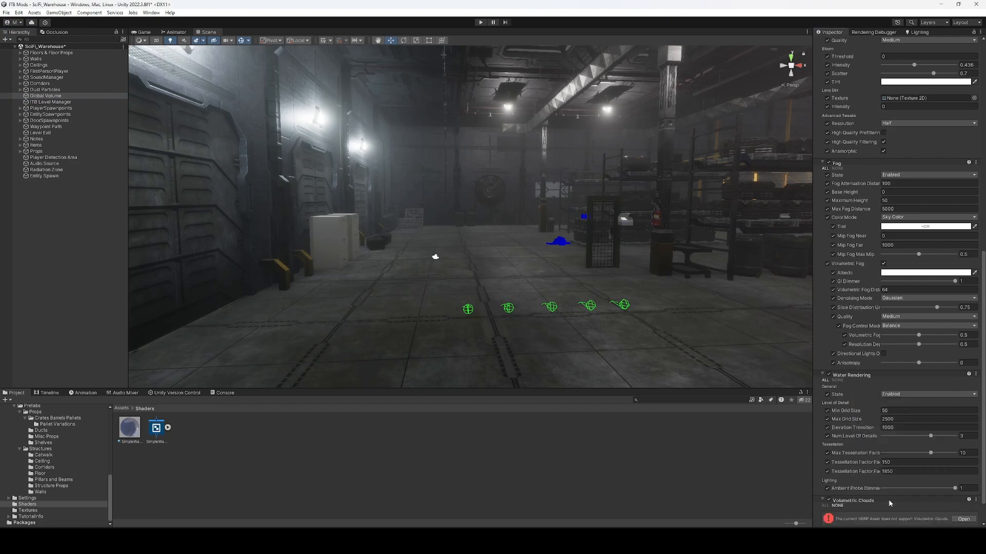
Enable volumetric clouds support in the HDRP project settings.
{"action": "scroll", "coordinate": [890, 503], "scroll_direction": "down", "scroll_amount": 2}
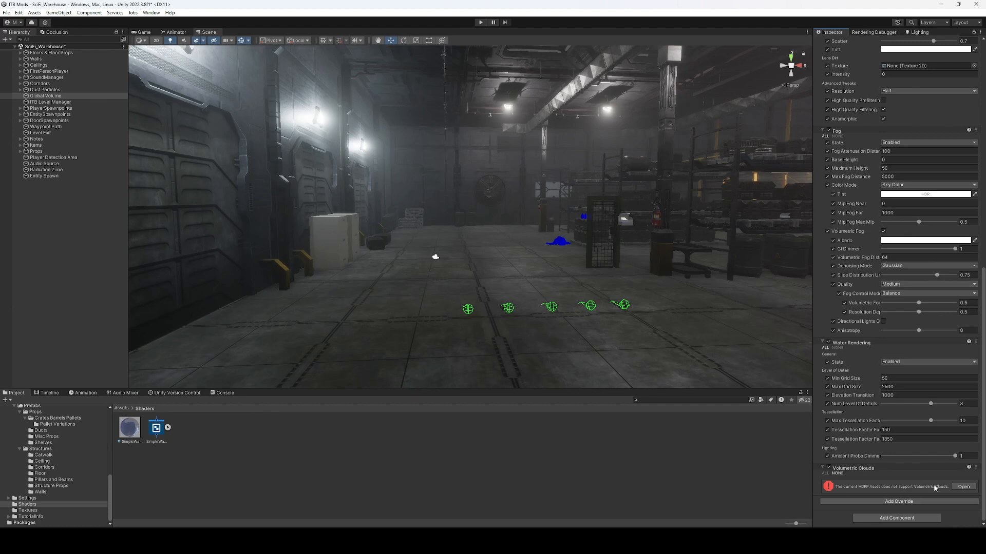
{"action": "left_click", "coordinate": [957, 488]}
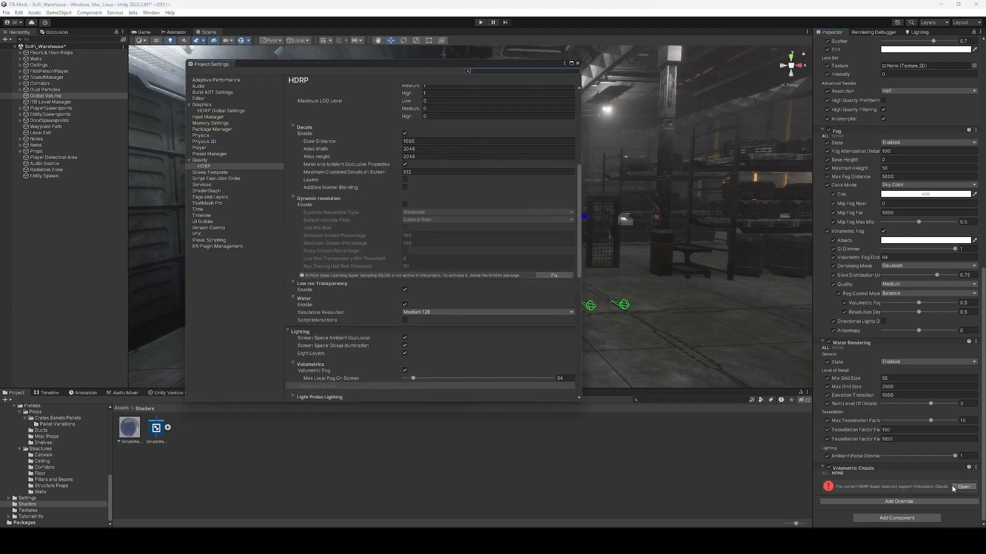
{"action": "scroll", "coordinate": [451, 307], "scroll_direction": "down", "scroll_amount": 3}
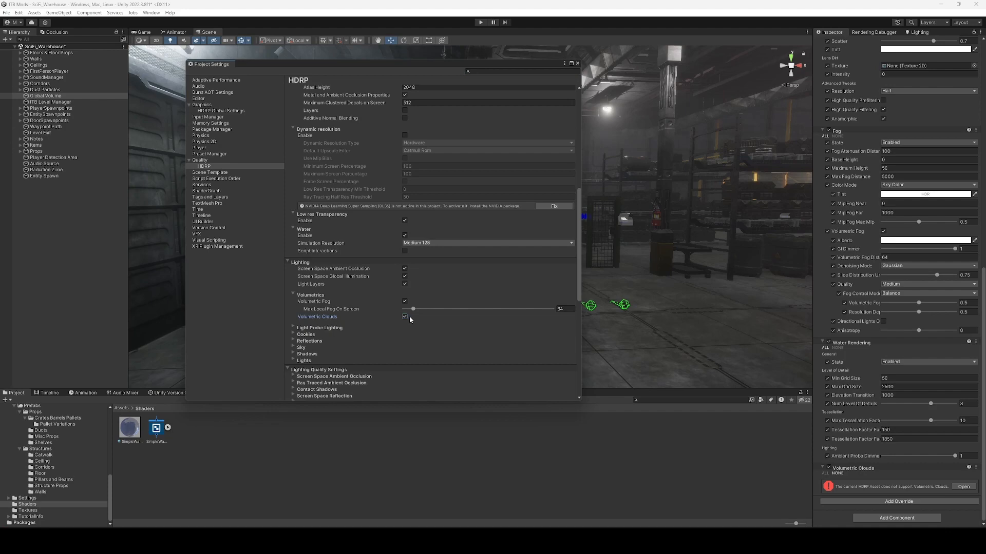
{"action": "left_click", "coordinate": [578, 63]}
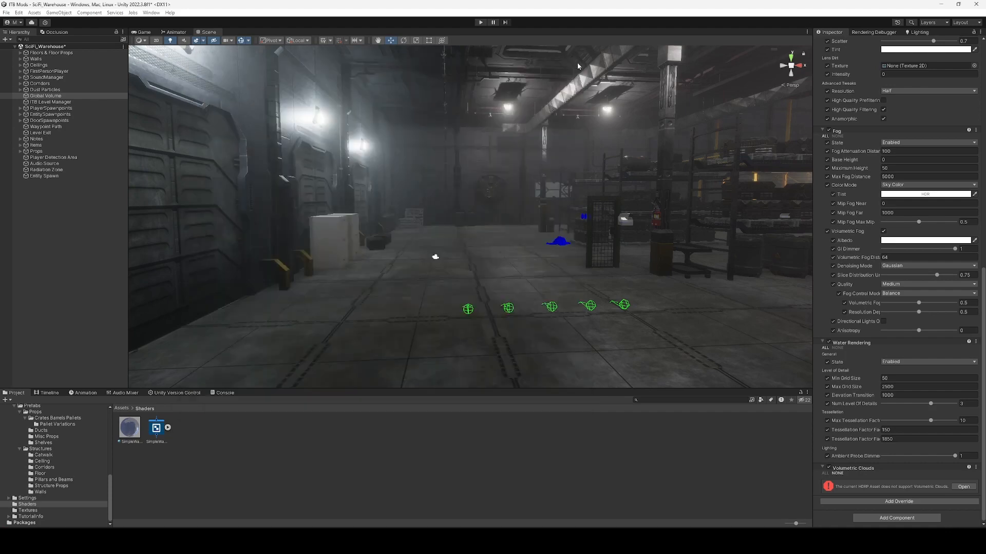
Override all Volumetric Clouds properties and set State to Enabled, comparing off versus on.
{"action": "scroll", "coordinate": [873, 394], "scroll_direction": "down", "scroll_amount": 5}
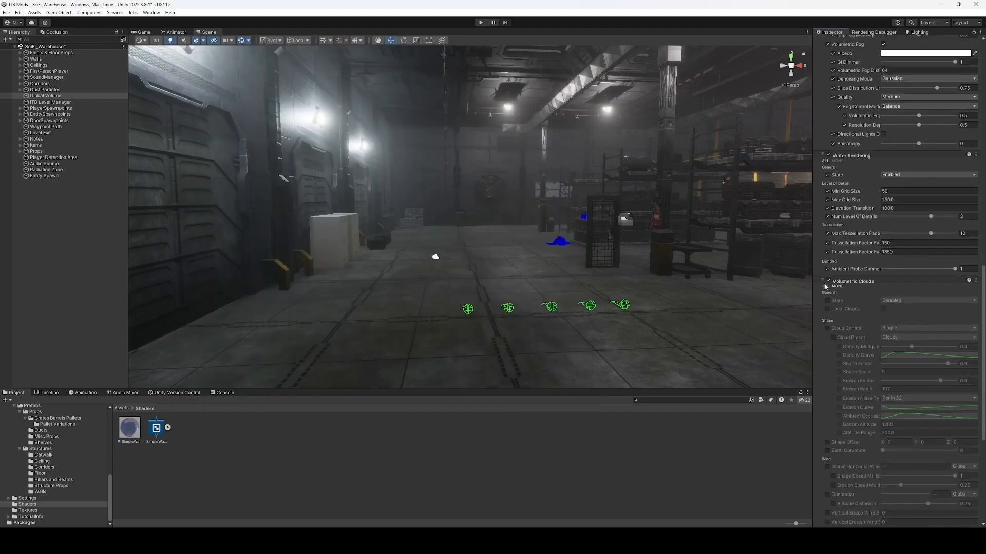
{"action": "left_click", "coordinate": [825, 286]}
{"action": "left_click", "coordinate": [884, 300]}
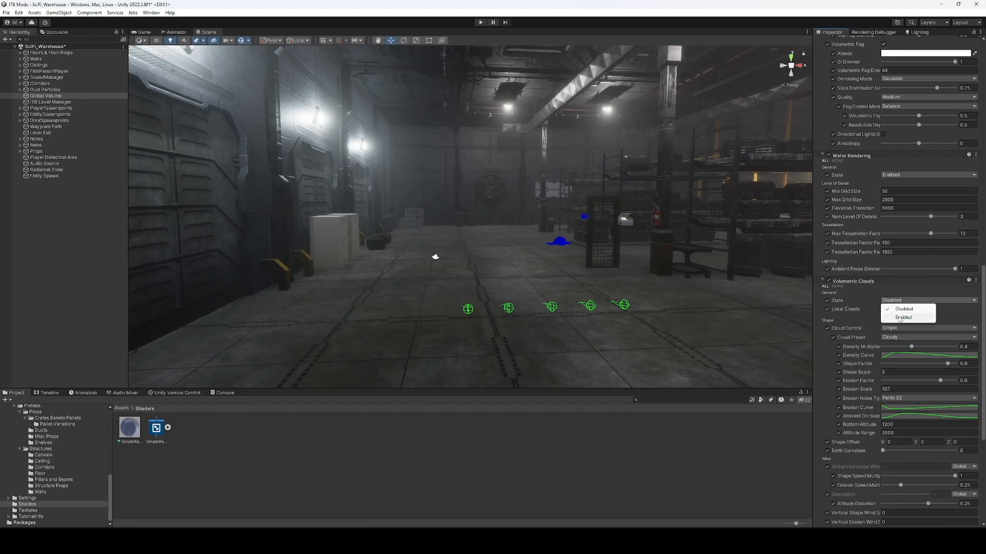
{"action": "left_click", "coordinate": [899, 318]}
{"action": "right_click_drag", "start_coordinate": [691, 271], "coordinate": [539, 287]}
{"action": "left_click", "coordinate": [900, 301]}
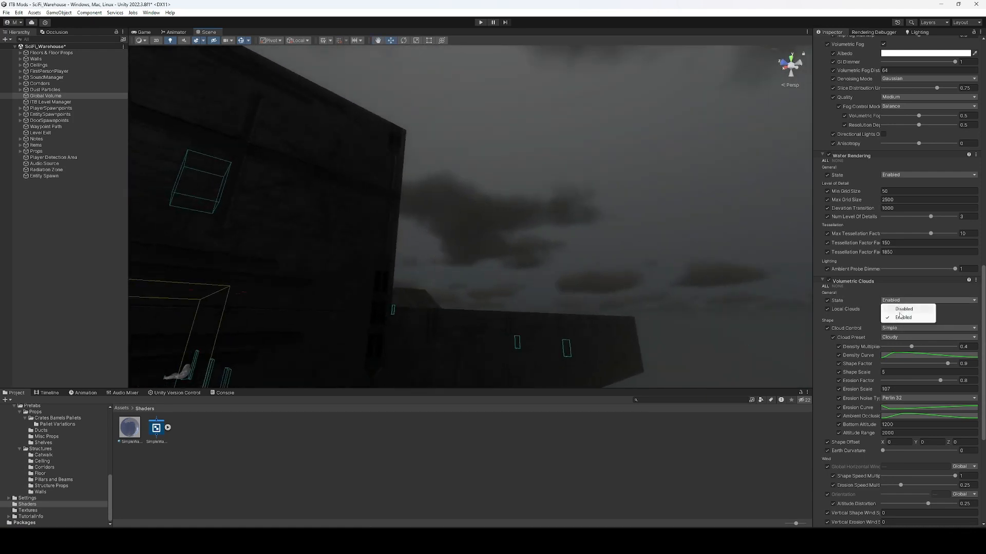
{"action": "left_click", "coordinate": [899, 310]}
{"action": "left_click", "coordinate": [900, 301]}
{"action": "left_click", "coordinate": [900, 318]}
Keep Simple cloud control, raise Density Multiplier to 0.709, and lower Shape Factor for overcast.
{"action": "right_click_drag", "start_coordinate": [568, 304], "coordinate": [645, 312]}
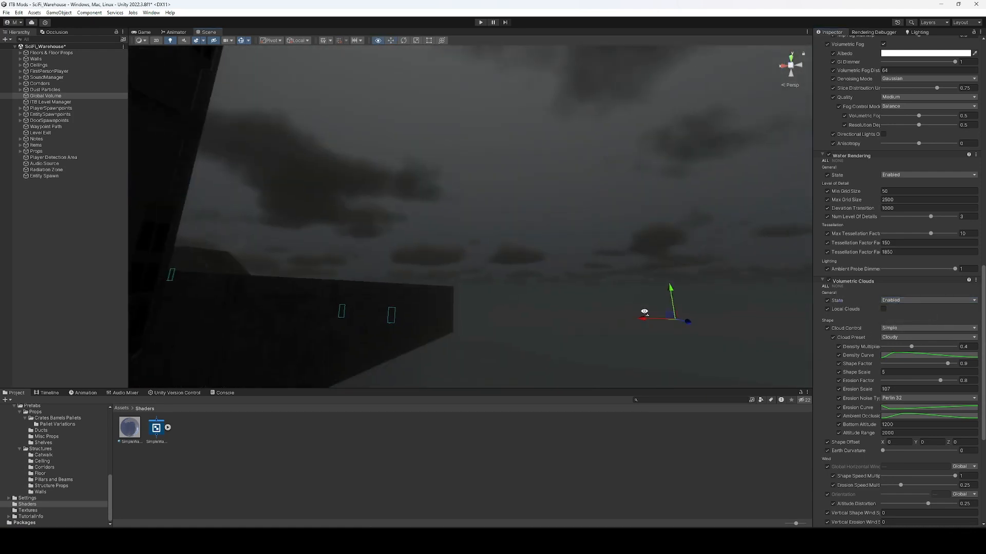
{"action": "scroll", "coordinate": [922, 368], "scroll_direction": "down", "scroll_amount": 8}
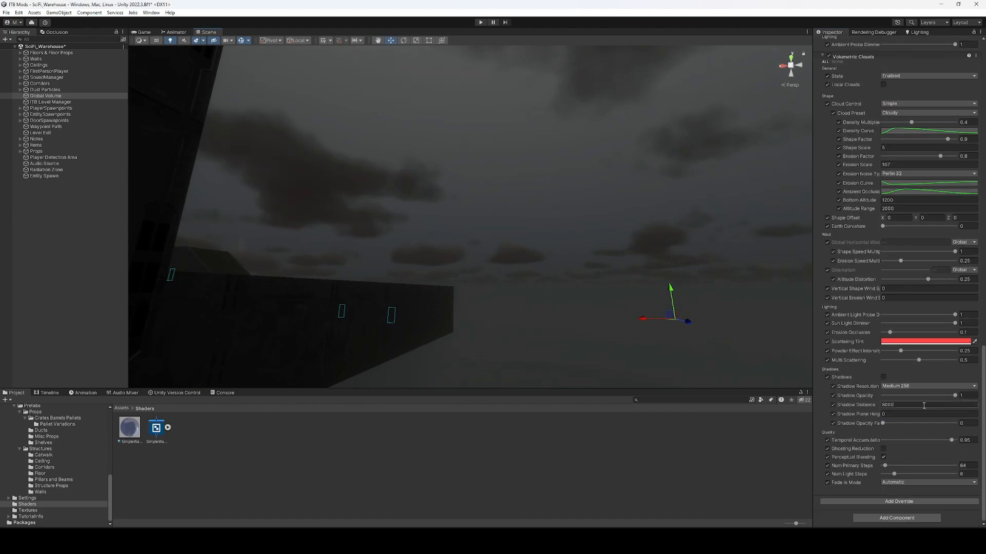
{"action": "scroll", "coordinate": [906, 302], "scroll_direction": "up", "scroll_amount": 5}
{"action": "left_click", "coordinate": [901, 229]}
{"action": "left_click", "coordinate": [902, 236]}
{"action": "left_click_drag", "start_coordinate": [912, 248], "coordinate": [934, 247]}
{"action": "mouse_move", "coordinate": [948, 264]}
{"action": "left_mouse_down"}
{"action": "mouse_move", "coordinate": [889, 267]}
{"action": "mouse_move", "coordinate": [958, 266]}
{"action": "left_mouse_up"}
{"action": "right_click_drag", "start_coordinate": [652, 220], "coordinate": [576, 201]}
{"action": "left_click_drag", "start_coordinate": [955, 265], "coordinate": [865, 265]}
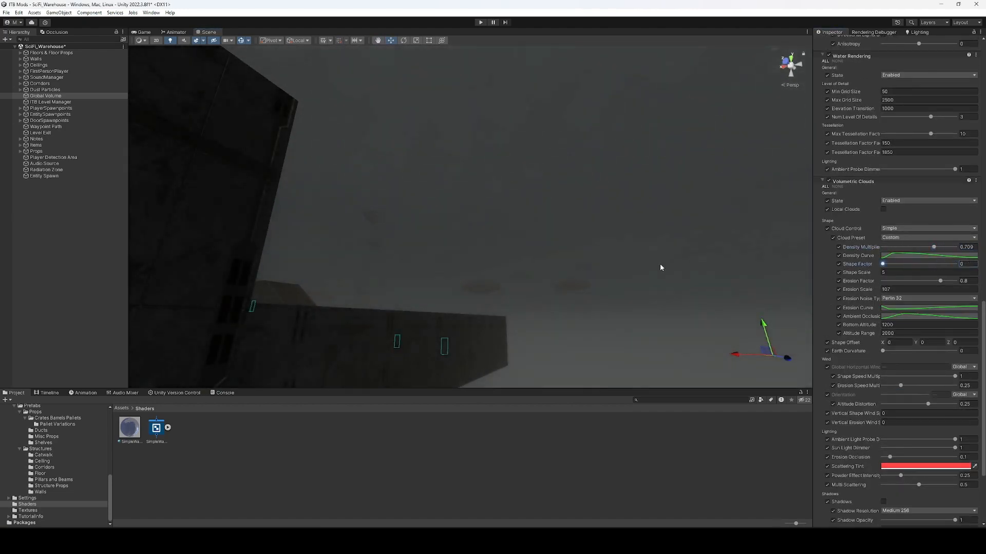
{"action": "right_click_drag", "start_coordinate": [660, 267], "coordinate": [680, 289]}
{"action": "right_click_drag", "start_coordinate": [681, 248], "coordinate": [703, 210]}
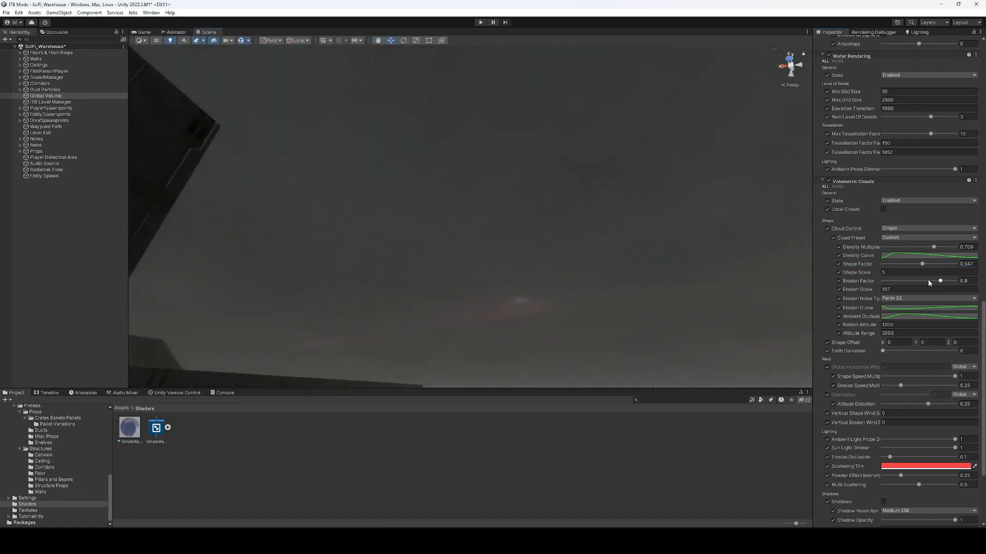
{"action": "left_click_drag", "start_coordinate": [947, 285], "coordinate": [919, 262]}
{"action": "right_click_drag", "start_coordinate": [642, 241], "coordinate": [515, 249]}
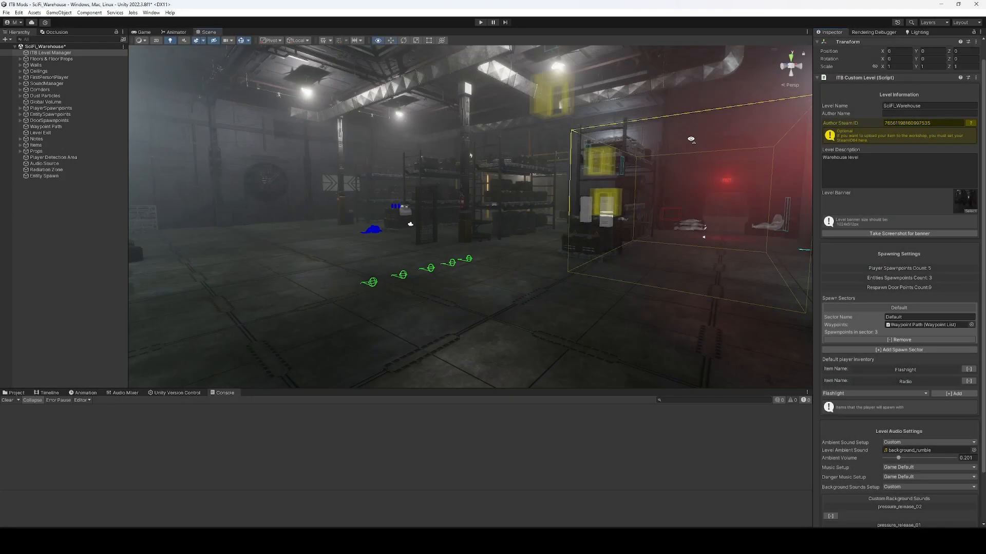
Export the SciFi_Warehouse level with the EXPORT button at the bottom of the Inspector.
{"action": "right_click_drag", "start_coordinate": [645, 148], "coordinate": [620, 160]}
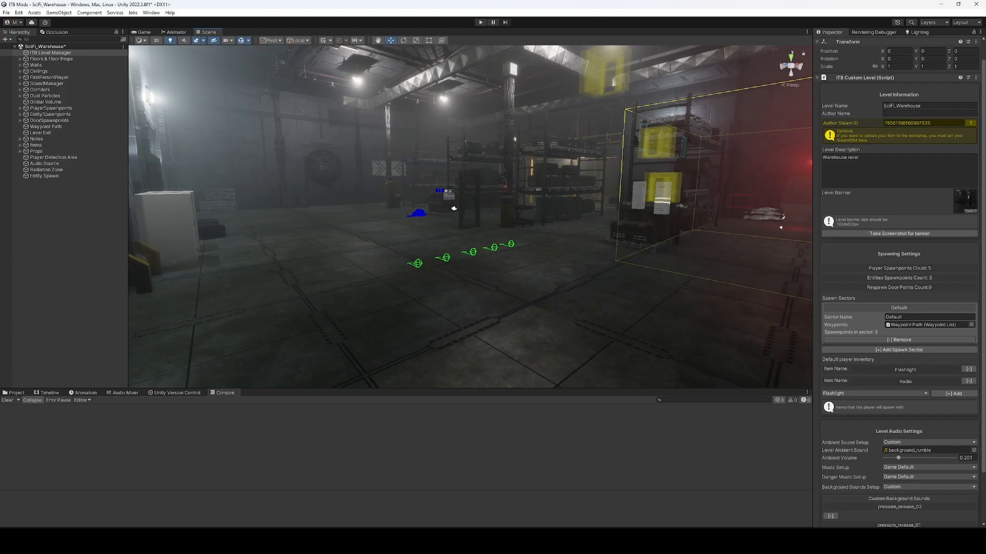
{"action": "mouse_move", "coordinate": [544, 542]}
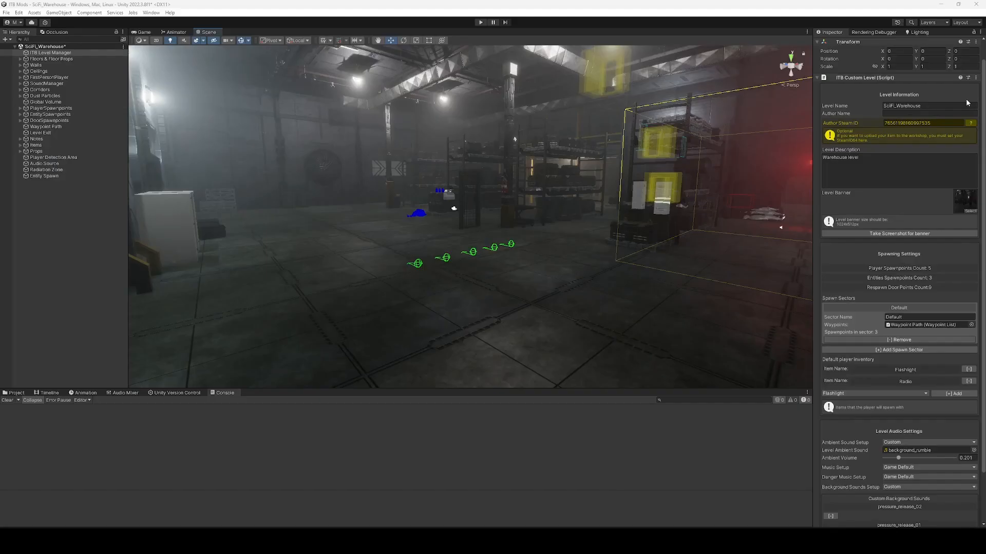
{"action": "scroll", "coordinate": [918, 118], "scroll_direction": "down", "scroll_amount": 2}
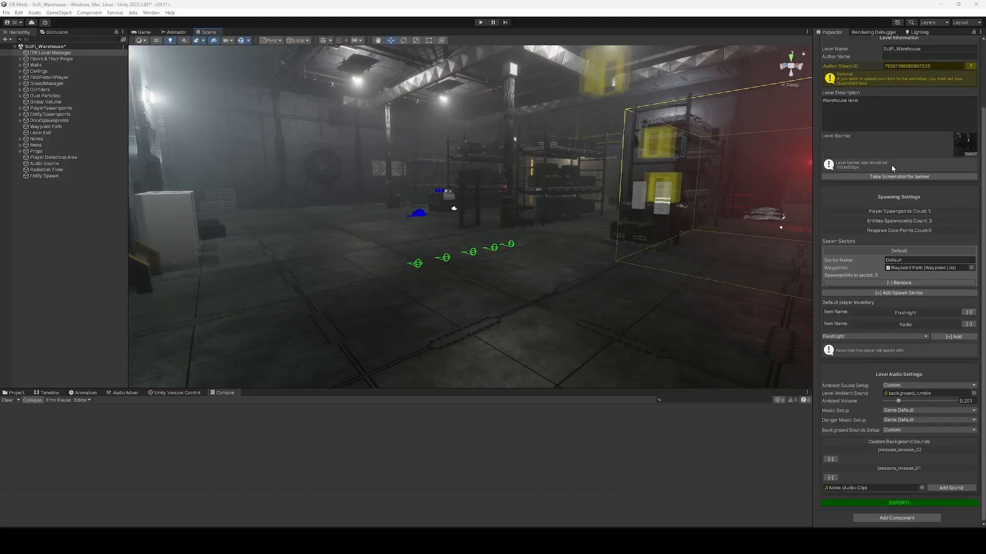
{"action": "scroll", "coordinate": [883, 164], "scroll_direction": "up", "scroll_amount": 3}
{"action": "scroll", "coordinate": [883, 159], "scroll_direction": "down", "scroll_amount": 4}
{"action": "left_click", "coordinate": [908, 505]}
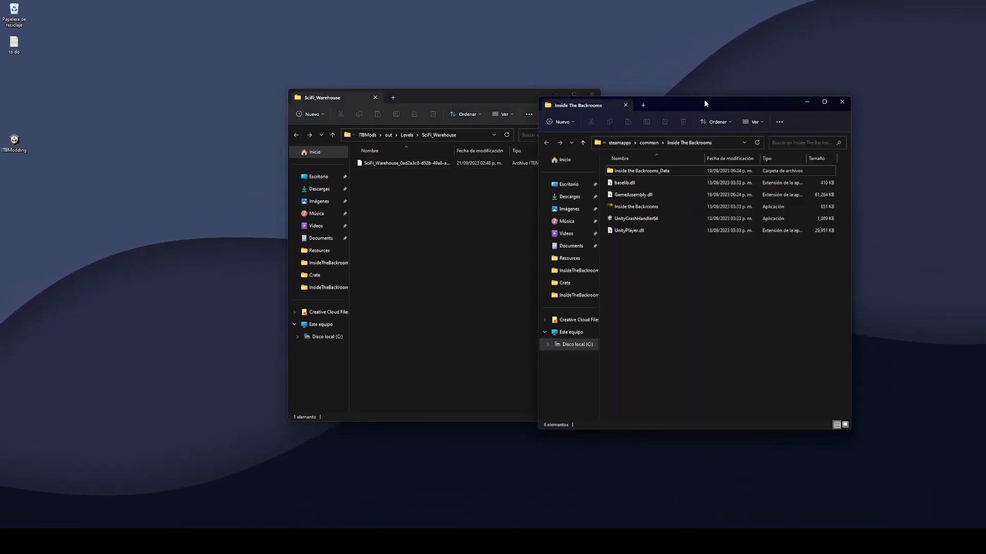
Open the game's Inside the Backrooms_Data\StreamingAssets\Mods\Levels folder beside the export folder.
{"action": "mouse_move", "coordinate": [703, 100]}
{"action": "left_mouse_down"}
{"action": "mouse_move", "coordinate": [679, 89]}
{"action": "mouse_move", "coordinate": [713, 95]}
{"action": "left_mouse_up"}
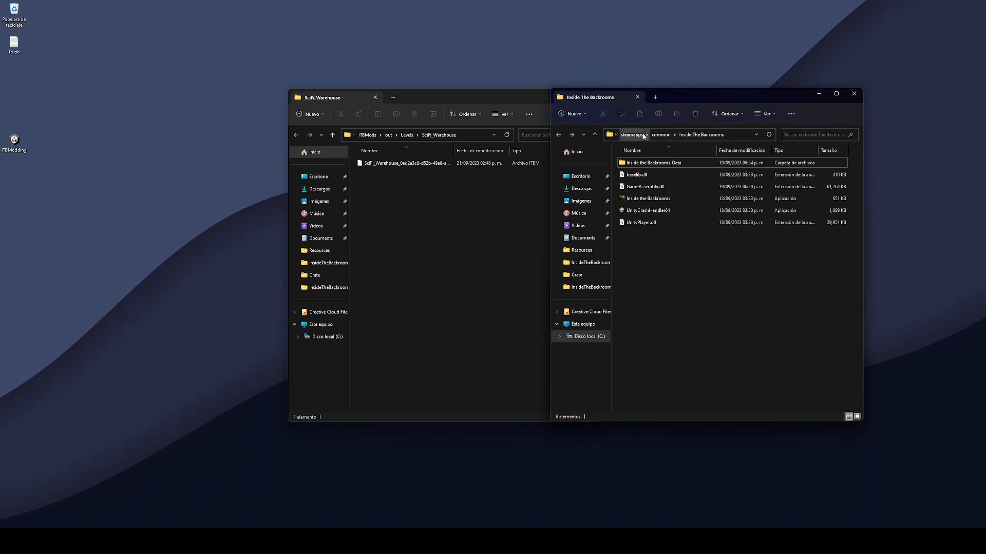
{"action": "double_click", "coordinate": [641, 162]}
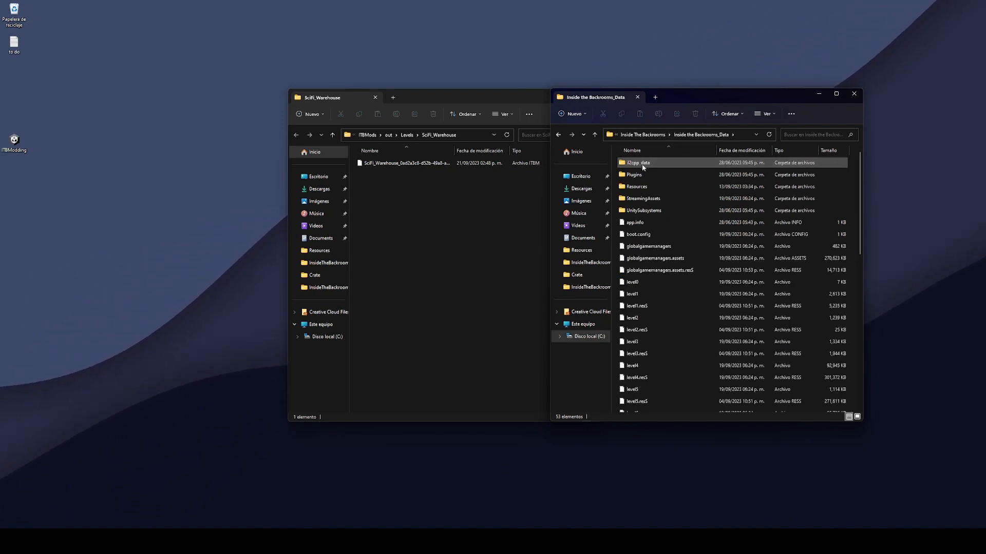
{"action": "double_click", "coordinate": [645, 199]}
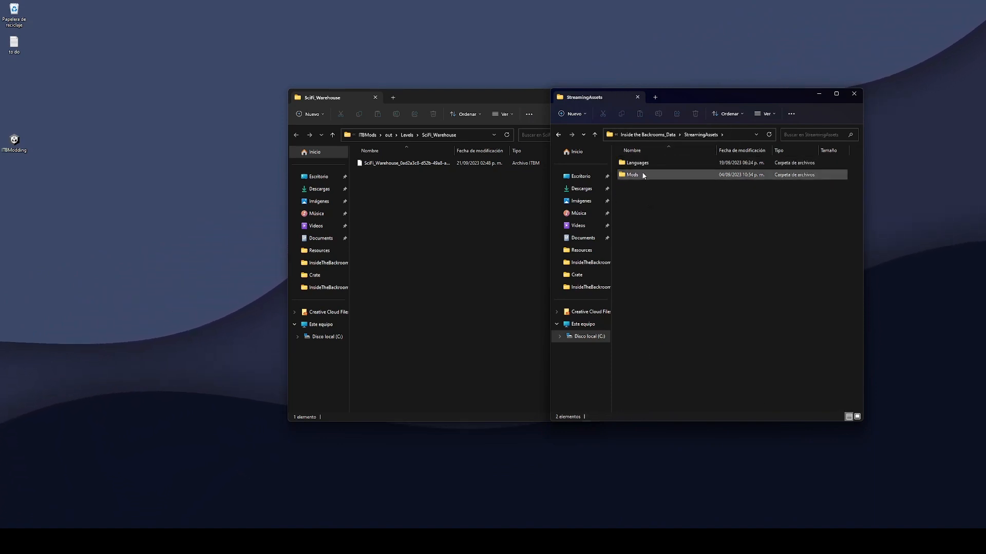
{"action": "double_click", "coordinate": [642, 175]}
{"action": "double_click", "coordinate": [632, 175]}
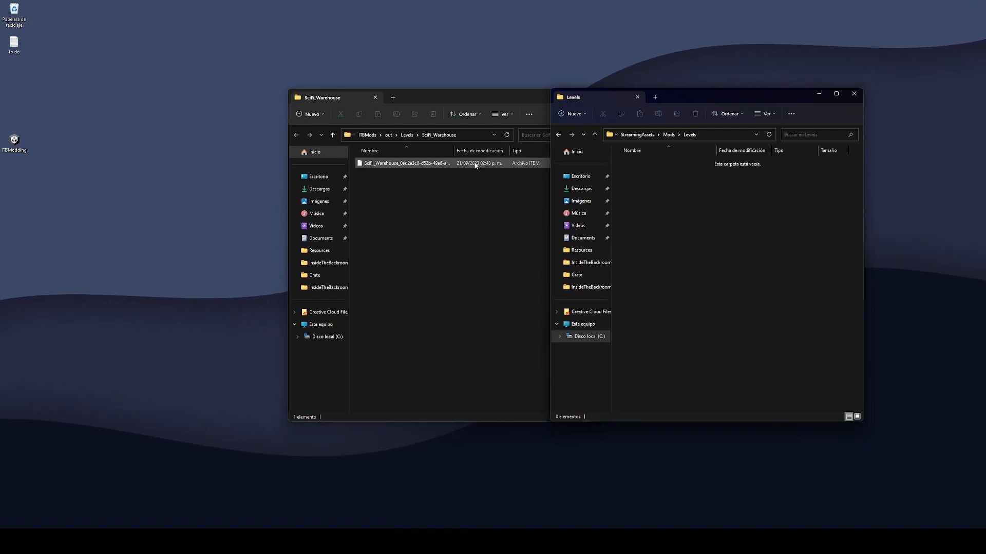
Copy the SciFi_Warehouse .itbm file into Levels and close both Explorer windows.
{"action": "left_click_drag", "start_coordinate": [381, 161], "coordinate": [727, 223]}
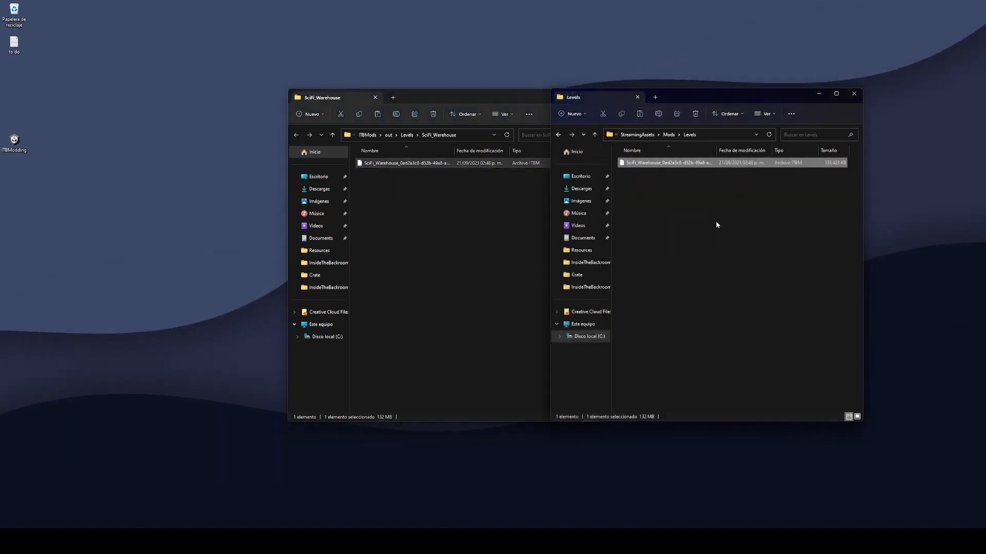
{"action": "left_click", "coordinate": [706, 203]}
{"action": "left_click", "coordinate": [675, 164]}
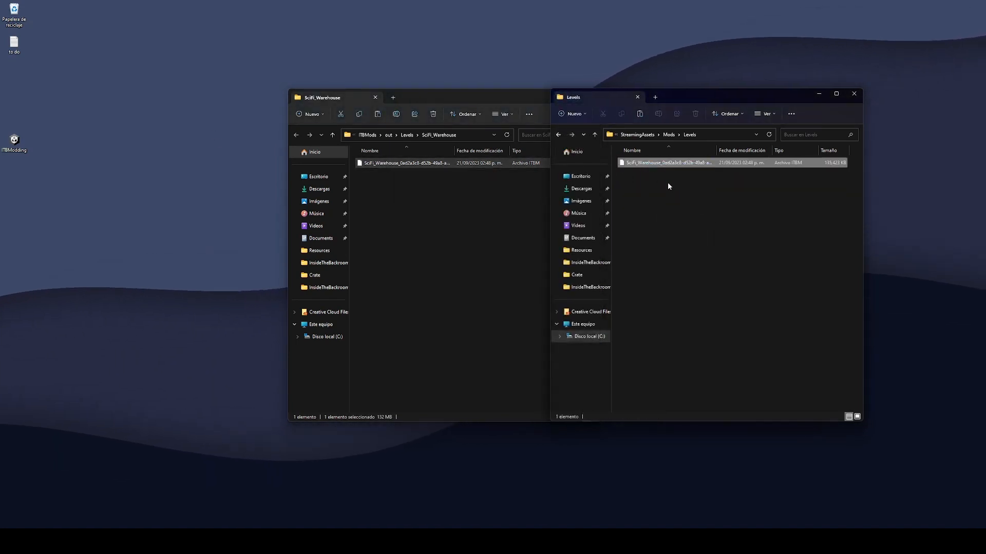
{"action": "left_click", "coordinate": [682, 192]}
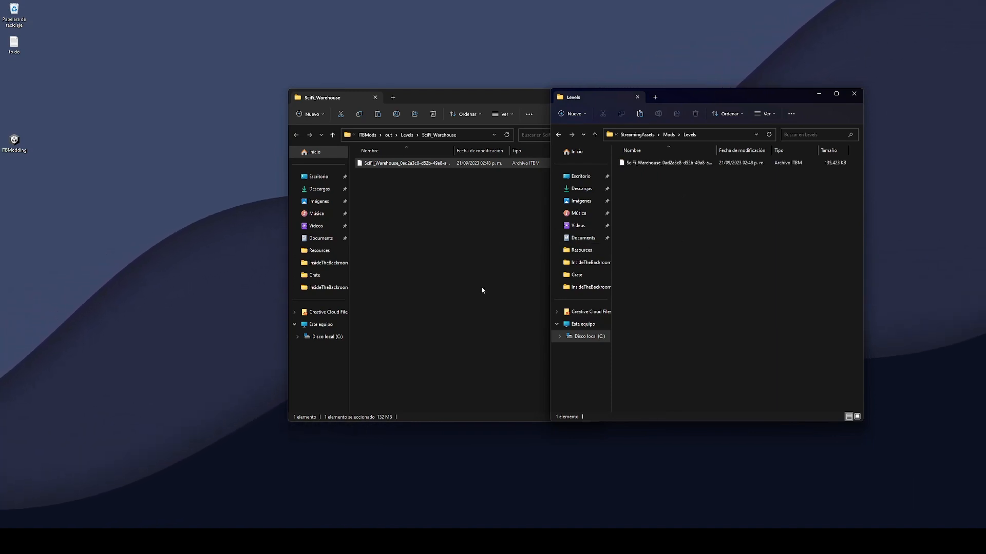
{"action": "left_click", "coordinate": [854, 94]}
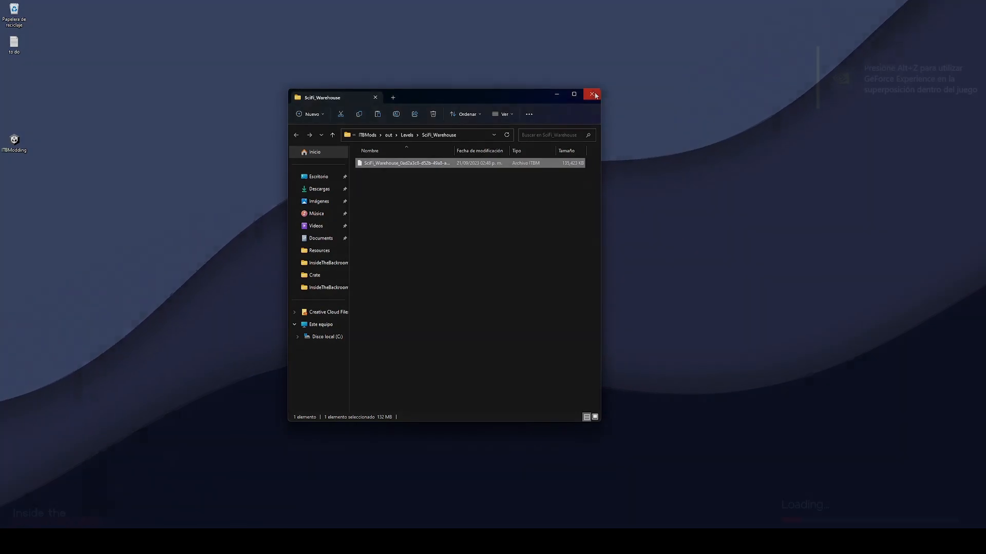
{"action": "left_click", "coordinate": [590, 97]}
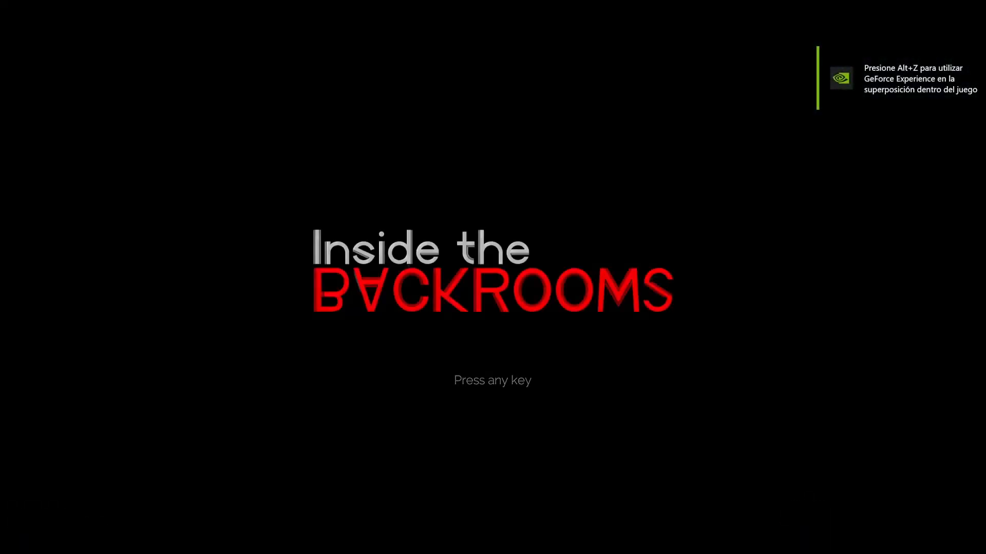
Leave the title screen, choose Singleplayer, pick the SciFi_Warehouse card and start the game.
{"action": "key", "text": "space"}
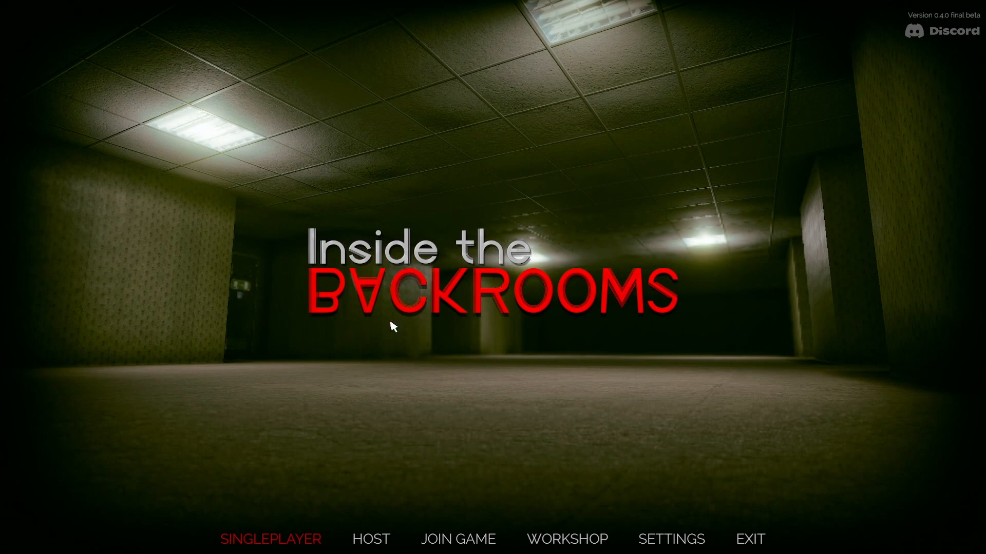
{"action": "left_click", "coordinate": [290, 542]}
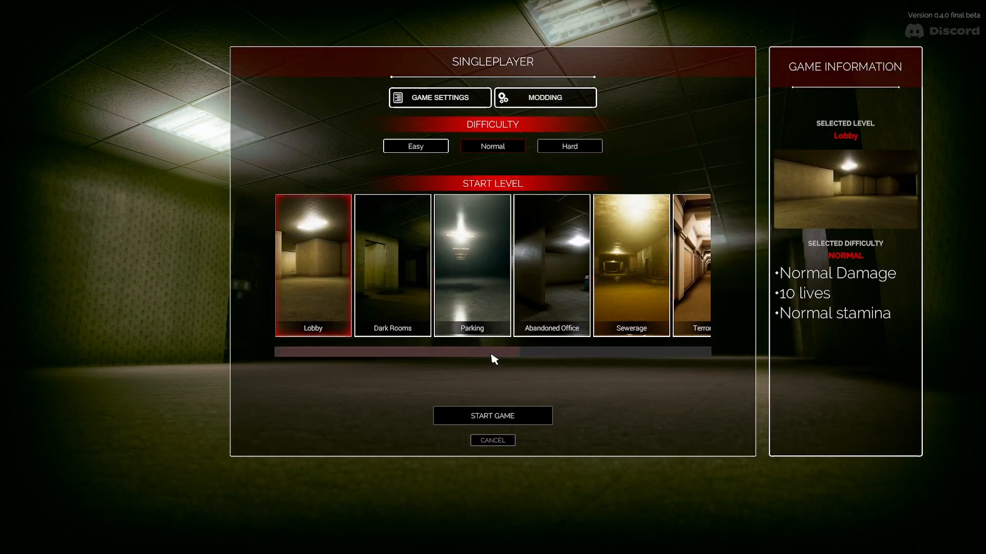
{"action": "left_click_drag", "start_coordinate": [491, 356], "coordinate": [663, 357]}
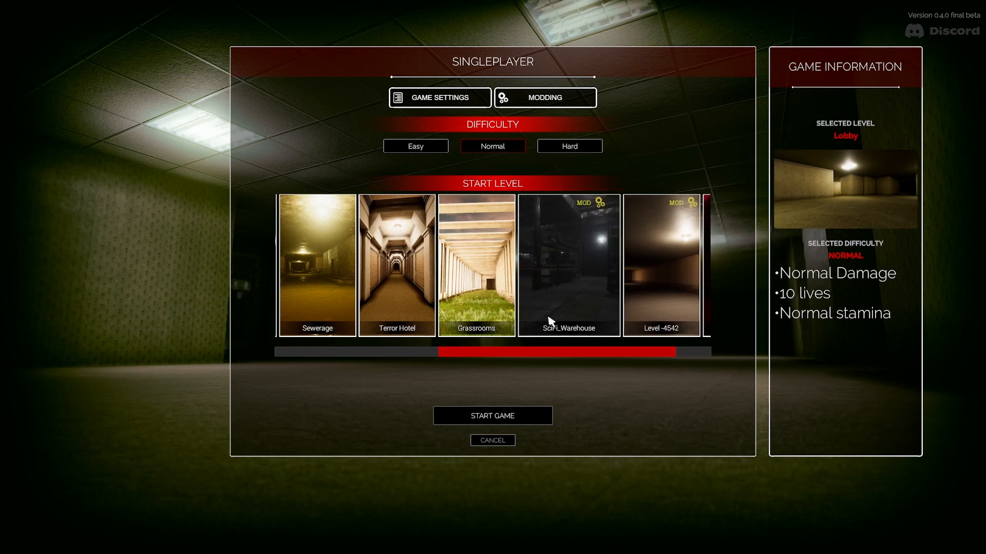
{"action": "left_click", "coordinate": [587, 328]}
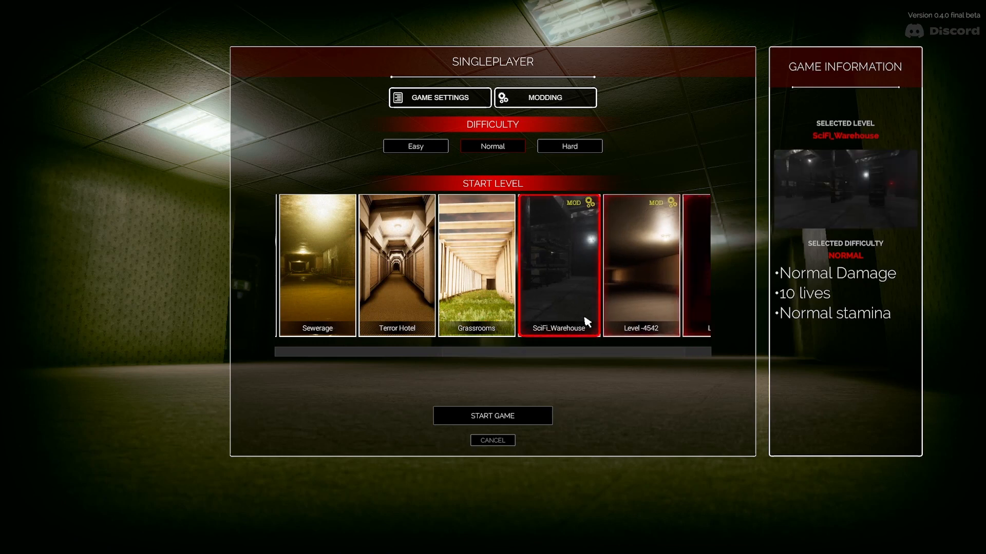
{"action": "left_click", "coordinate": [531, 422]}
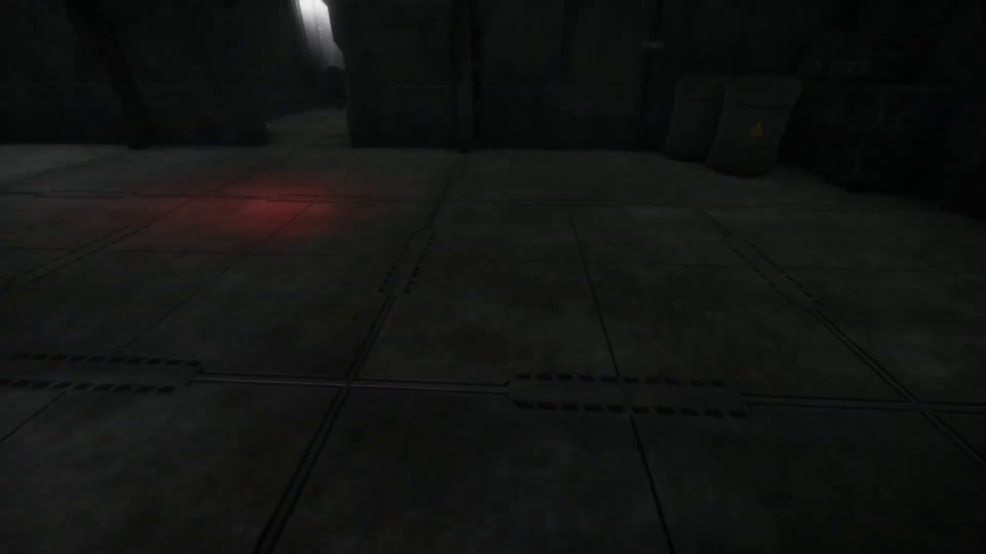
Open the mesh cage door and search the white cabinets' drawers.
{"action": "key", "text": "w"}
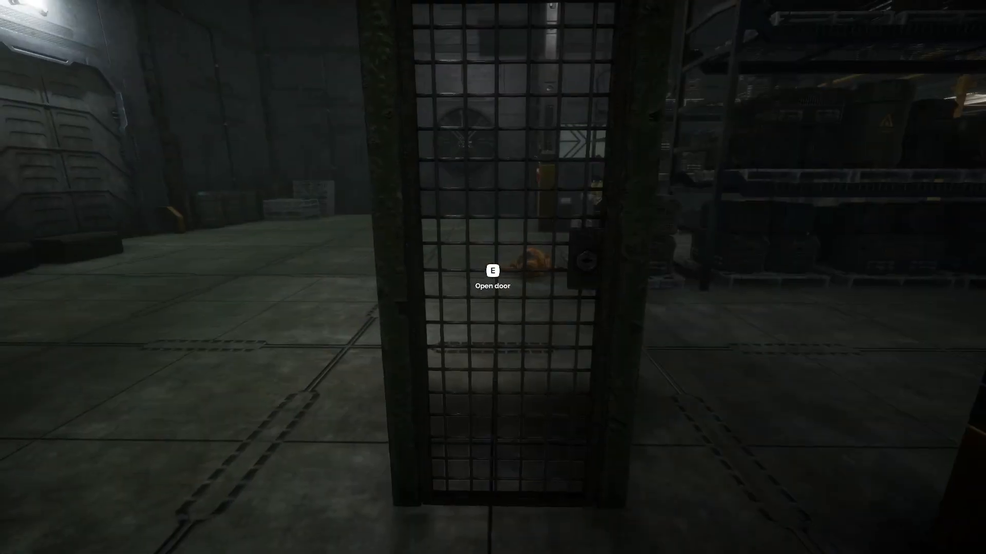
{"action": "key", "text": "e"}
{"action": "key", "text": "e"}
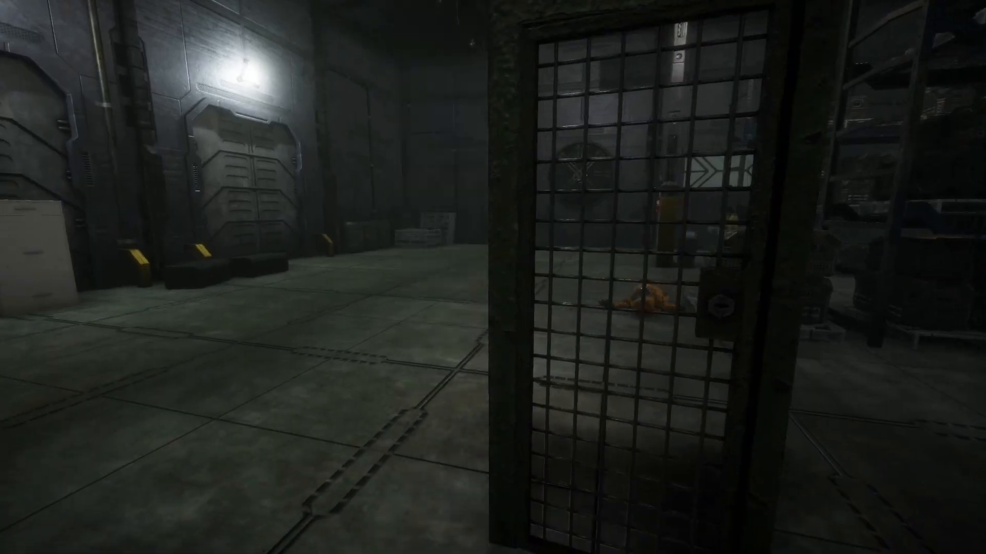
{"action": "key", "text": "w"}
{"action": "key", "text": "w"}
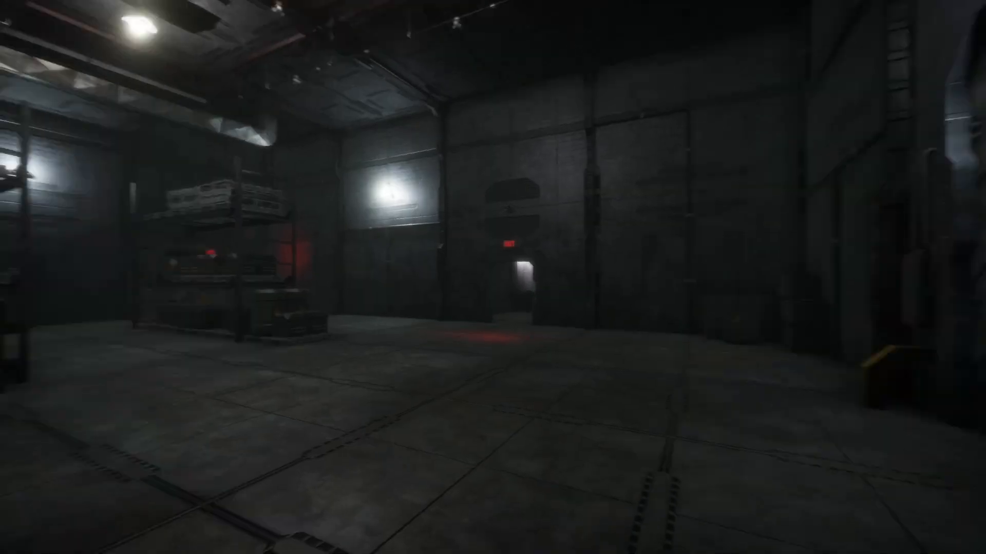
{"action": "key", "text": "e"}
{"action": "key", "text": "e"}
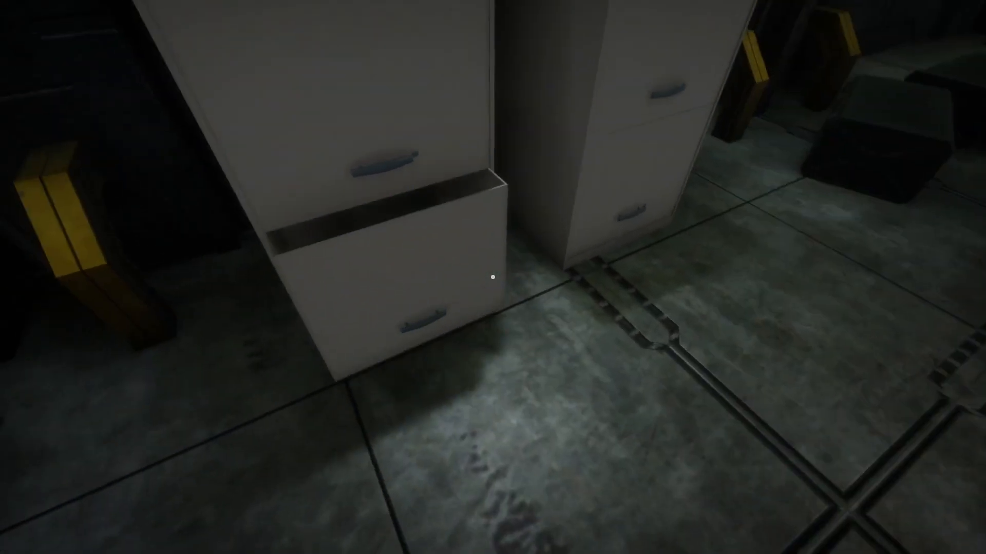
{"action": "key", "text": "e"}
{"action": "key", "text": "d"}
{"action": "key", "text": "e"}
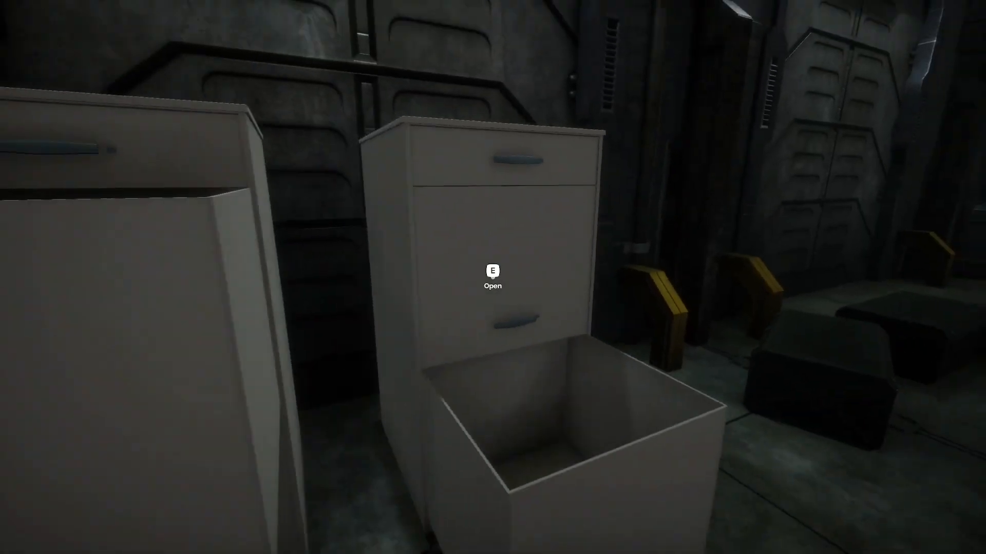
{"action": "key", "text": "e"}
{"action": "key", "text": "s"}
{"action": "key", "text": "e"}
Open the crates and pick up the protection suit, almond water and extinguisher.
{"action": "key", "text": "e"}
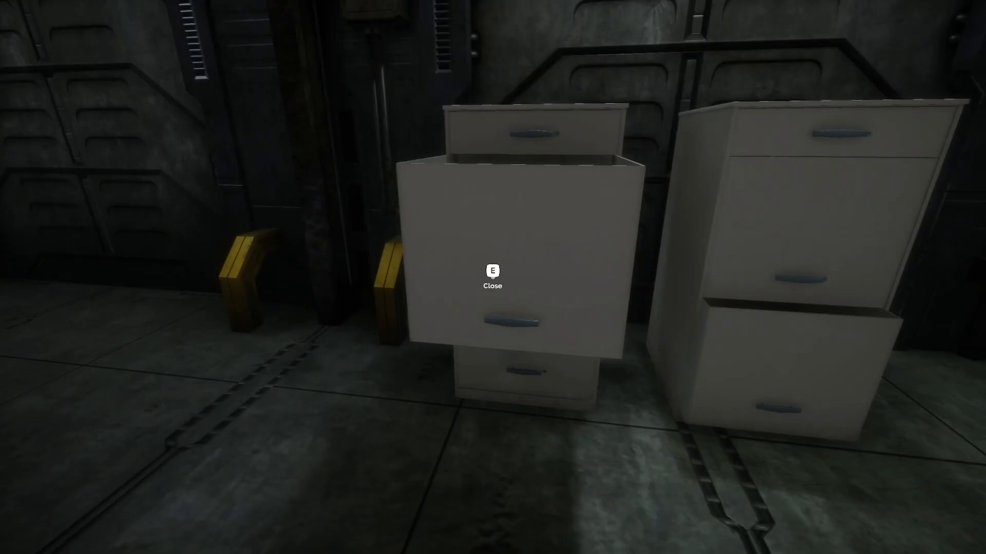
{"action": "key", "text": "e"}
{"action": "key", "text": "w"}
{"action": "key", "text": "e"}
{"action": "key", "text": "e"}
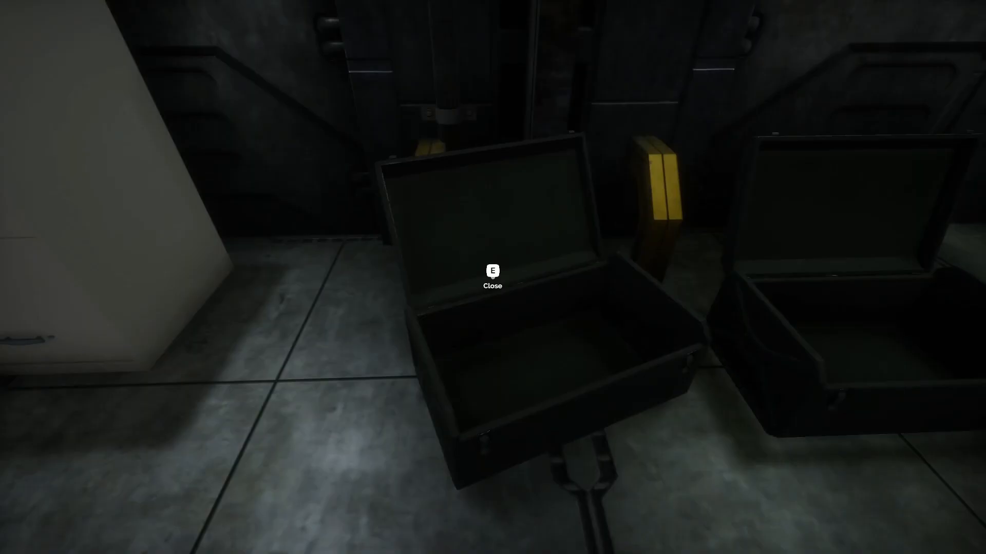
{"action": "key", "text": "e"}
{"action": "key", "text": "e"}
{"action": "key", "text": "e"}
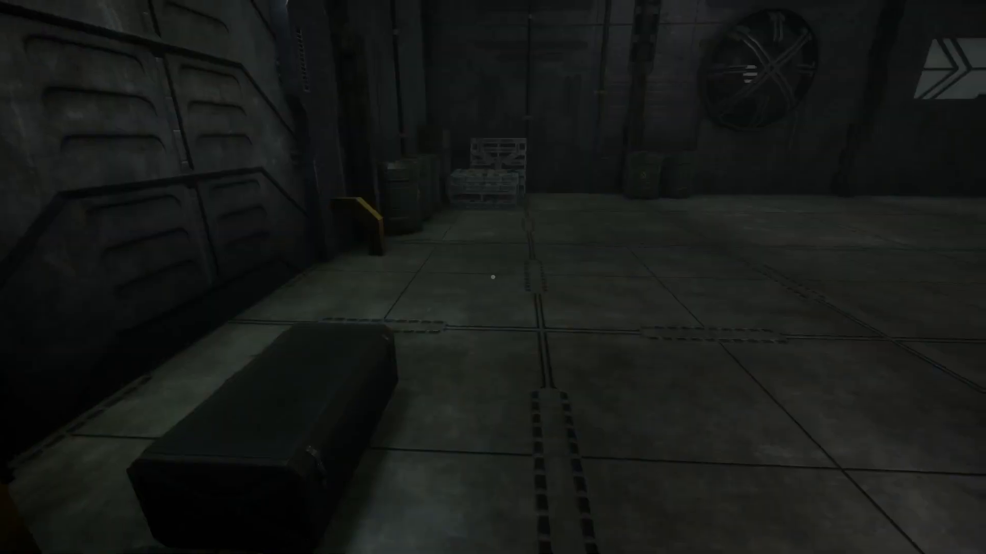
{"action": "key", "text": "w"}
{"action": "key", "text": "e"}
{"action": "key", "text": "e"}
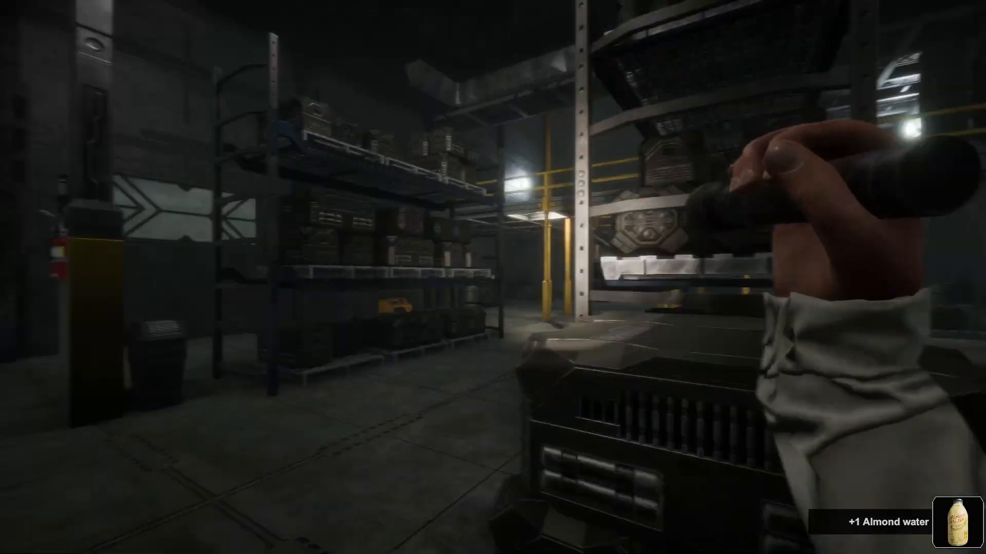
{"action": "key", "text": "w"}
{"action": "key", "text": "e"}
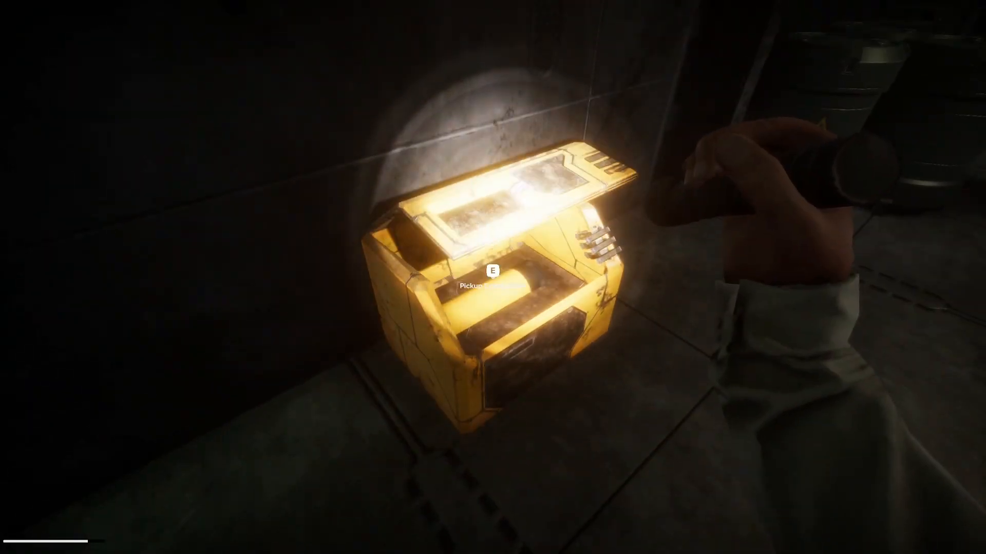
{"action": "key", "text": "e"}
Climb the yellow metal stairs into the elevator and press the floor 1 button.
{"action": "key", "text": "w"}
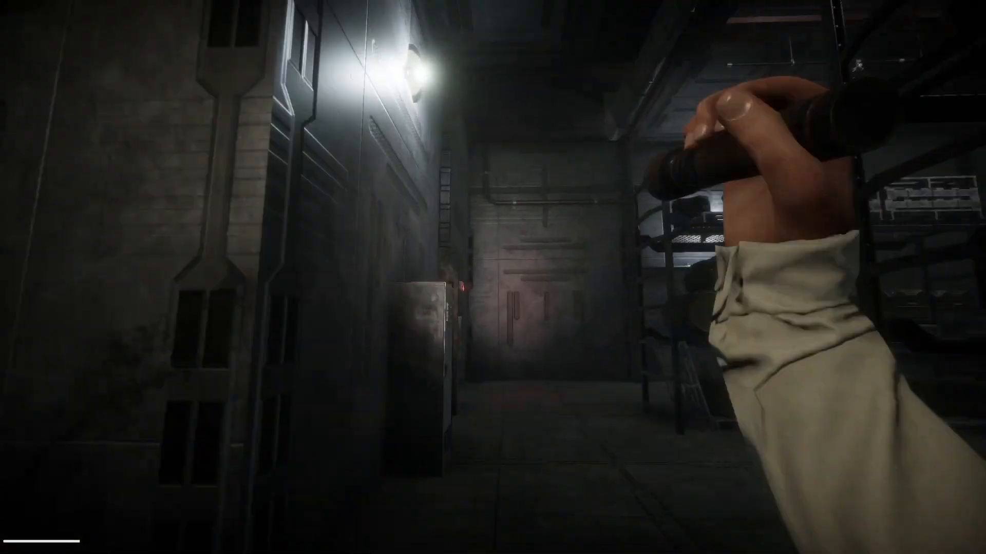
{"action": "key", "text": "w"}
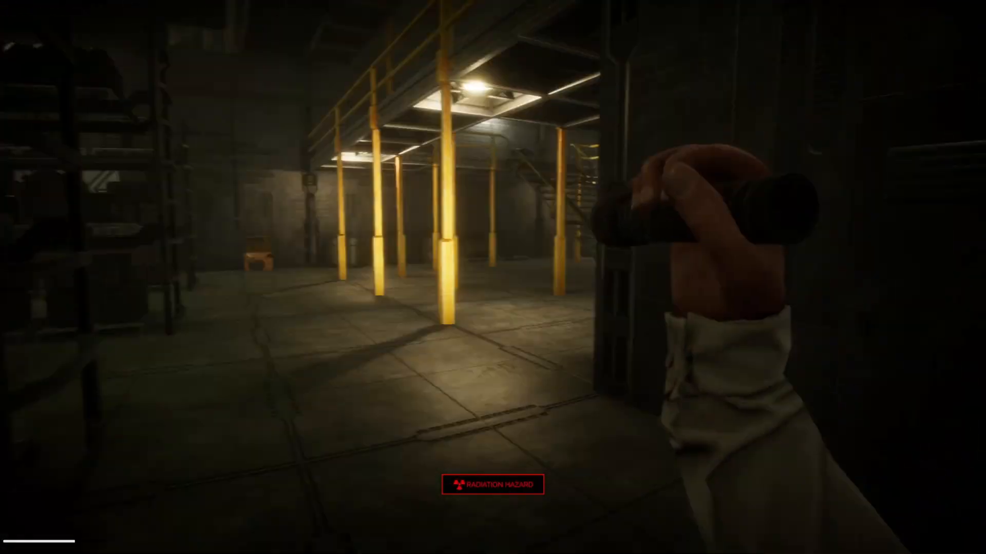
{"action": "key", "text": "w"}
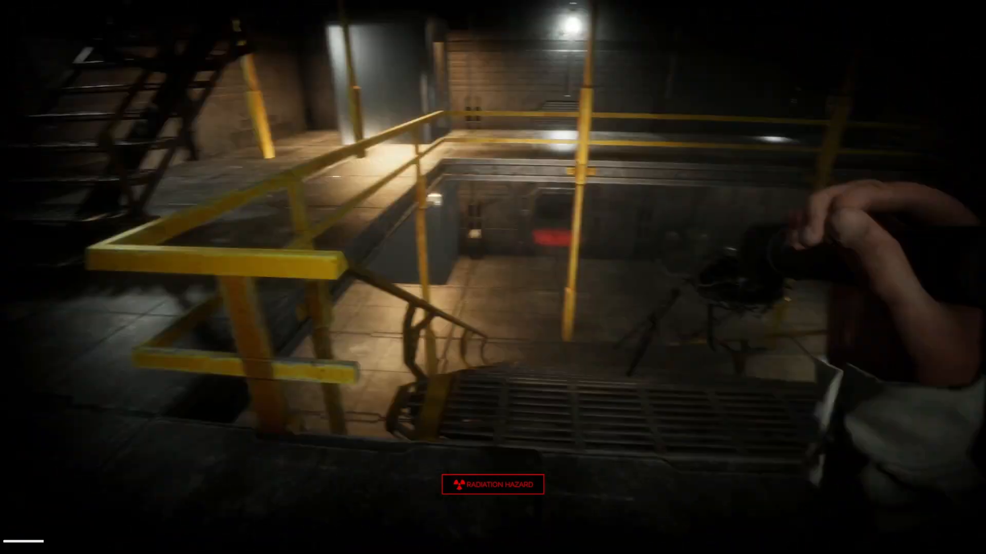
{"action": "key", "text": "w"}
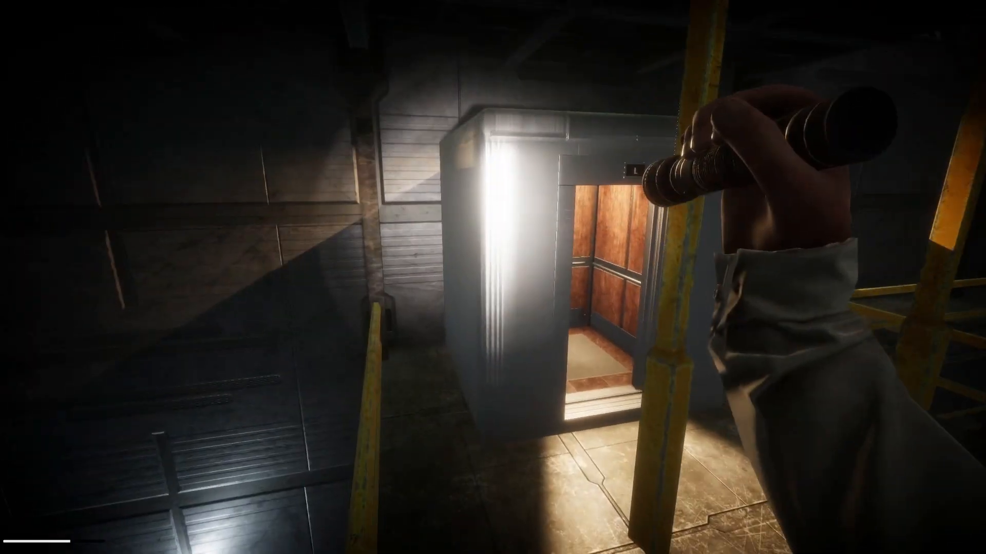
{"action": "key", "text": "w"}
{"action": "left_click", "coordinate": [493, 277]}
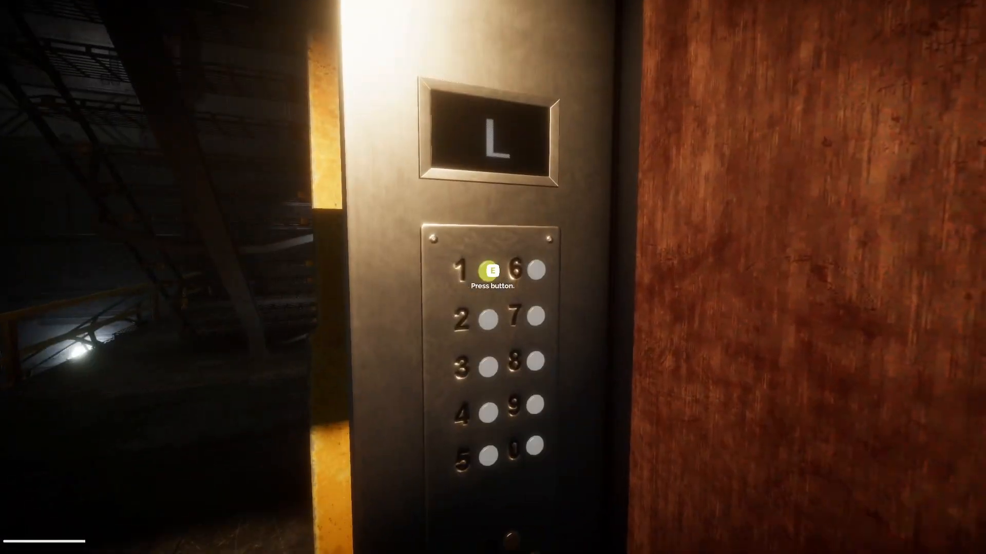
{"action": "key", "text": "s"}
{"action": "key", "text": "w"}
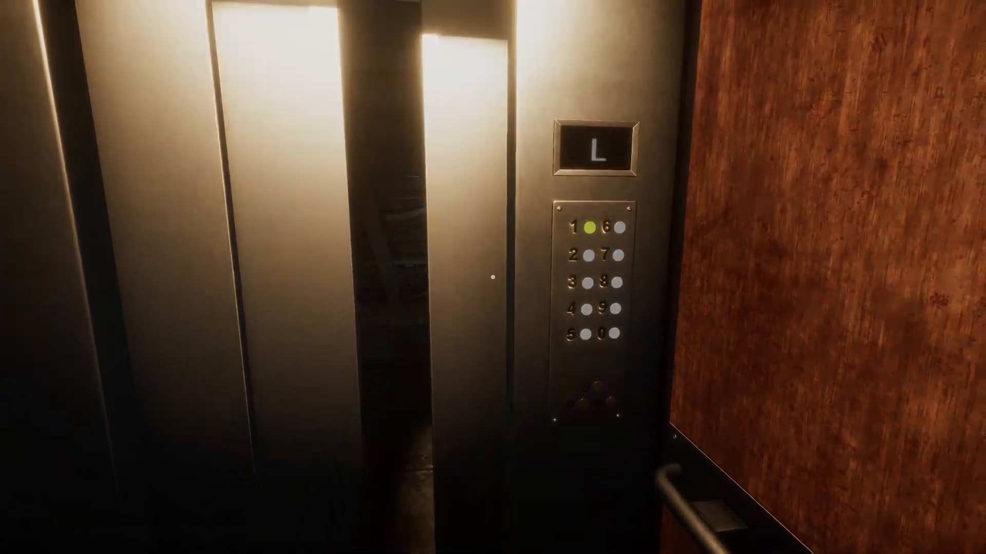